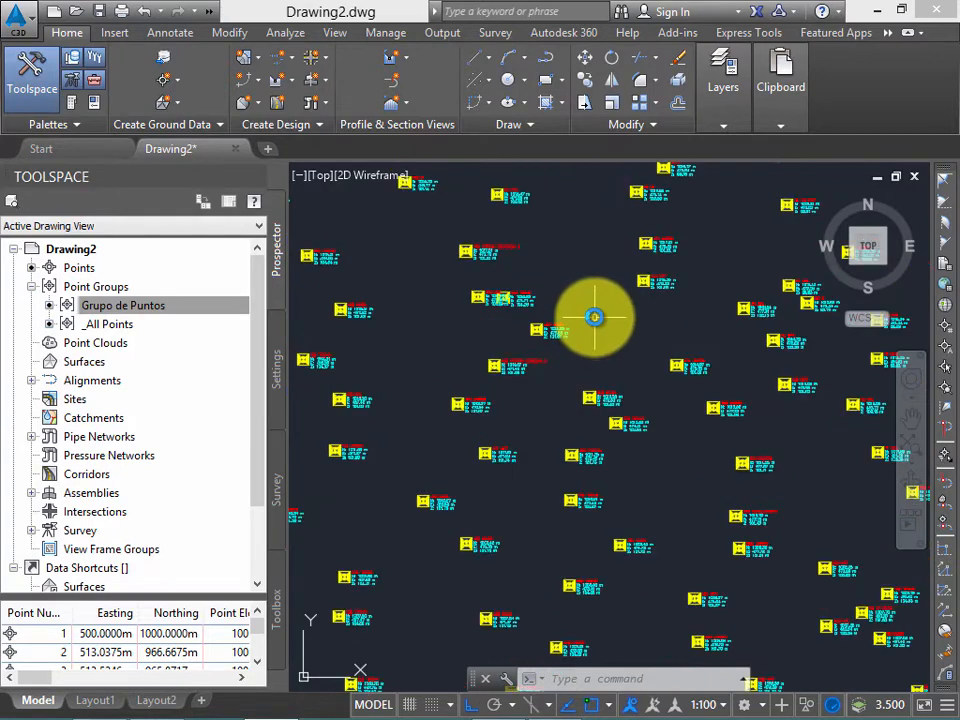
# Step: Examine the imported survey points and their labels across the drawing, both close up and as a whole
pyautogui.scroll(3, 588, 326)
pyautogui.moveTo(607, 348); pyautogui.dragTo(632, 338, button='middle')
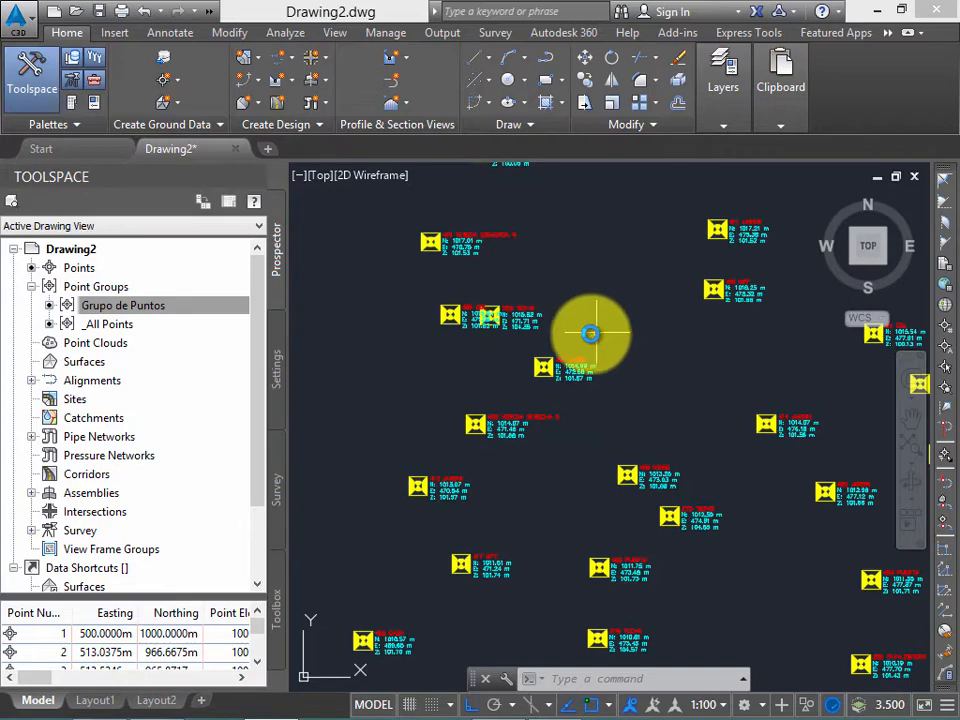
pyautogui.scroll(-5, 600, 312)
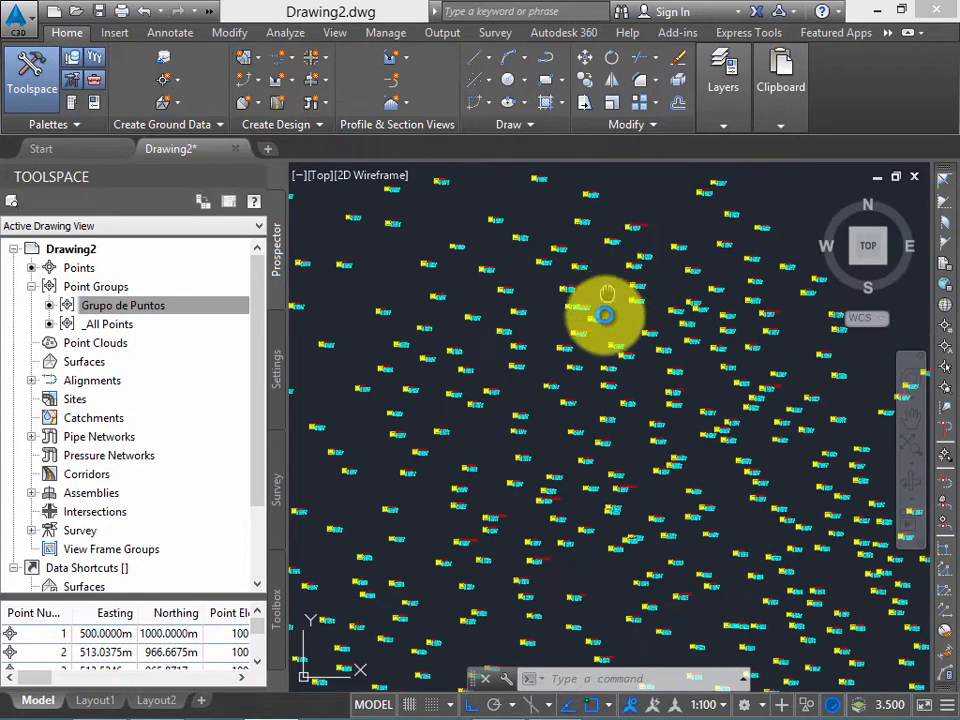
pyautogui.scroll(-3, 640, 327)
pyautogui.scroll(4, 550, 336)
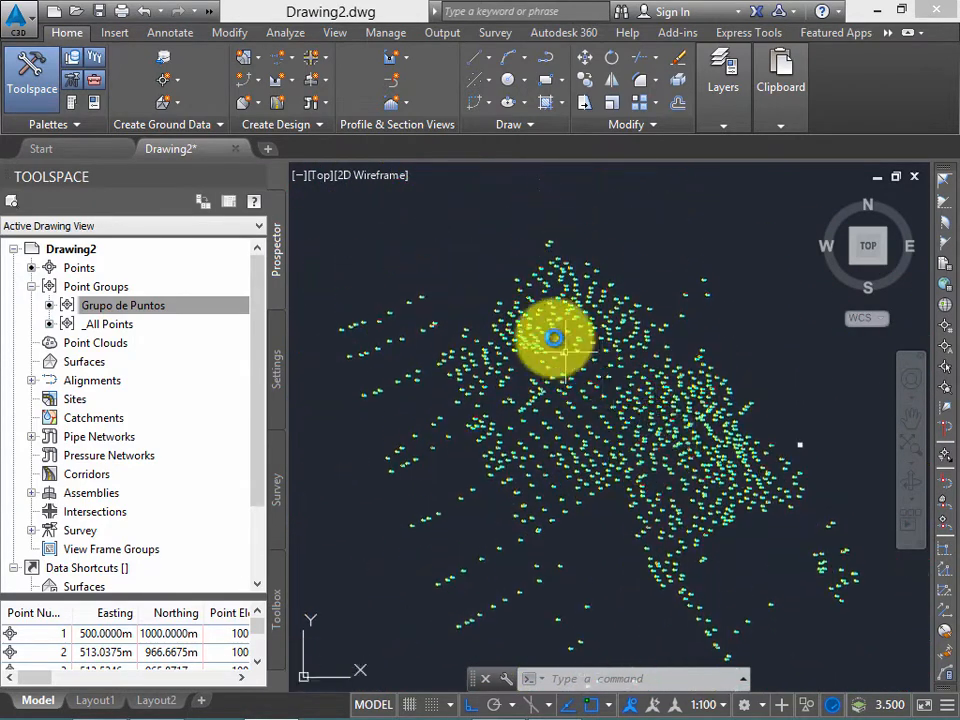
pyautogui.moveTo(532, 332); pyautogui.dragTo(606, 381, button='middle')
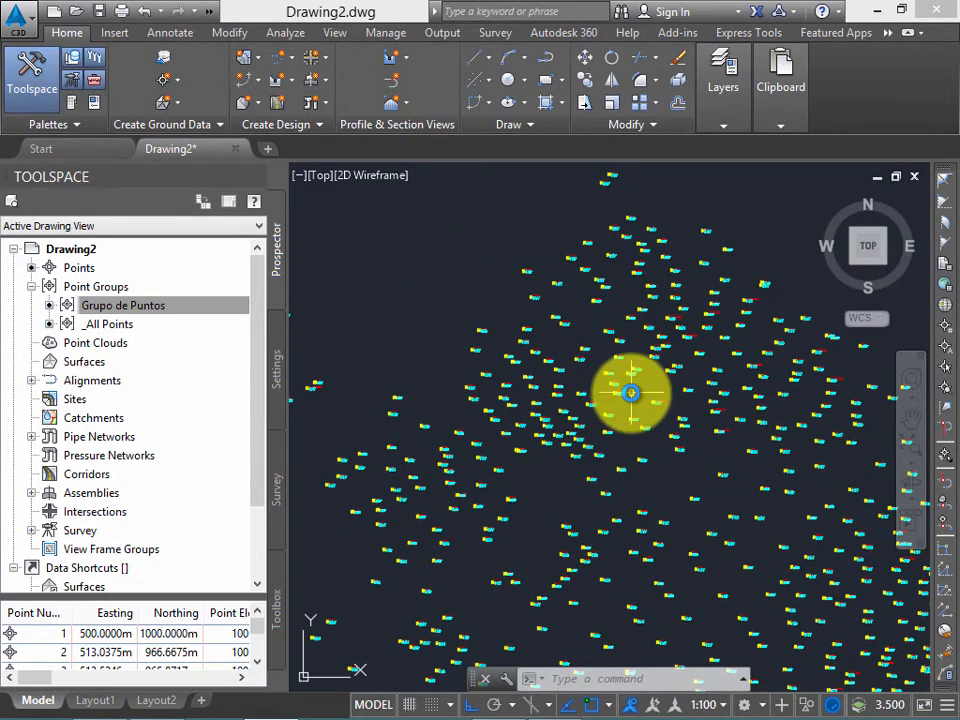
pyautogui.moveTo(619, 394); pyautogui.dragTo(624, 285, button='middle')
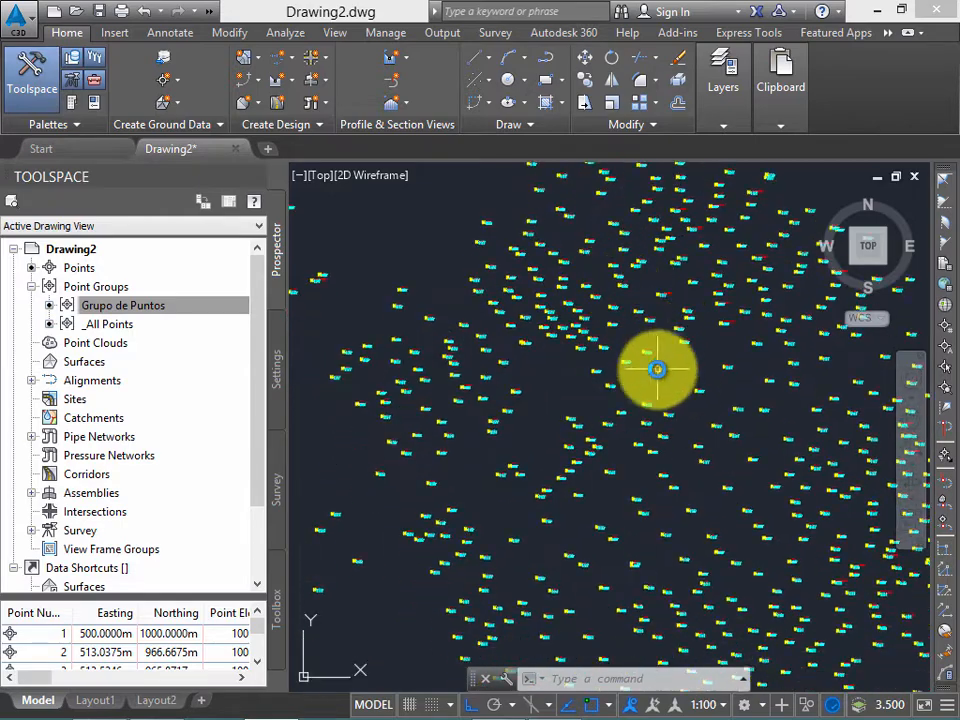
pyautogui.moveTo(741, 317); pyautogui.dragTo(525, 364, button='middle')
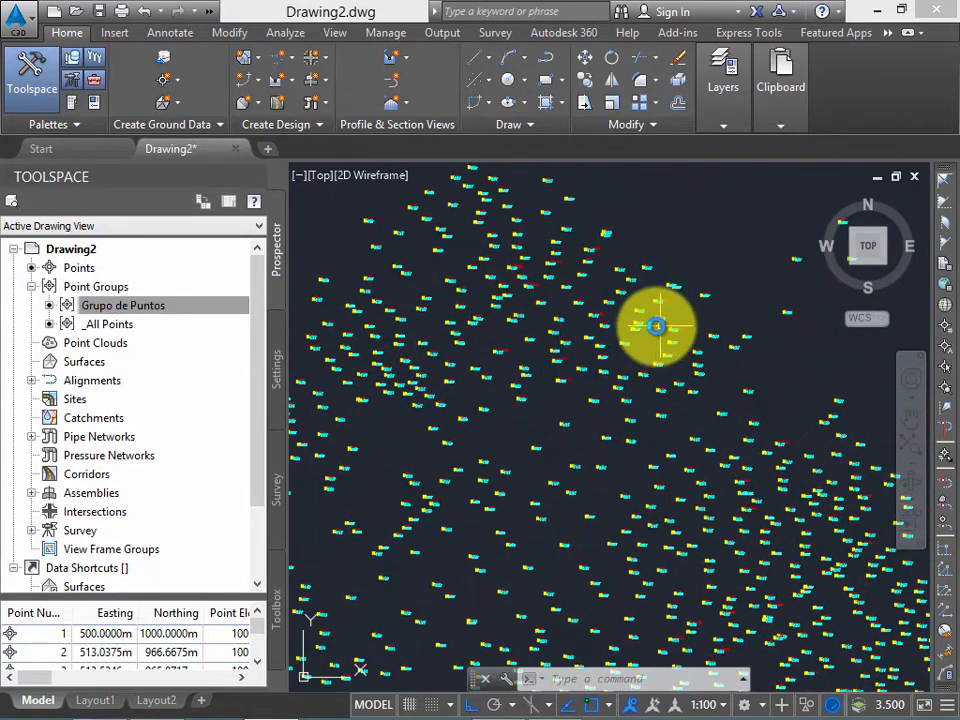
pyautogui.moveTo(695, 306); pyautogui.dragTo(484, 319, button='middle')
pyautogui.scroll(2, 609, 311)
pyautogui.moveTo(726, 291); pyautogui.dragTo(574, 288, button='middle')
pyautogui.moveTo(354, 443); pyautogui.dragTo(398, 437, button='middle')
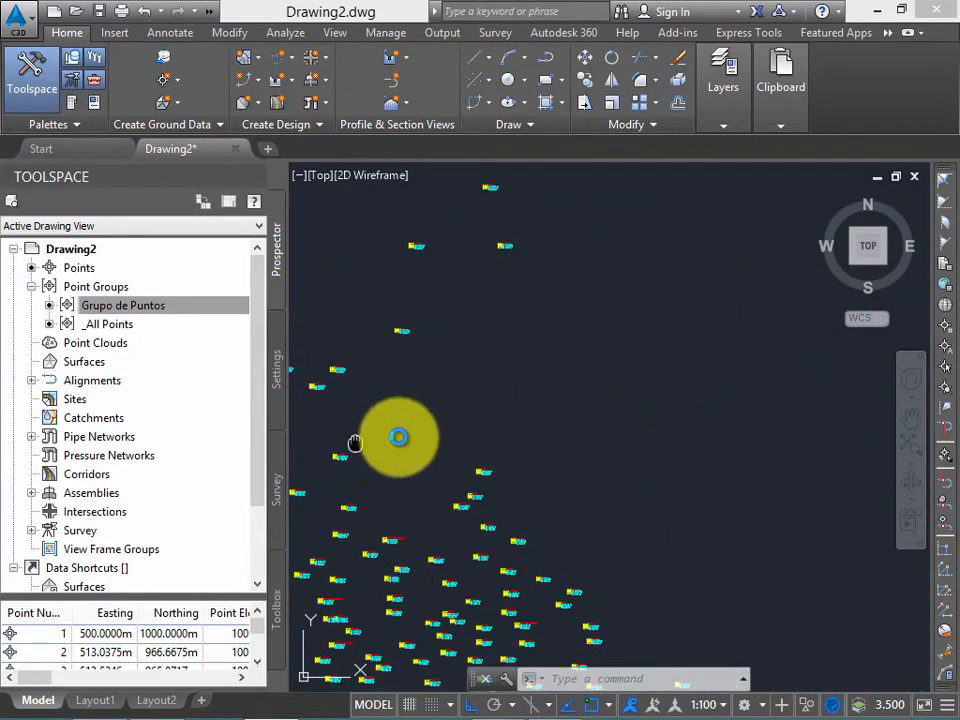
pyautogui.scroll(-3, 594, 336)
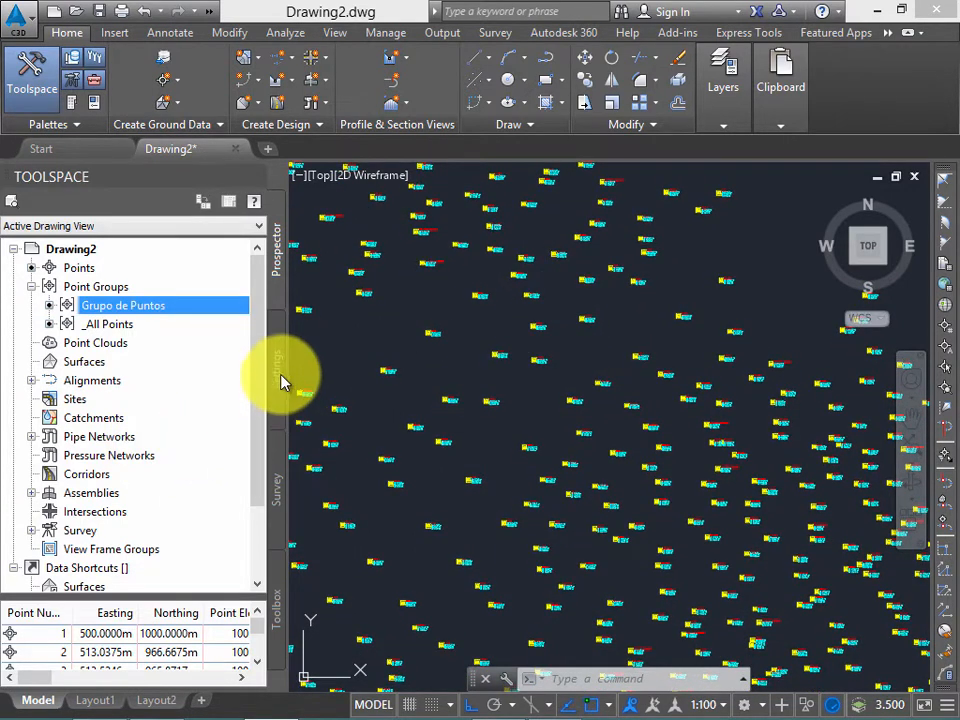
# Step: Expand the point table styles in the drawing settings and review the Latitude and Longitude and PNEZD format styles
pyautogui.click(277, 370)
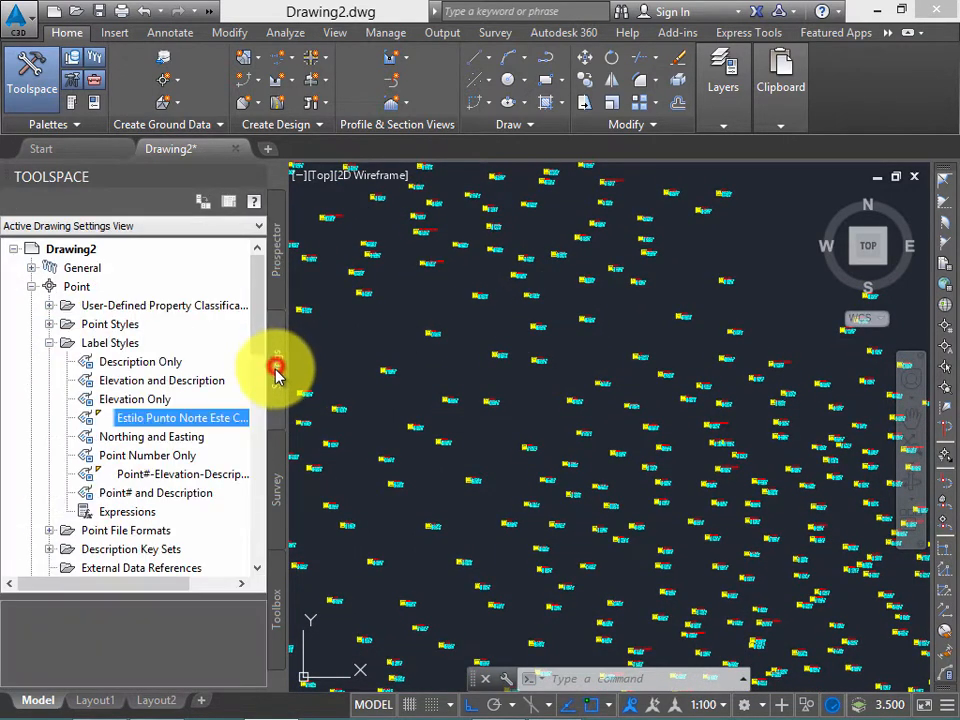
pyautogui.click(49, 343)
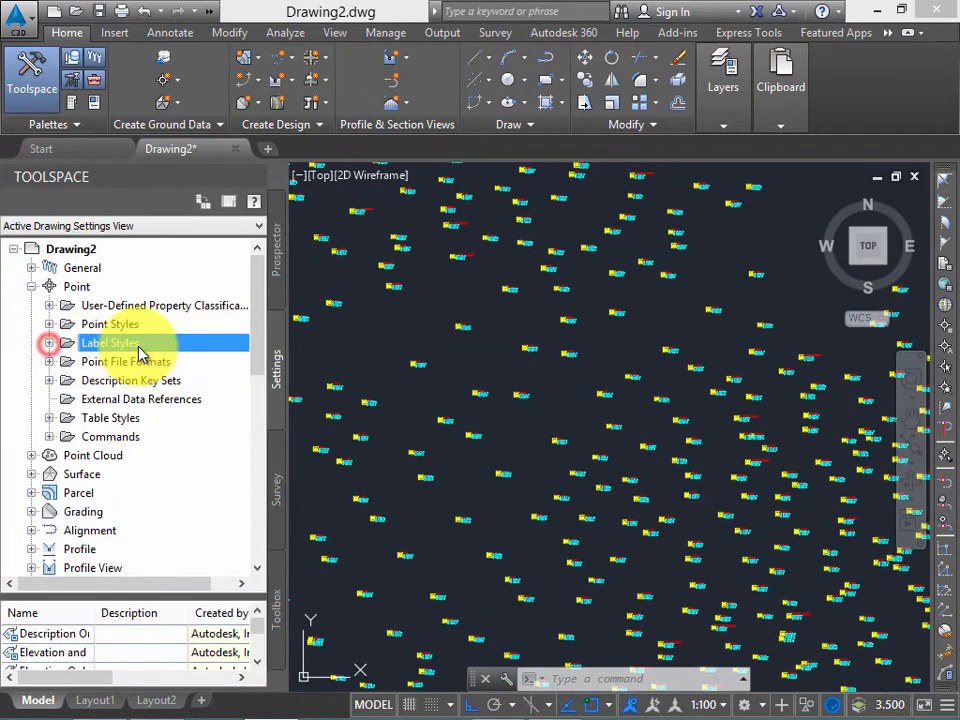
pyautogui.click(140, 417)
pyautogui.click(49, 418)
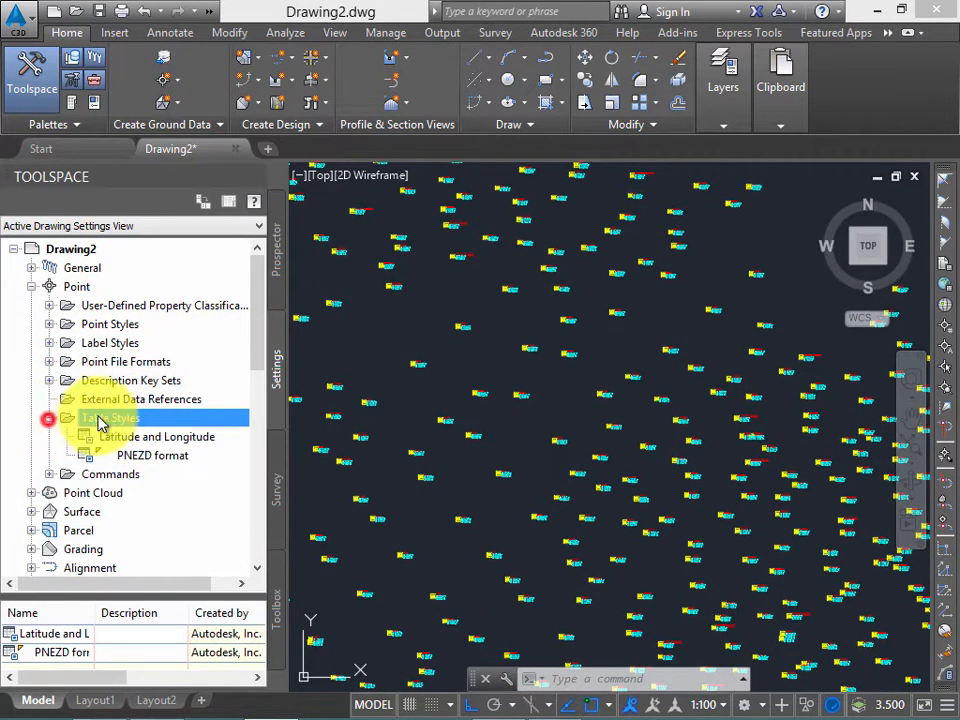
pyautogui.moveTo(254, 342); pyautogui.dragTo(222, 390)
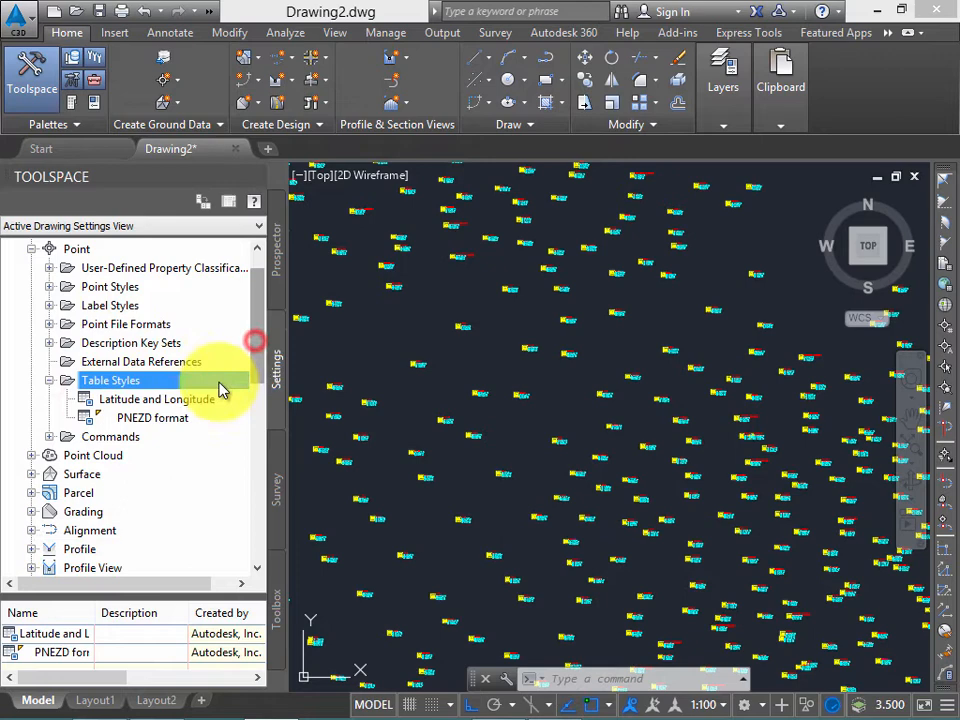
pyautogui.click(163, 399)
pyautogui.click(148, 420)
pyautogui.click(143, 399)
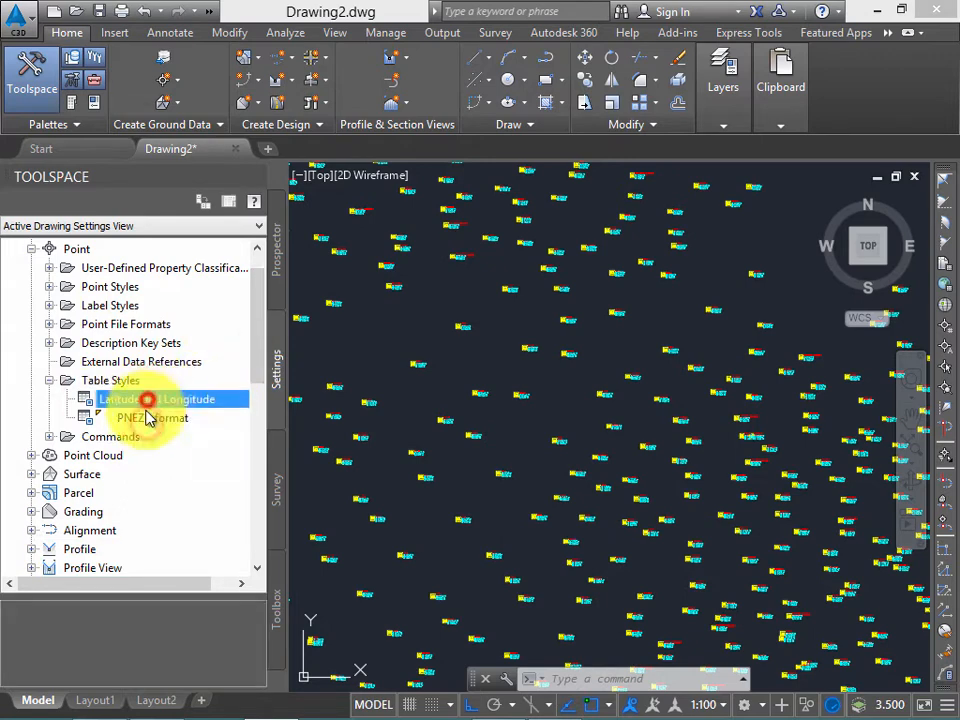
pyautogui.click(143, 418)
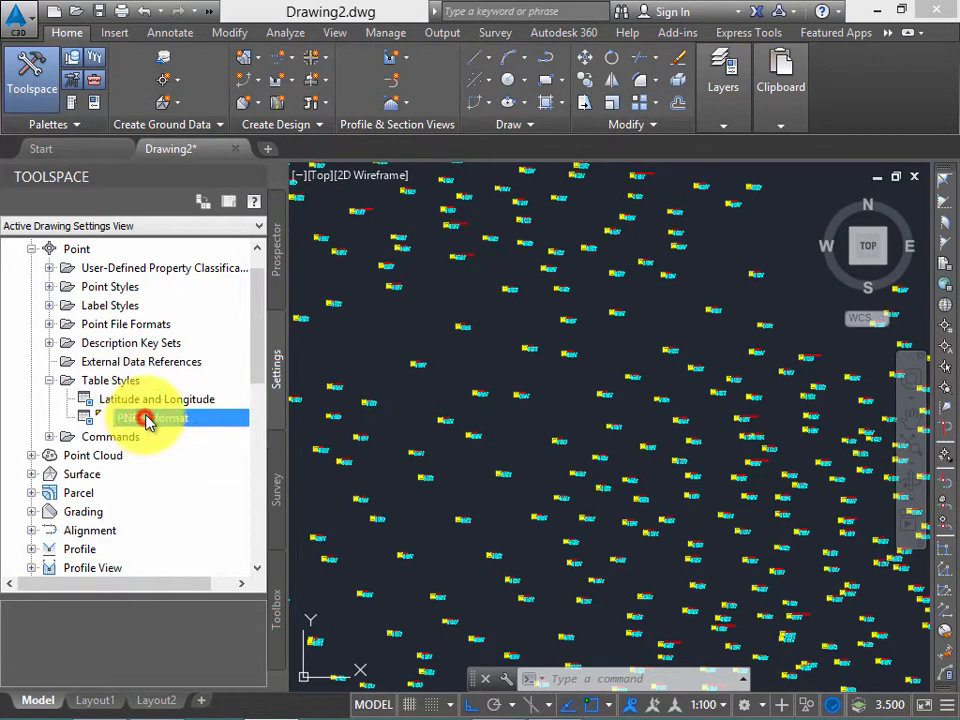
pyautogui.click(146, 399)
pyautogui.click(150, 416)
pyautogui.click(163, 399)
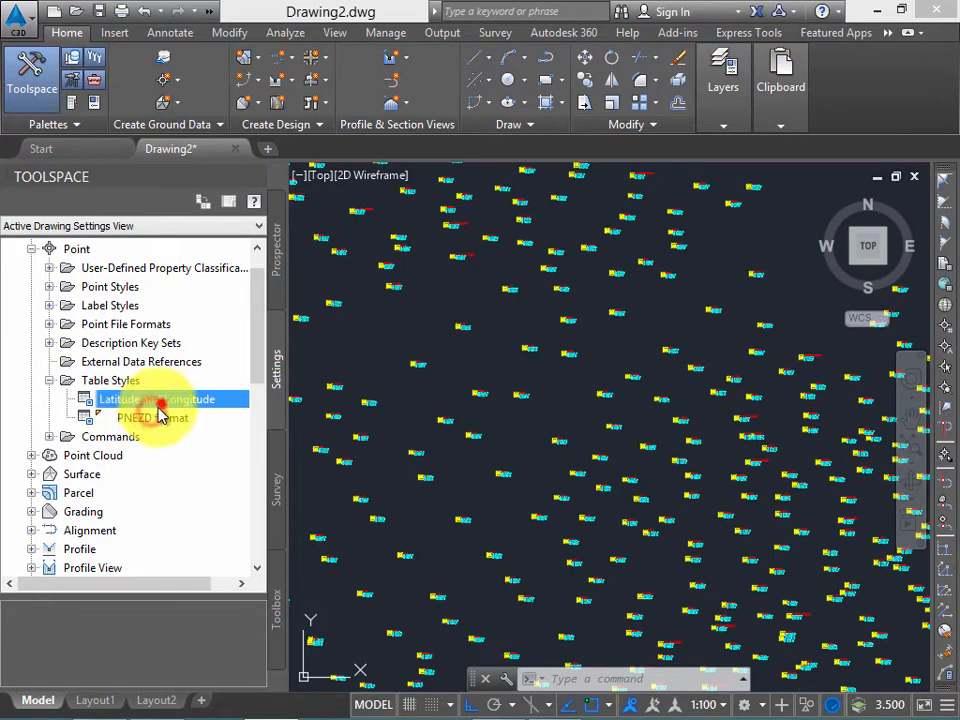
pyautogui.click(166, 418)
pyautogui.click(157, 400)
pyautogui.click(158, 419)
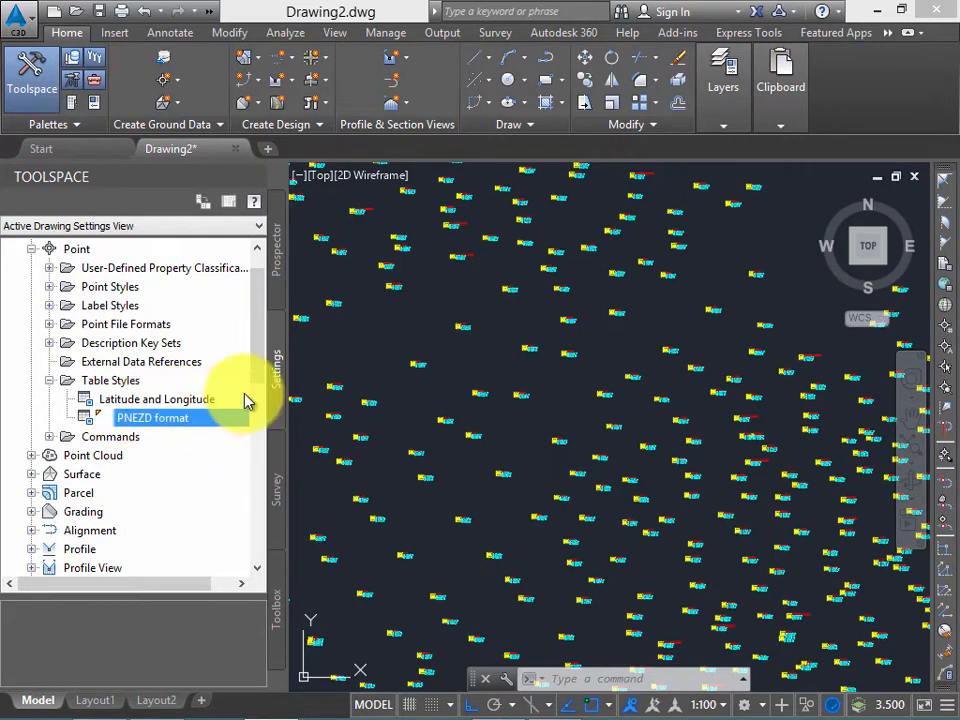
# Step: Select one isolated survey point outside the dense part of the point cloud
pyautogui.scroll(-5, 596, 326)
pyautogui.scroll(2, 518, 343)
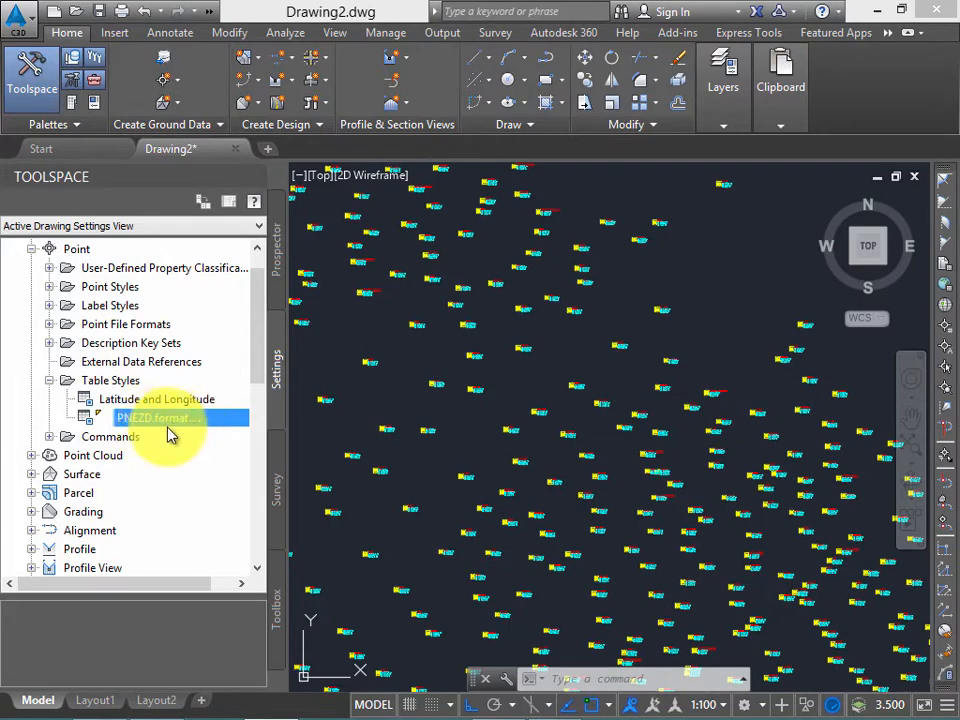
pyautogui.scroll(-2, 645, 294)
pyautogui.moveTo(645, 294)
pyautogui.mouseDown(button='middle')
pyautogui.moveTo(542, 341)
pyautogui.moveTo(563, 329)
pyautogui.mouseUp(button='middle')
pyautogui.scroll(2, 563, 329)
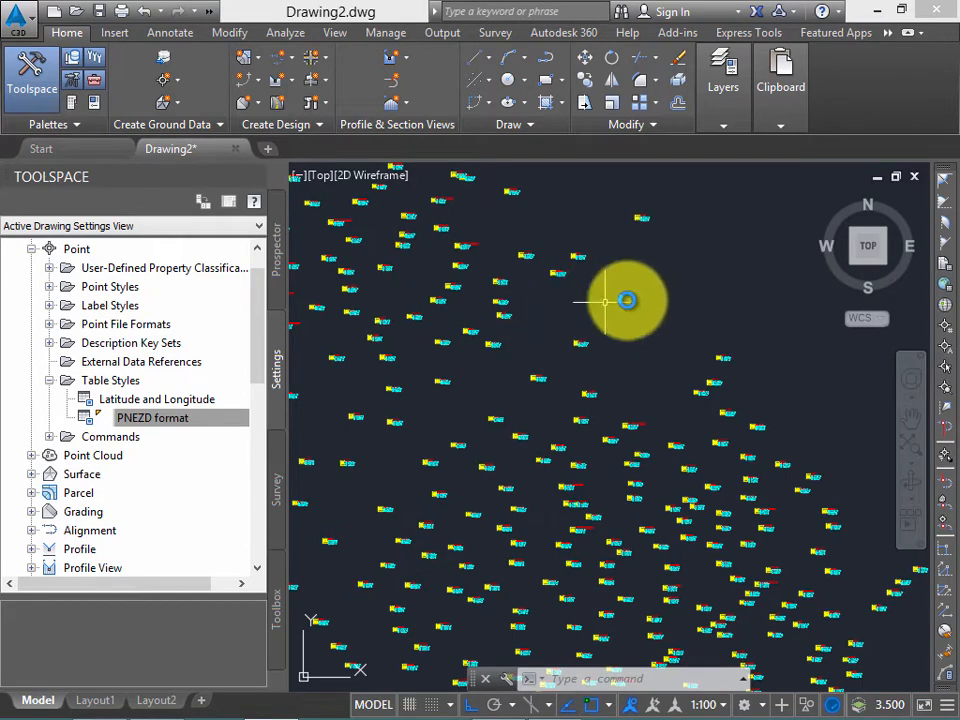
pyautogui.moveTo(624, 296)
pyautogui.mouseDown(button='middle')
pyautogui.moveTo(510, 381)
pyautogui.moveTo(533, 355)
pyautogui.moveTo(522, 344)
pyautogui.mouseUp(button='middle')
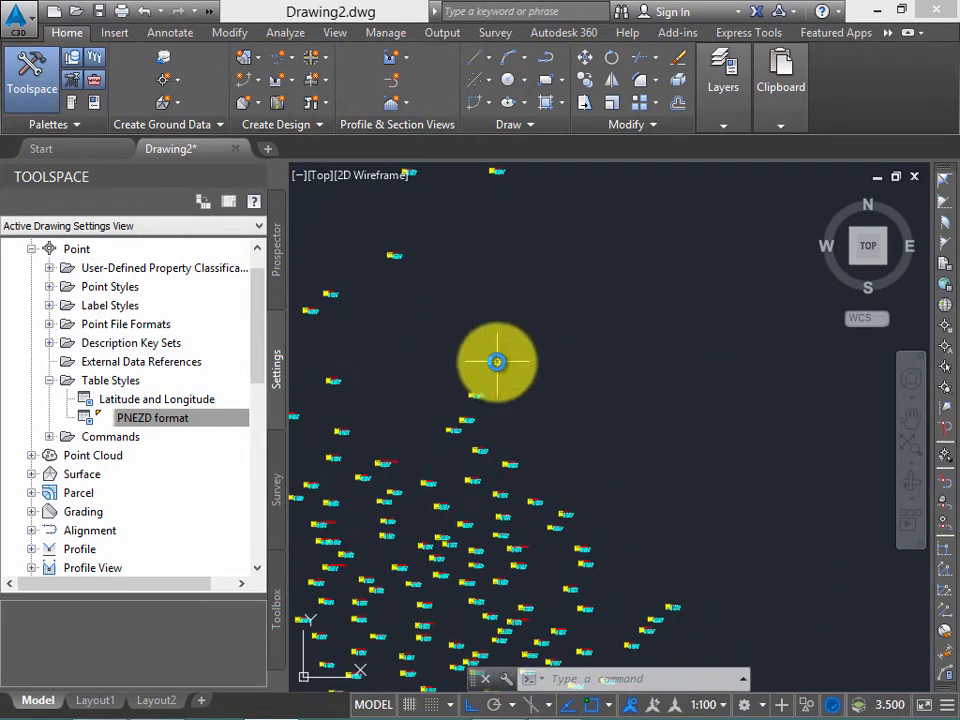
pyautogui.scroll(-2, 450, 298)
pyautogui.scroll(5, 429, 321)
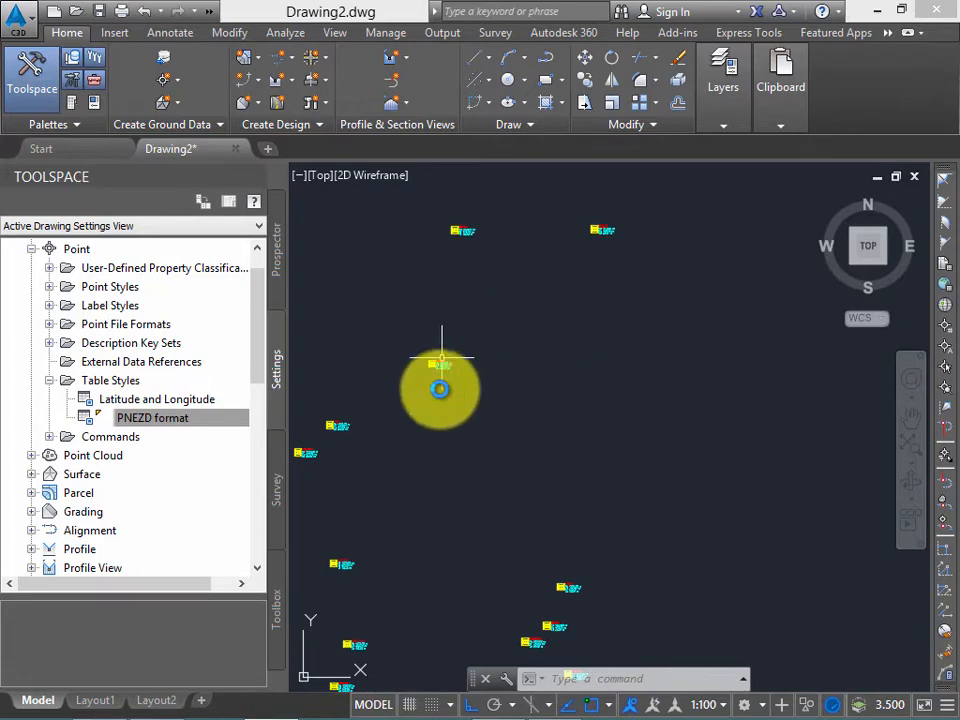
pyautogui.click(459, 387)
pyautogui.click(415, 322)
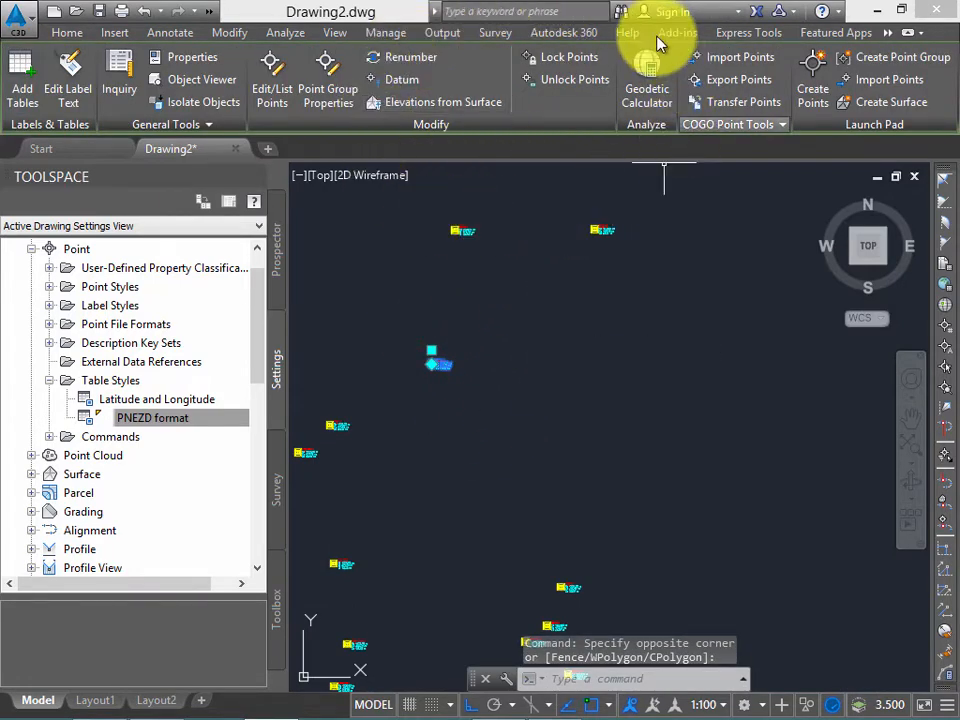
pyautogui.scroll(4, 480, 350)
pyautogui.moveTo(441, 332)
pyautogui.mouseDown(button='middle')
pyautogui.moveTo(480, 352)
pyautogui.moveTo(506, 321)
pyautogui.mouseUp(button='middle')
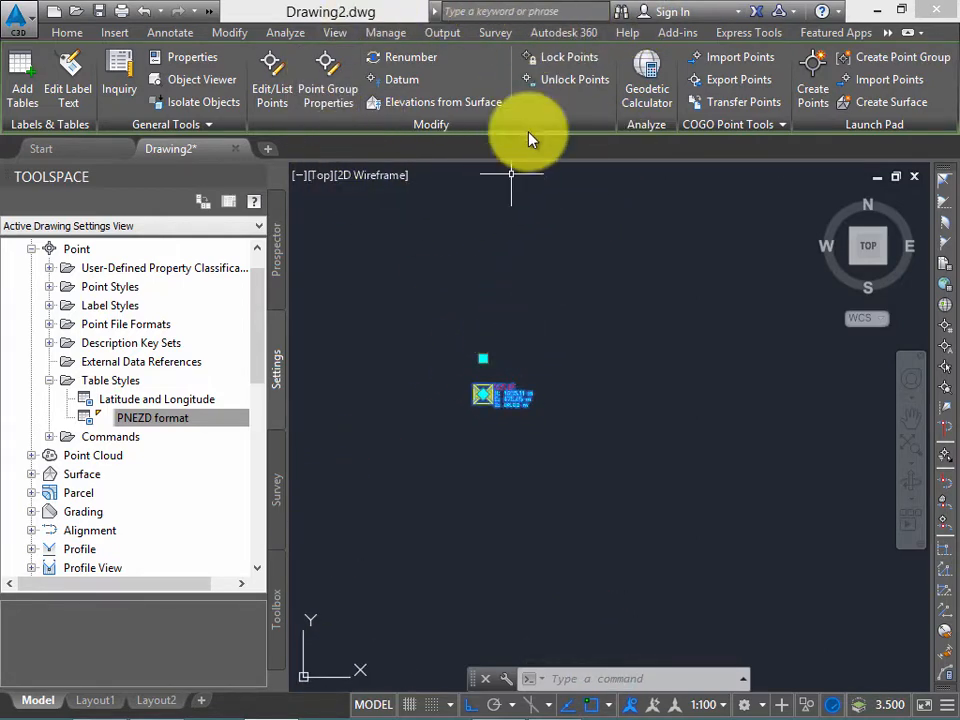
# Step: Start a point table for the drawing using the PNEZD format table style
pyautogui.click(18, 100)
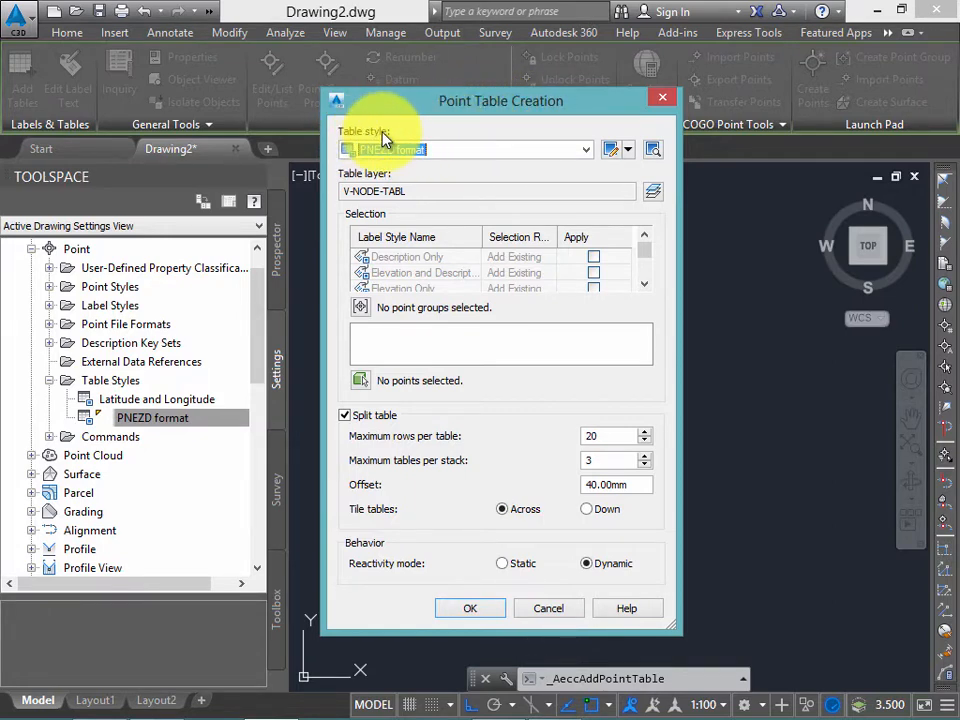
pyautogui.click(586, 149)
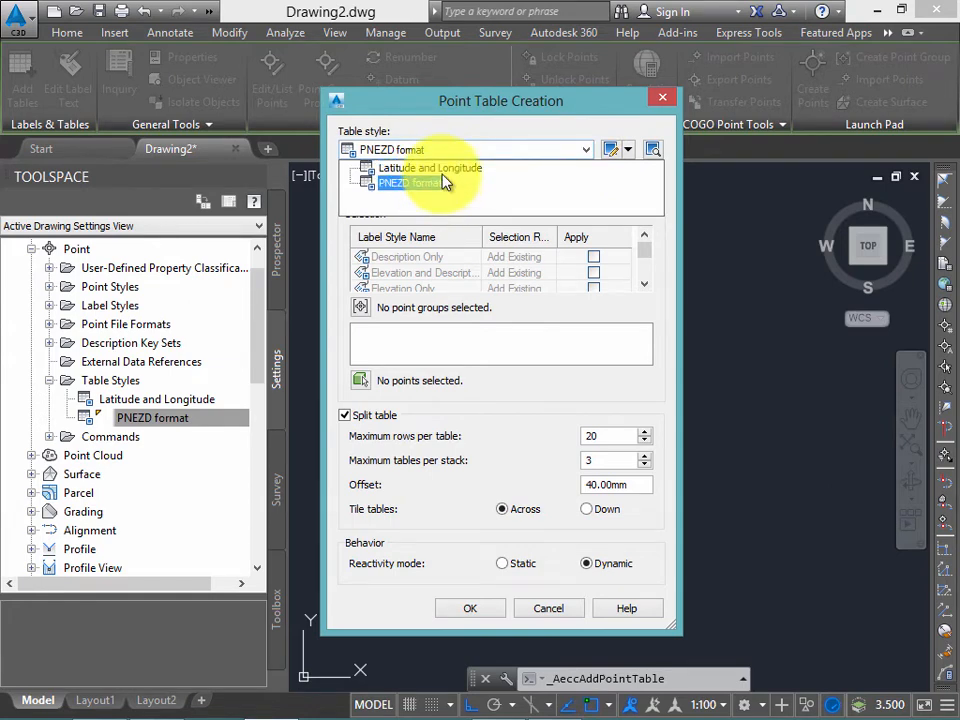
pyautogui.click(403, 183)
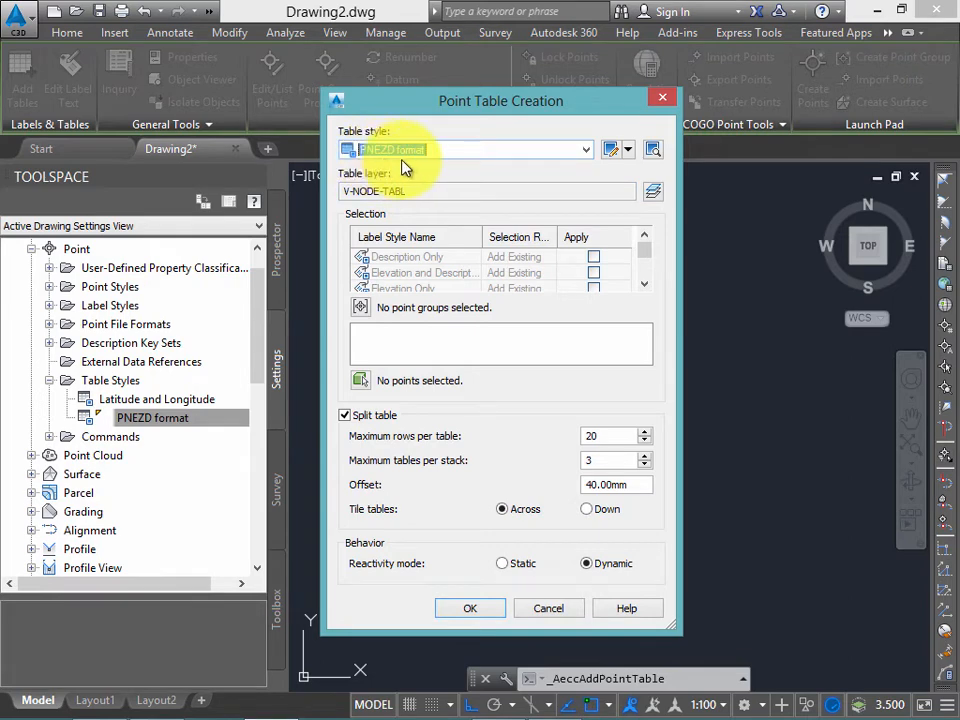
pyautogui.click(435, 150)
pyautogui.click(429, 184)
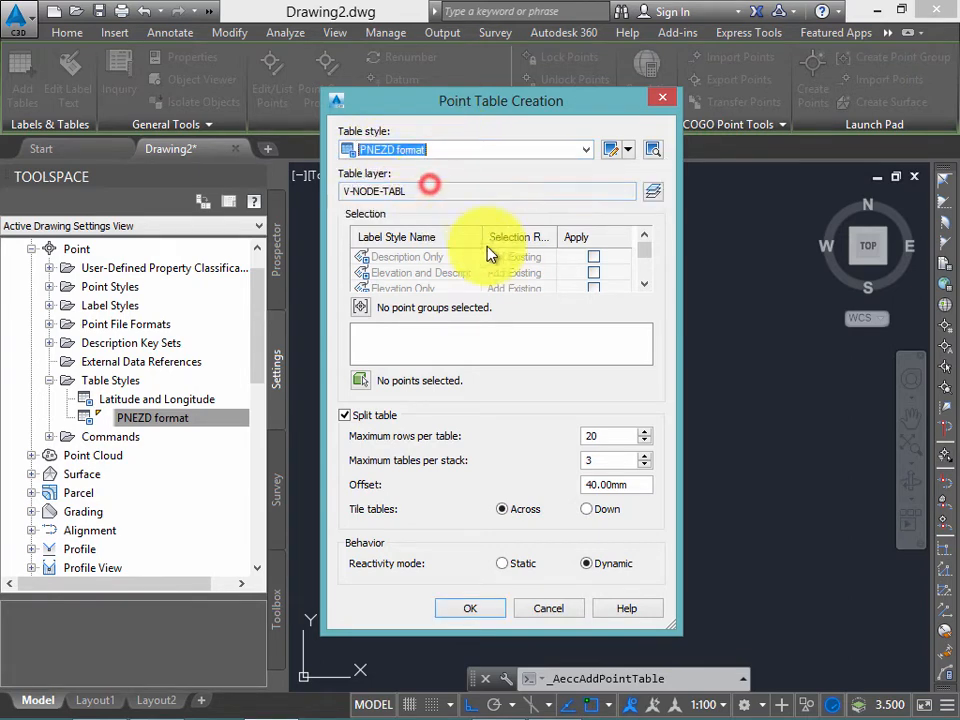
pyautogui.moveTo(546, 103)
pyautogui.mouseDown()
pyautogui.moveTo(514, 113)
pyautogui.moveTo(544, 118)
pyautogui.mouseUp()
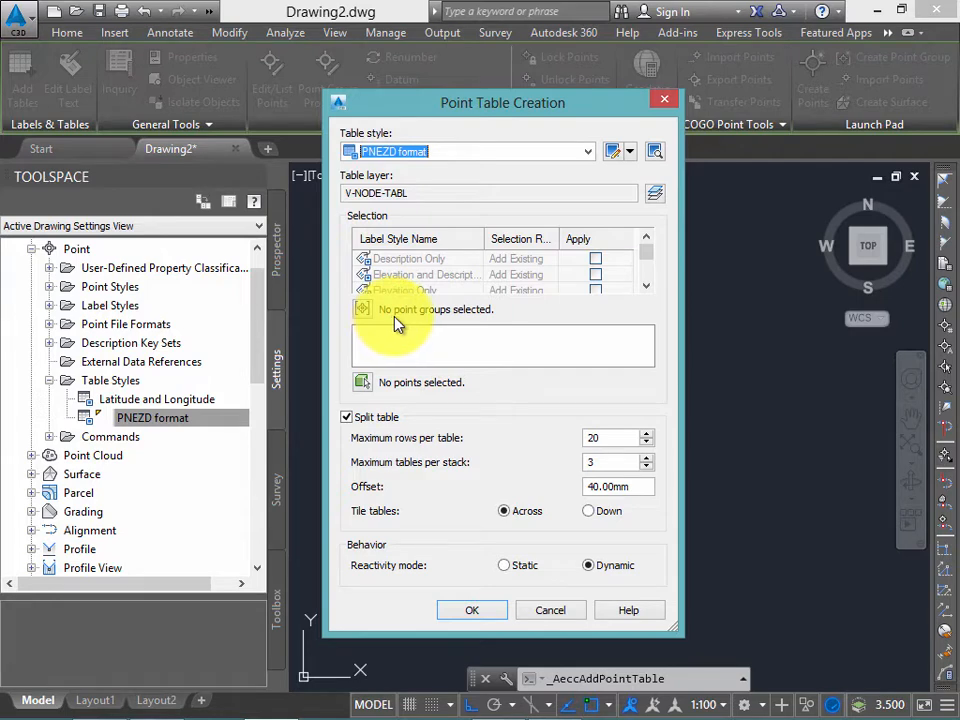
pyautogui.click(362, 314)
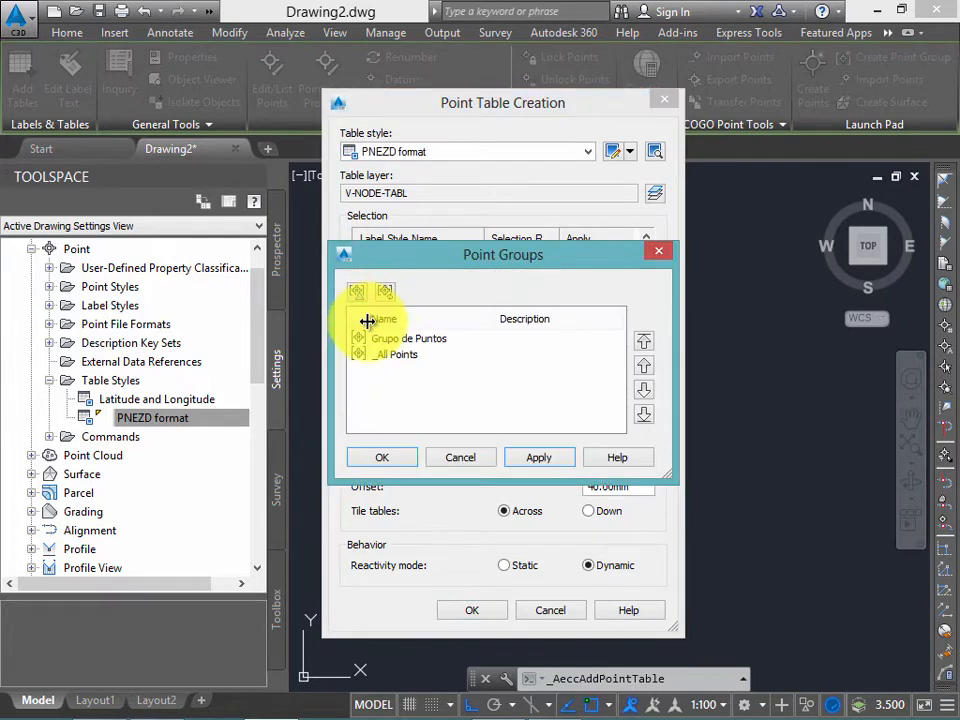
pyautogui.click(401, 340)
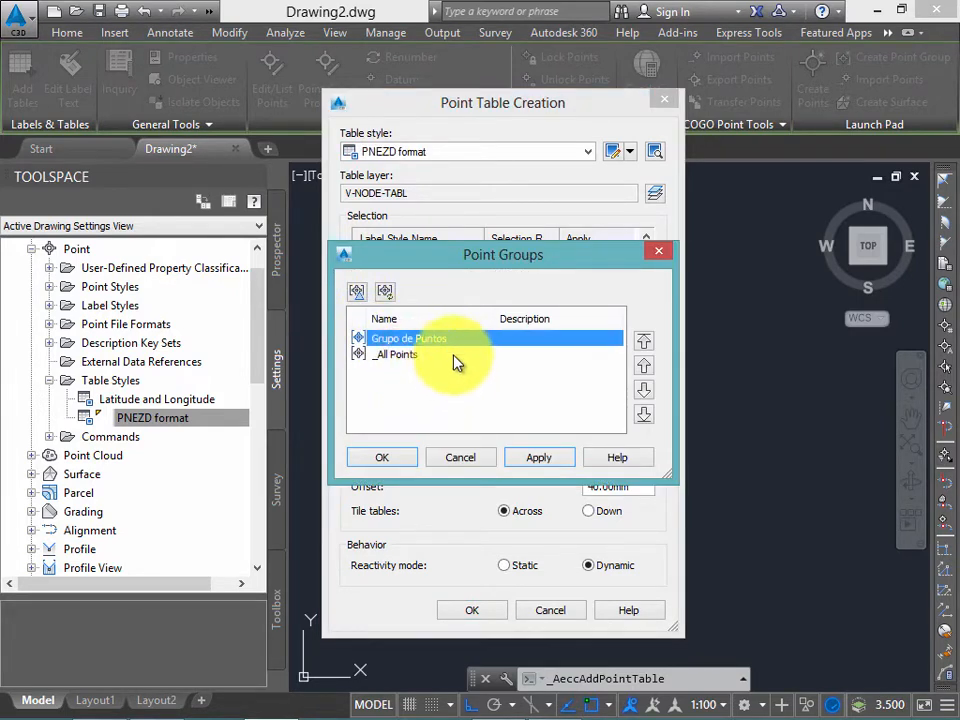
pyautogui.moveTo(556, 256); pyautogui.dragTo(593, 268)
pyautogui.click(696, 264)
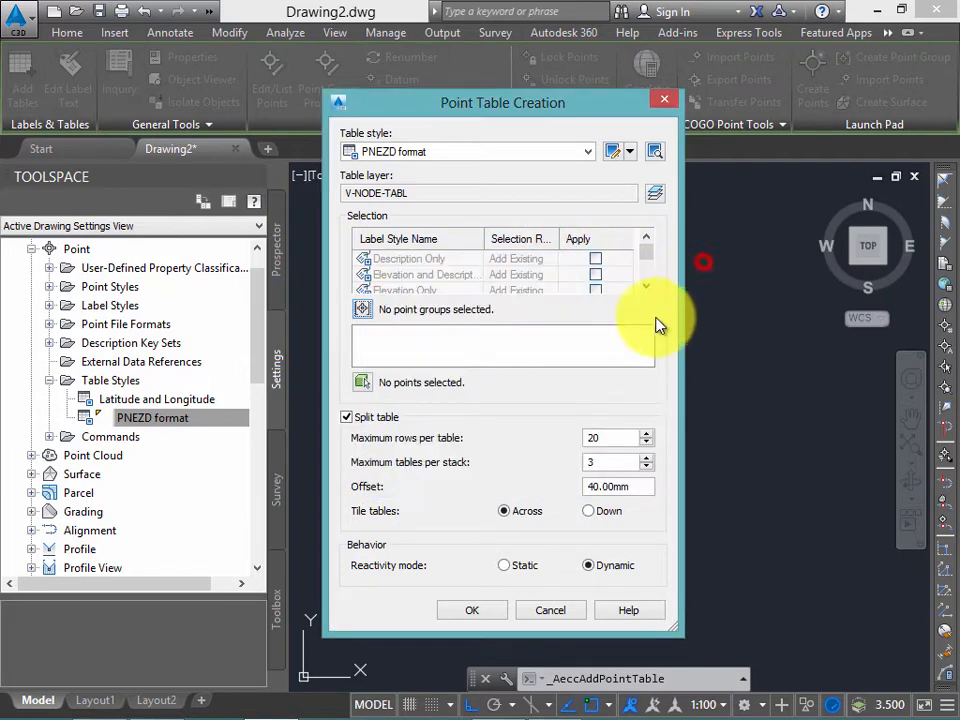
# Step: Assign the Grupo de Puntos point group to the table, turn off table splitting, and accept the table settings
pyautogui.click(363, 312)
pyautogui.click(475, 343)
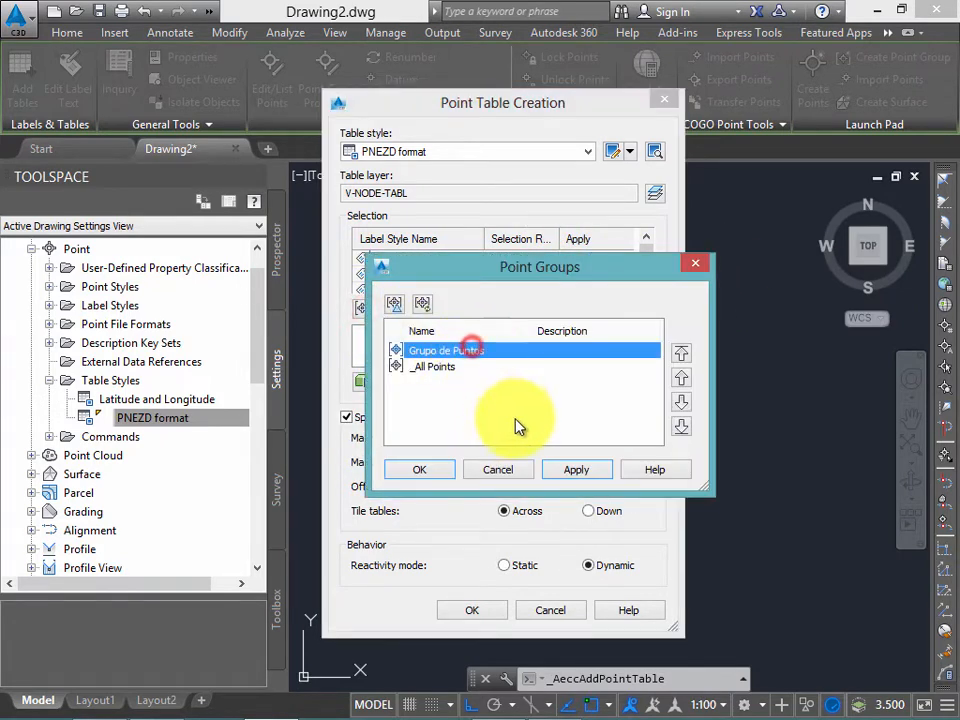
pyautogui.moveTo(553, 260); pyautogui.dragTo(715, 234)
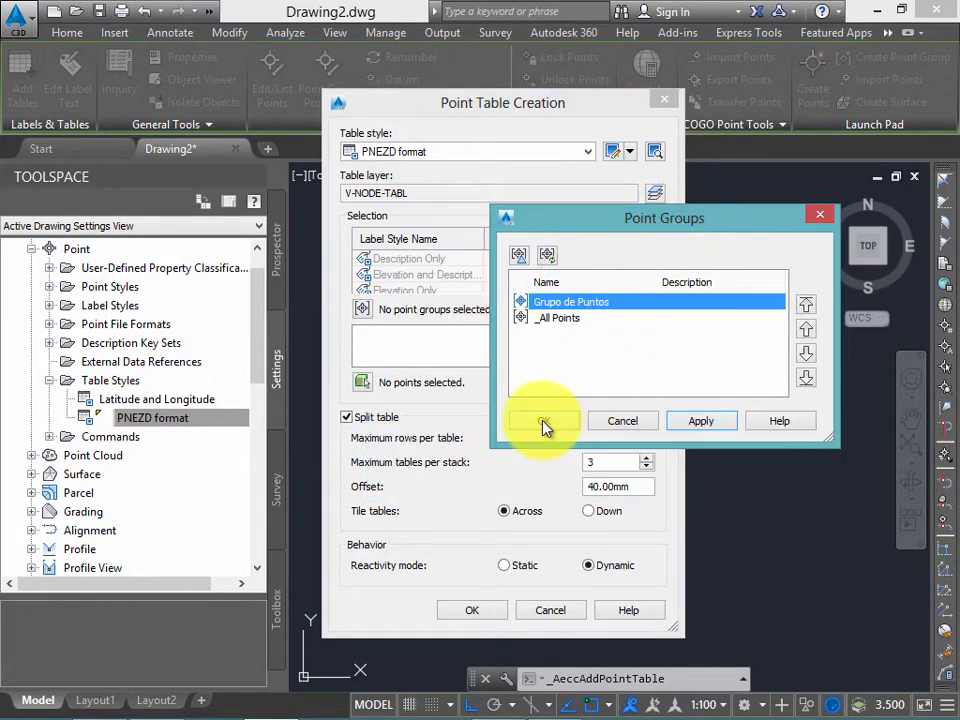
pyautogui.click(545, 421)
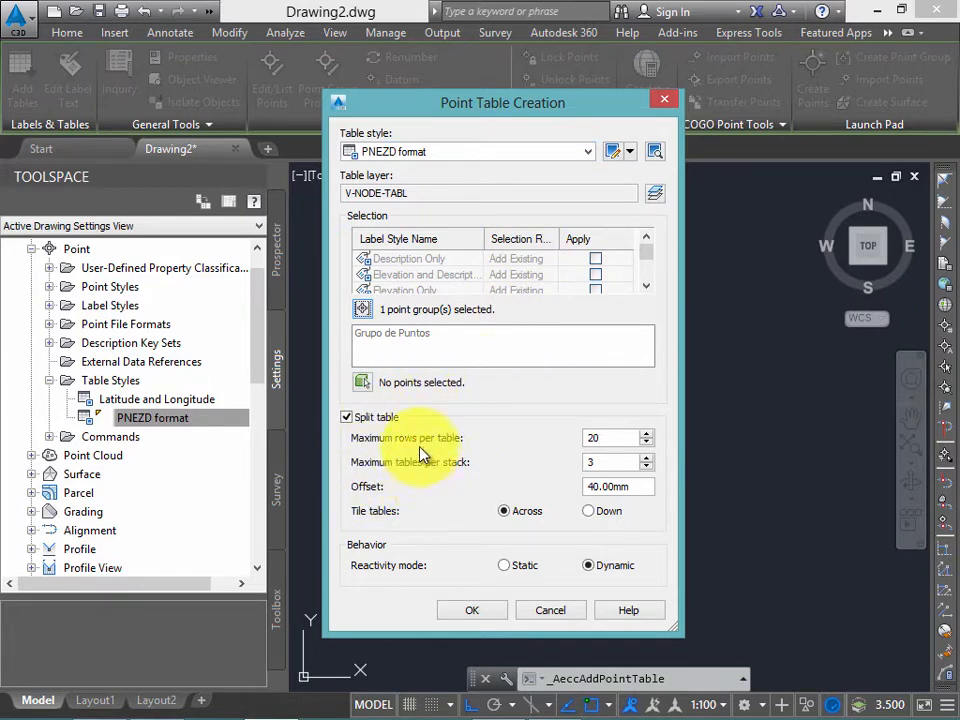
pyautogui.click(374, 418)
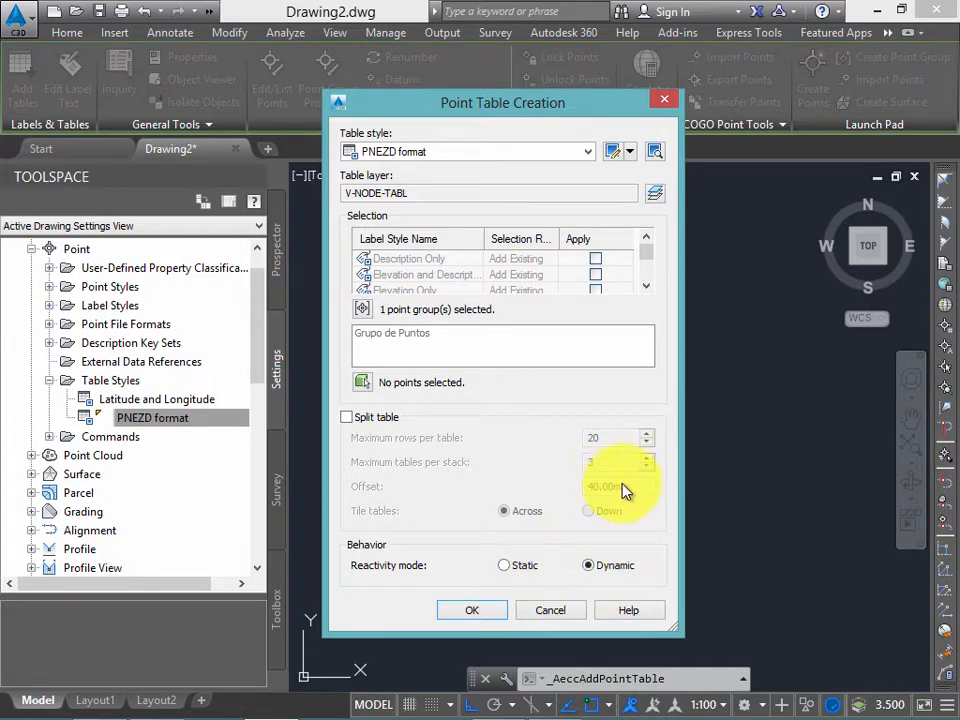
pyautogui.click(479, 617)
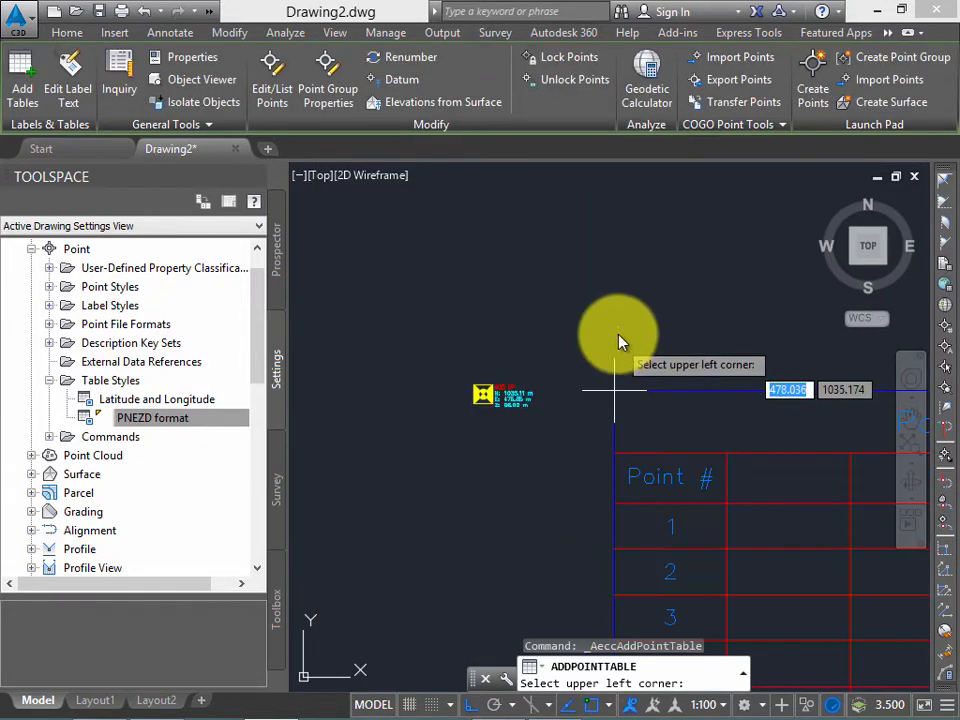
# Step: Place the point table with its upper left corner just northeast of the selected isolated survey point
pyautogui.moveTo(615, 302)
pyautogui.mouseDown(button='middle')
pyautogui.moveTo(520, 325)
pyautogui.moveTo(525, 300)
pyautogui.mouseUp(button='middle')
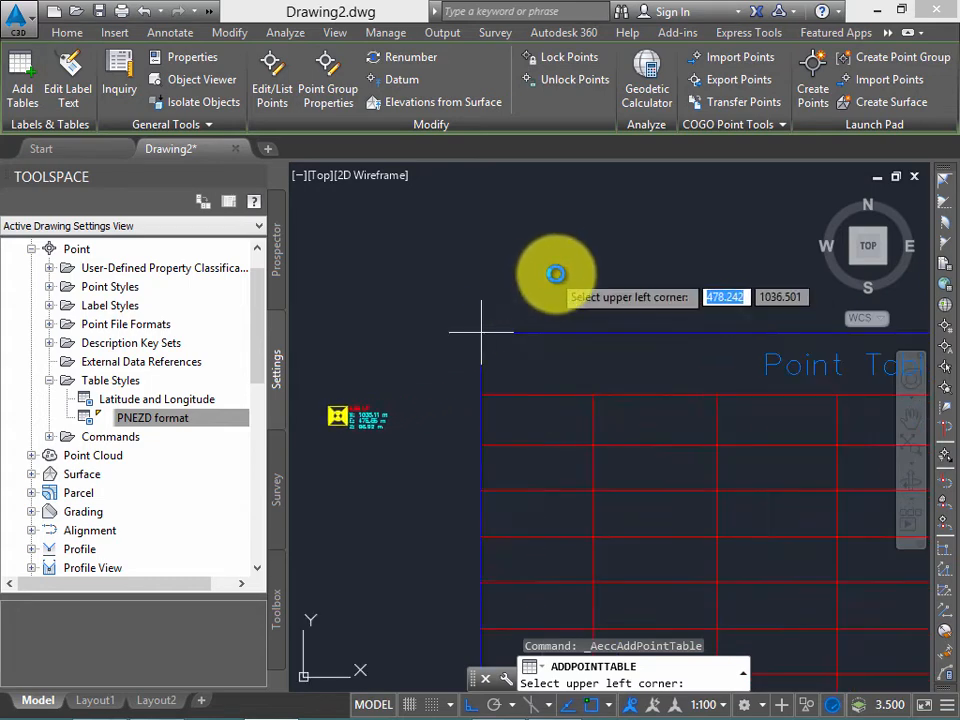
pyautogui.click(558, 278)
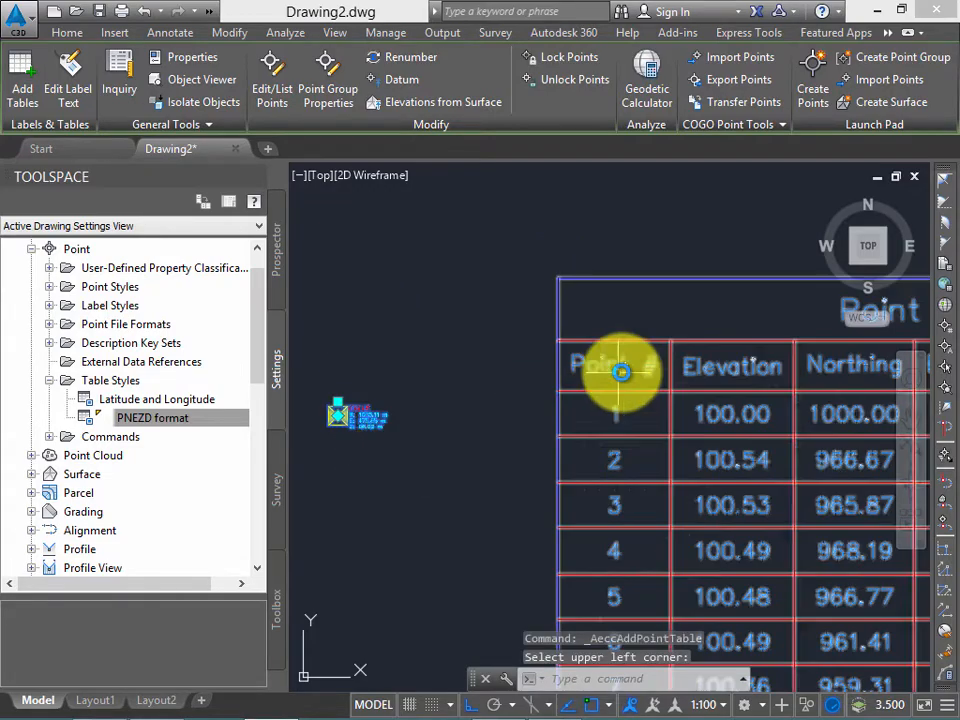
# Step: Move the point table together with the selected survey point horizontally east, clear of the point cloud
pyautogui.scroll(-5, 640, 369)
pyautogui.scroll(2, 680, 350)
pyautogui.scroll(2, 708, 346)
pyautogui.moveTo(714, 348); pyautogui.dragTo(596, 403, button='middle')
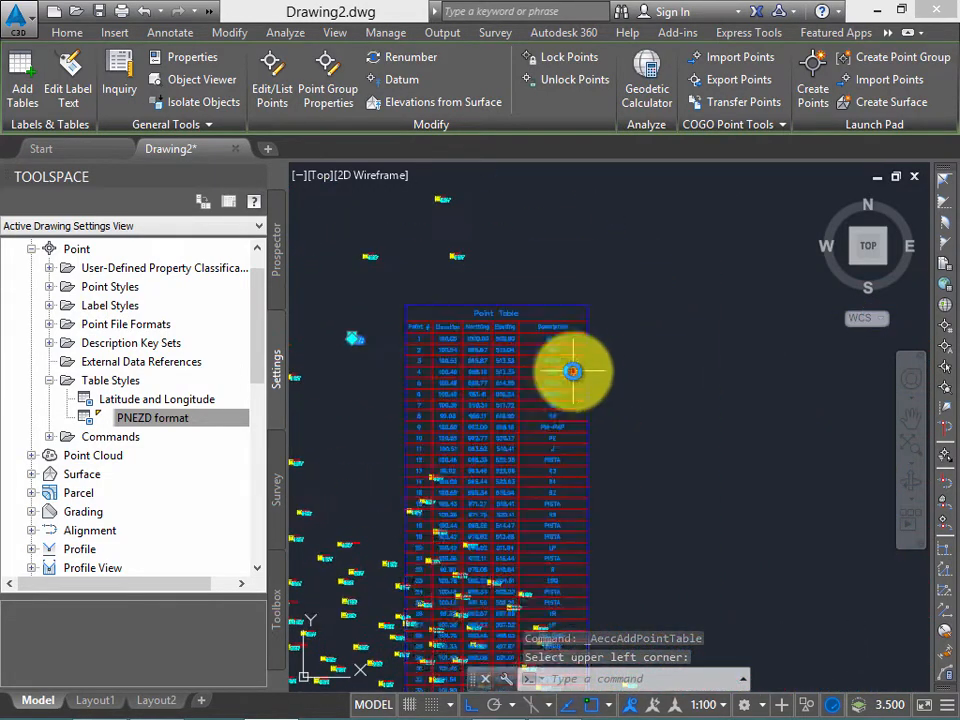
pyautogui.click(572, 372)
pyautogui.click(554, 363)
pyautogui.write('move')
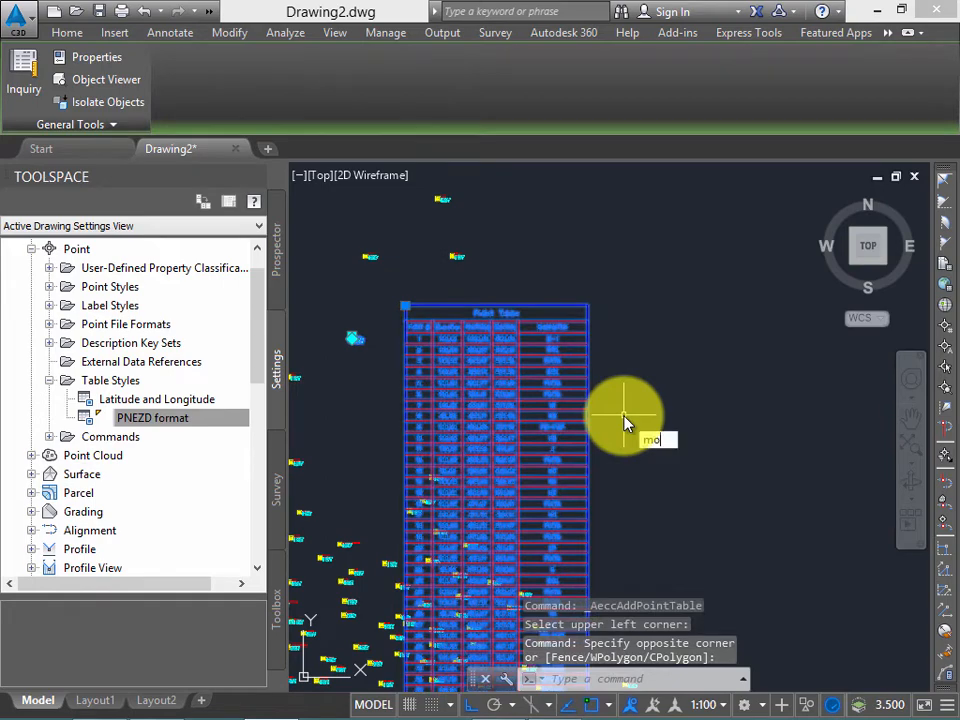
pyautogui.press('Return')
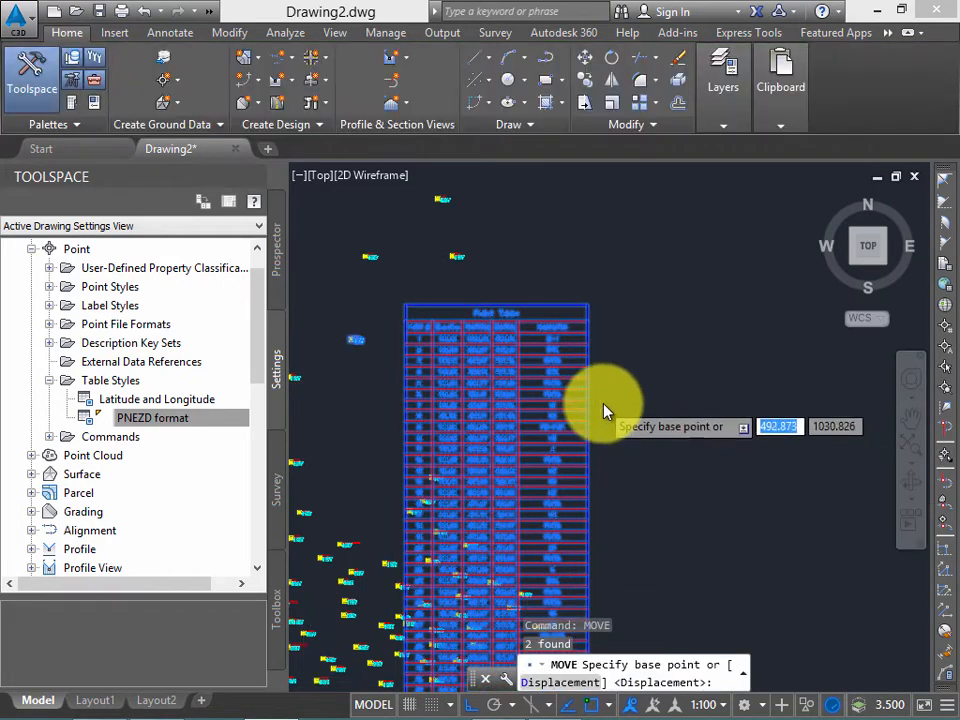
pyautogui.scroll(-4, 604, 400)
pyautogui.moveTo(600, 383); pyautogui.dragTo(423, 298, button='middle')
pyautogui.scroll(-2, 423, 298)
pyautogui.click(391, 285)
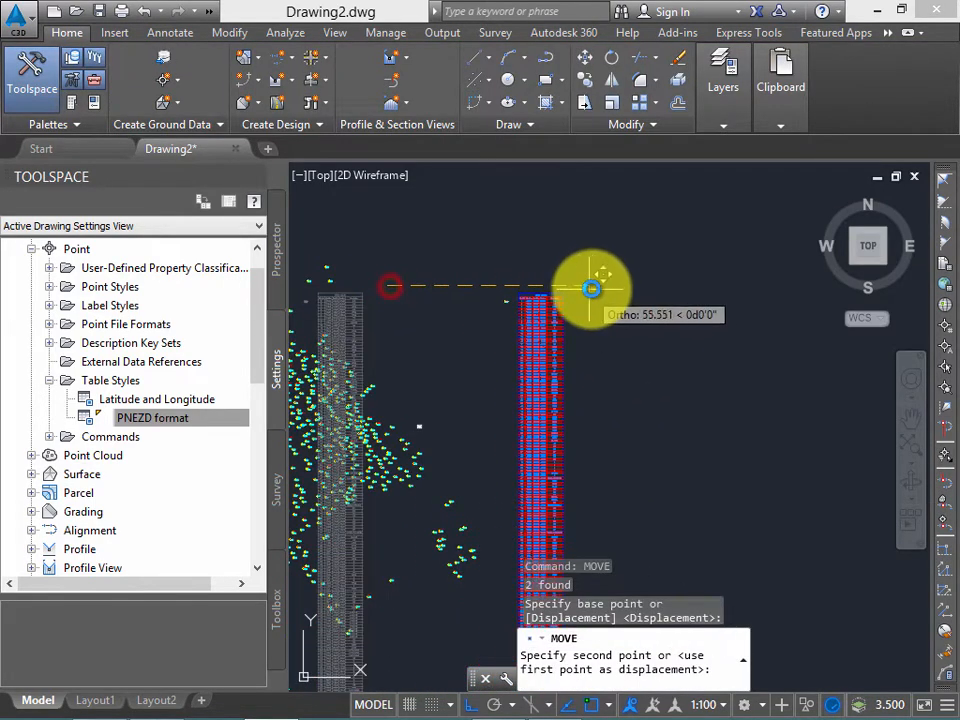
pyautogui.click(606, 285)
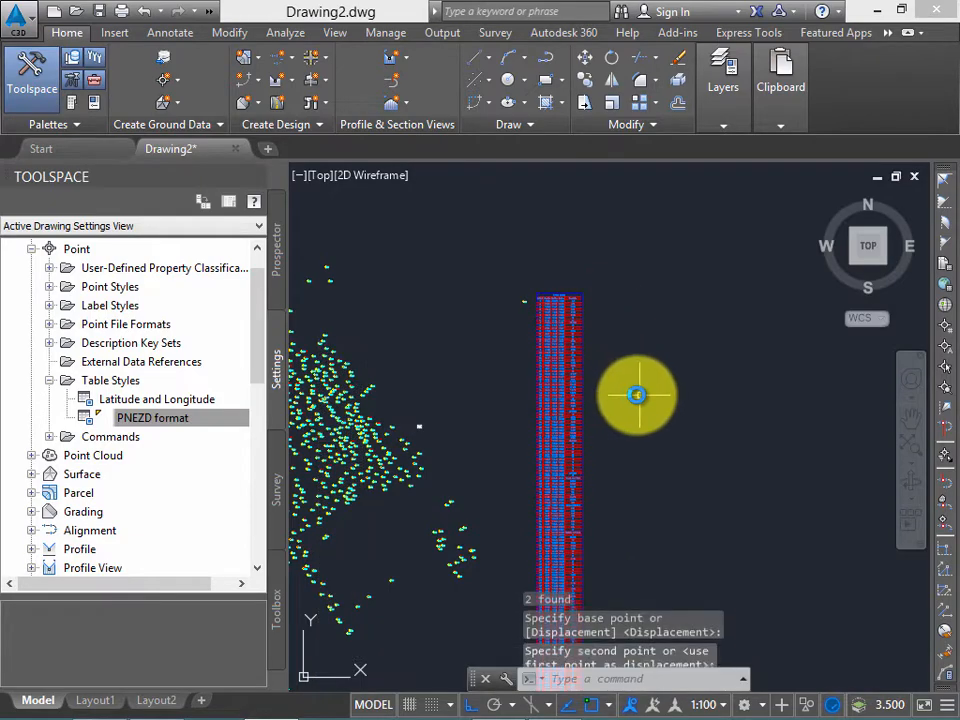
# Step: Examine the moved point table from its heading down through its rows, checking its full length beside the point cloud
pyautogui.scroll(6, 591, 386)
pyautogui.moveTo(544, 343); pyautogui.dragTo(600, 411, button='middle')
pyautogui.scroll(-2, 584, 375)
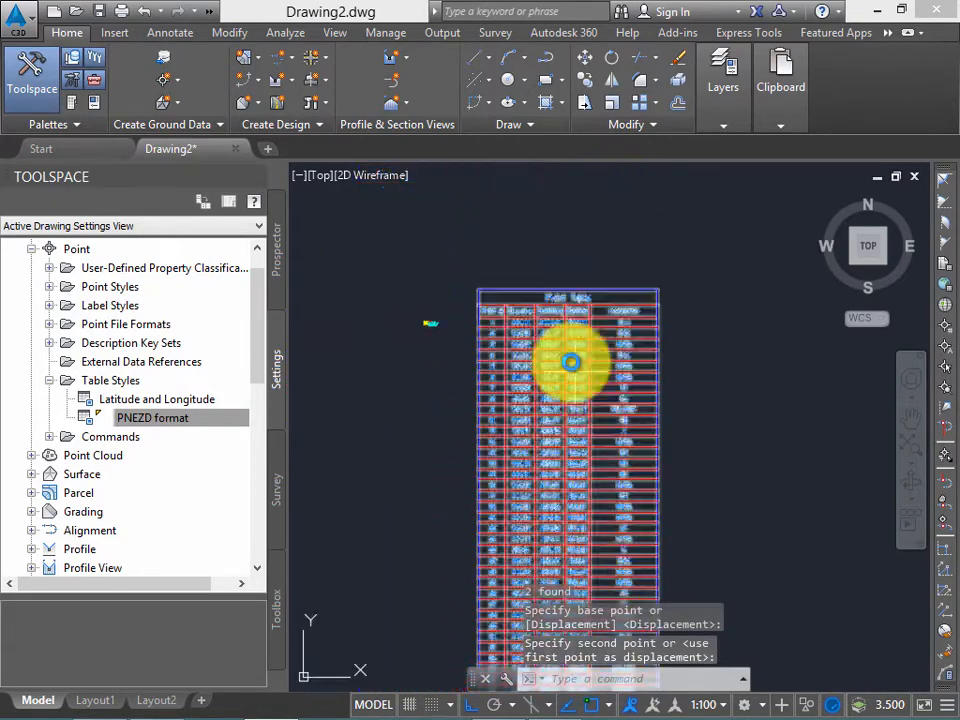
pyautogui.scroll(3, 576, 361)
pyautogui.scroll(-2, 615, 399)
pyautogui.scroll(2, 582, 366)
pyautogui.scroll(-4, 582, 366)
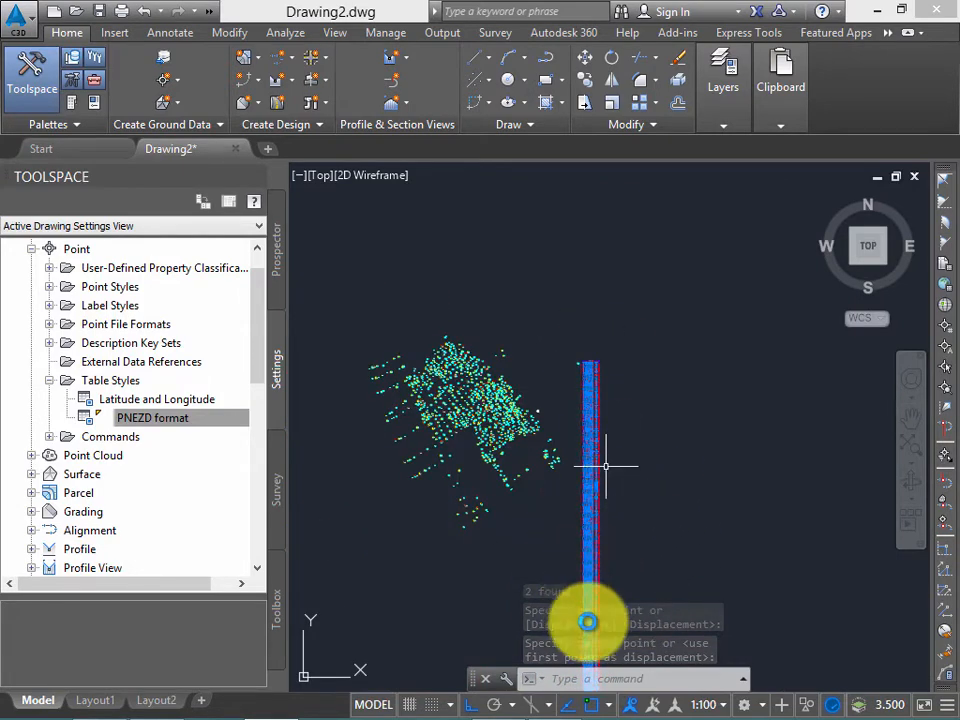
pyautogui.scroll(-4, 606, 466)
pyautogui.moveTo(634, 646); pyautogui.dragTo(646, 476, button='middle')
pyautogui.scroll(6, 582, 434)
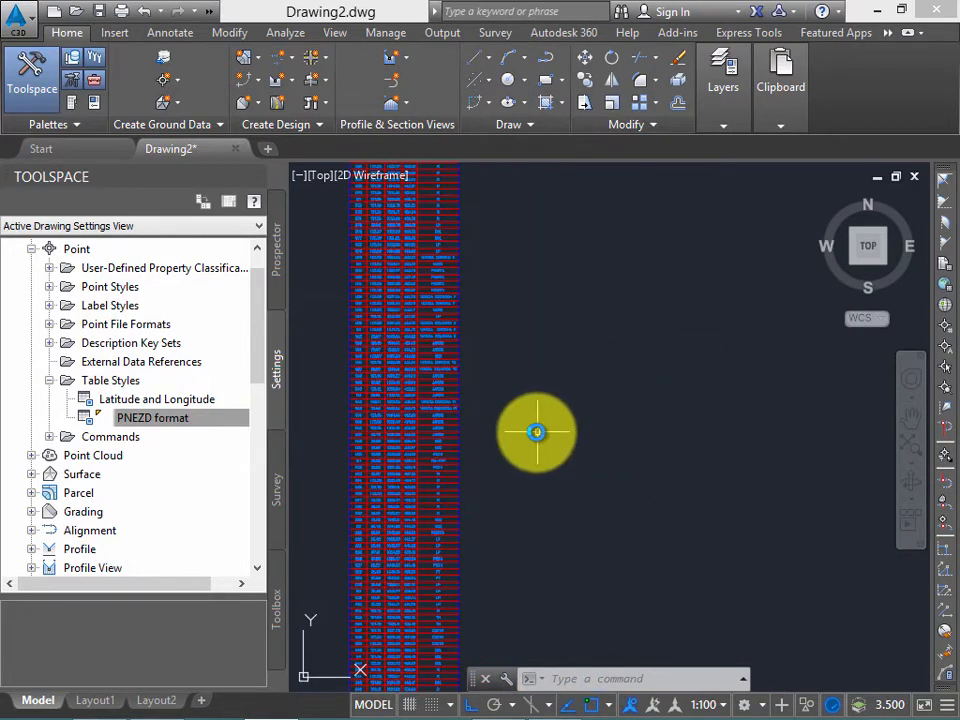
pyautogui.moveTo(452, 425)
pyautogui.mouseDown(button='middle')
pyautogui.moveTo(532, 422)
pyautogui.moveTo(617, 450)
pyautogui.mouseUp(button='middle')
pyautogui.scroll(7, 606, 392)
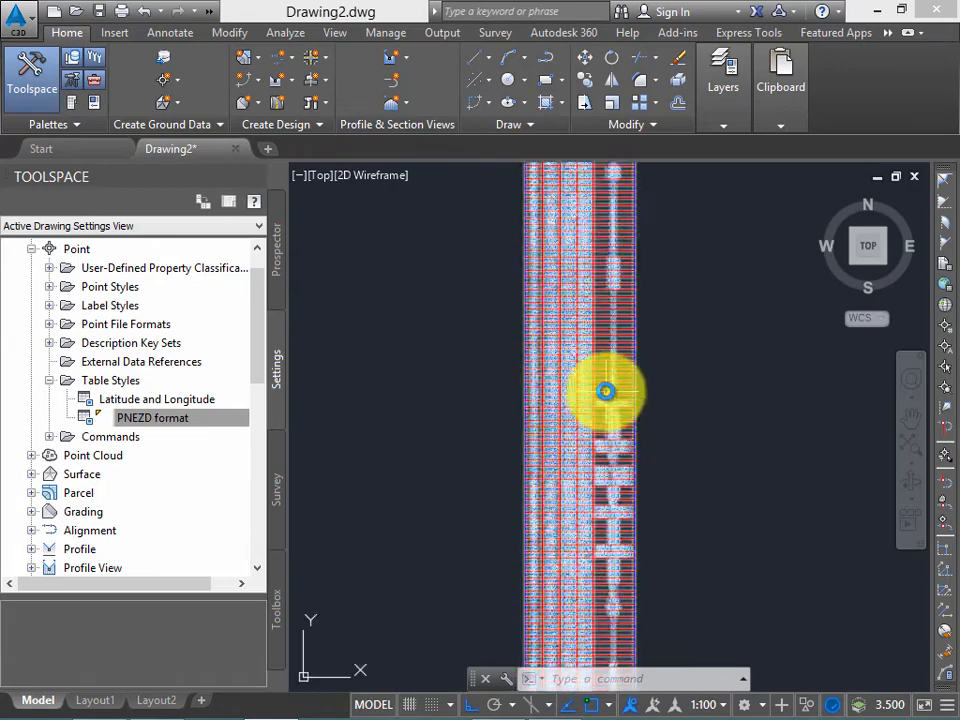
pyautogui.scroll(-5, 662, 345)
pyautogui.moveTo(636, 501); pyautogui.dragTo(617, 386, button='middle')
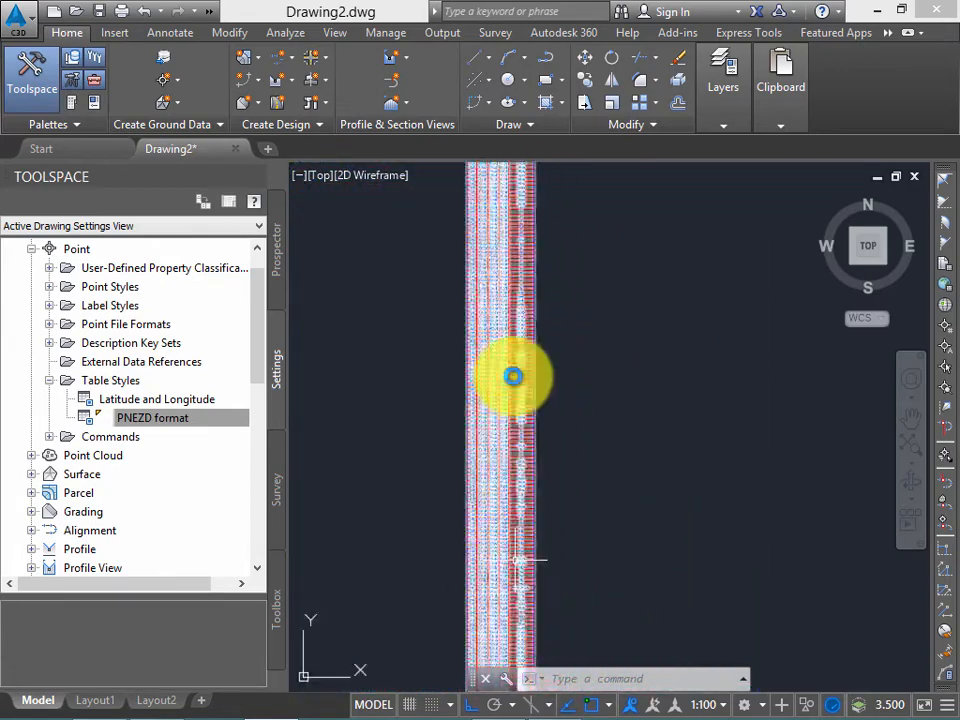
# Step: Examine the Point #, Elevation, Northing, Easting and Description columns in the first rows of the point table
pyautogui.scroll(2, 506, 351)
pyautogui.moveTo(506, 351); pyautogui.dragTo(513, 519, button='middle')
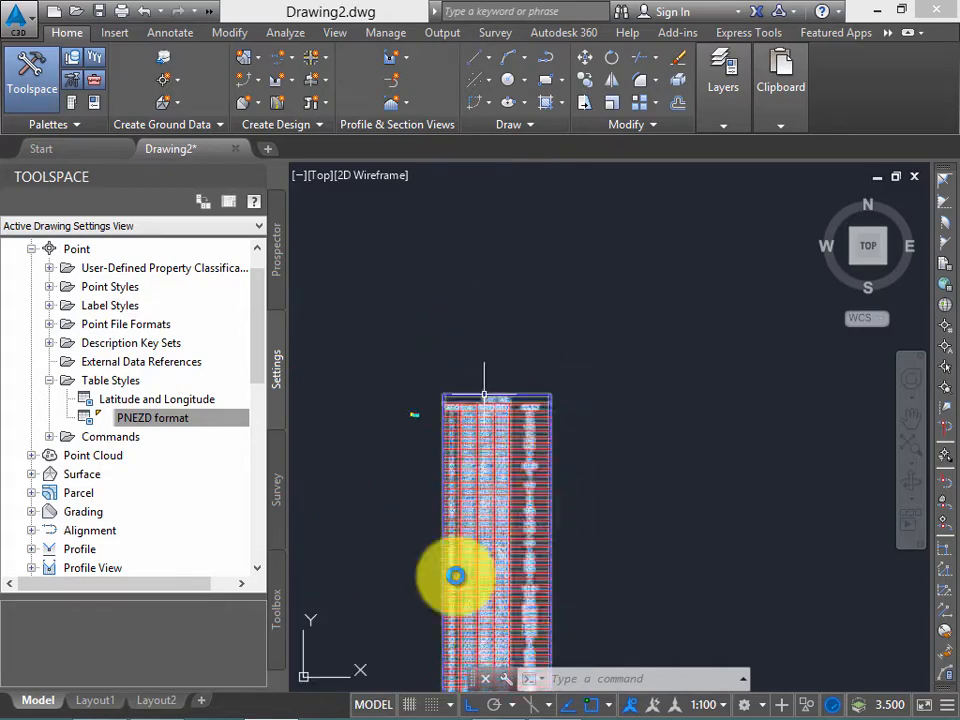
pyautogui.scroll(4, 459, 572)
pyautogui.moveTo(541, 254); pyautogui.dragTo(525, 392, button='middle')
pyautogui.scroll(2, 540, 366)
pyautogui.moveTo(455, 366); pyautogui.dragTo(528, 357, button='middle')
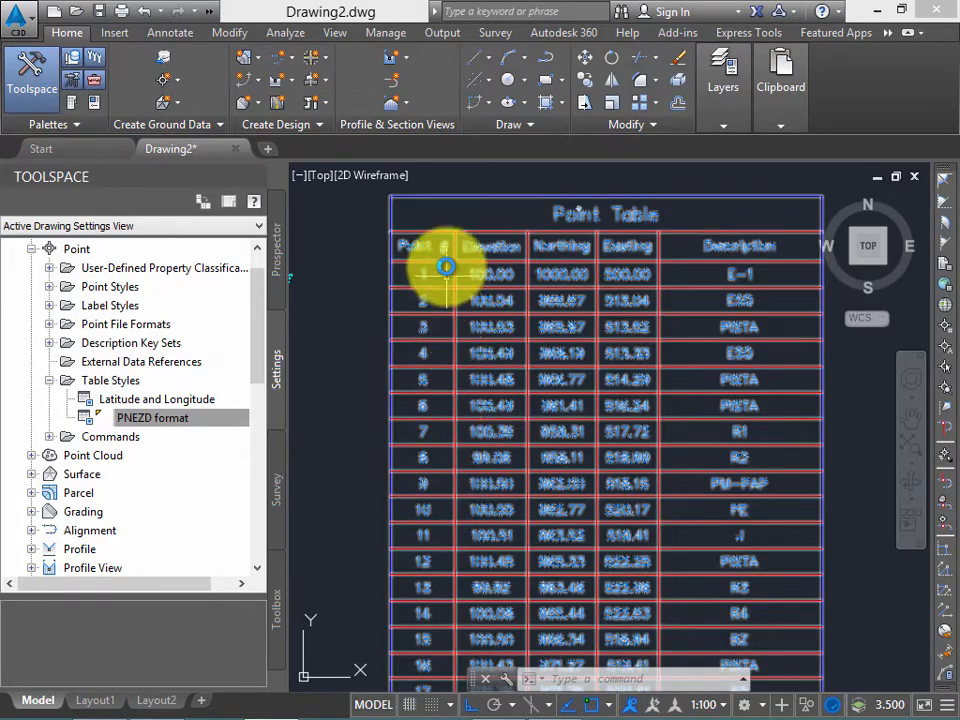
pyautogui.scroll(3, 431, 250)
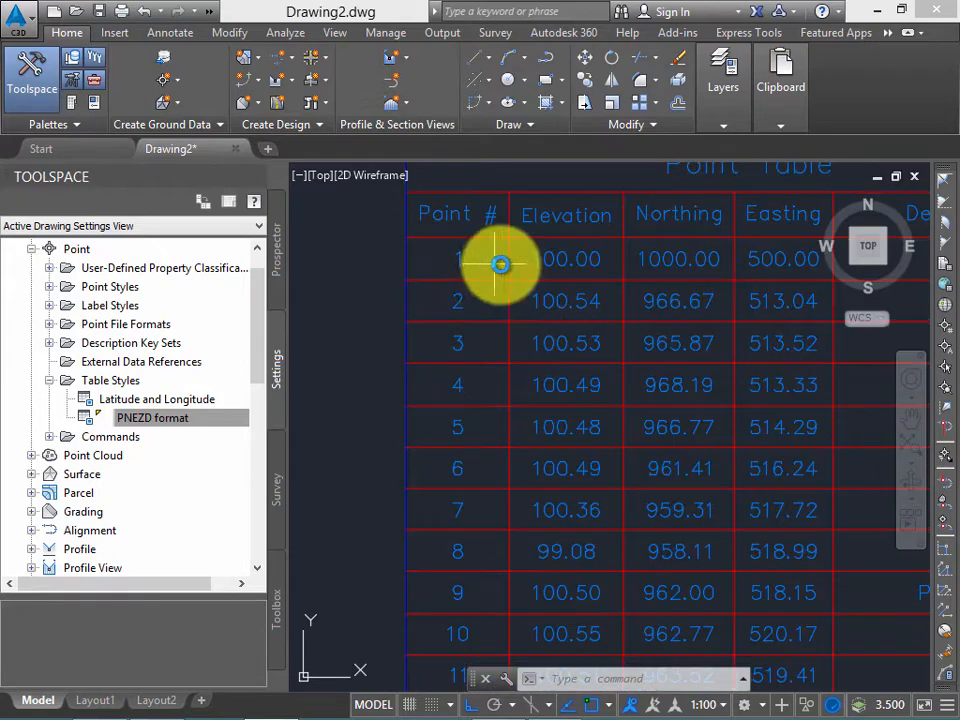
pyautogui.moveTo(482, 270); pyautogui.dragTo(469, 295, button='middle')
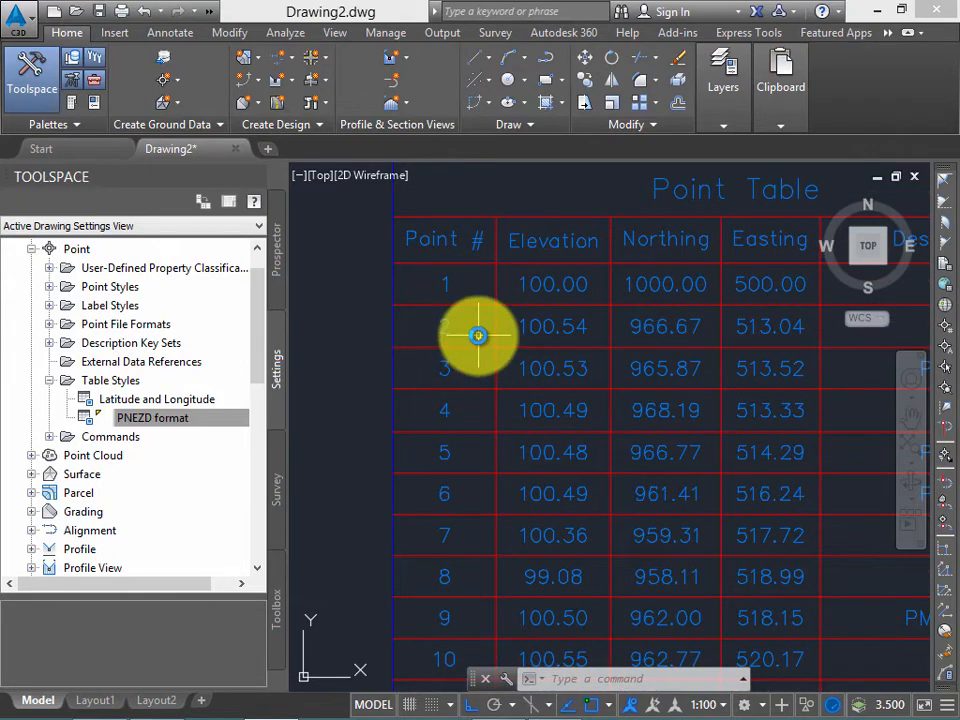
pyautogui.scroll(-2, 476, 345)
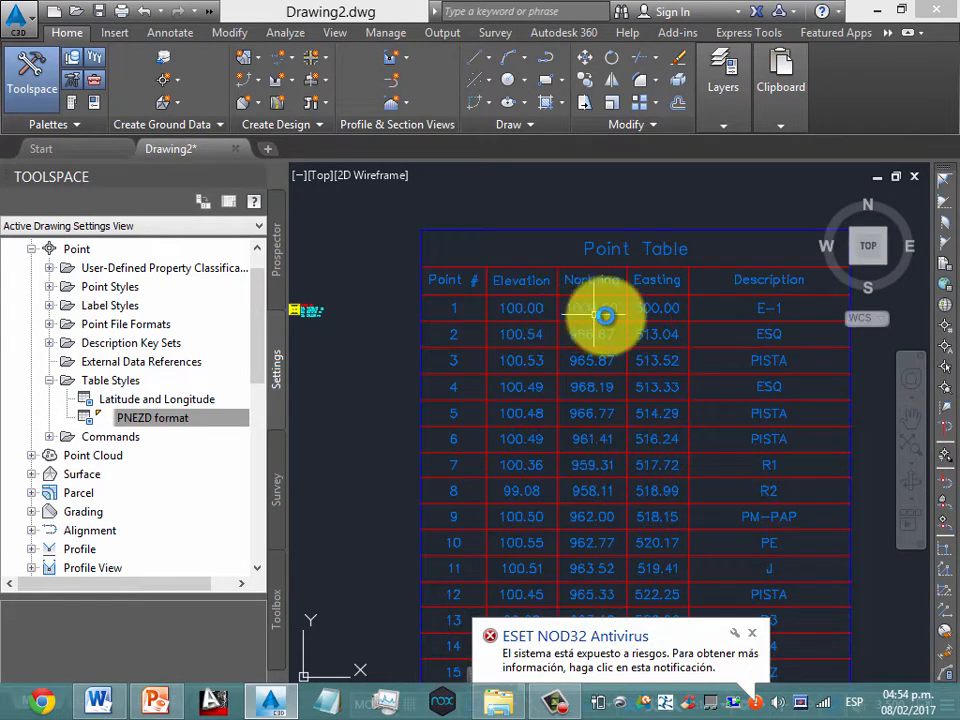
pyautogui.scroll(-2, 602, 317)
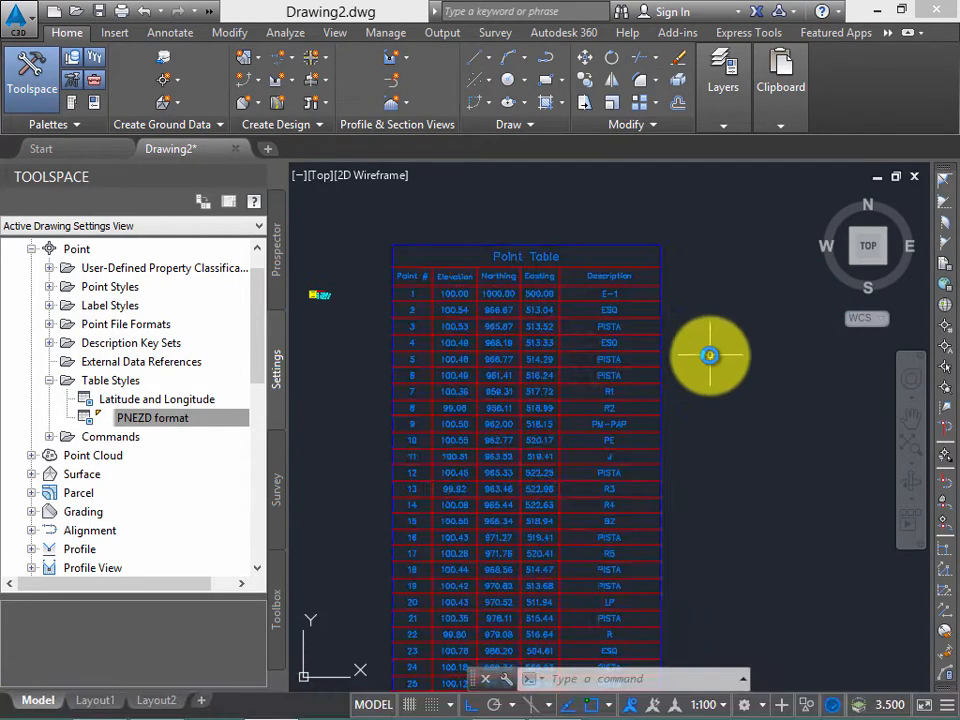
pyautogui.scroll(2, 700, 346)
pyautogui.scroll(-2, 680, 338)
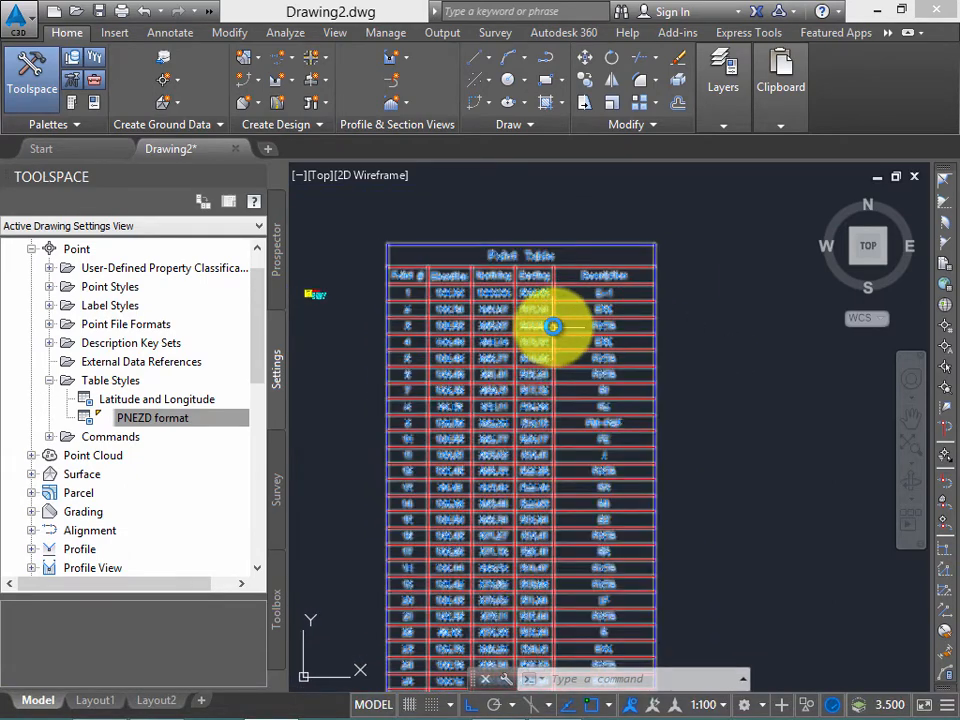
# Step: Turn on Split table in the point table's properties, discard the change, and clear the table selection
pyautogui.click(551, 322)
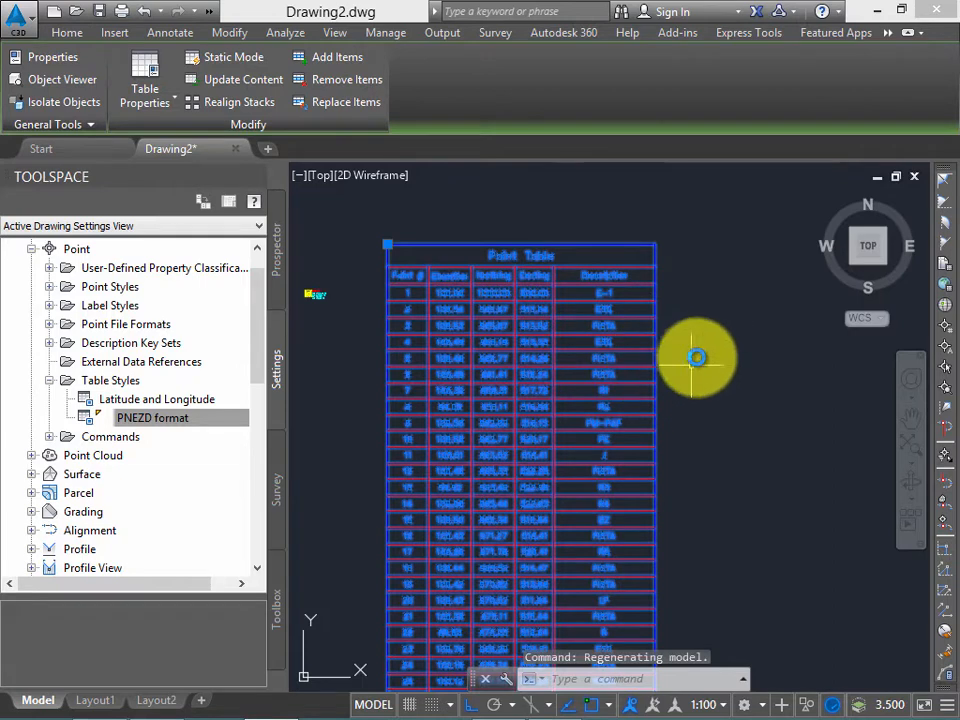
pyautogui.moveTo(672, 339); pyautogui.dragTo(651, 335, button='middle')
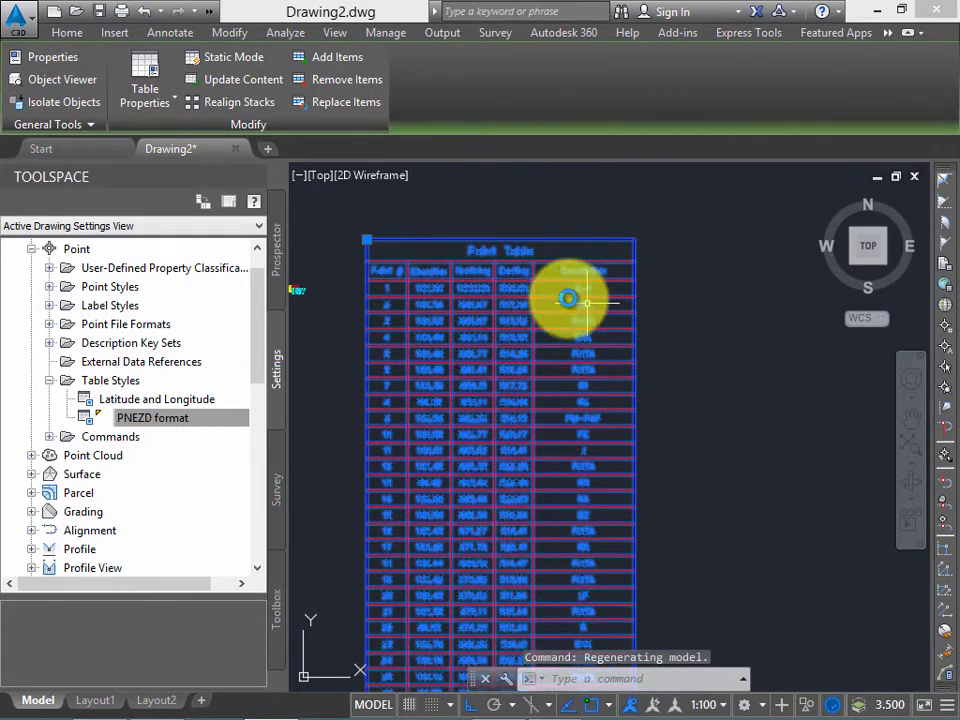
pyautogui.click(148, 72)
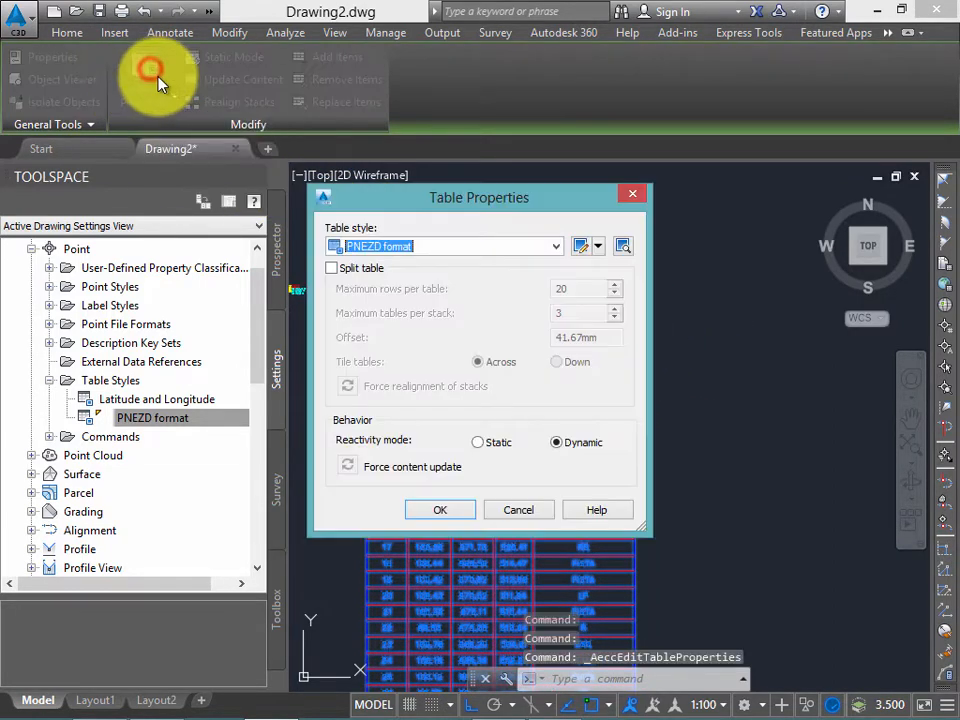
pyautogui.click(366, 268)
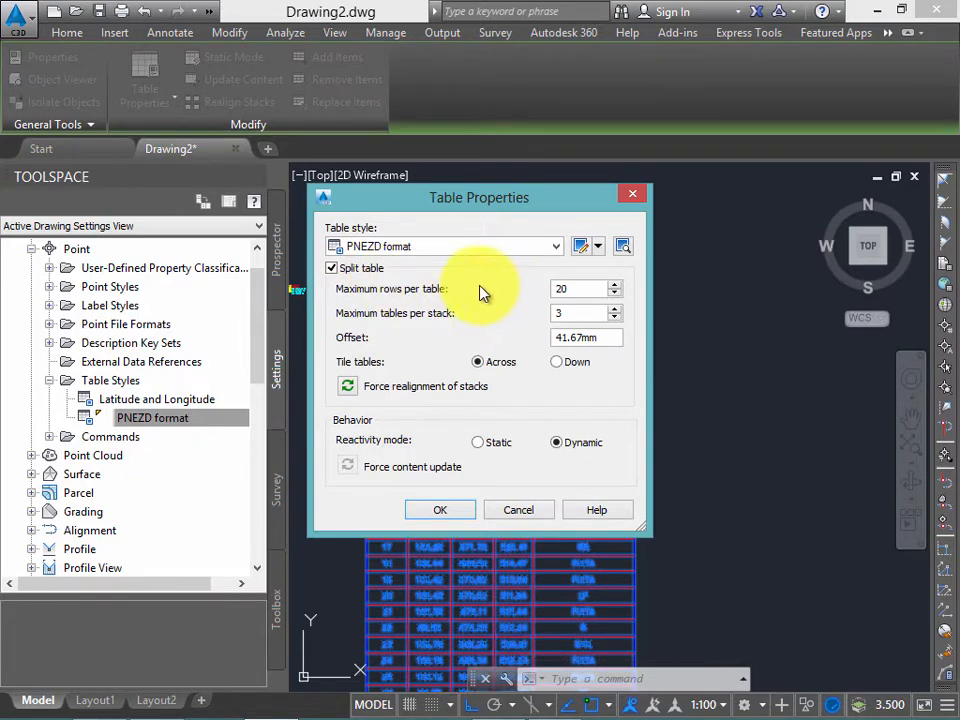
pyautogui.click(633, 194)
pyautogui.click(735, 317)
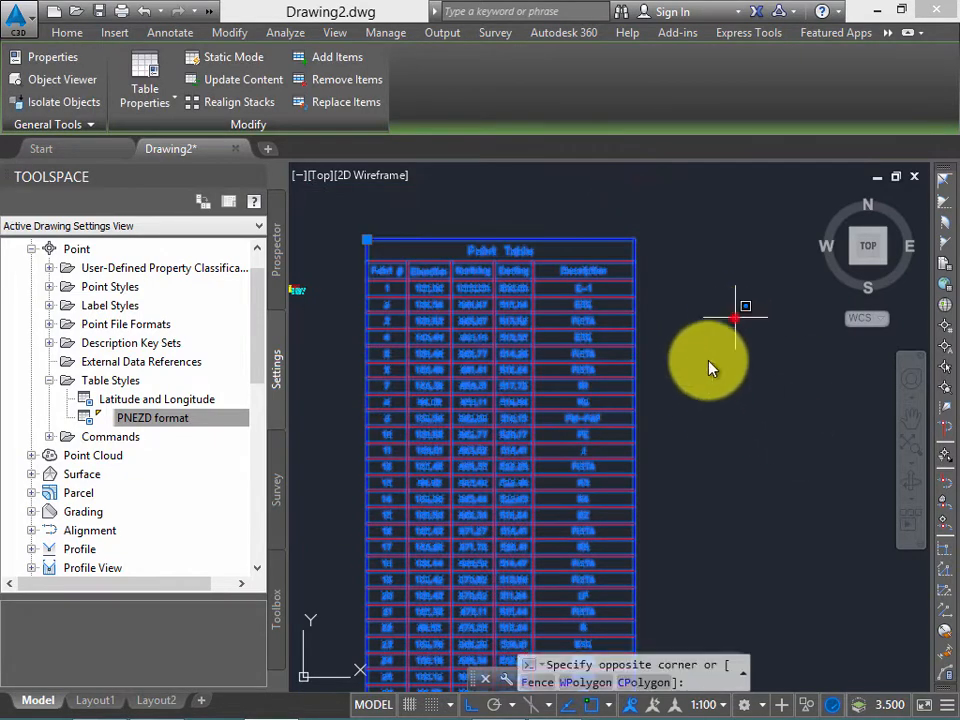
pyautogui.click(665, 453)
pyautogui.press('Escape')
# Step: Reopen the point table's properties, enable Split table to review the maximum rows per table and tables per stack, and discard the change
pyautogui.scroll(-4, 678, 455)
pyautogui.moveTo(677, 455); pyautogui.dragTo(588, 196, button='middle')
pyautogui.scroll(-5, 606, 318)
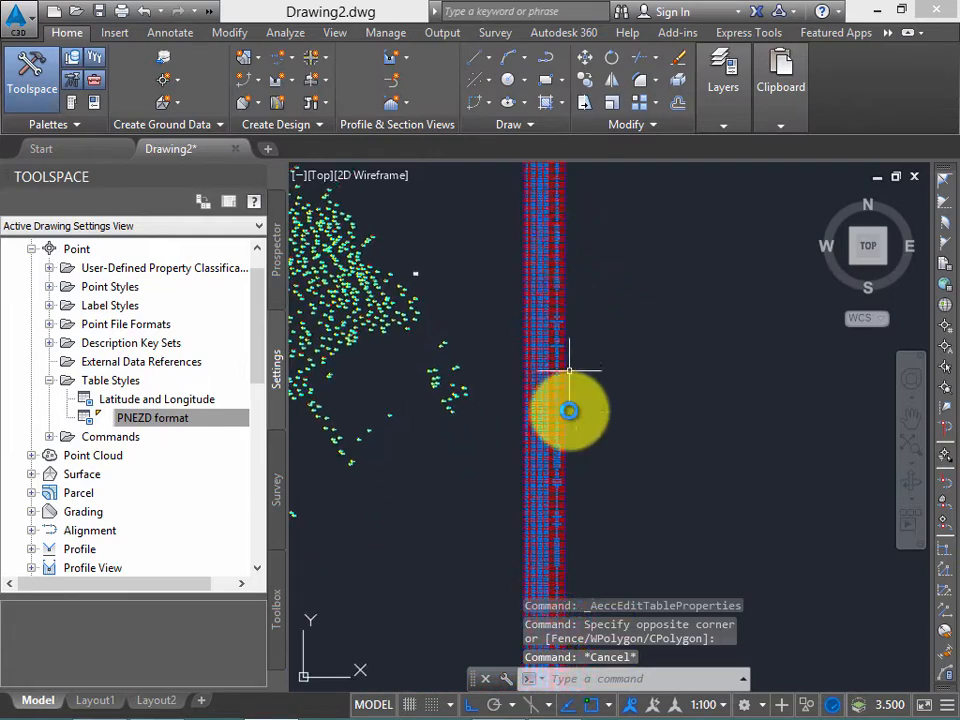
pyautogui.scroll(2, 571, 407)
pyautogui.scroll(-2, 593, 384)
pyautogui.moveTo(593, 384)
pyautogui.mouseDown(button='middle')
pyautogui.moveTo(583, 448)
pyautogui.moveTo(581, 264)
pyautogui.moveTo(555, 512)
pyautogui.mouseUp(button='middle')
pyautogui.scroll(2, 538, 352)
pyautogui.scroll(3, 538, 352)
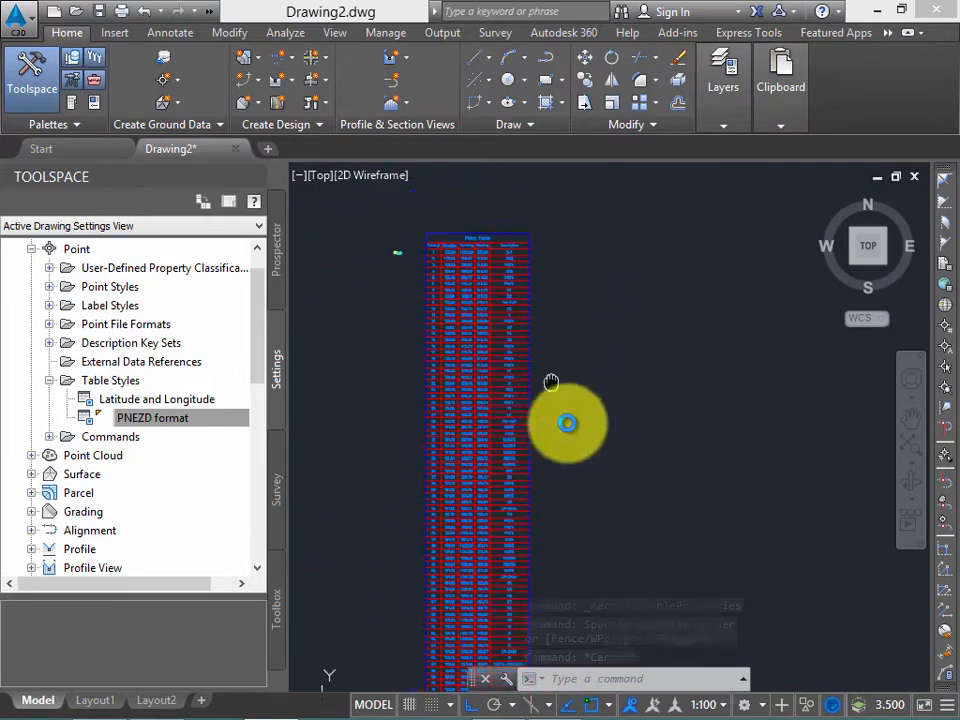
pyautogui.click(521, 346)
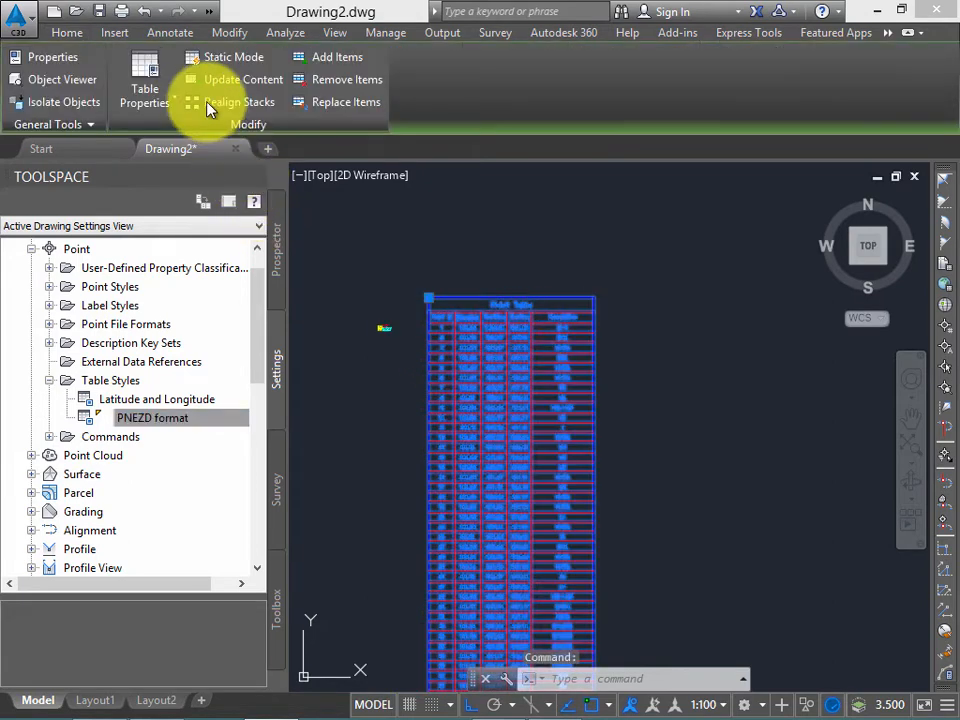
pyautogui.click(158, 80)
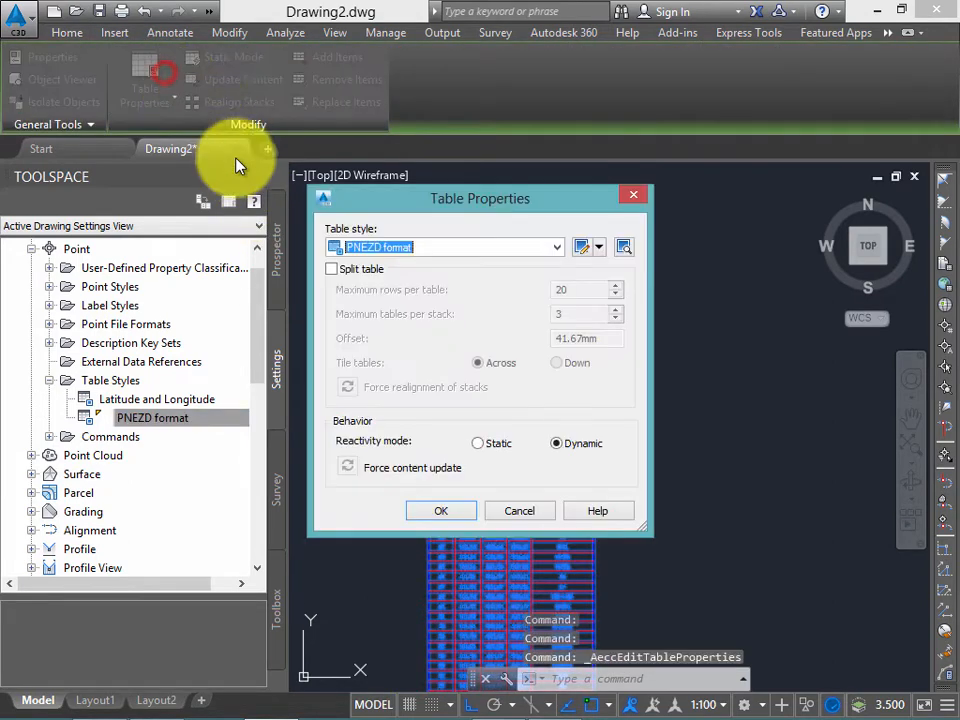
pyautogui.click(358, 271)
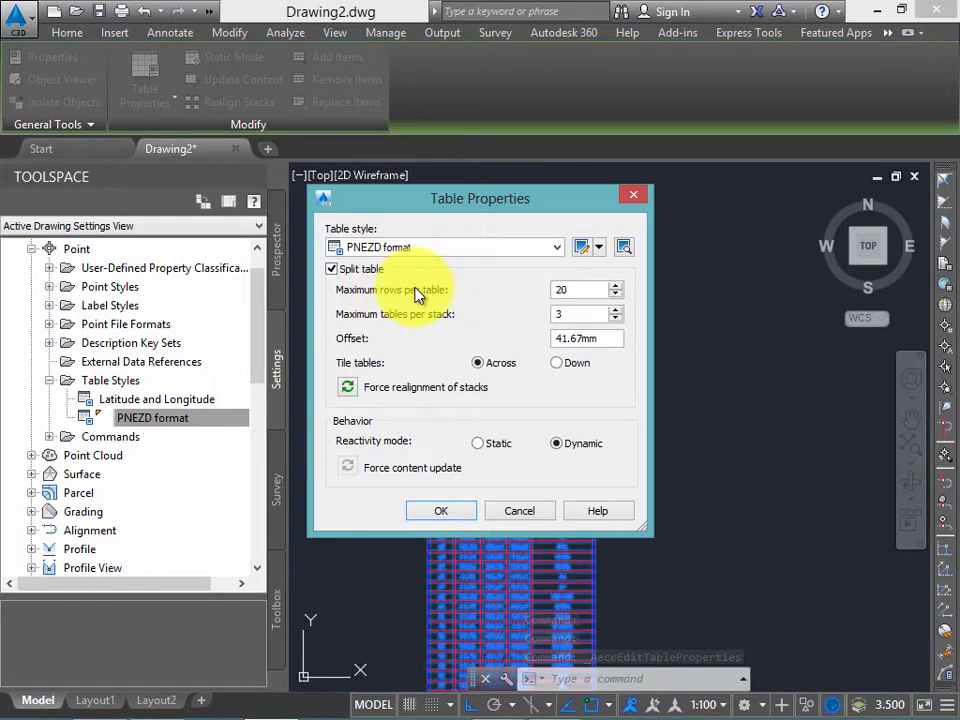
pyautogui.click(578, 287)
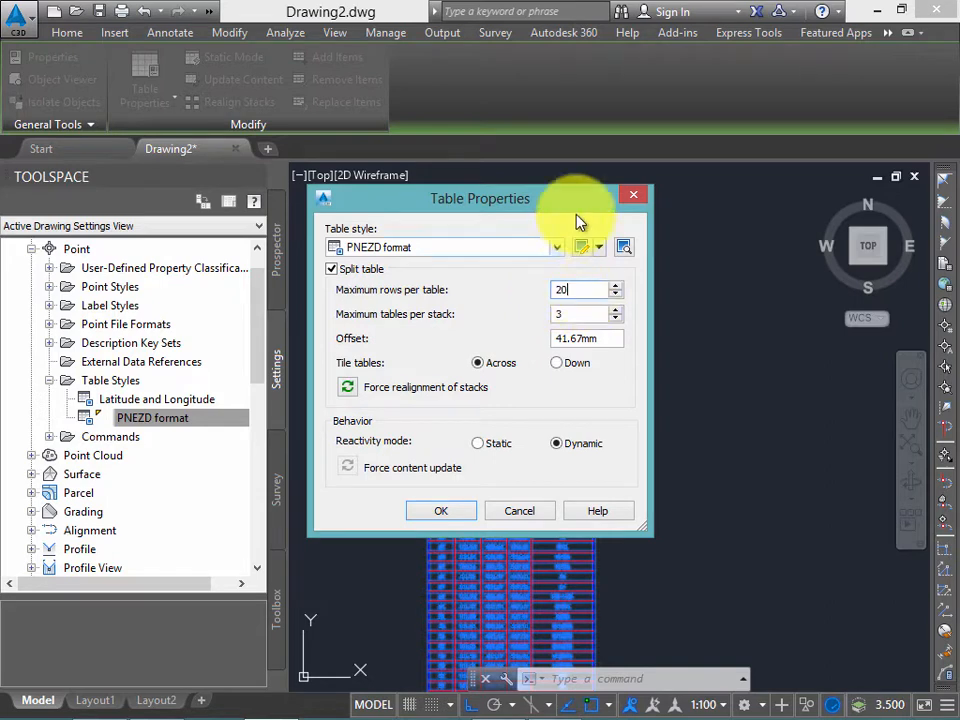
pyautogui.click(566, 316)
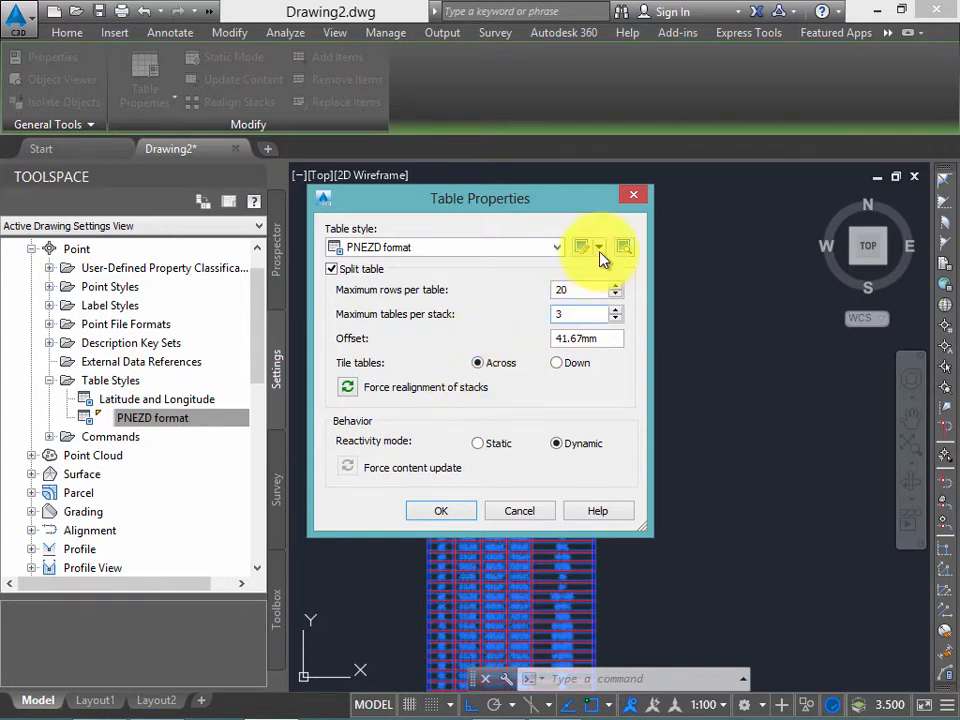
pyautogui.click(633, 194)
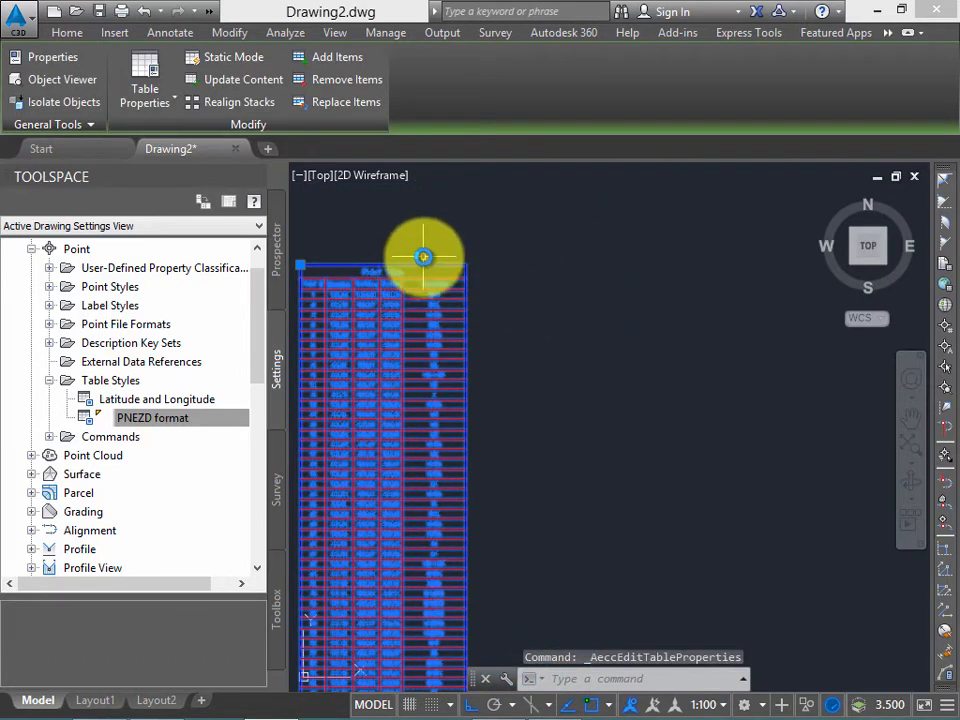
pyautogui.moveTo(623, 271); pyautogui.dragTo(513, 279, button='middle')
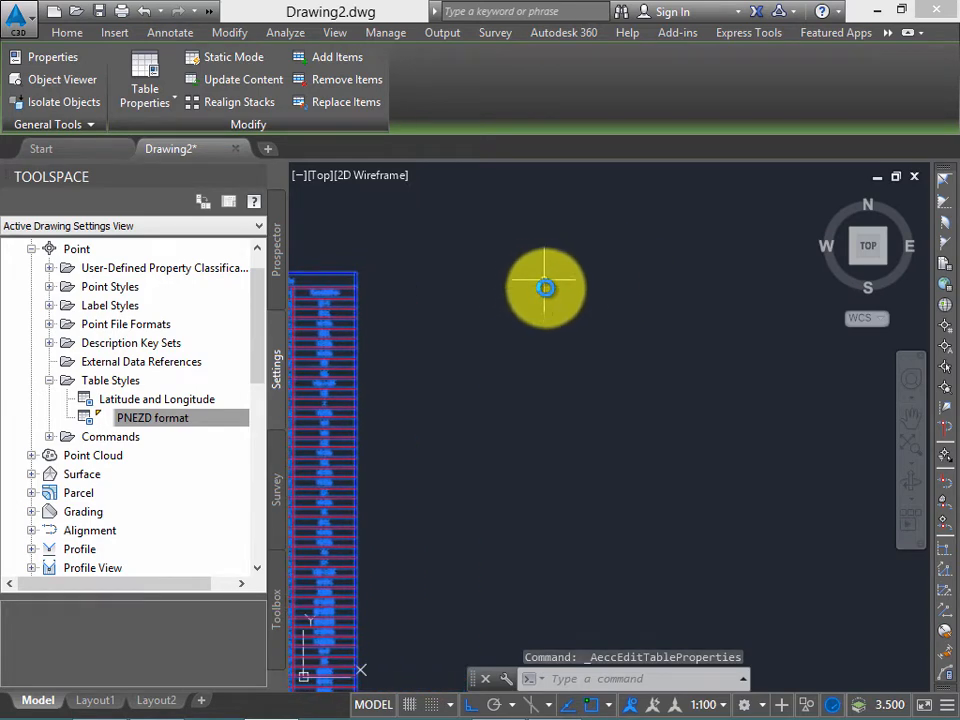
pyautogui.moveTo(420, 320); pyautogui.dragTo(526, 259, button='middle')
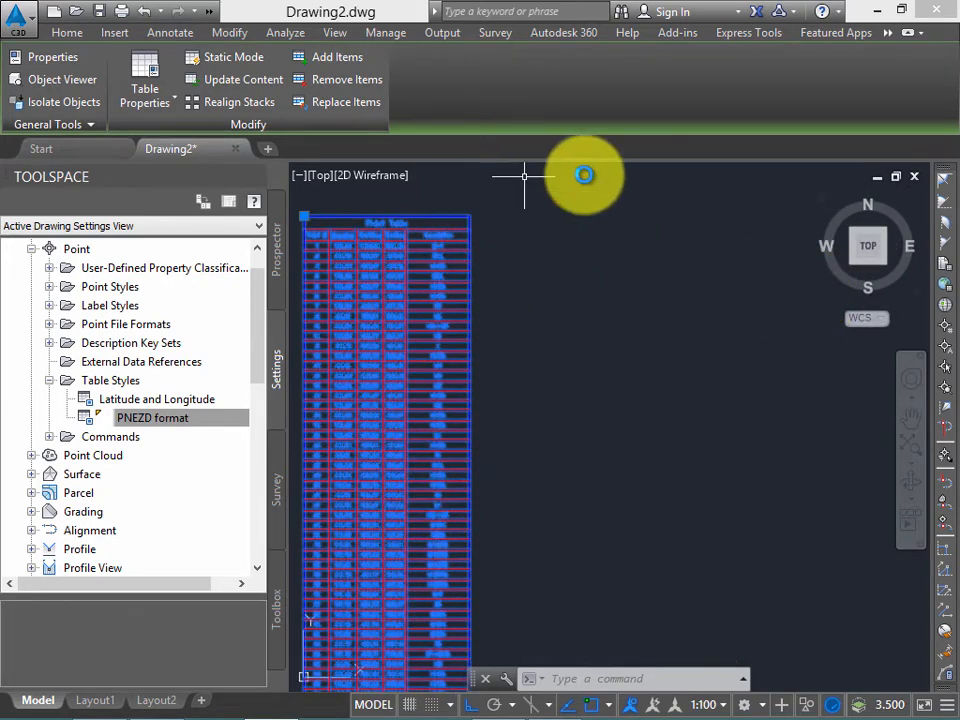
pyautogui.moveTo(686, 195); pyautogui.dragTo(514, 266, button='middle')
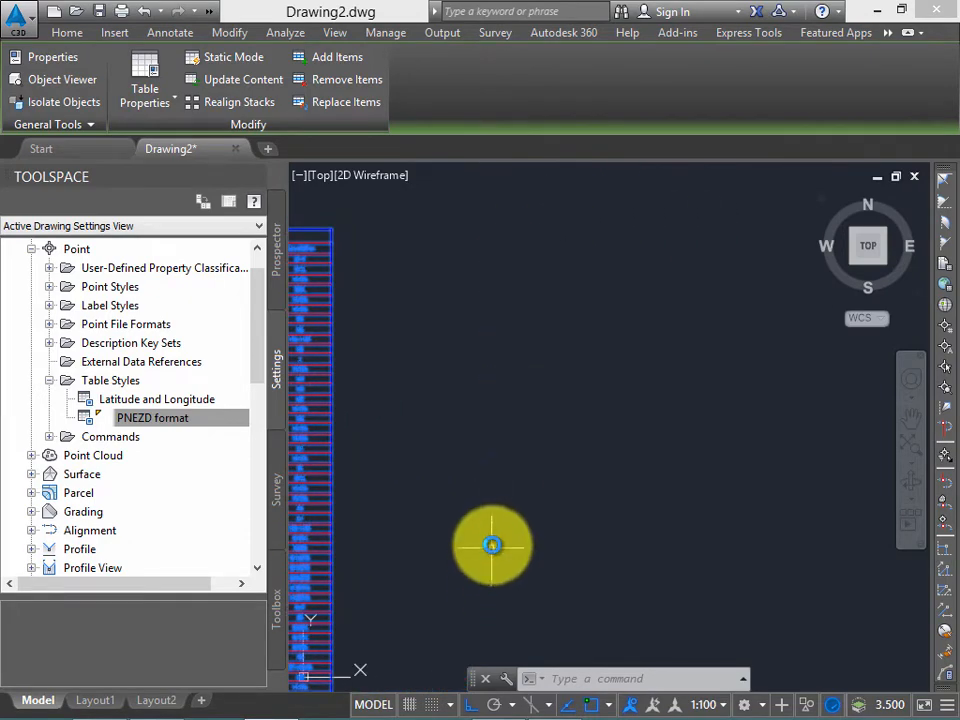
# Step: Split the point table in its properties, with 20 maximum rows per table and 5 maximum tables per stack
pyautogui.moveTo(335, 330); pyautogui.dragTo(490, 317, button='middle')
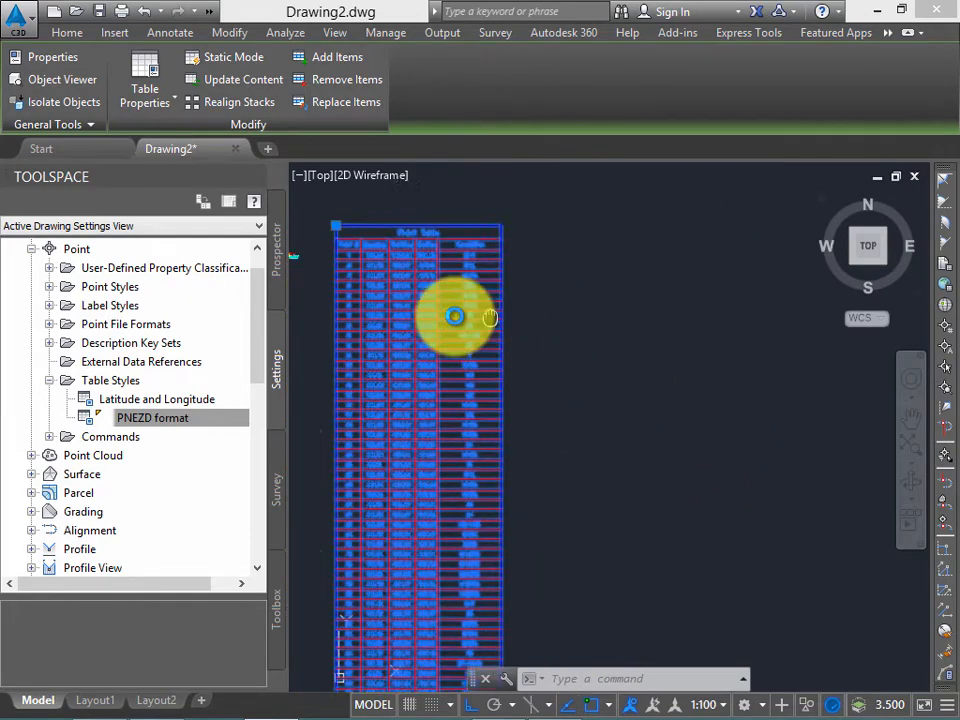
pyautogui.rightClick(456, 293)
pyautogui.click(553, 477)
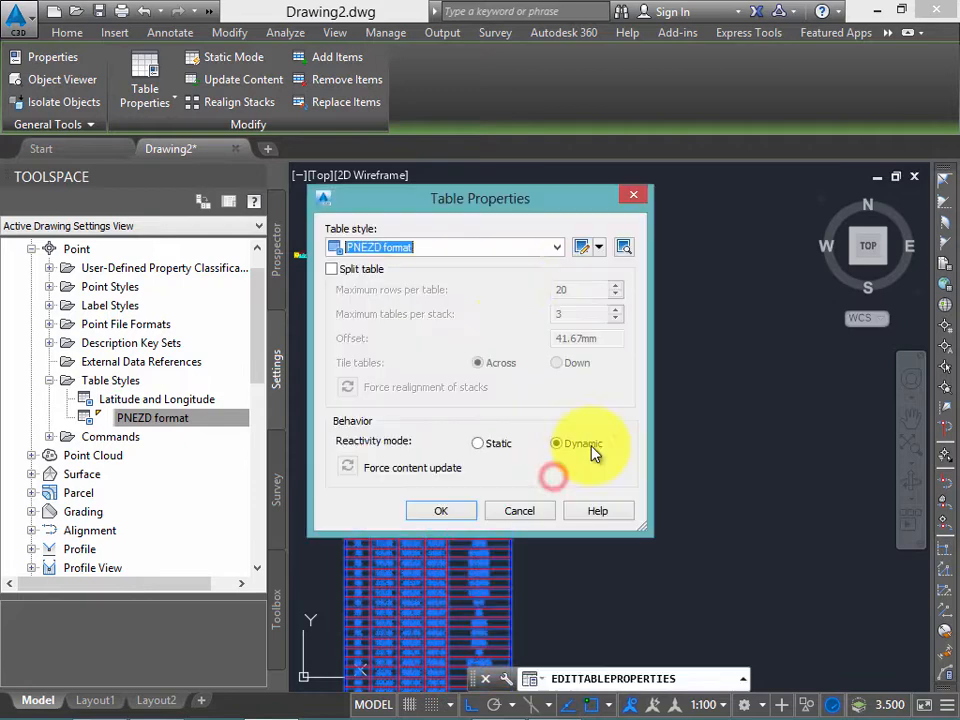
pyautogui.click(340, 270)
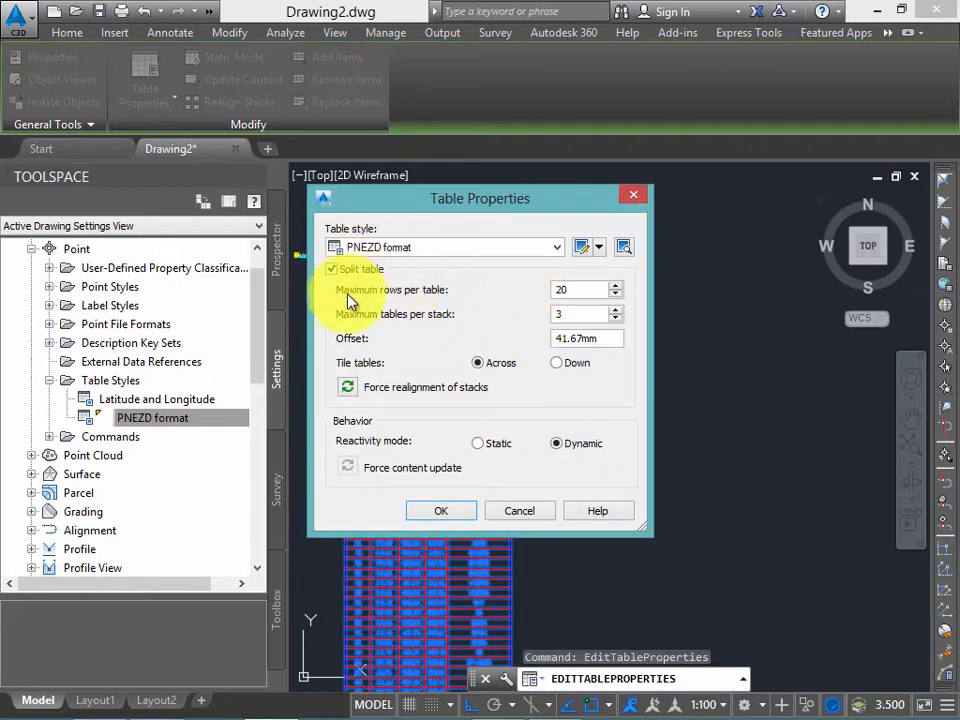
pyautogui.click(572, 290)
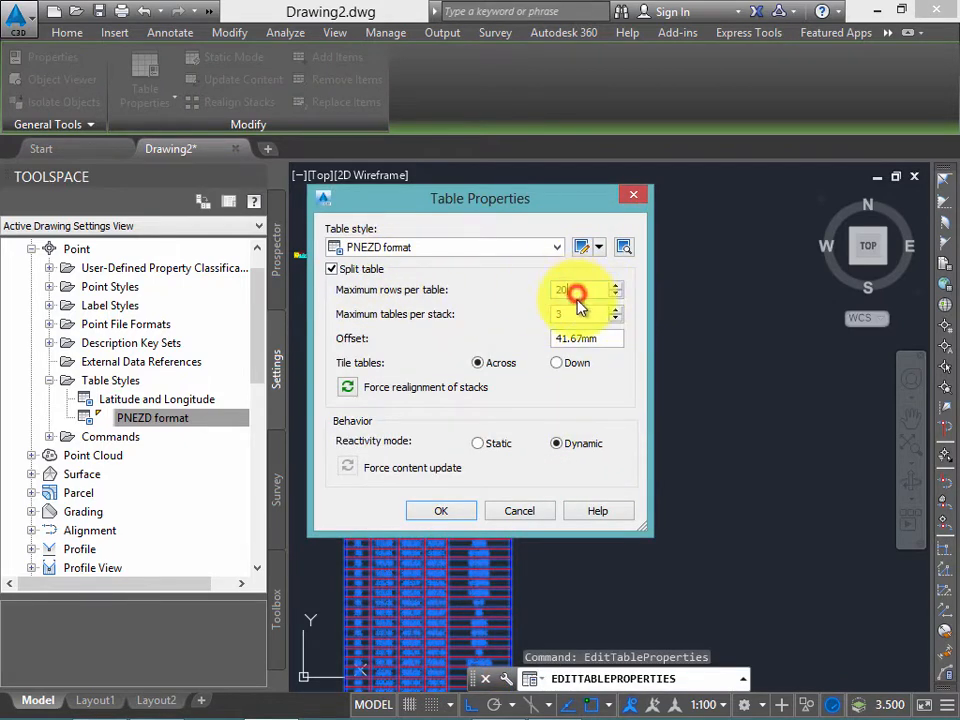
pyautogui.click(400, 315)
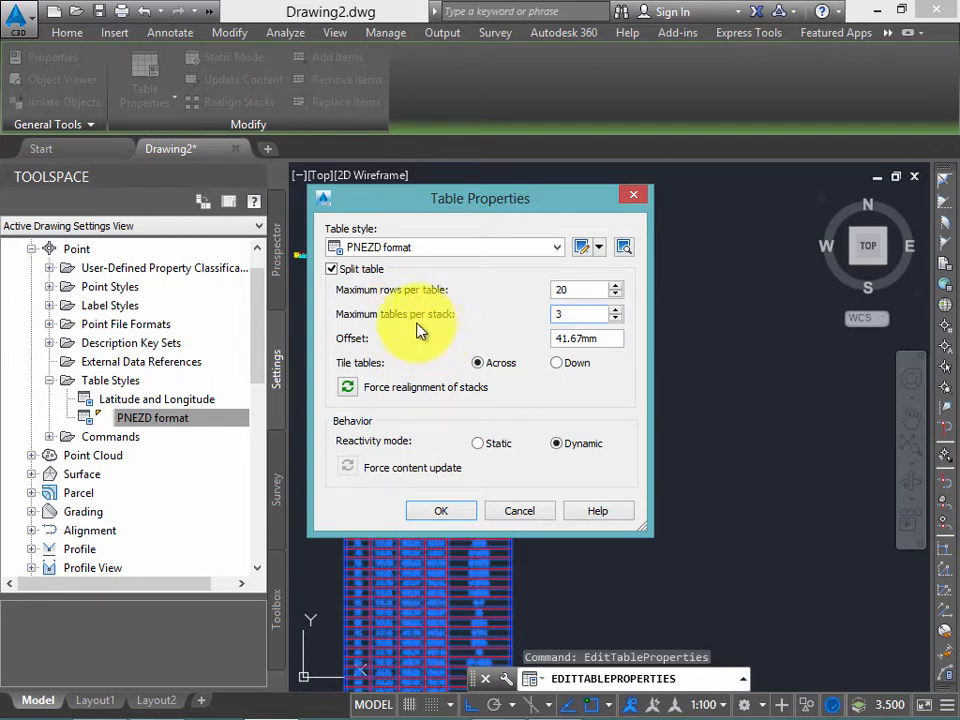
pyautogui.doubleClick(570, 313)
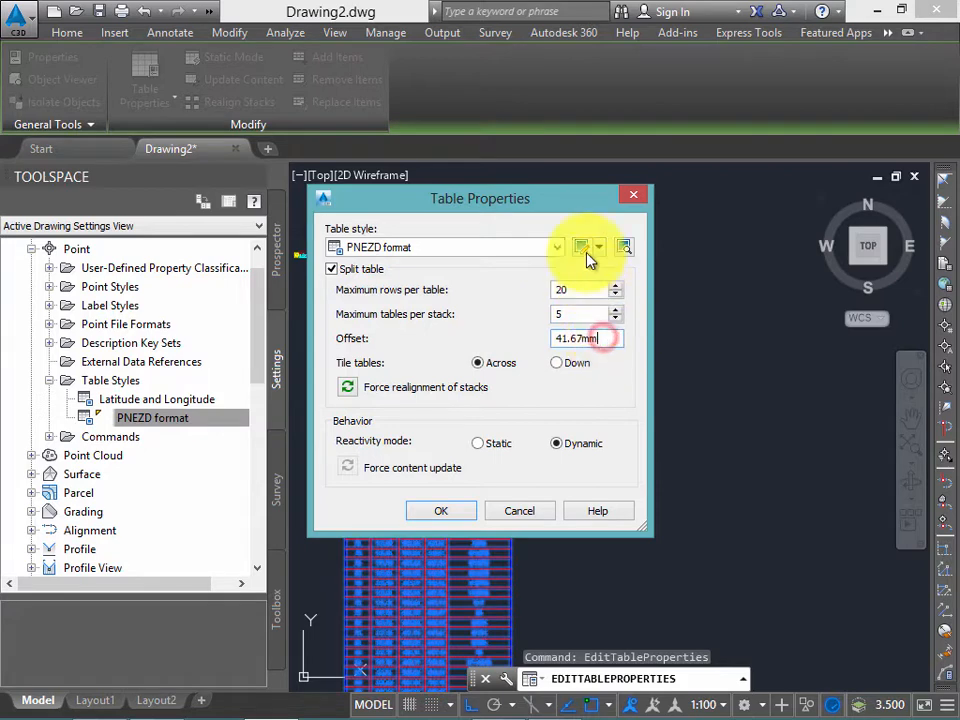
# Step: Set the split table offset to 10 mm, force realignment of the stacks, and apply the table properties
pyautogui.click(590, 197)
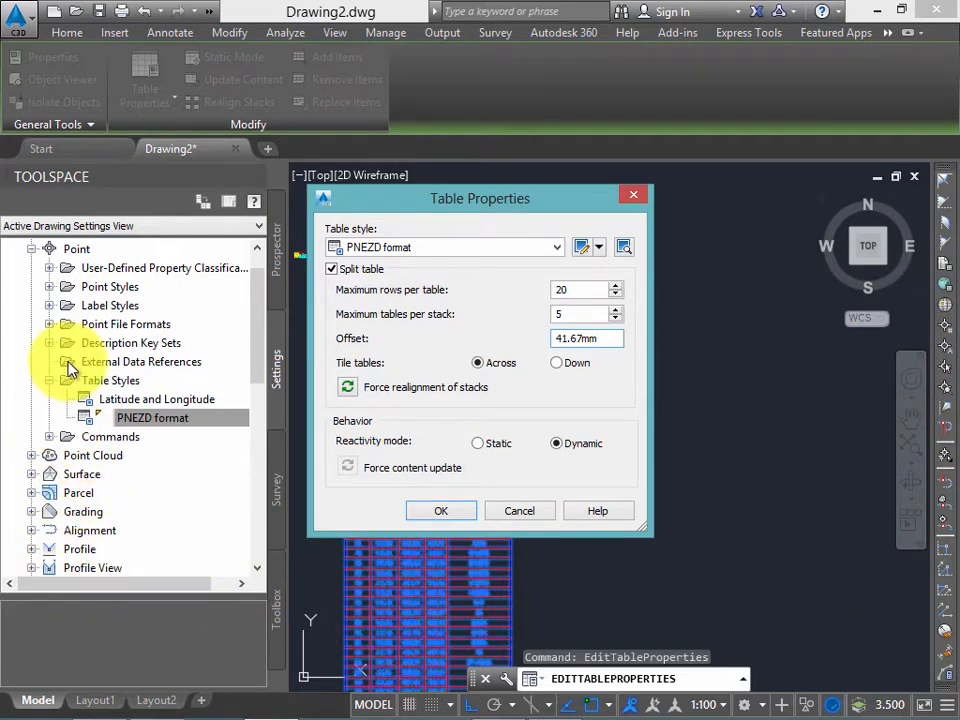
pyautogui.moveTo(545, 212); pyautogui.dragTo(562, 211)
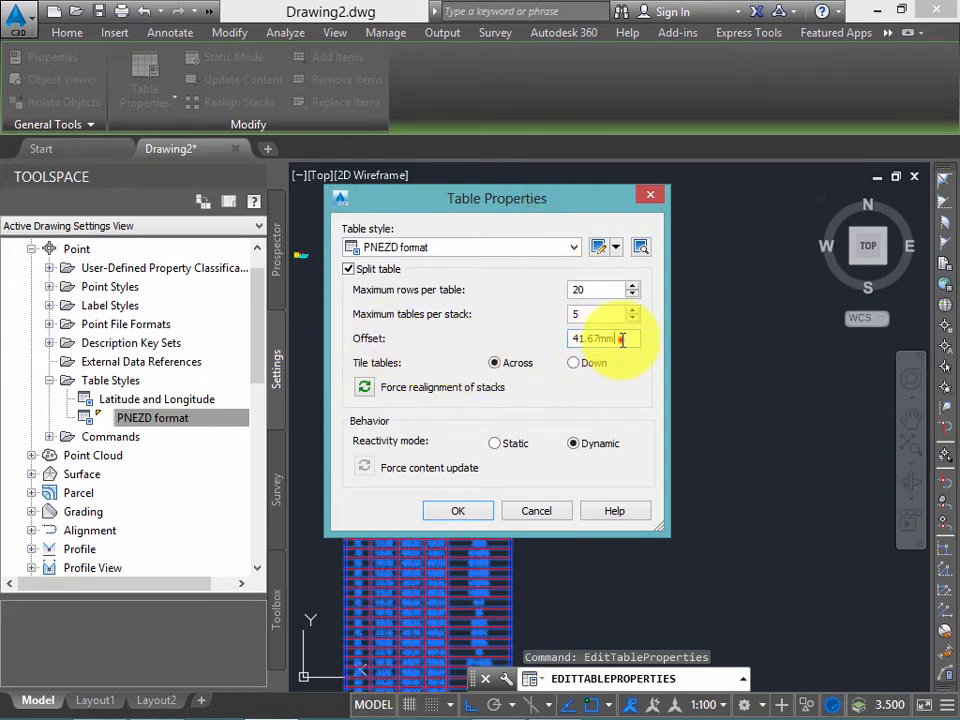
pyautogui.moveTo(622, 339); pyautogui.dragTo(452, 352)
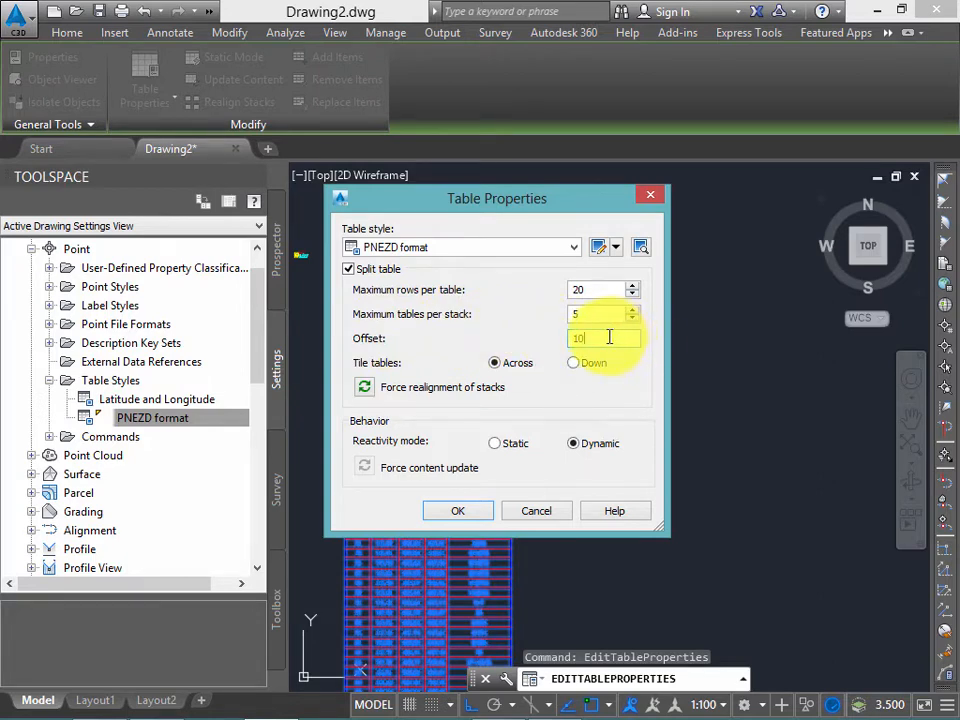
pyautogui.click(364, 386)
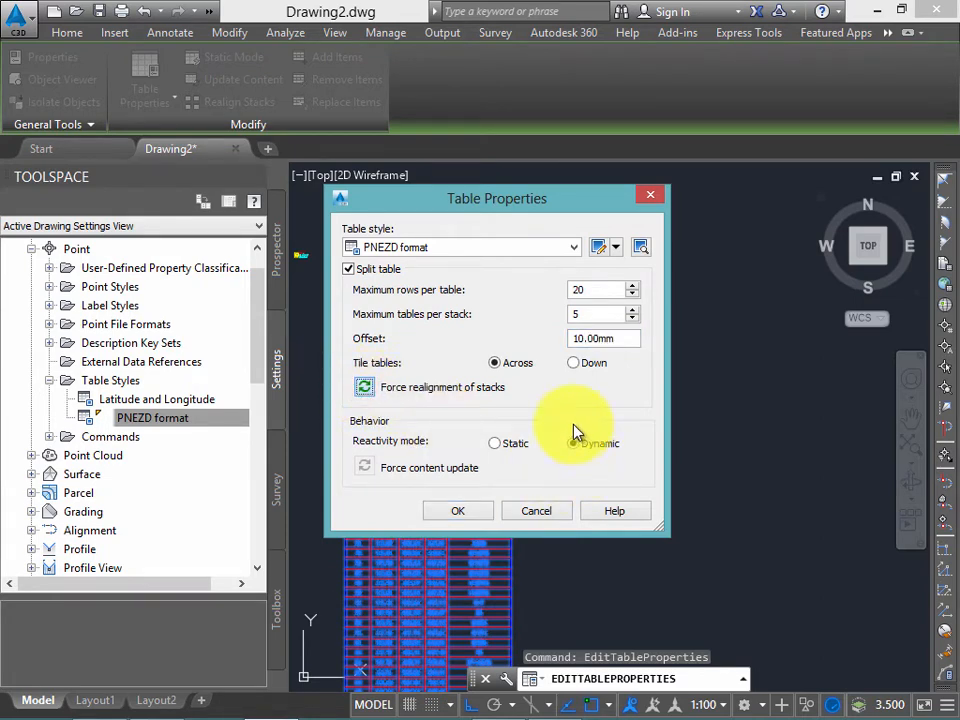
pyautogui.click(476, 514)
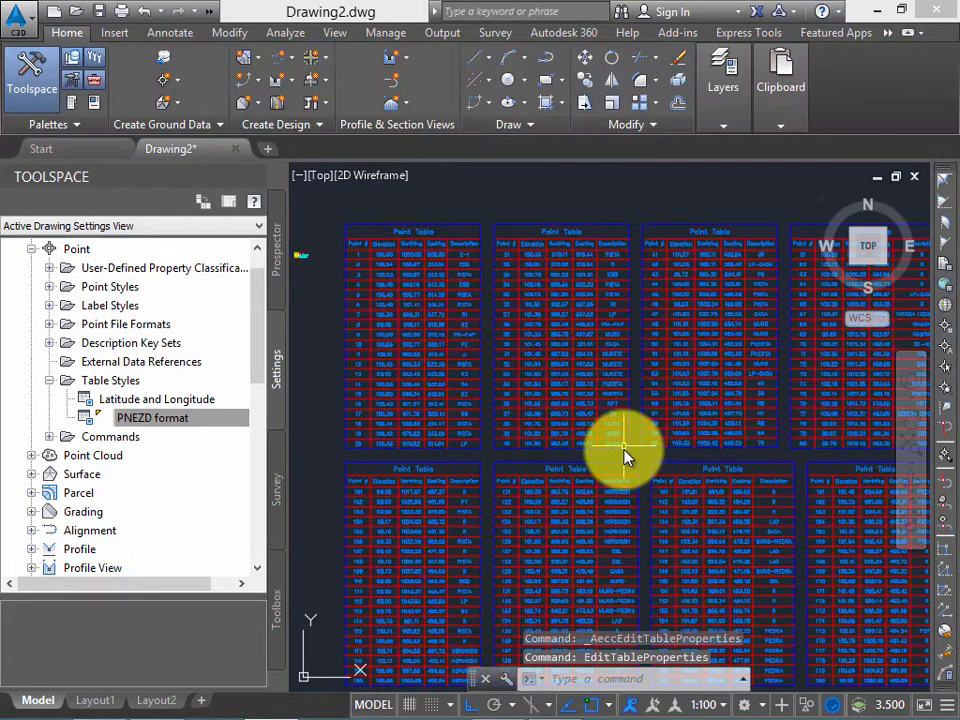
# Step: Examine how the split point tables are arranged side by side in the first rows of the layout
pyautogui.scroll(-3, 625, 443)
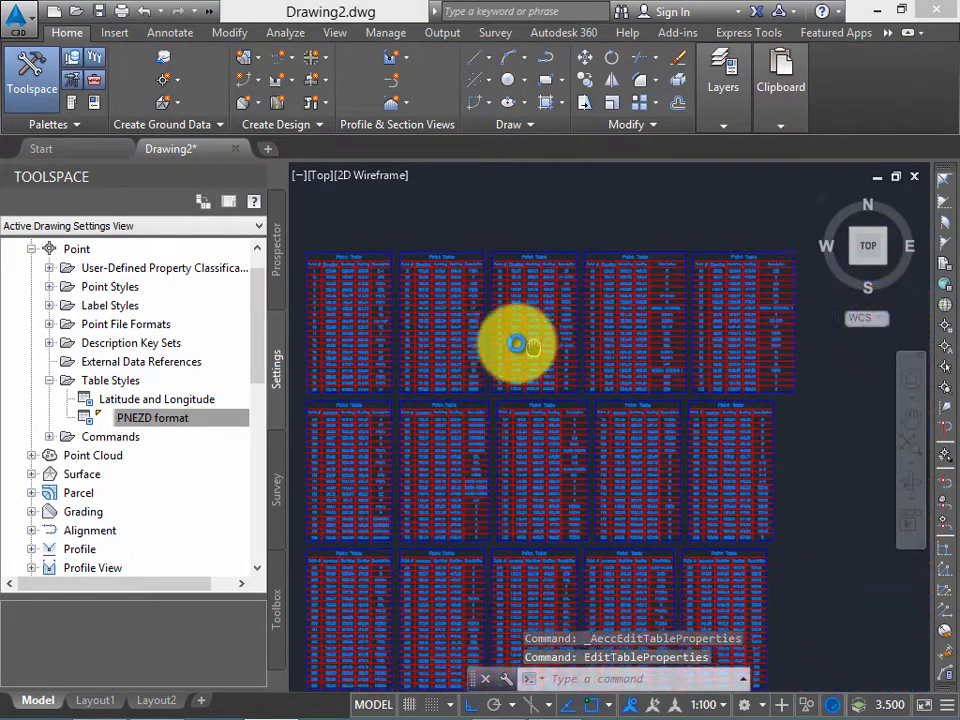
pyautogui.moveTo(610, 359); pyautogui.dragTo(652, 326, button='middle')
pyautogui.moveTo(768, 331); pyautogui.dragTo(765, 289, button='middle')
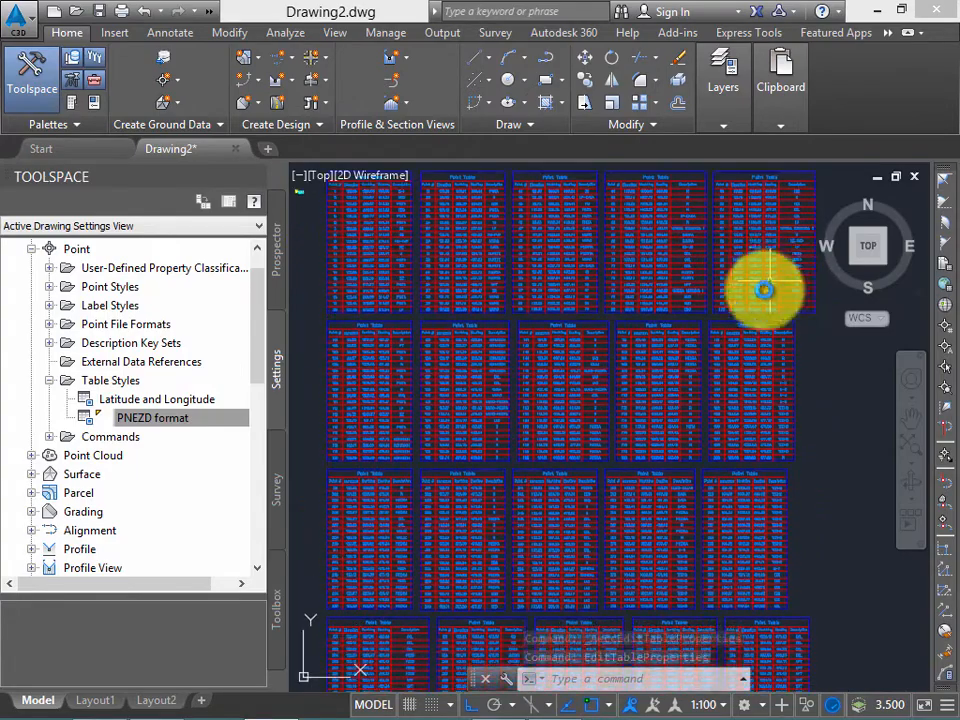
pyautogui.scroll(2, 760, 354)
pyautogui.moveTo(636, 293); pyautogui.dragTo(722, 392, button='middle')
pyautogui.scroll(-2, 701, 388)
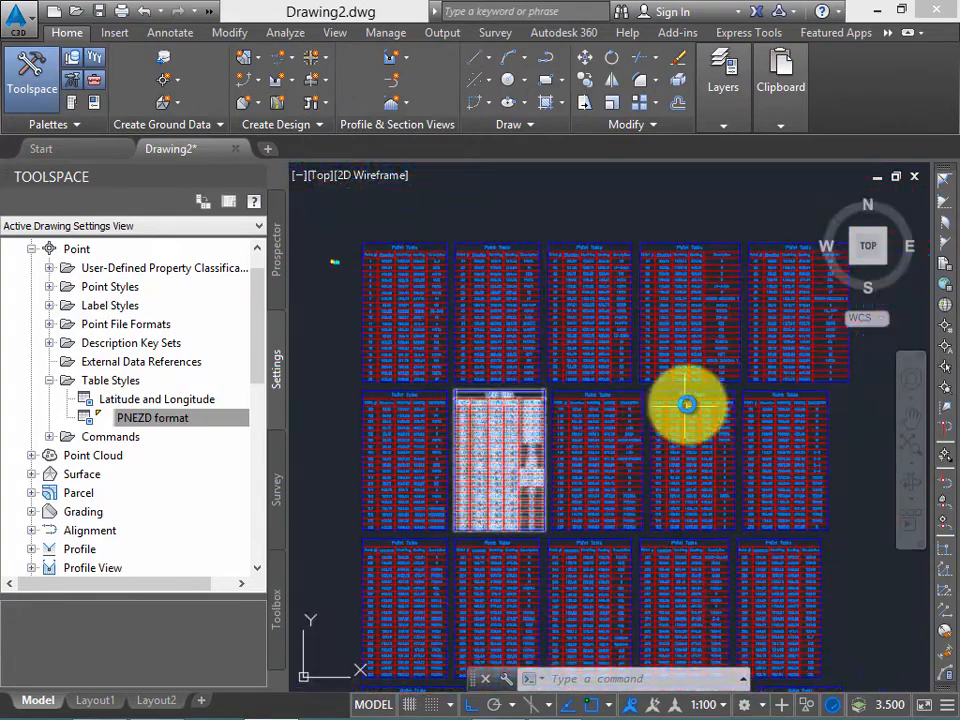
pyautogui.moveTo(654, 492)
pyautogui.mouseDown(button='middle')
pyautogui.moveTo(660, 295)
pyautogui.moveTo(709, 450)
pyautogui.moveTo(574, 321)
pyautogui.mouseUp(button='middle')
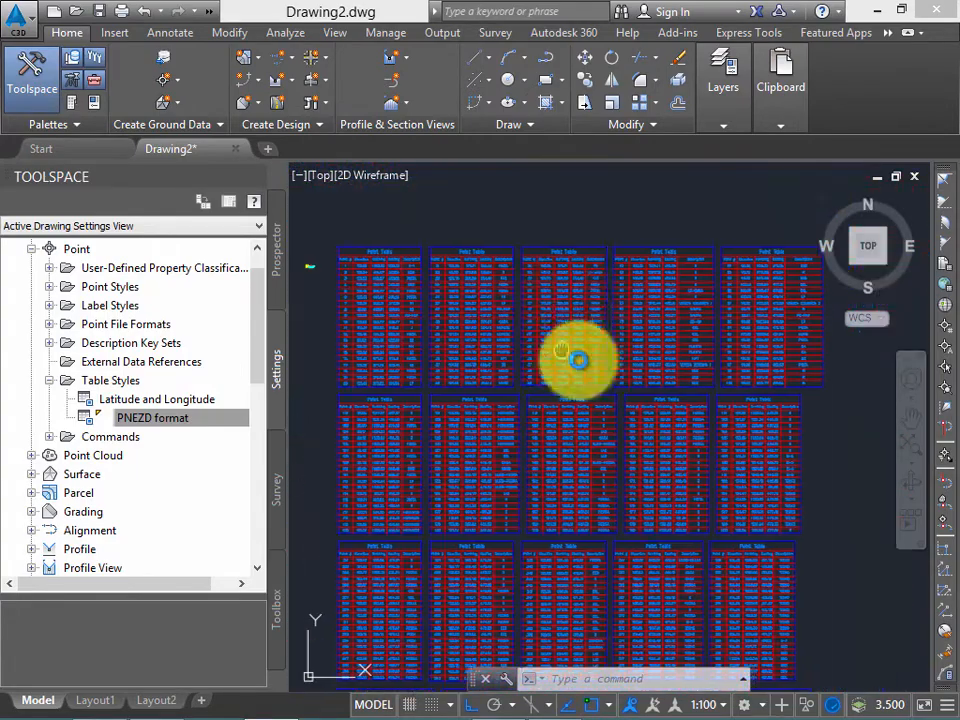
pyautogui.click(414, 341)
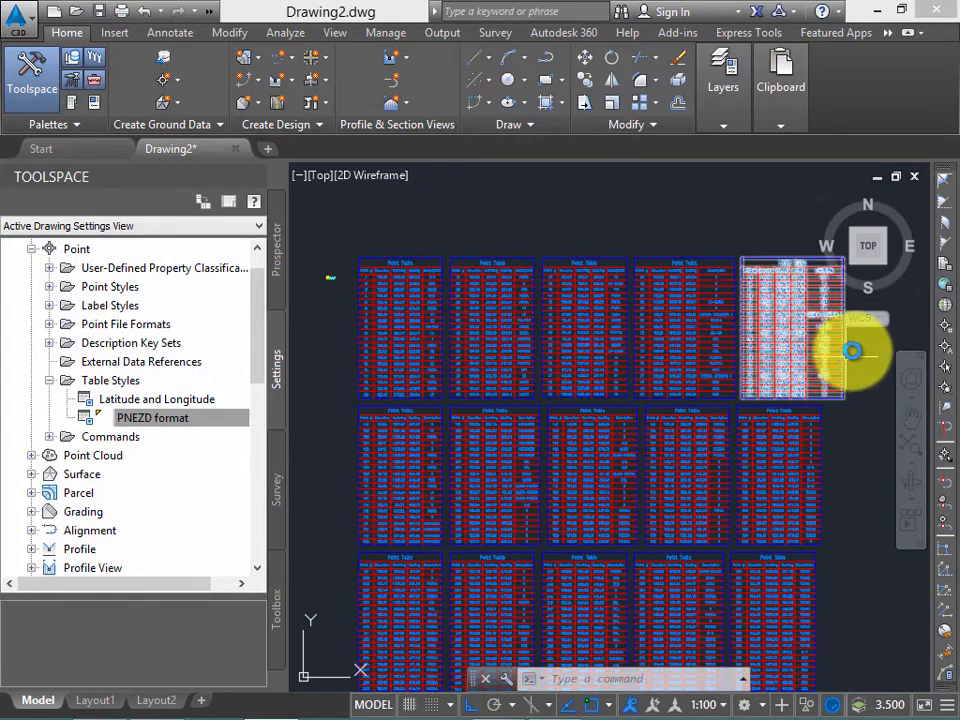
pyautogui.moveTo(863, 347); pyautogui.dragTo(860, 363, button='middle')
pyautogui.click(849, 436)
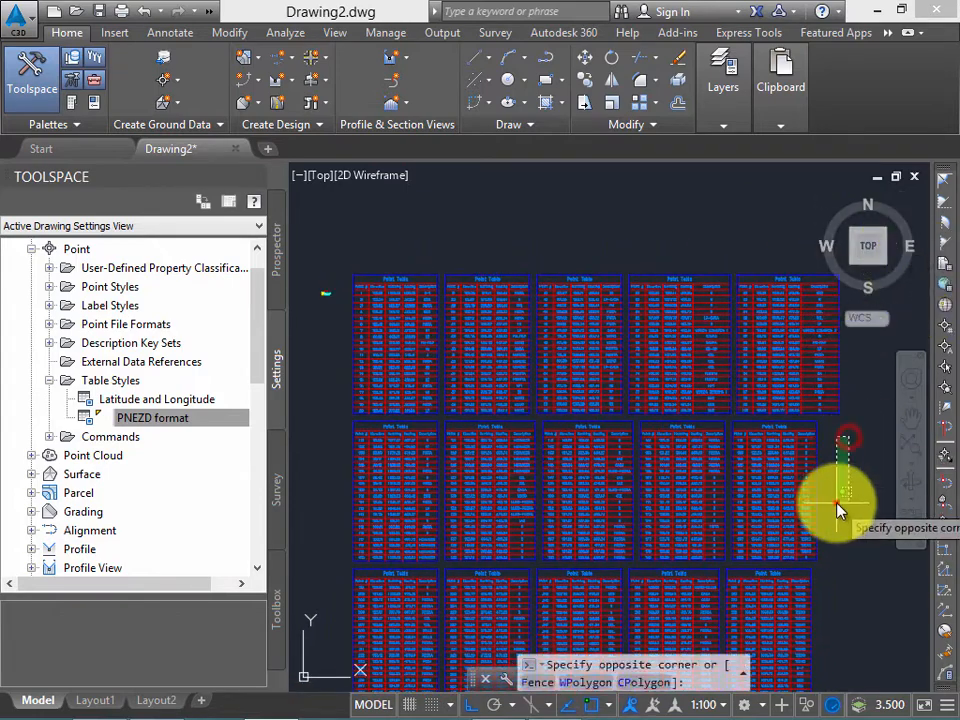
pyautogui.click(836, 502)
pyautogui.moveTo(851, 453); pyautogui.dragTo(813, 453, button='middle')
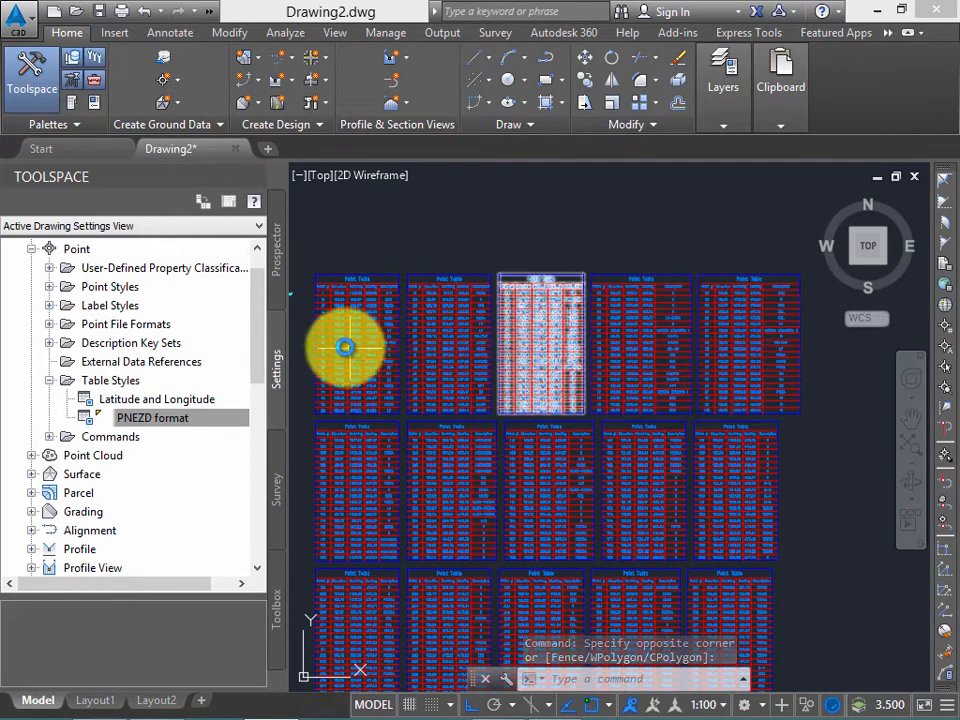
# Step: Follow the split point tables row by row down to the last table at the end of the layout
pyautogui.moveTo(762, 339); pyautogui.dragTo(814, 311, button='middle')
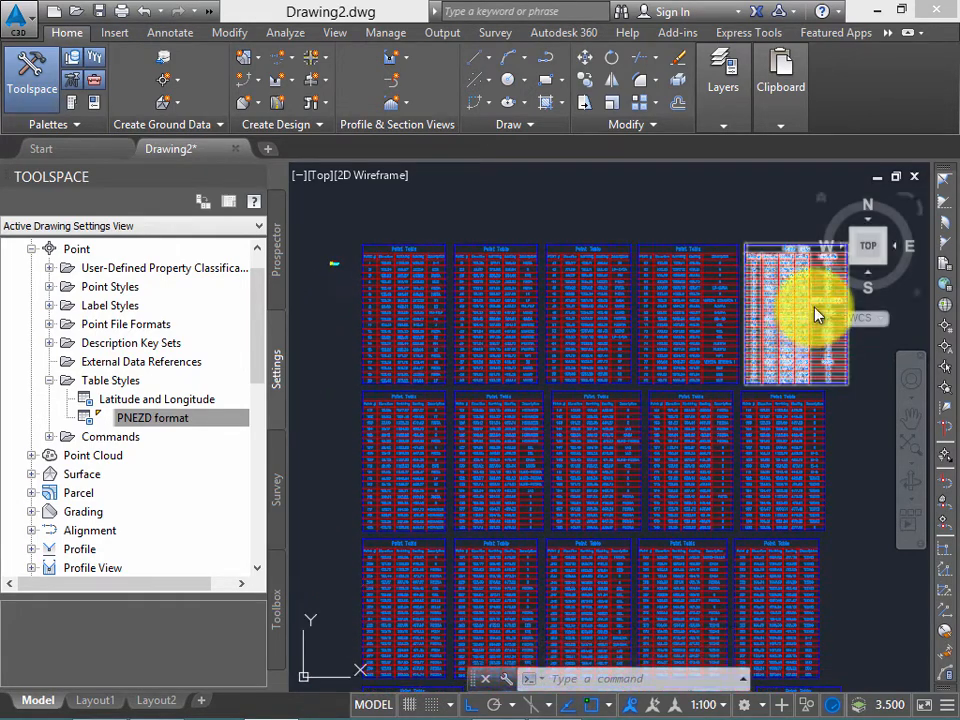
pyautogui.moveTo(386, 450); pyautogui.dragTo(410, 405, button='middle')
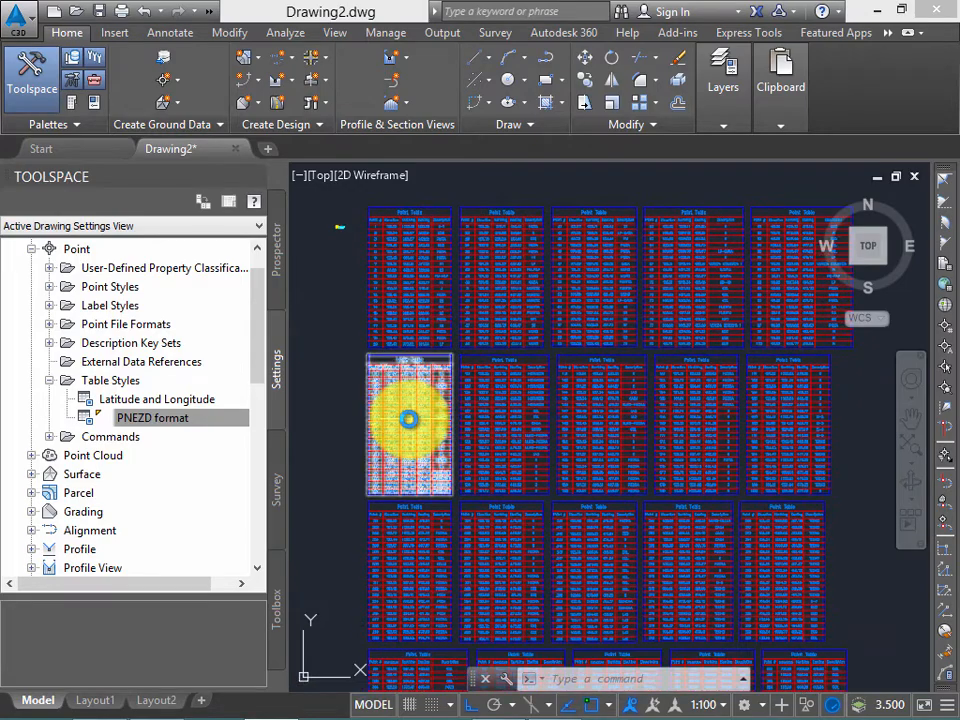
pyautogui.moveTo(840, 441); pyautogui.dragTo(846, 383, button='middle')
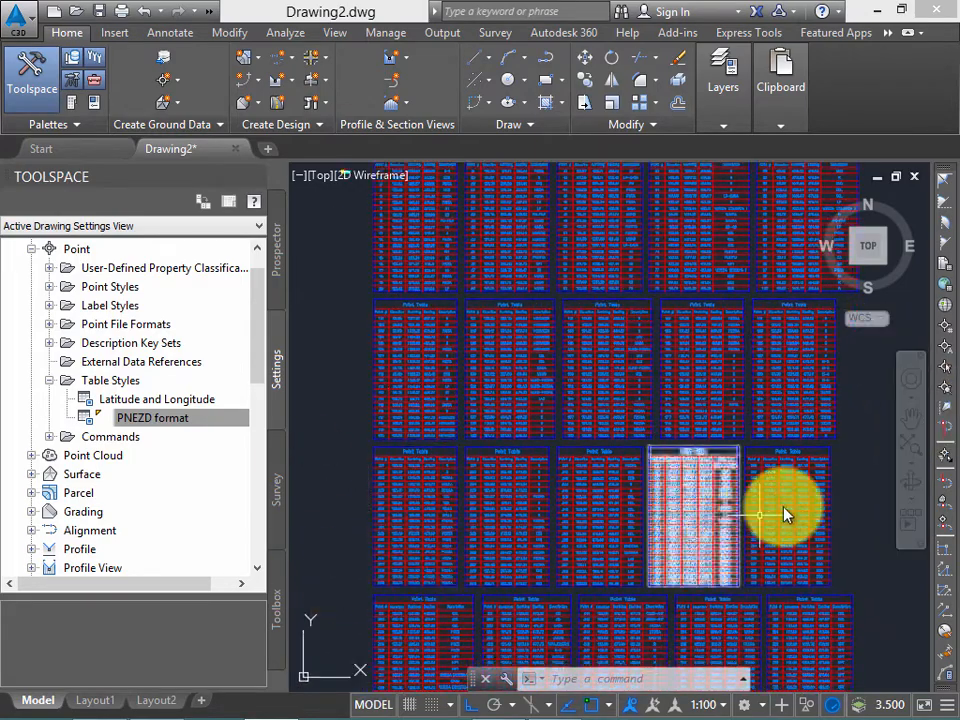
pyautogui.scroll(-6, 707, 407)
pyautogui.scroll(8, 694, 525)
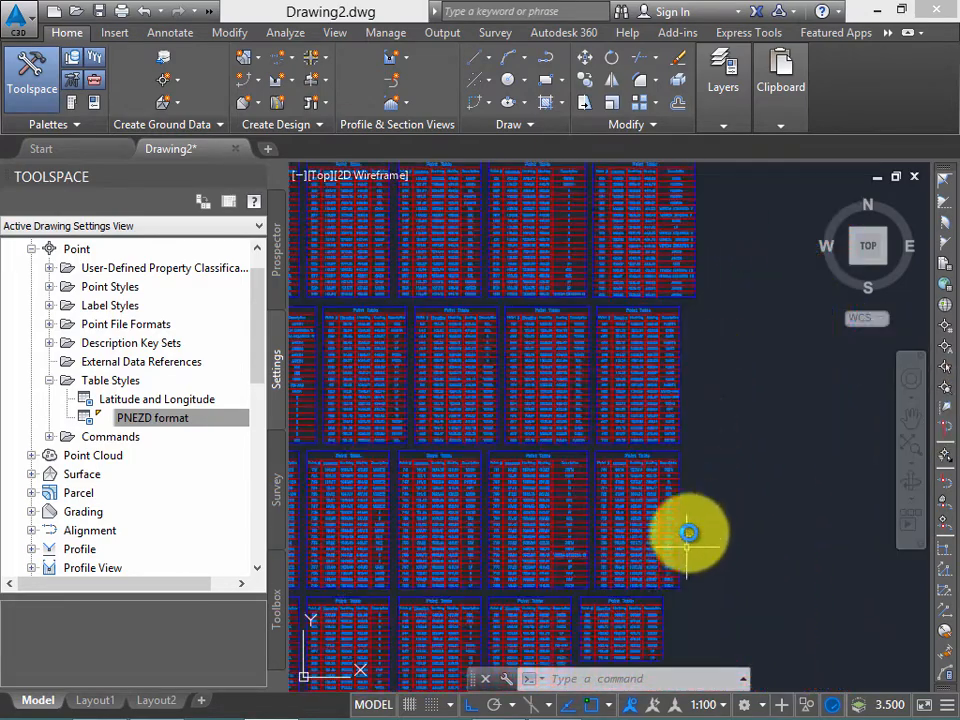
pyautogui.moveTo(689, 432)
pyautogui.mouseDown(button='middle')
pyautogui.moveTo(752, 460)
pyautogui.moveTo(774, 326)
pyautogui.mouseUp(button='middle')
pyautogui.scroll(-2, 754, 458)
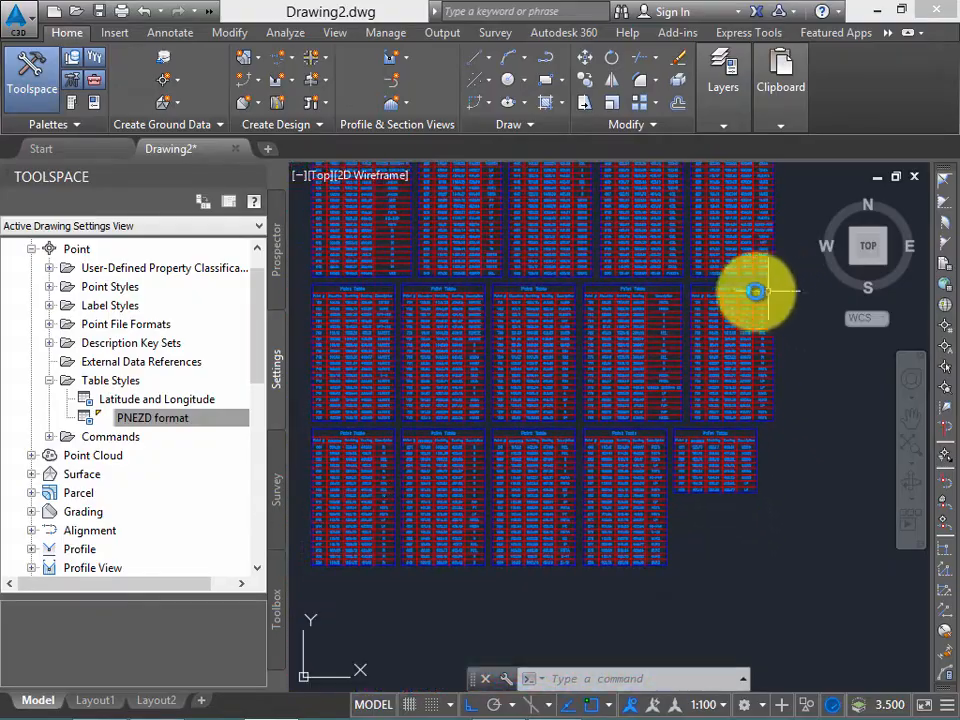
# Step: Examine the heading, columns and rows of the first split table, beginning with point 1
pyautogui.scroll(4, 752, 330)
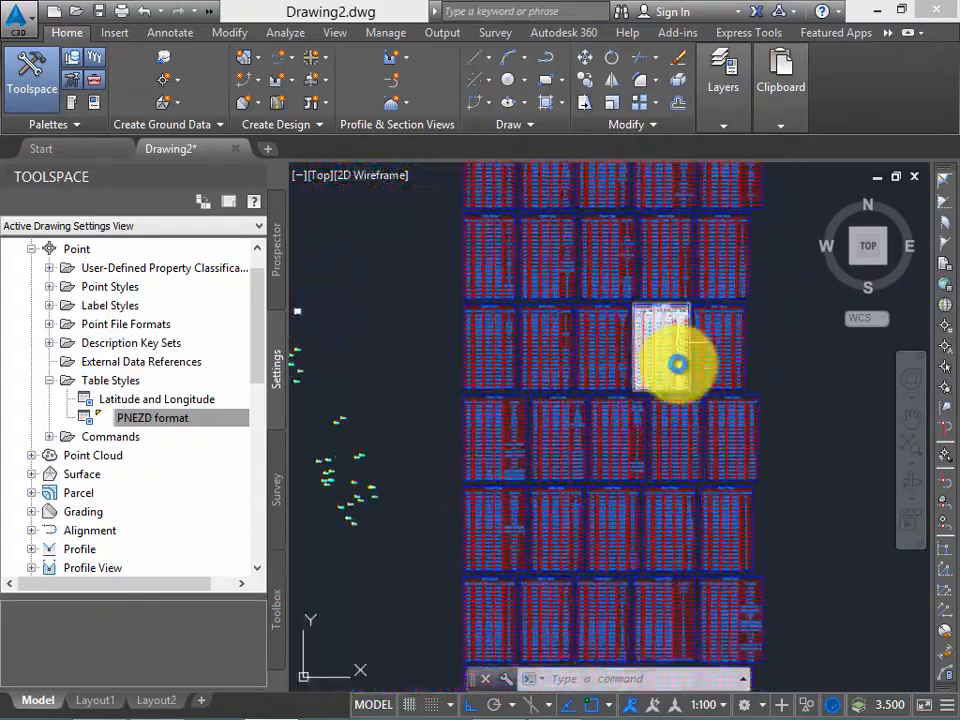
pyautogui.scroll(6, 557, 171)
pyautogui.scroll(4, 485, 251)
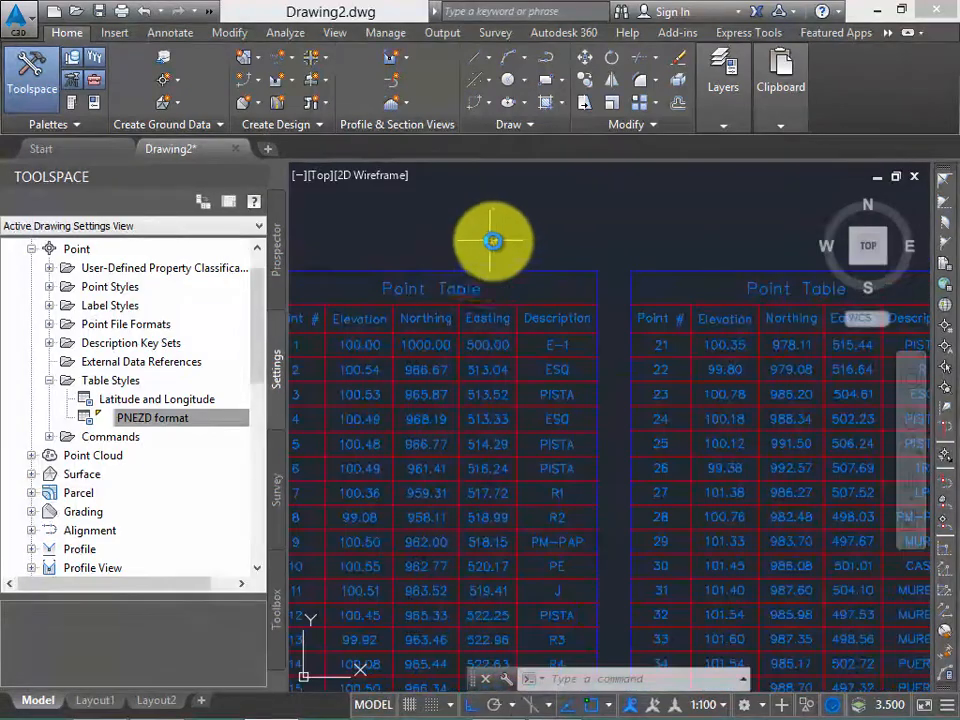
pyautogui.scroll(-2, 566, 236)
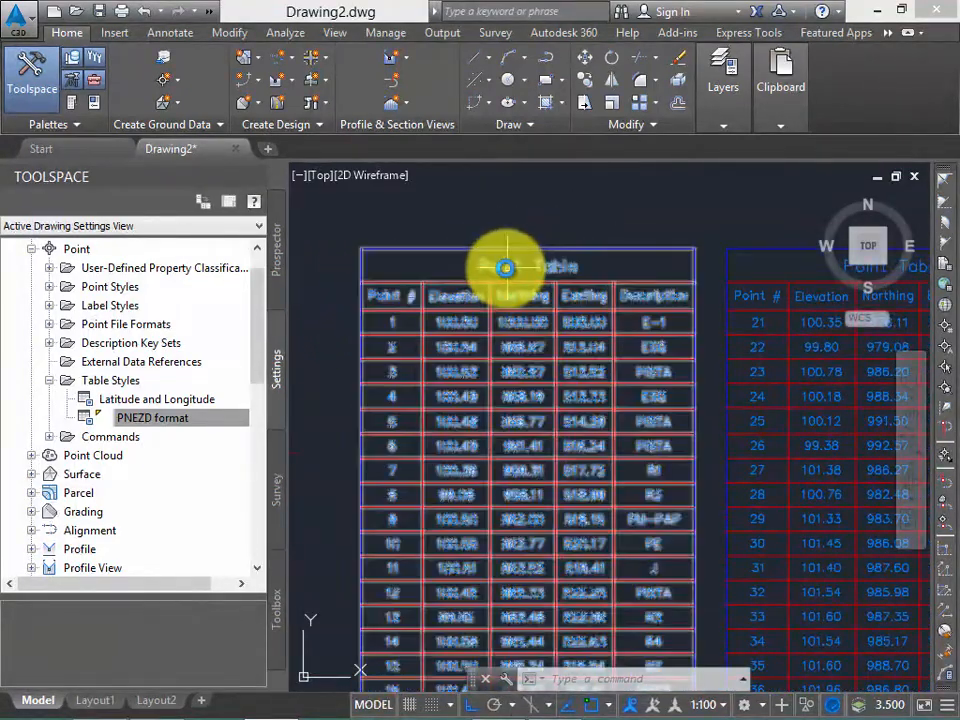
pyautogui.scroll(3, 500, 240)
pyautogui.scroll(-3, 530, 245)
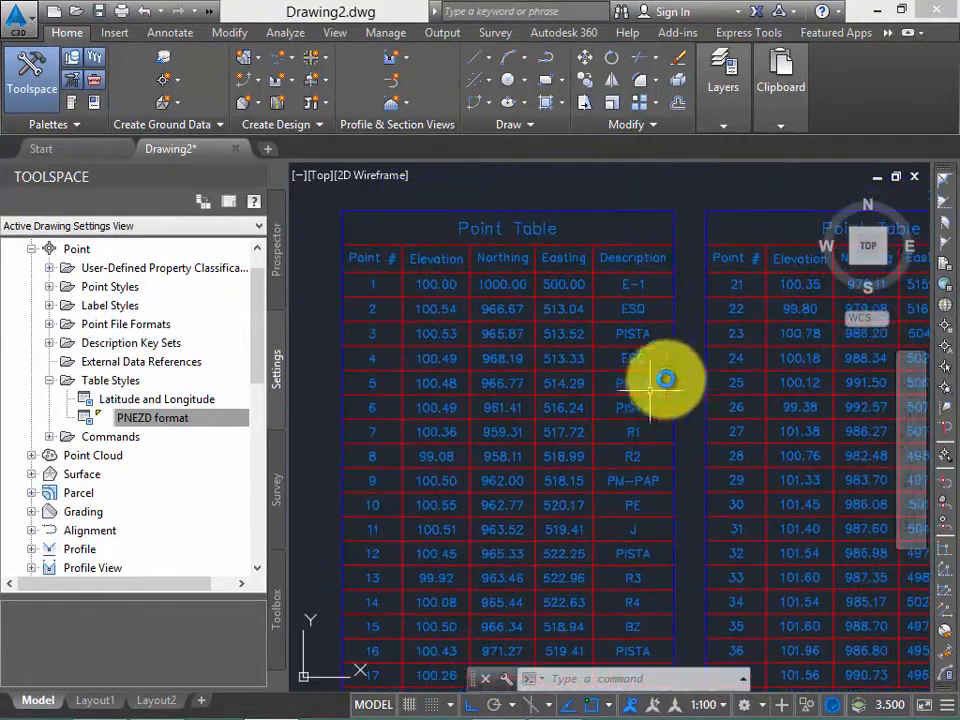
# Step: Examine the fifth table in the first row, covering points 81 to 100, including its Description column
pyautogui.scroll(-5, 670, 340)
pyautogui.scroll(2, 639, 324)
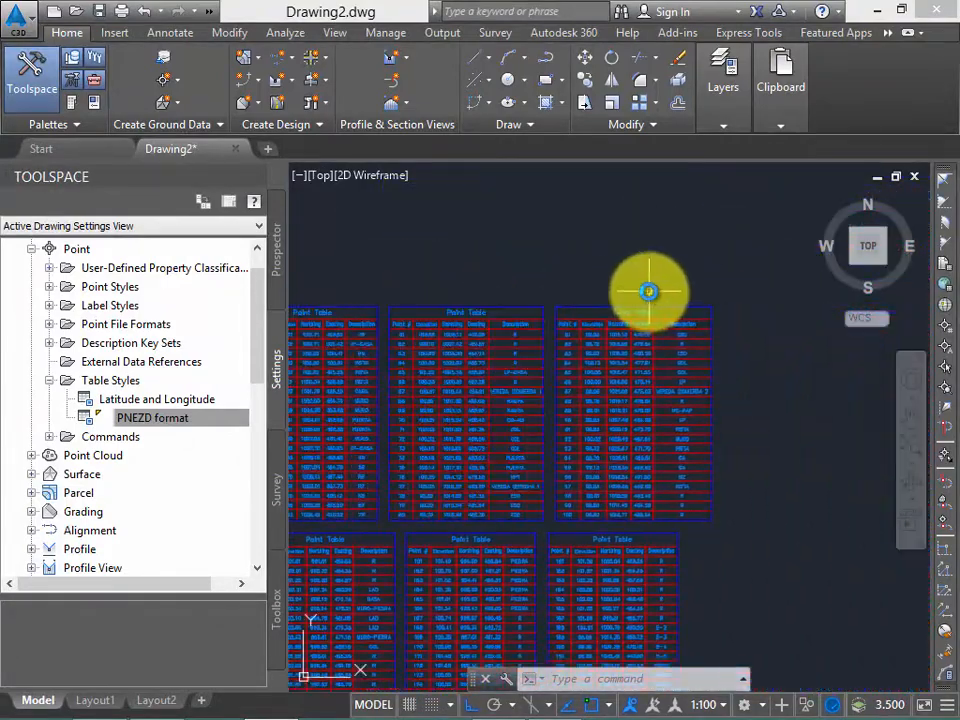
pyautogui.scroll(-2, 648, 291)
pyautogui.scroll(5, 600, 330)
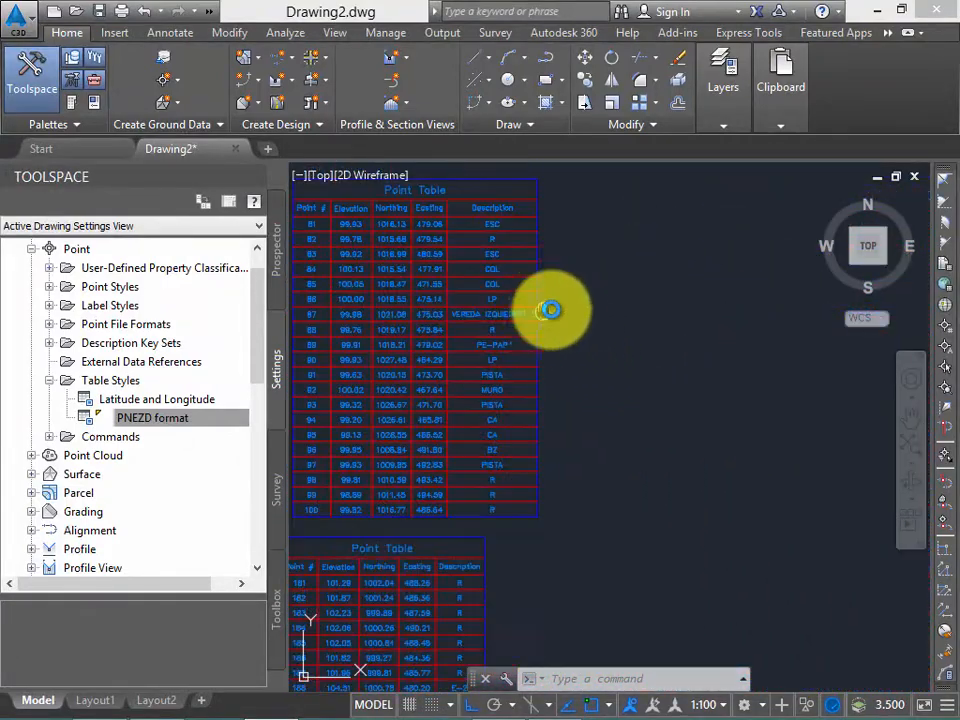
pyautogui.scroll(3, 560, 305)
pyautogui.scroll(-1, 620, 336)
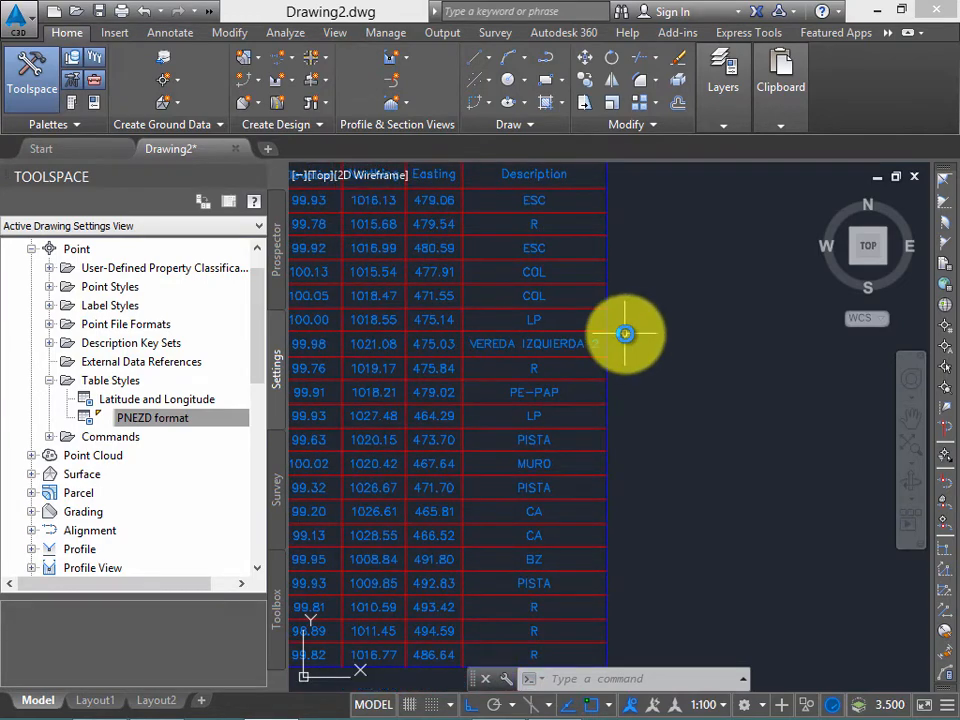
pyautogui.scroll(-3, 698, 395)
pyautogui.scroll(1, 527, 364)
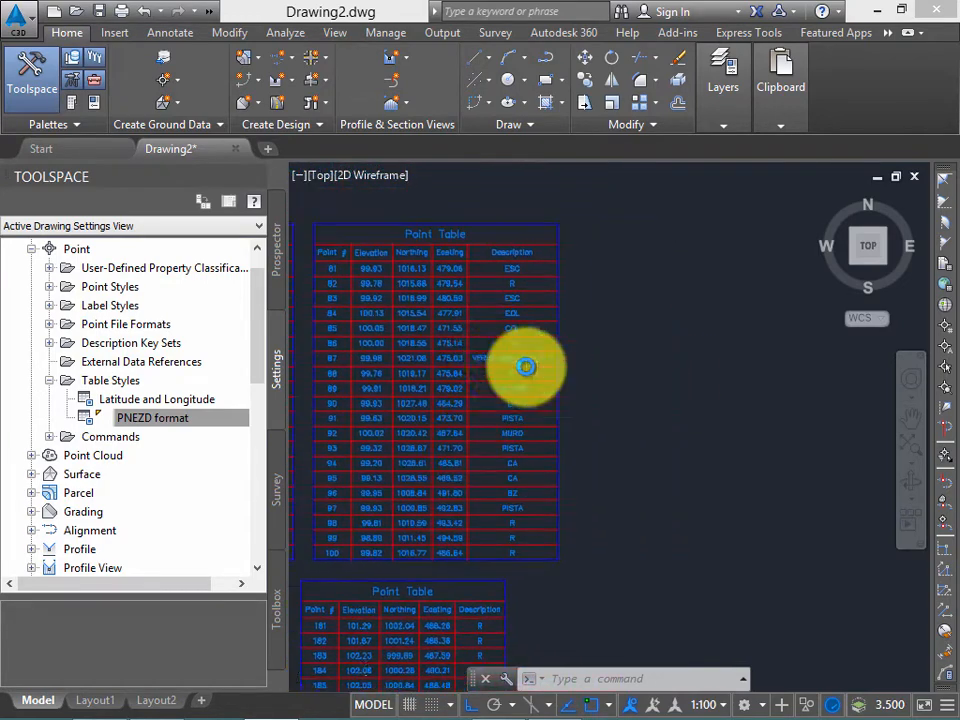
# Step: Create a new point table style under the Point table styles and name it Estilo de Tabla
pyautogui.click(180, 419)
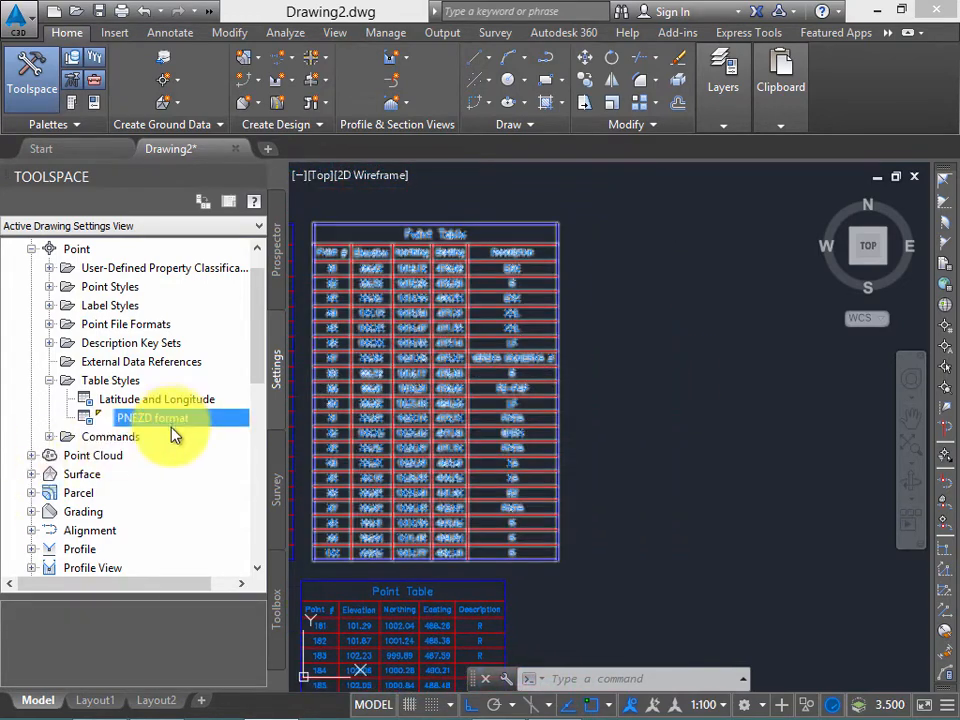
pyautogui.click(140, 381)
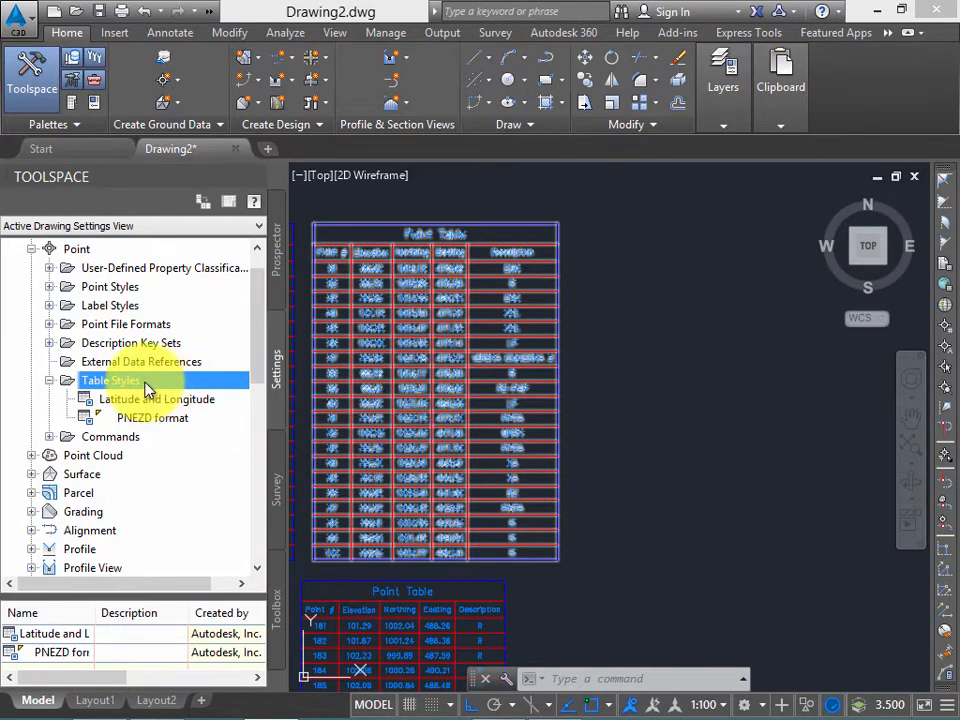
pyautogui.rightClick(168, 382)
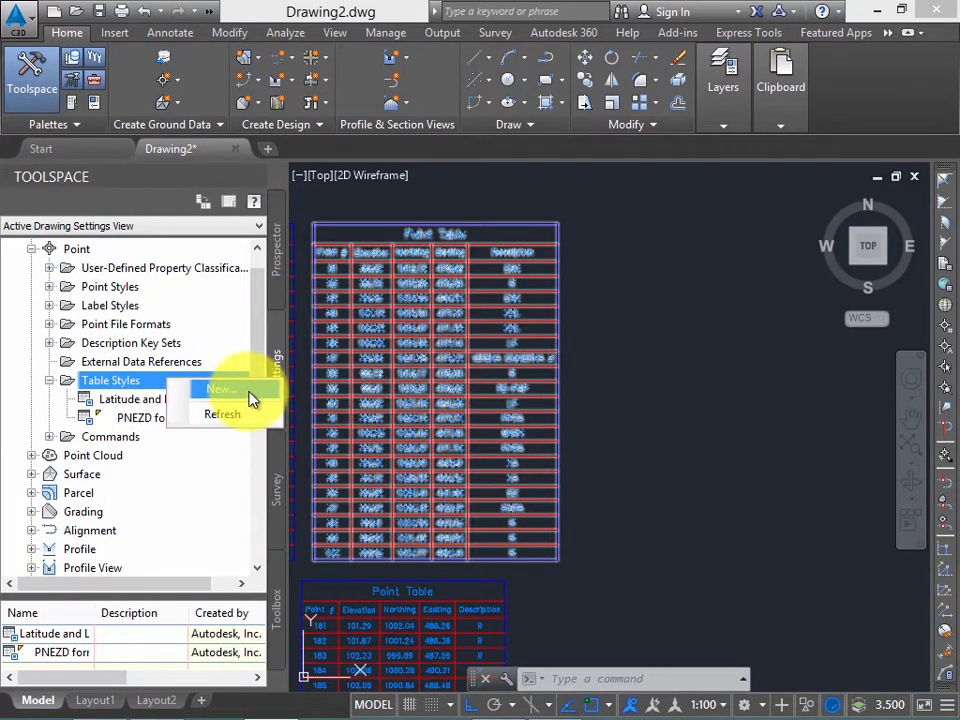
pyautogui.click(242, 392)
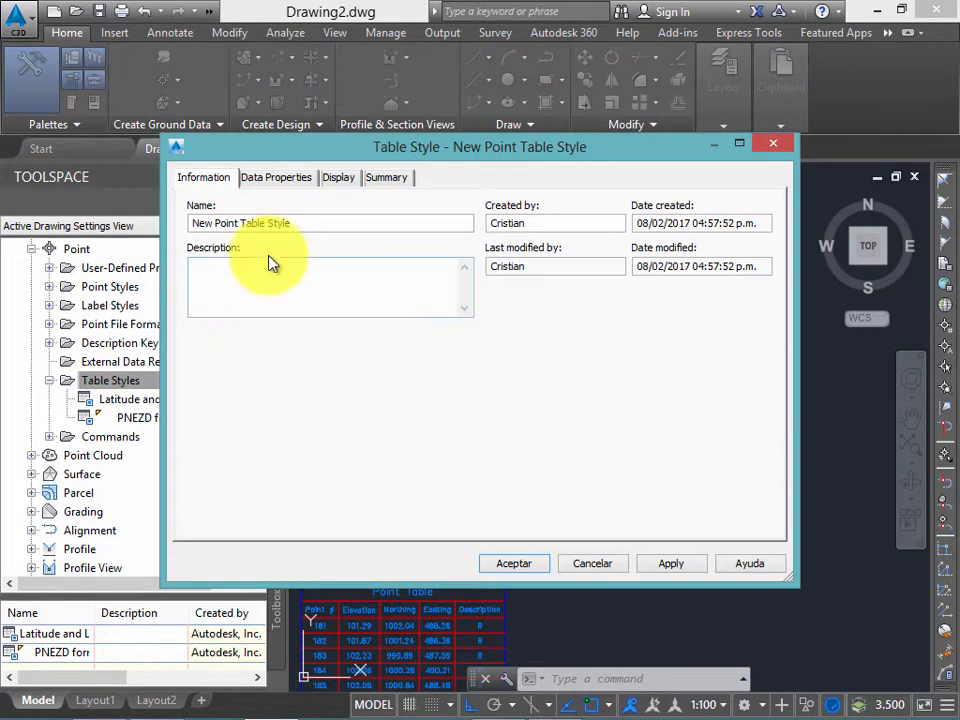
pyautogui.tripleClick(302, 218)
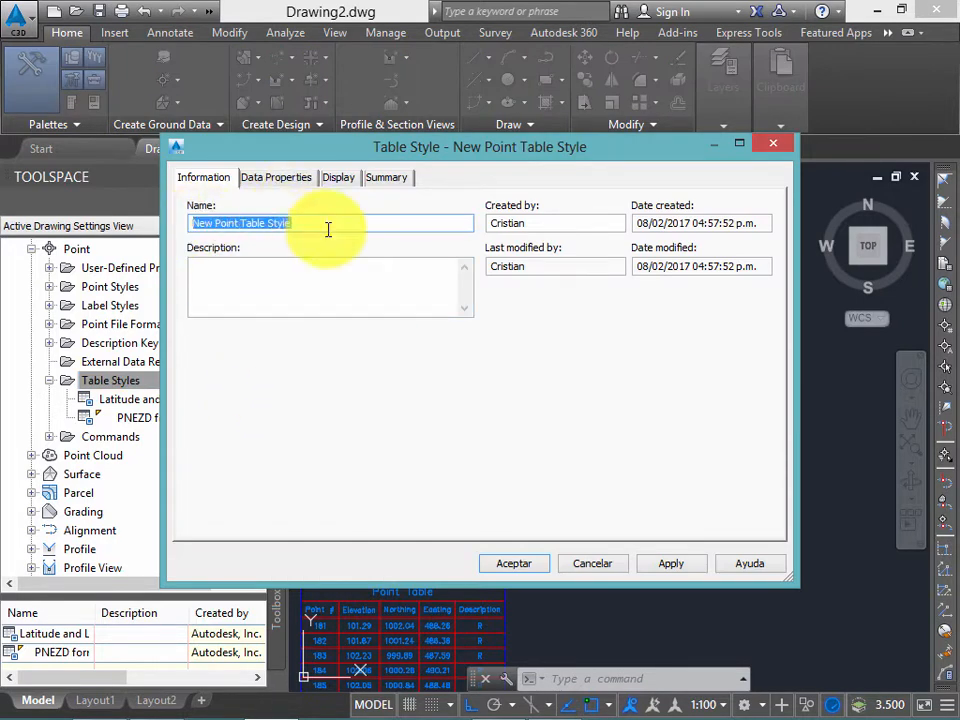
pyautogui.write('Estilo de Tabla')
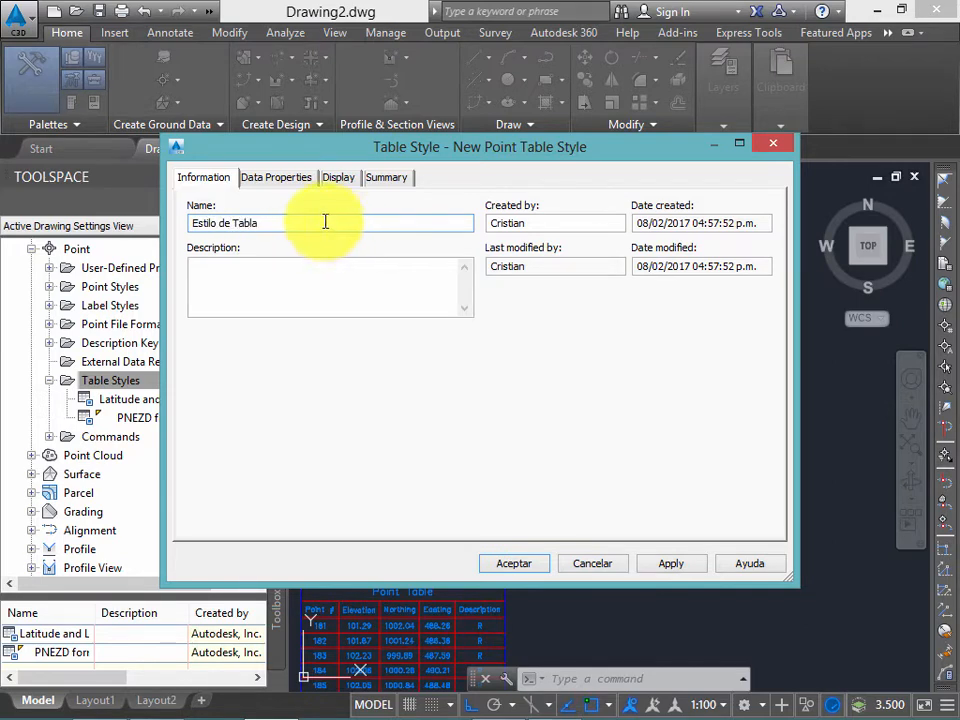
# Step: Examine the style's table settings for text wrapping, view orientation, and repeating the title and column headers in split tables
pyautogui.click(274, 176)
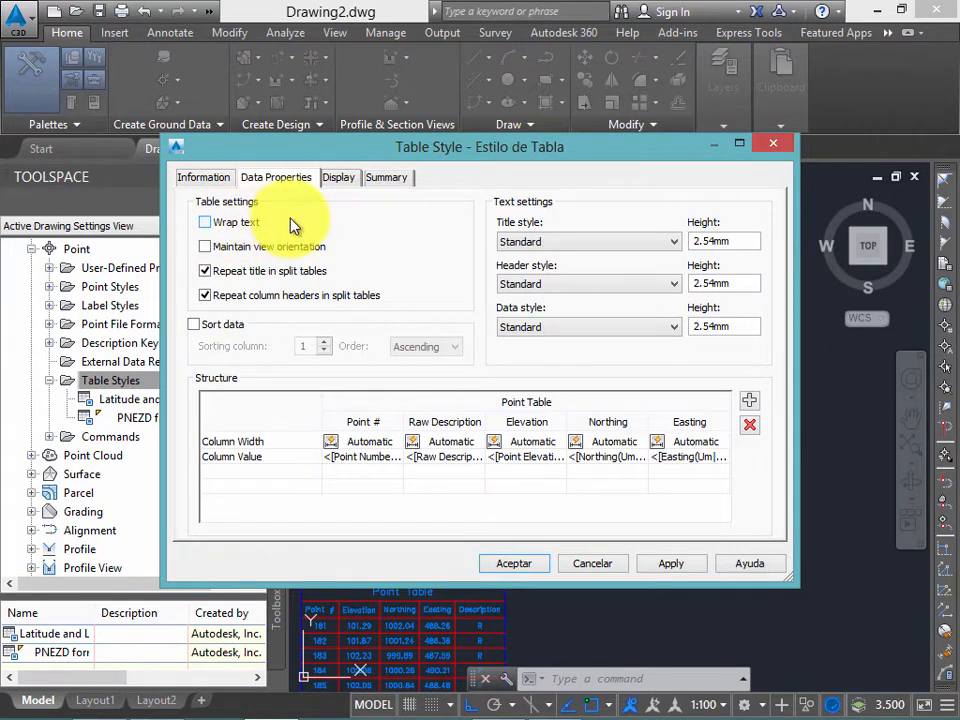
pyautogui.click(212, 247)
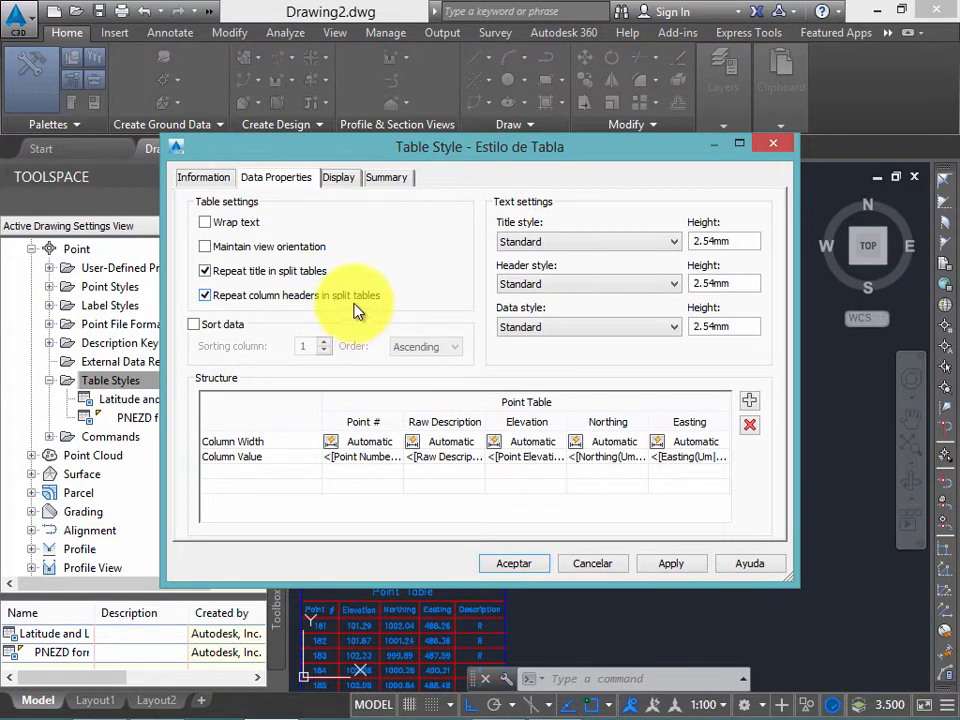
pyautogui.click(206, 271)
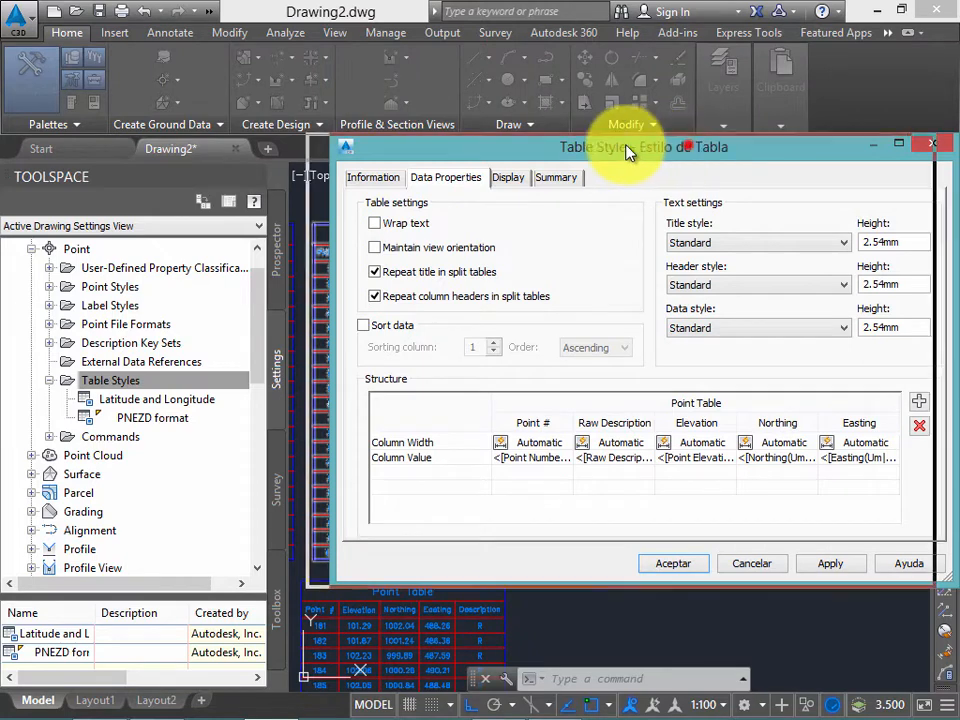
pyautogui.moveTo(611, 161); pyautogui.dragTo(440, 172)
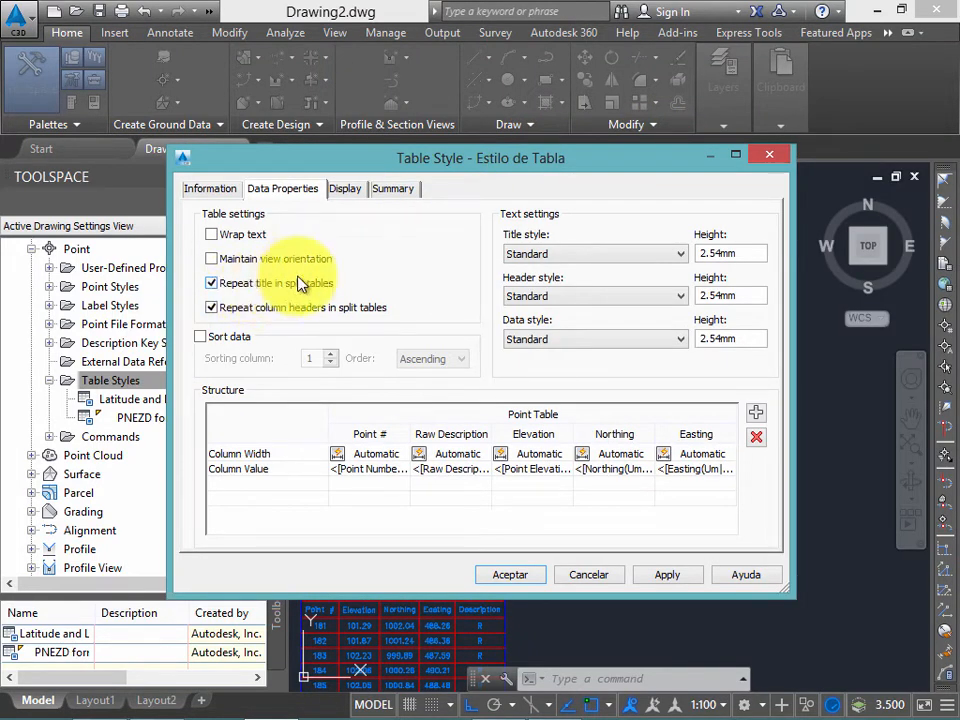
pyautogui.click(387, 161)
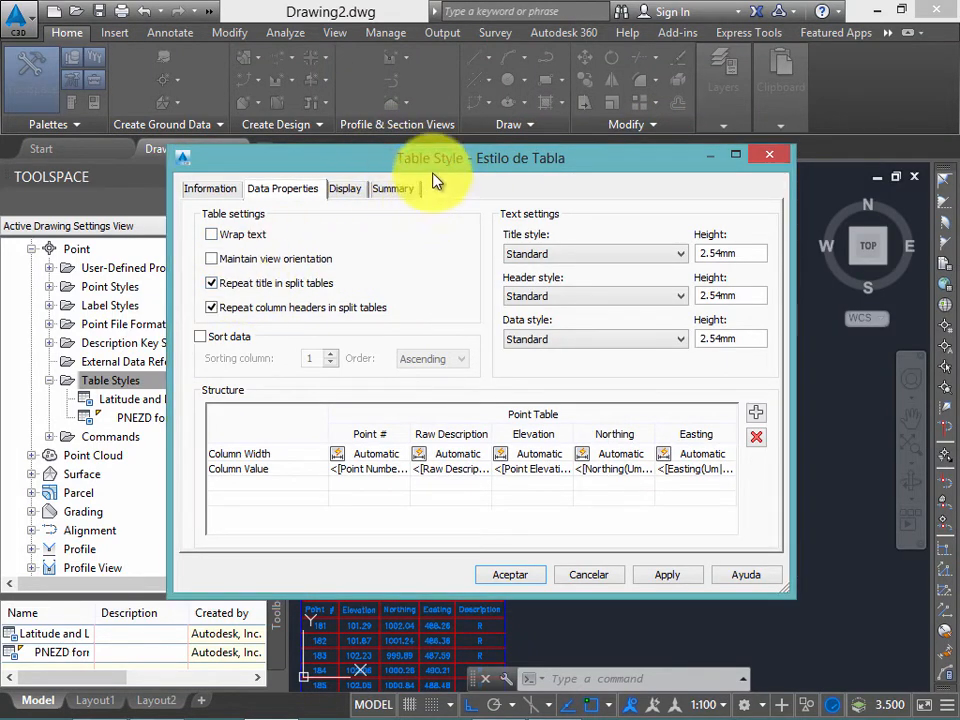
pyautogui.moveTo(439, 150)
pyautogui.mouseDown()
pyautogui.moveTo(437, 311)
pyautogui.moveTo(426, 305)
pyautogui.mouseUp()
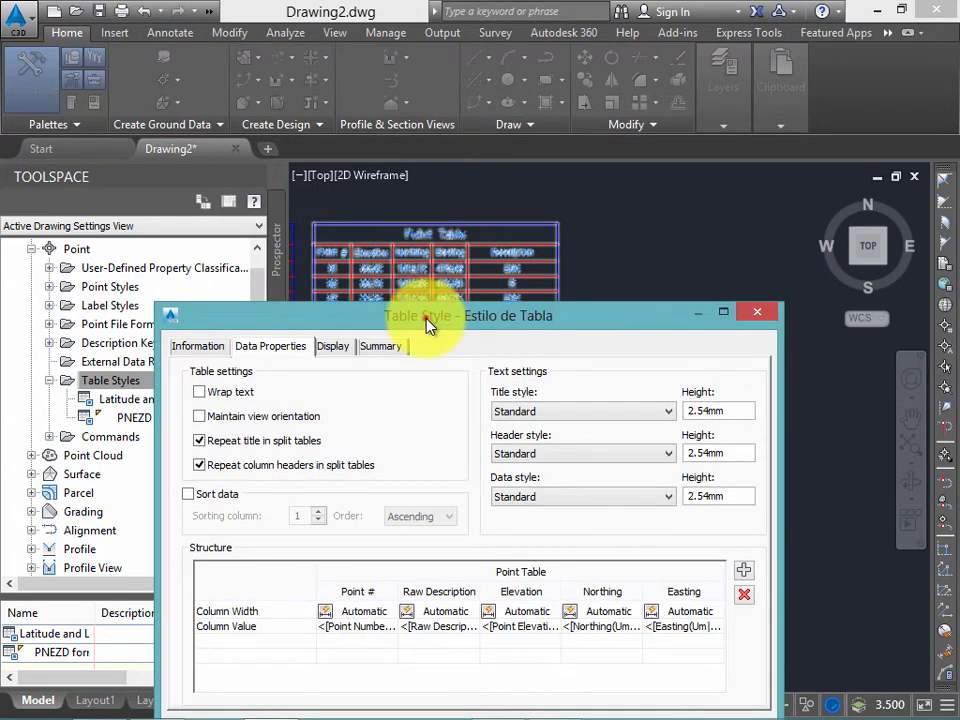
pyautogui.moveTo(427, 318); pyautogui.dragTo(439, 320)
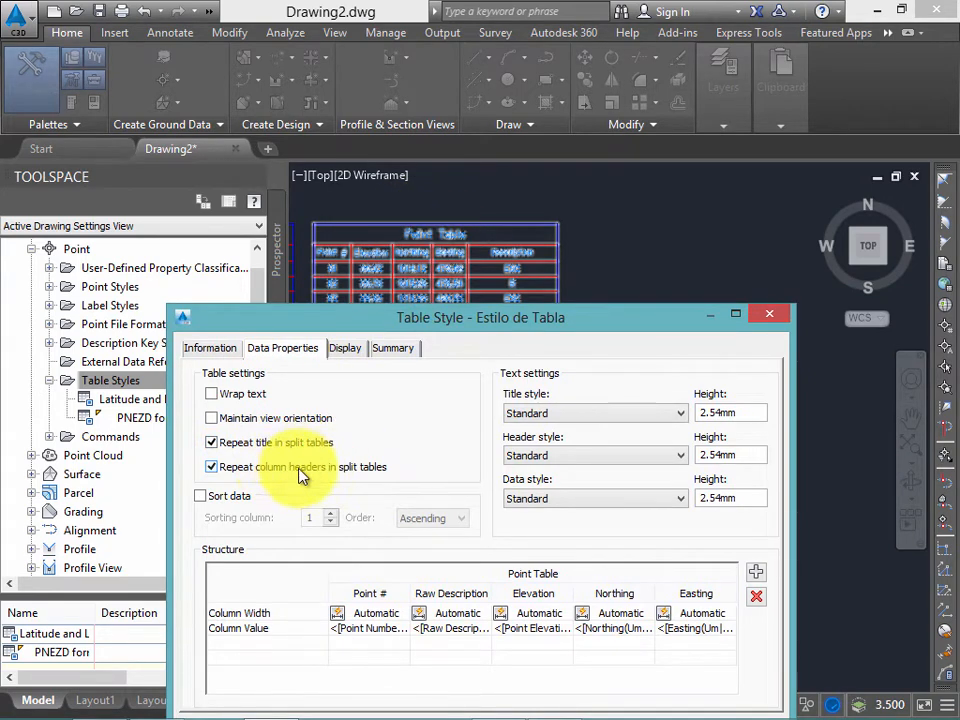
pyautogui.click(212, 468)
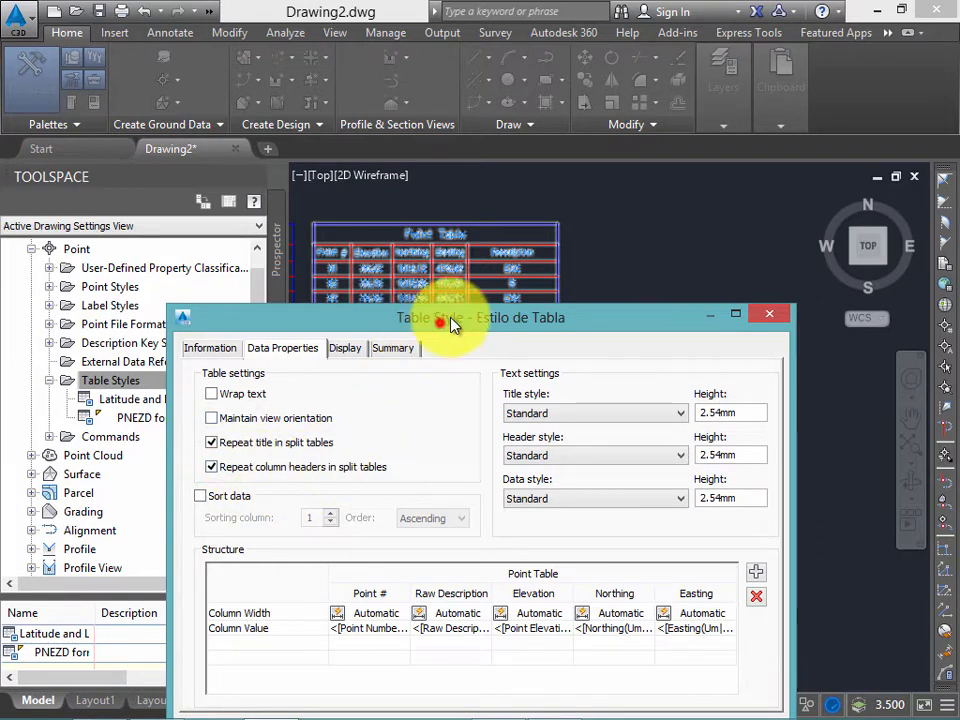
pyautogui.moveTo(450, 323); pyautogui.dragTo(471, 328)
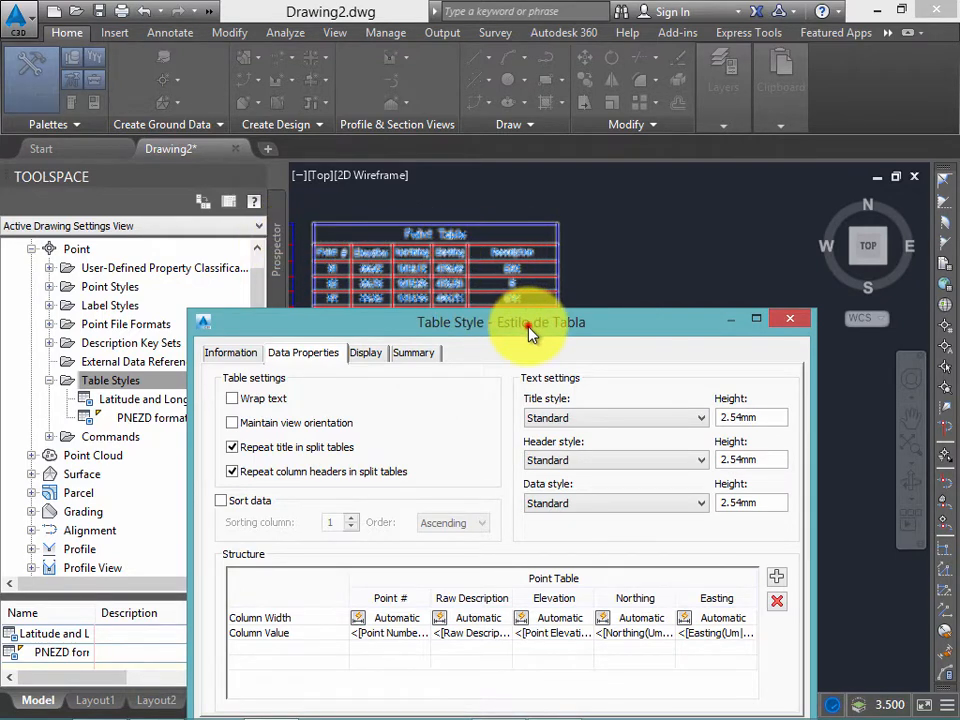
pyautogui.moveTo(528, 333); pyautogui.dragTo(508, 128)
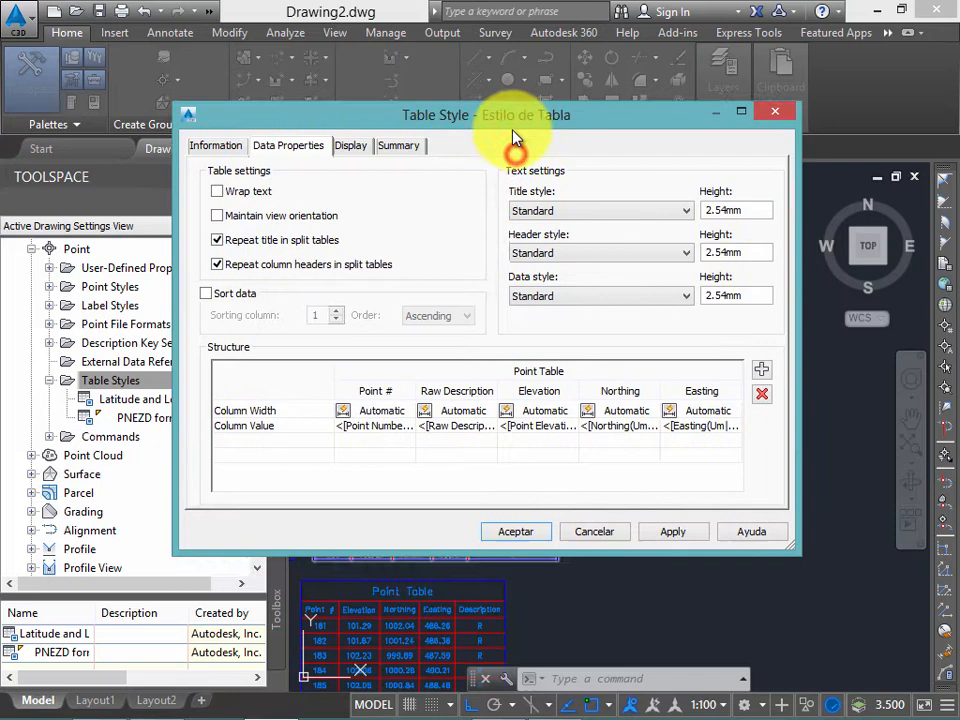
# Step: Turn on data sorting for the style, using column 1 (Point #) in ascending order
pyautogui.click(234, 294)
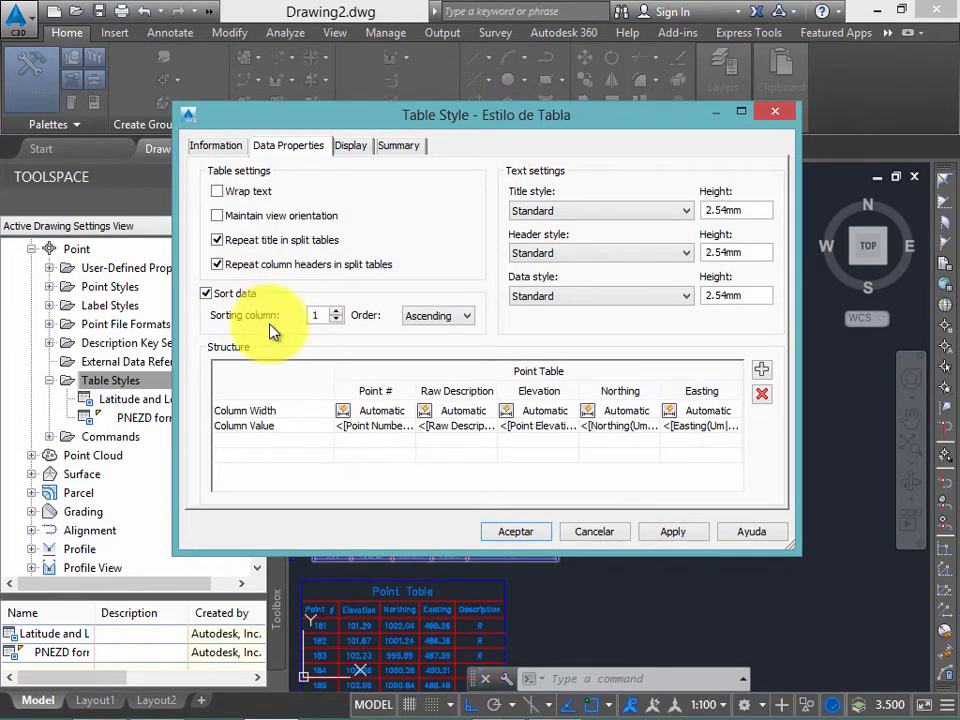
pyautogui.click(377, 392)
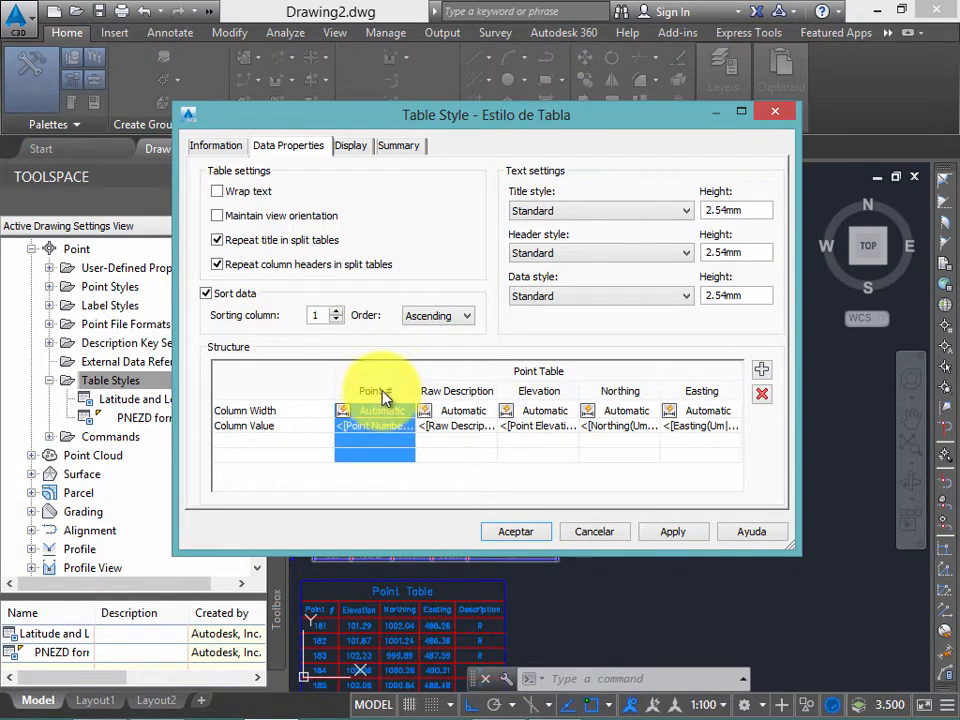
pyautogui.click(433, 318)
pyautogui.click(436, 332)
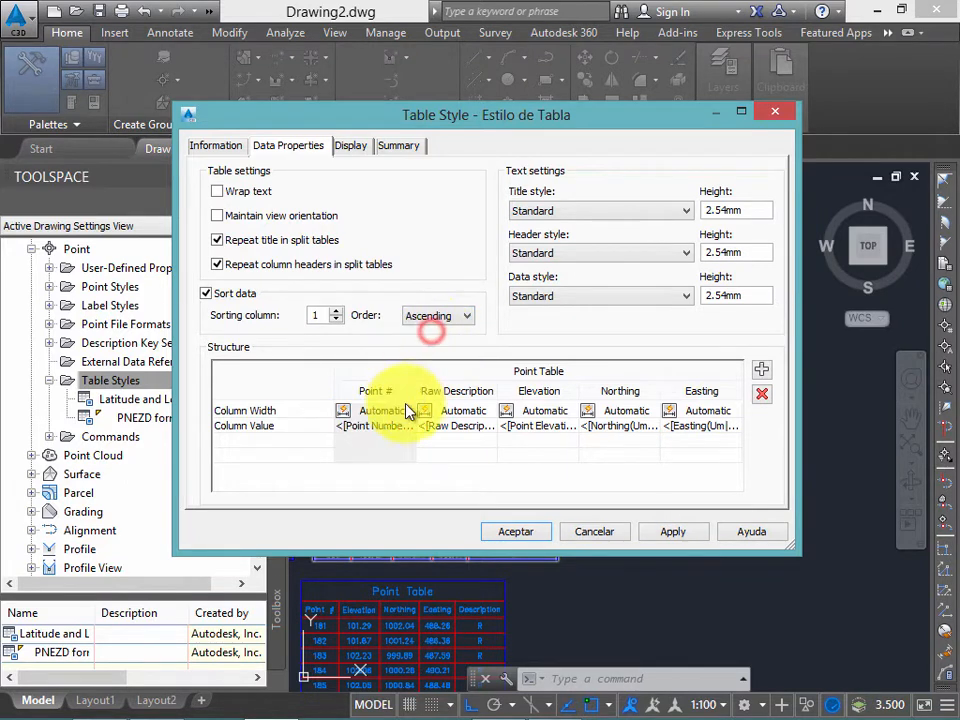
pyautogui.click(384, 417)
pyautogui.click(383, 425)
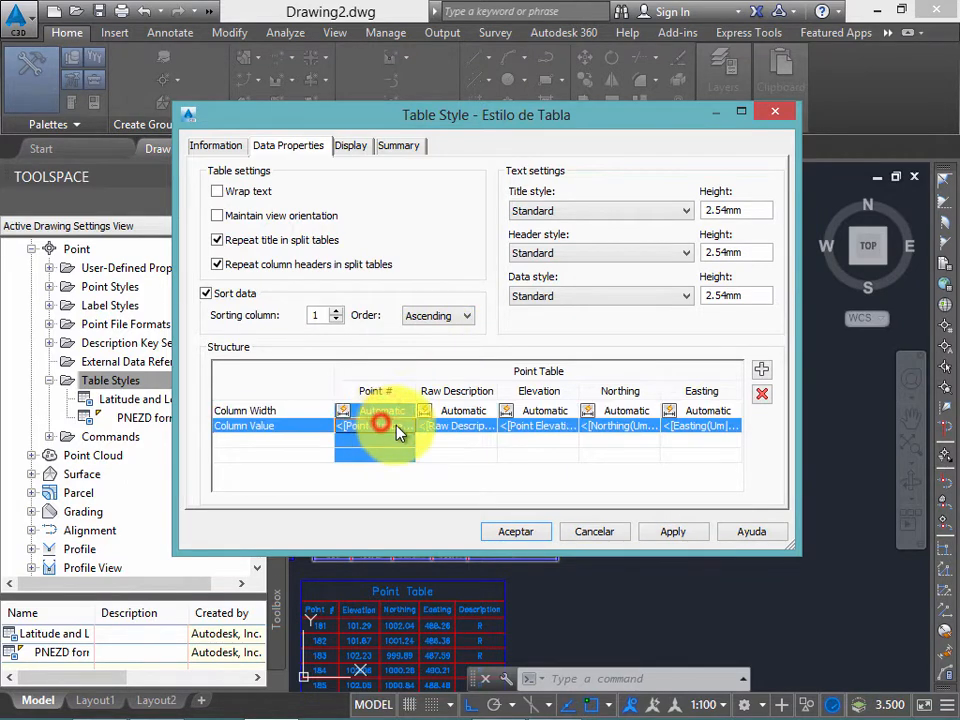
pyautogui.click(275, 426)
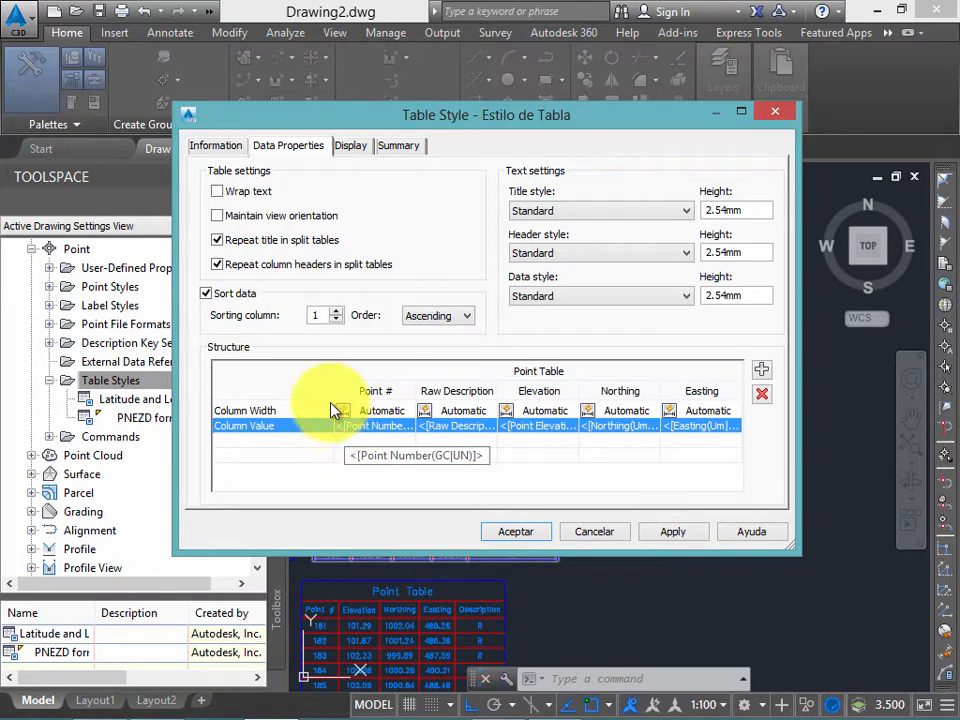
pyautogui.moveTo(597, 133); pyautogui.dragTo(575, 147)
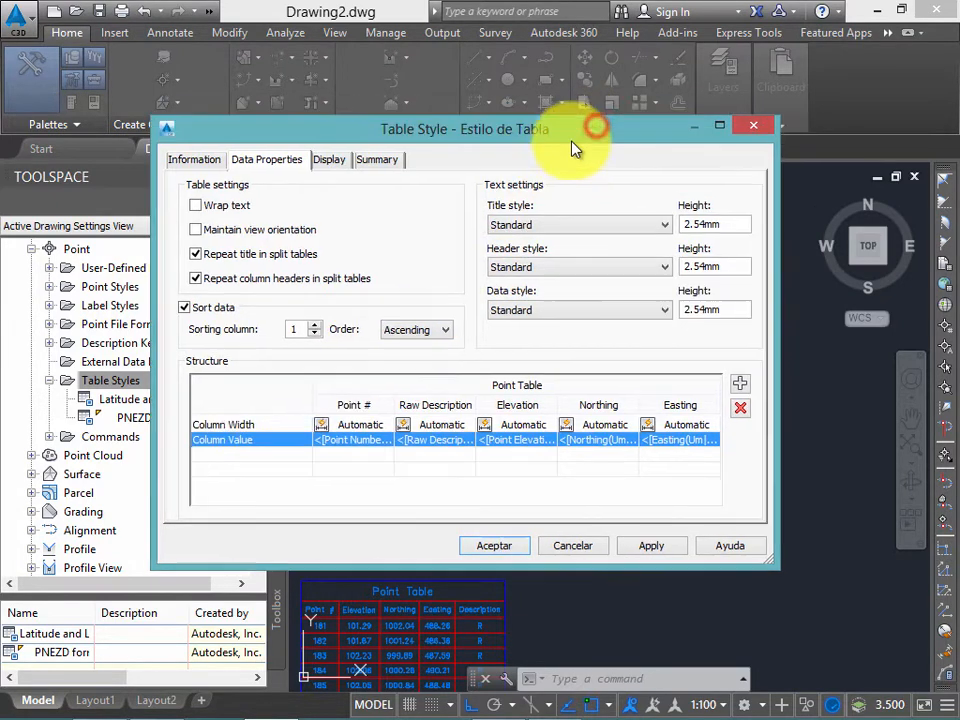
pyautogui.click(297, 330)
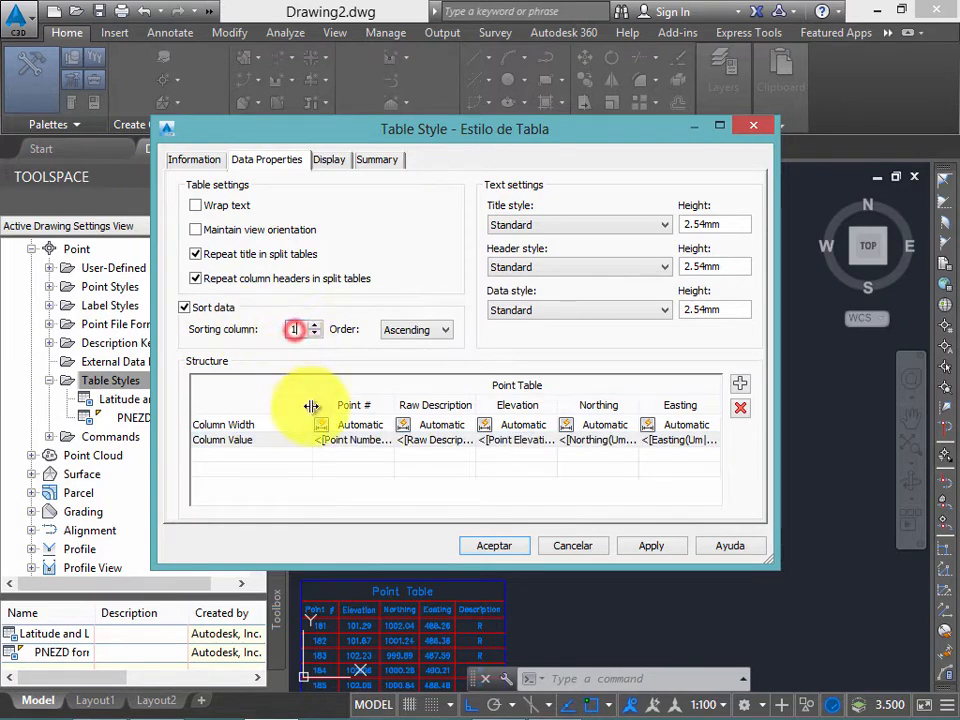
pyautogui.click(300, 330)
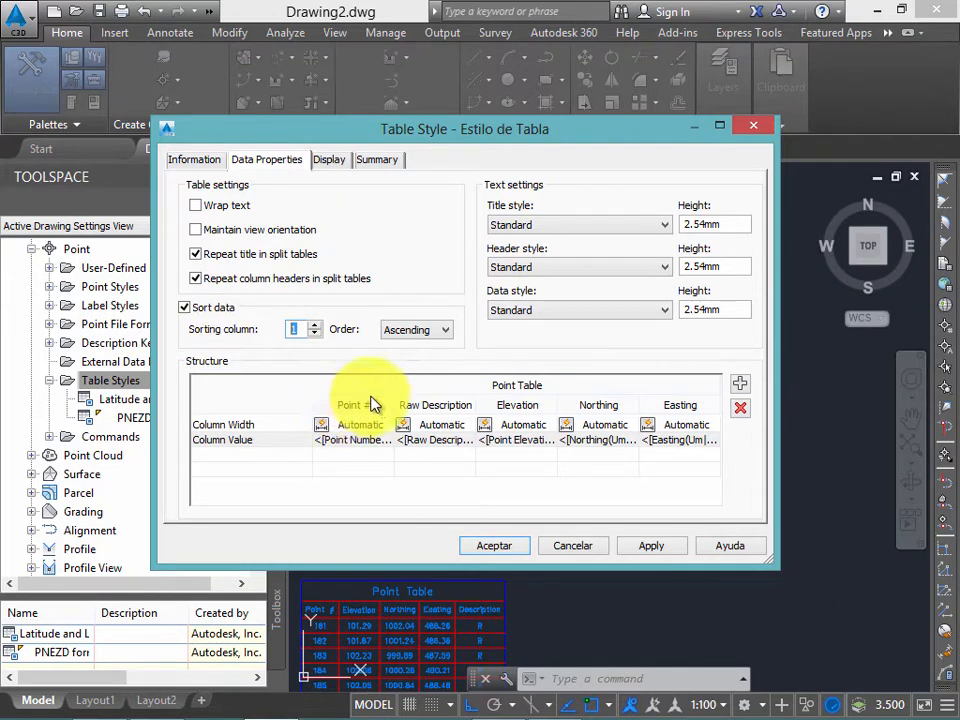
pyautogui.click(422, 332)
pyautogui.click(422, 343)
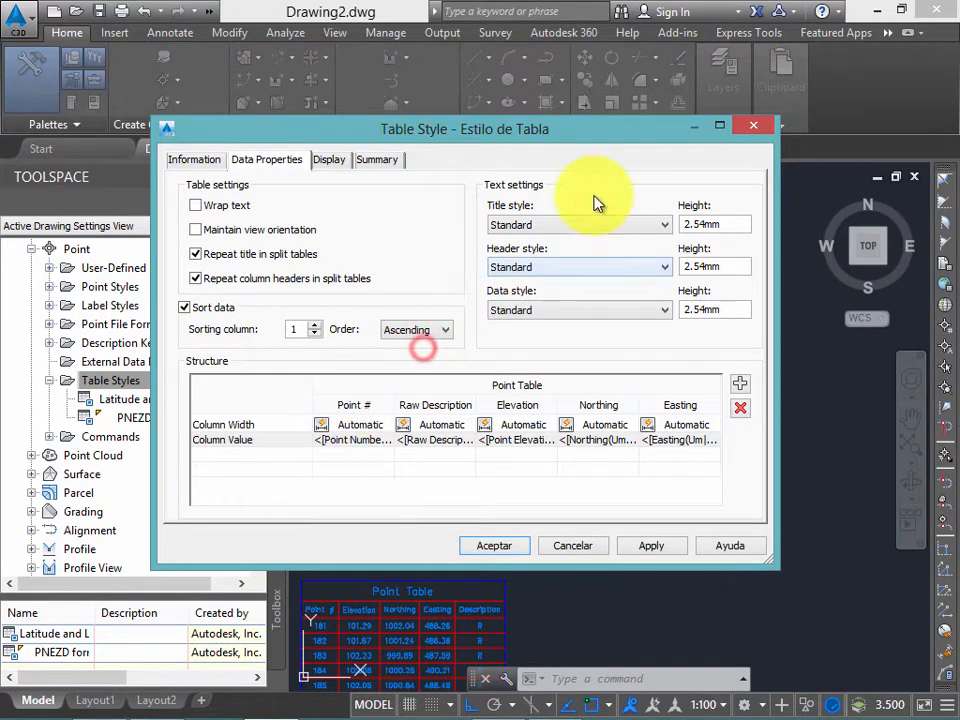
# Step: Set the title text height of the table style to 1.5 mm
pyautogui.moveTo(636, 141); pyautogui.dragTo(581, 160)
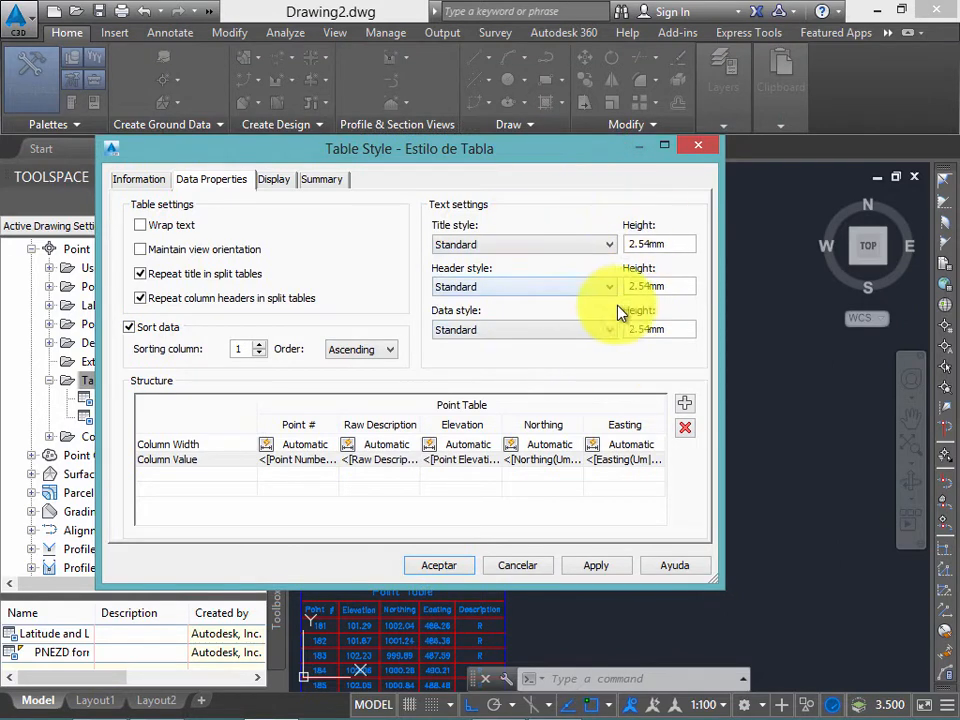
pyautogui.moveTo(668, 238); pyautogui.dragTo(622, 238)
pyautogui.click(669, 240)
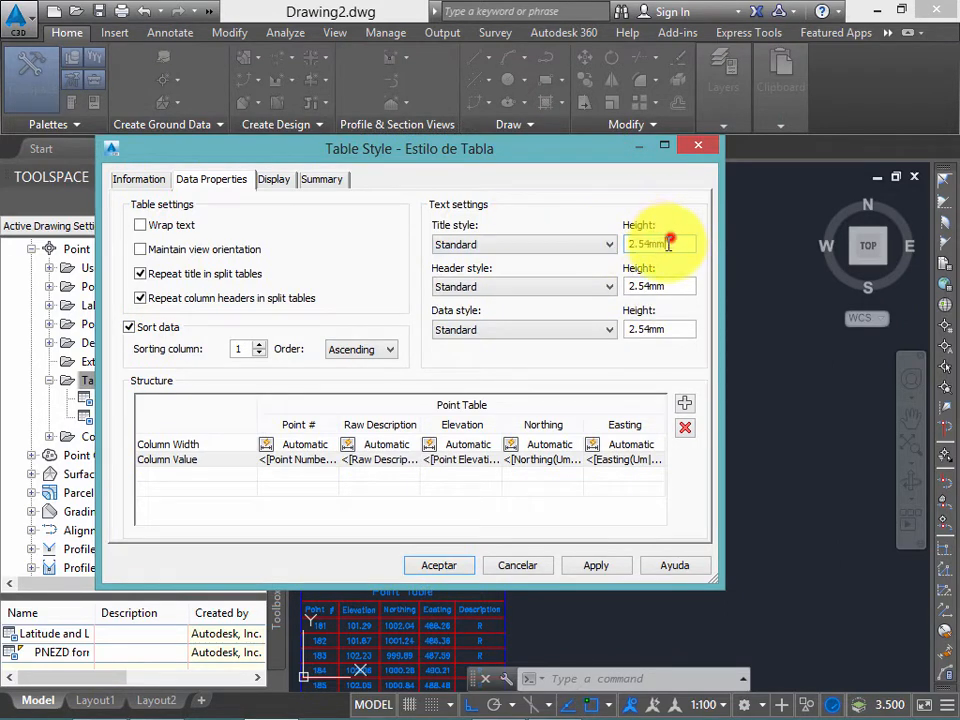
pyautogui.doubleClick(669, 238)
pyautogui.click(664, 283)
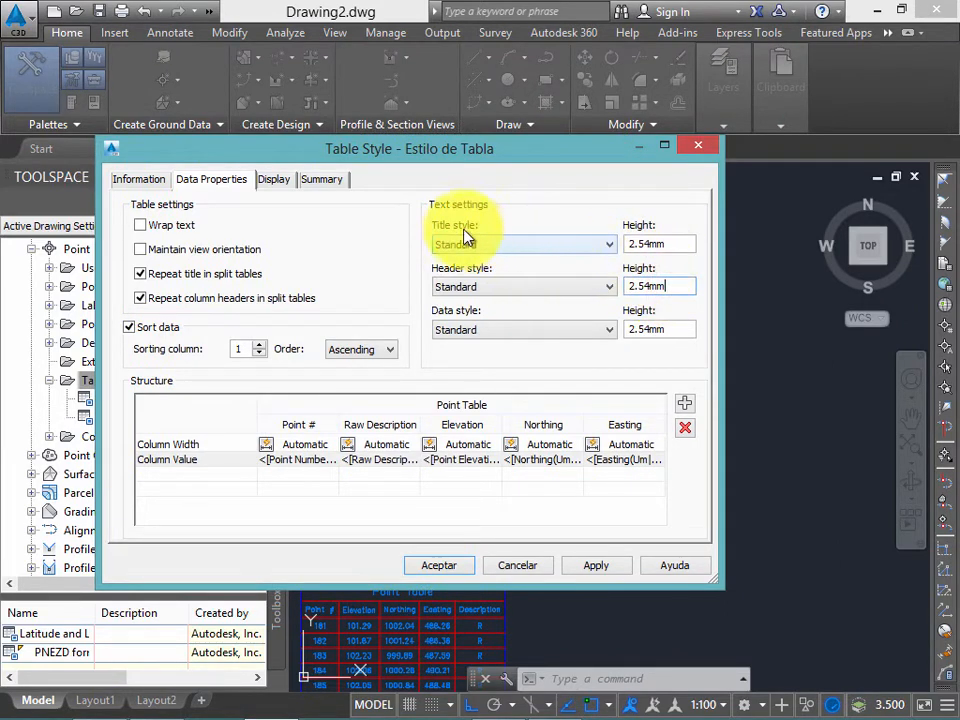
pyautogui.moveTo(666, 285); pyautogui.dragTo(607, 285)
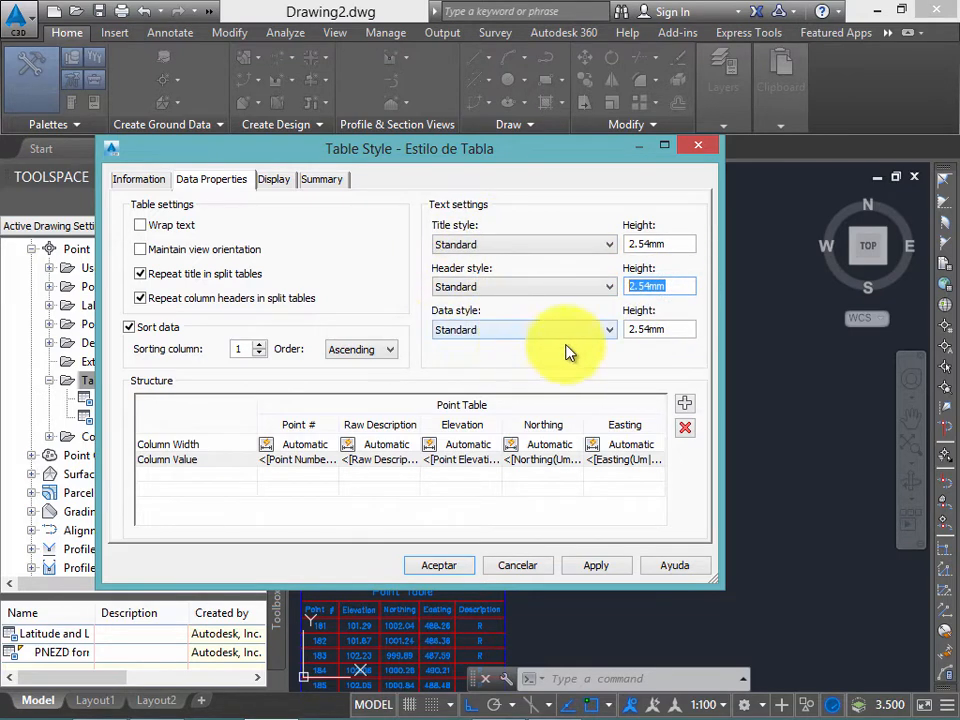
pyautogui.moveTo(668, 330); pyautogui.dragTo(643, 332)
pyautogui.click(668, 283)
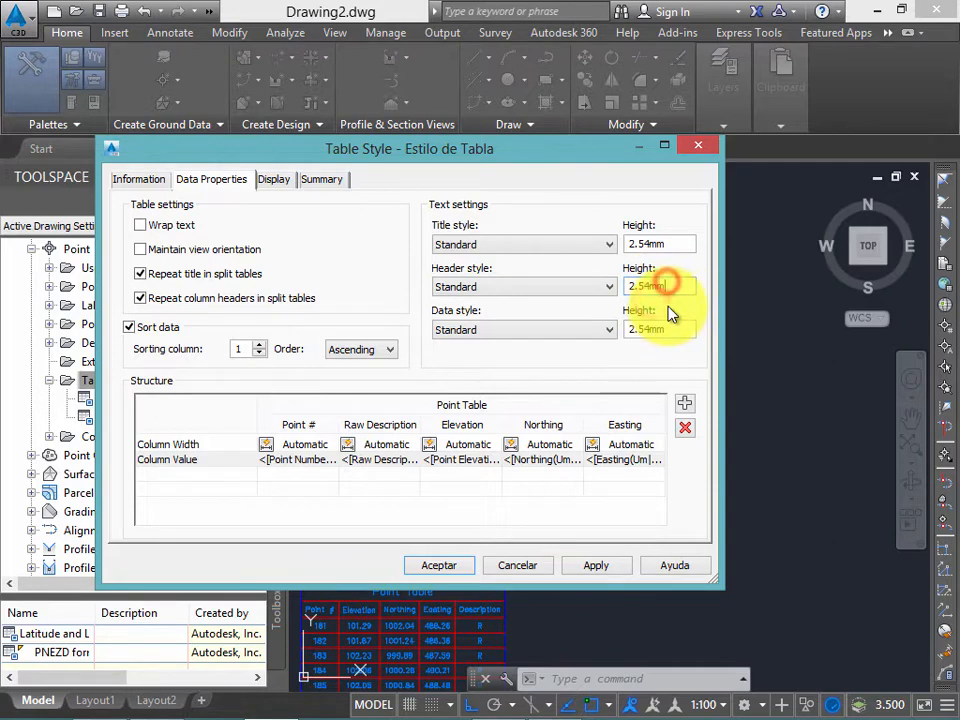
pyautogui.click(671, 244)
pyautogui.doubleClick(673, 245)
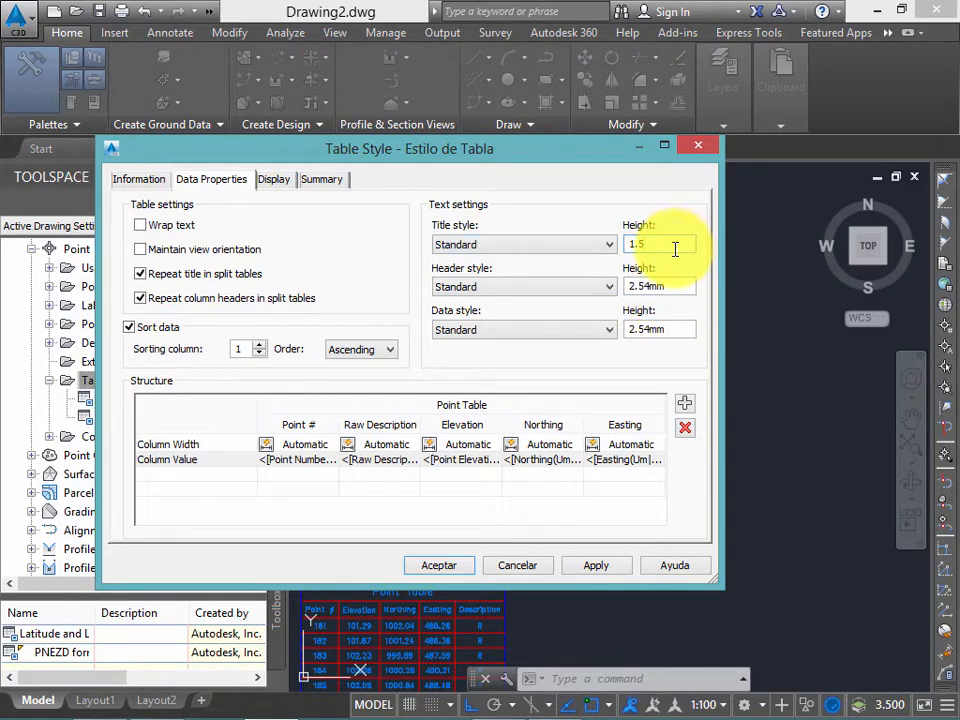
# Step: Set the header text height to 1.2 mm and the data text height to 1 mm
pyautogui.moveTo(664, 284); pyautogui.dragTo(622, 289)
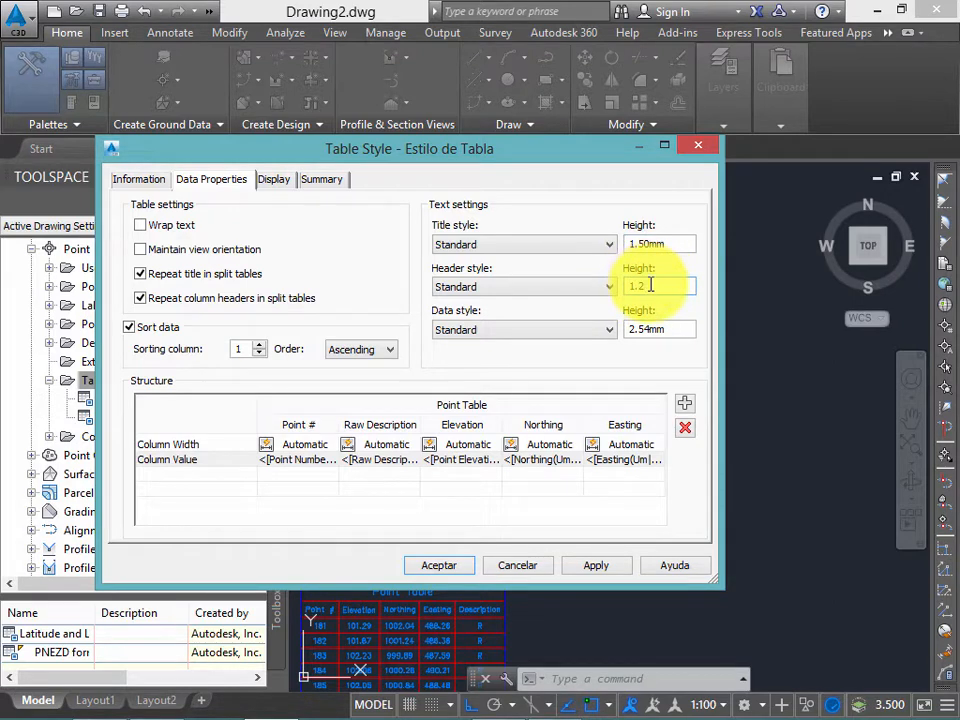
pyautogui.write('1.2')
pyautogui.moveTo(680, 328); pyautogui.dragTo(612, 332)
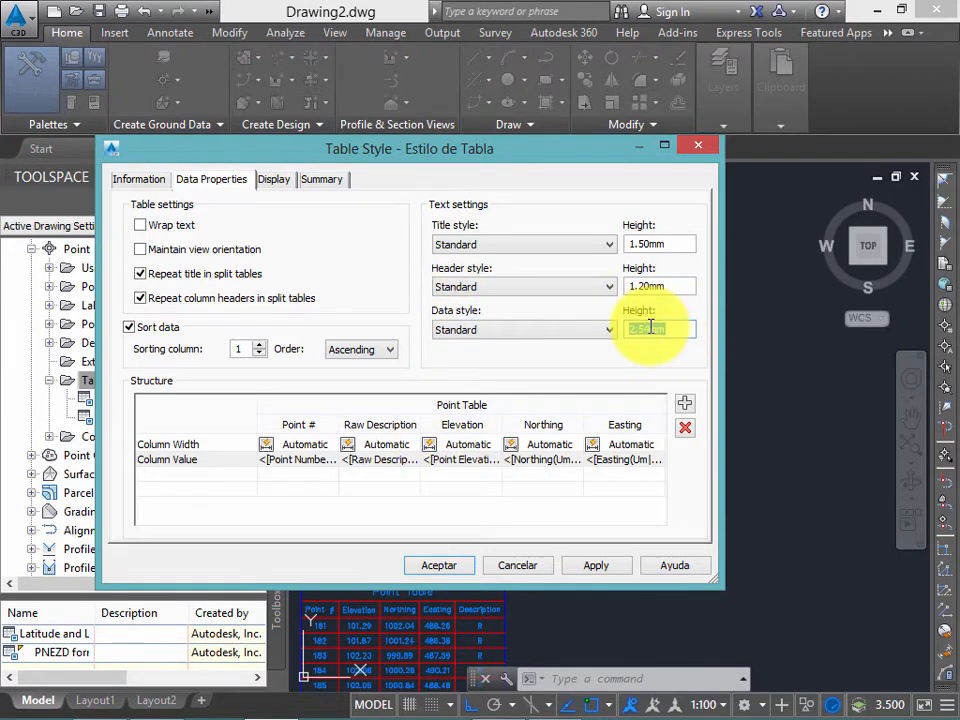
pyautogui.write('1')
pyautogui.click(668, 286)
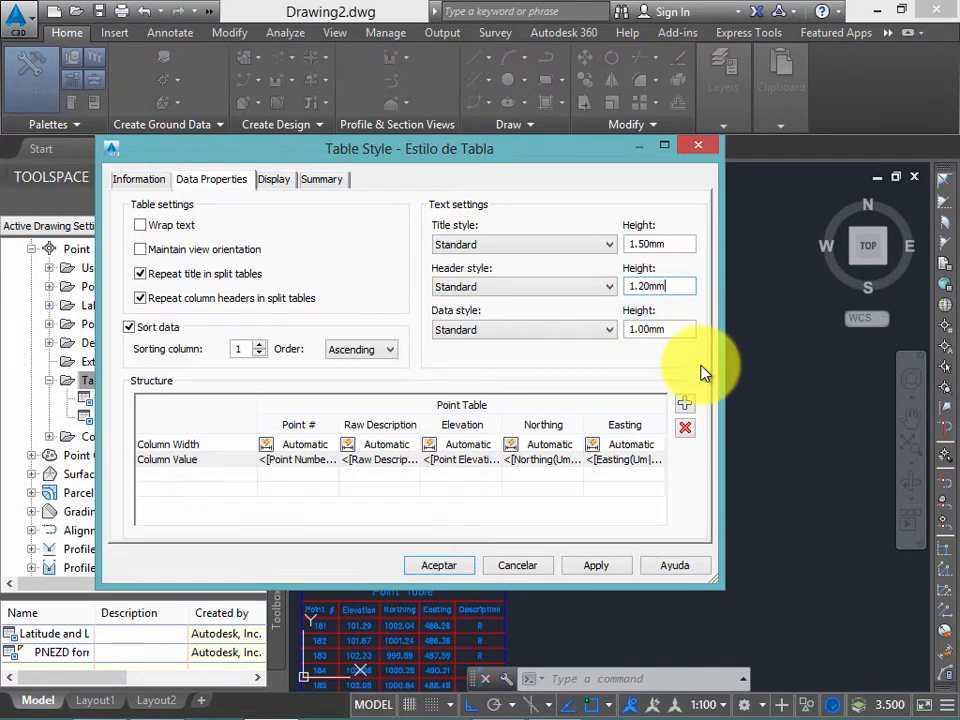
# Step: Open the Point Table title in the style's structure for editing and close it again
pyautogui.doubleClick(468, 408)
pyautogui.click(797, 226)
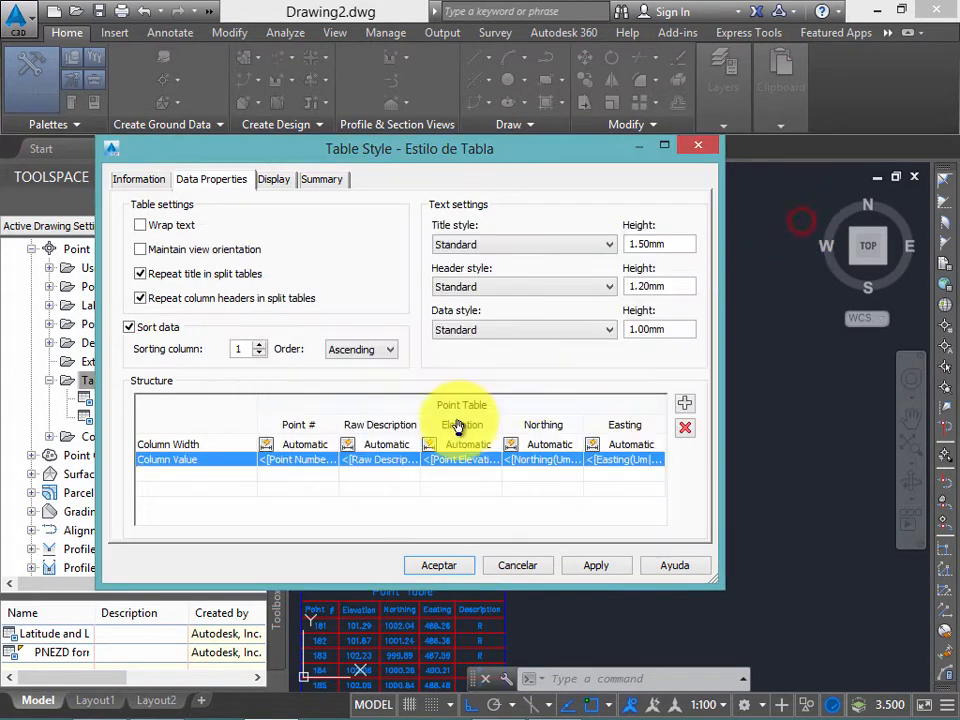
# Step: Replace the Point Table title in the style's structure with CUADRO DE DATOS TECNICOS
pyautogui.doubleClick(457, 427)
pyautogui.click(676, 284)
pyautogui.rightClick(688, 298)
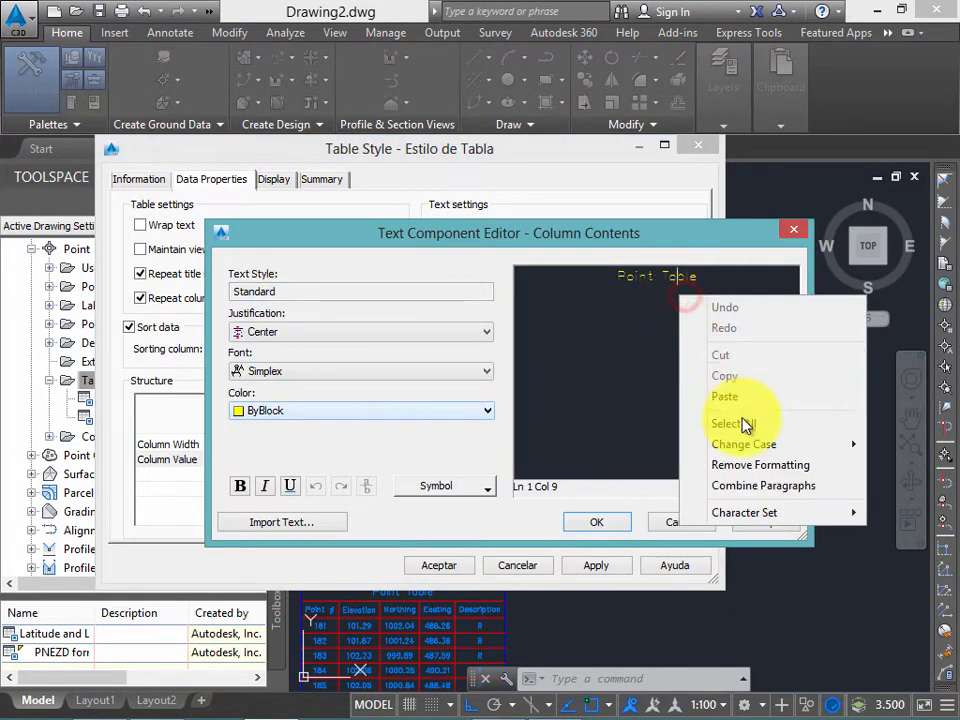
pyautogui.click(735, 424)
pyautogui.write('CUADRO DE DATOS TECNICOS')
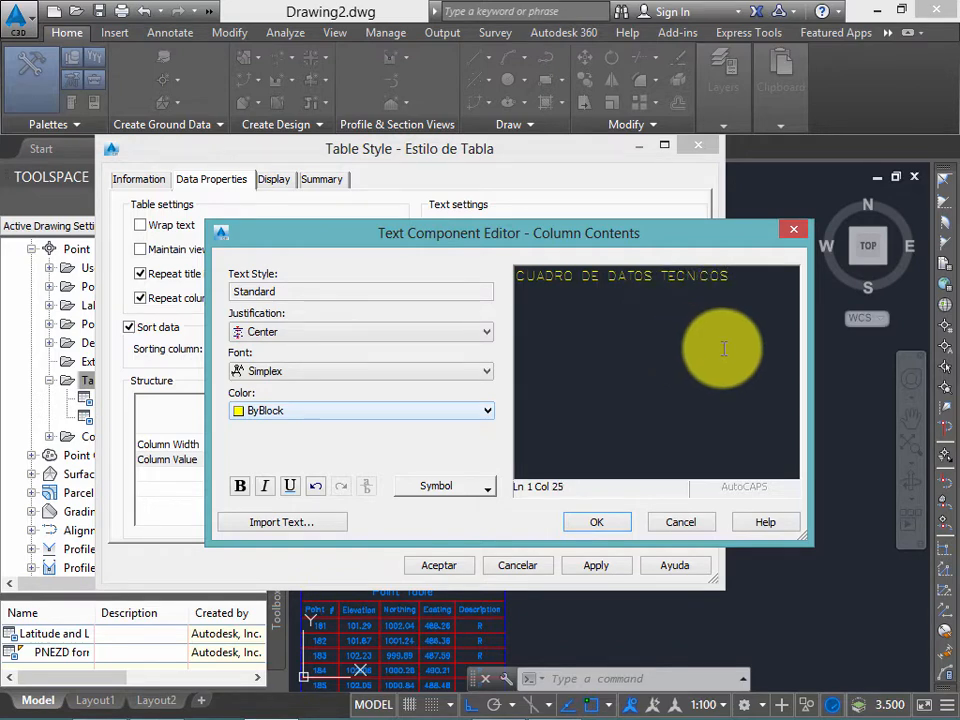
# Step: Center the whole title text, set its color to ByLayer and accept the title changes
pyautogui.rightClick(650, 308)
pyautogui.click(706, 436)
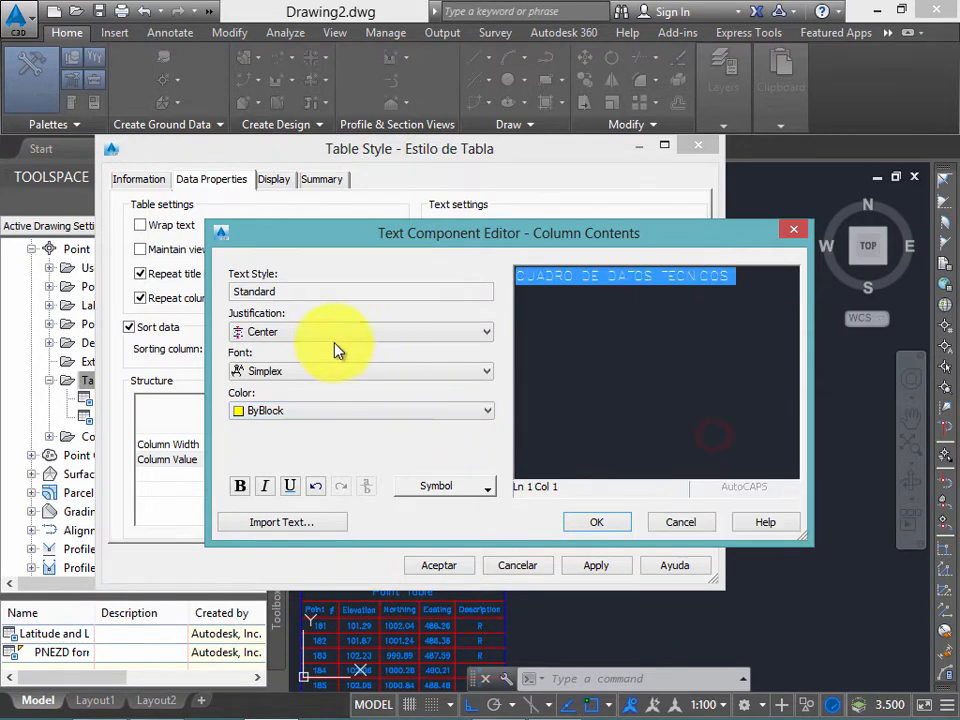
pyautogui.click(321, 333)
pyautogui.click(326, 362)
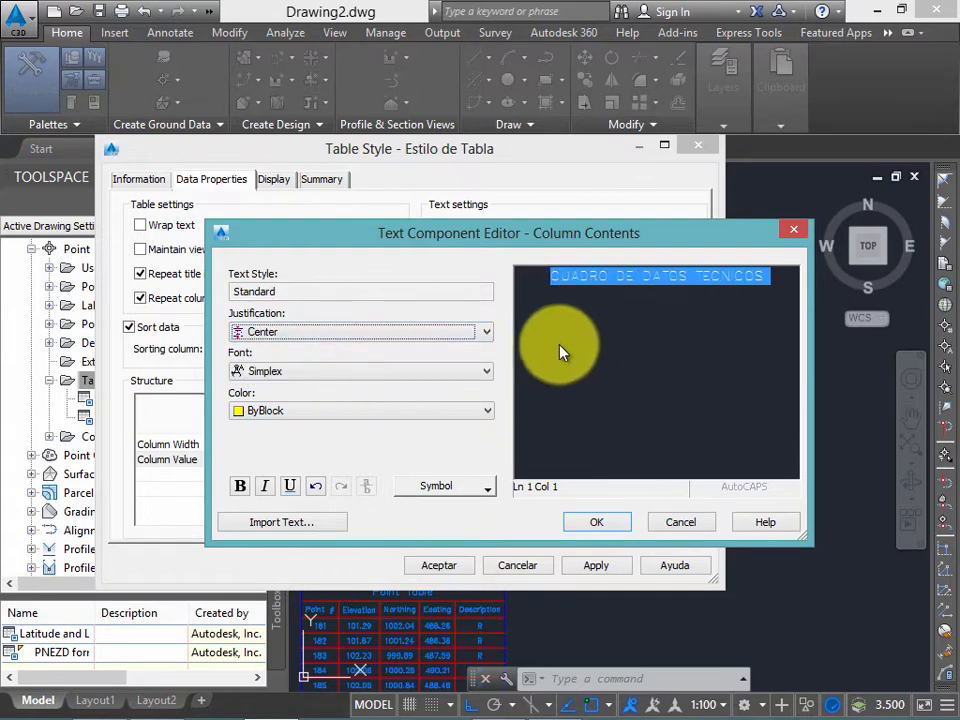
pyautogui.click(419, 411)
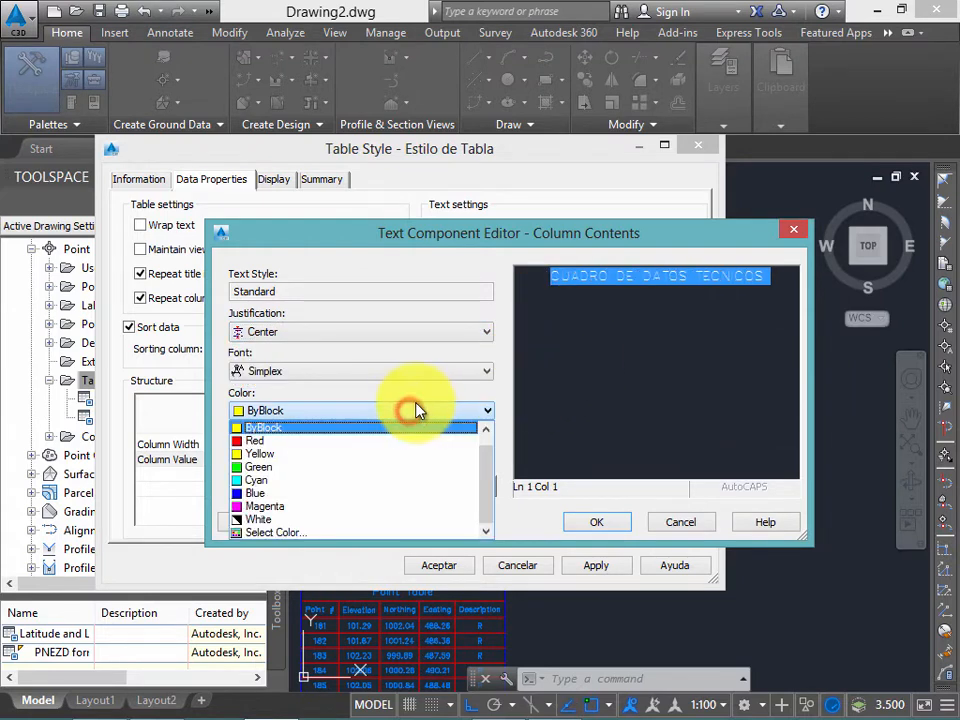
pyautogui.click(259, 453)
pyautogui.click(336, 411)
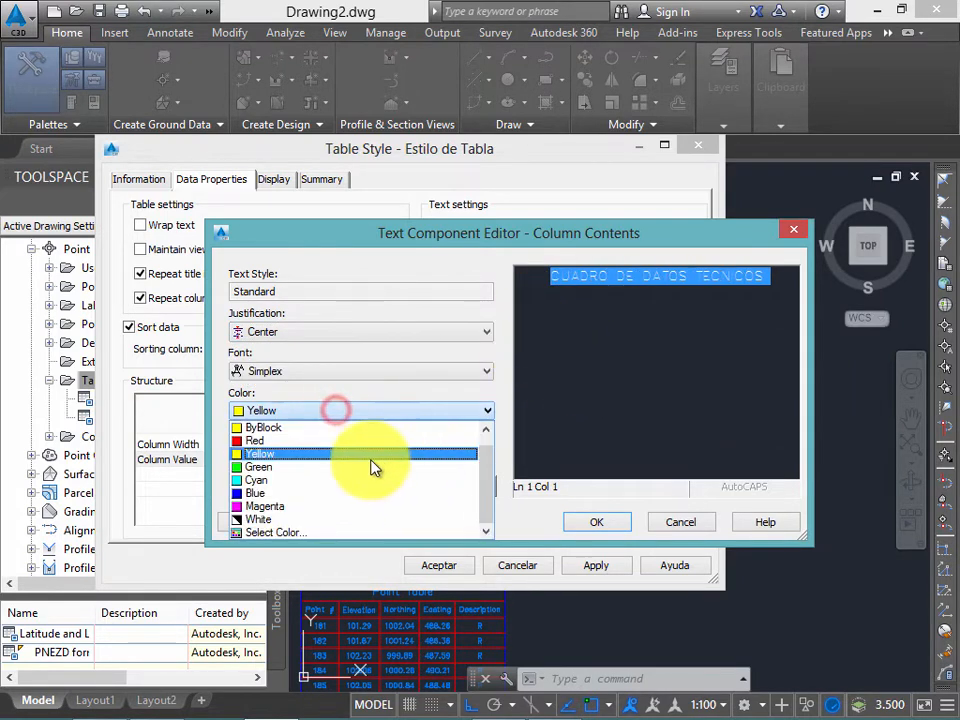
pyautogui.moveTo(486, 482); pyautogui.dragTo(484, 450)
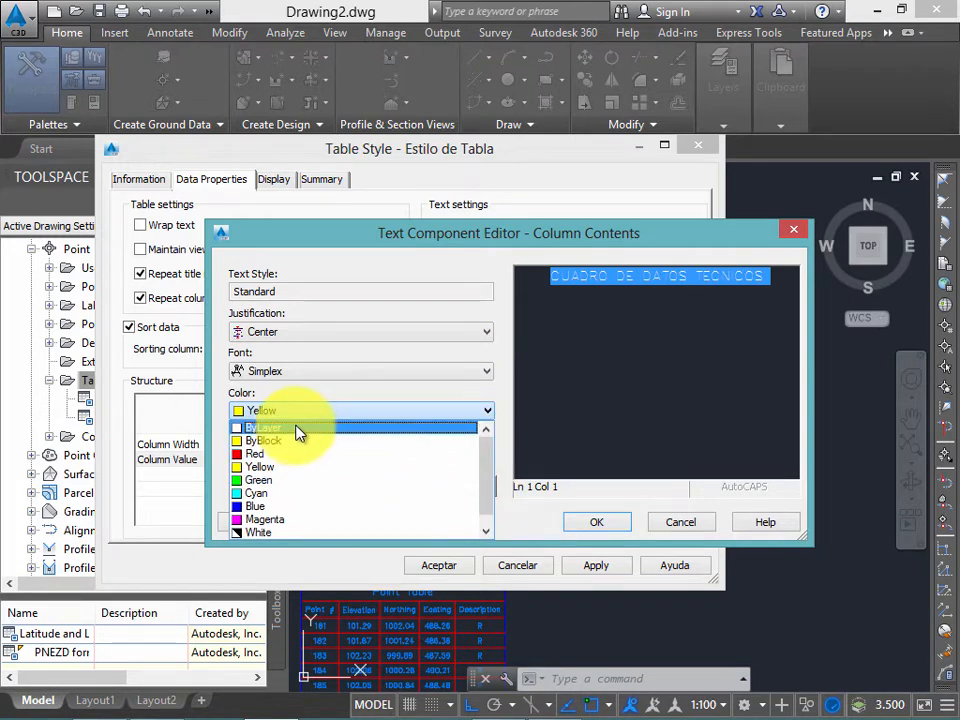
pyautogui.click(301, 428)
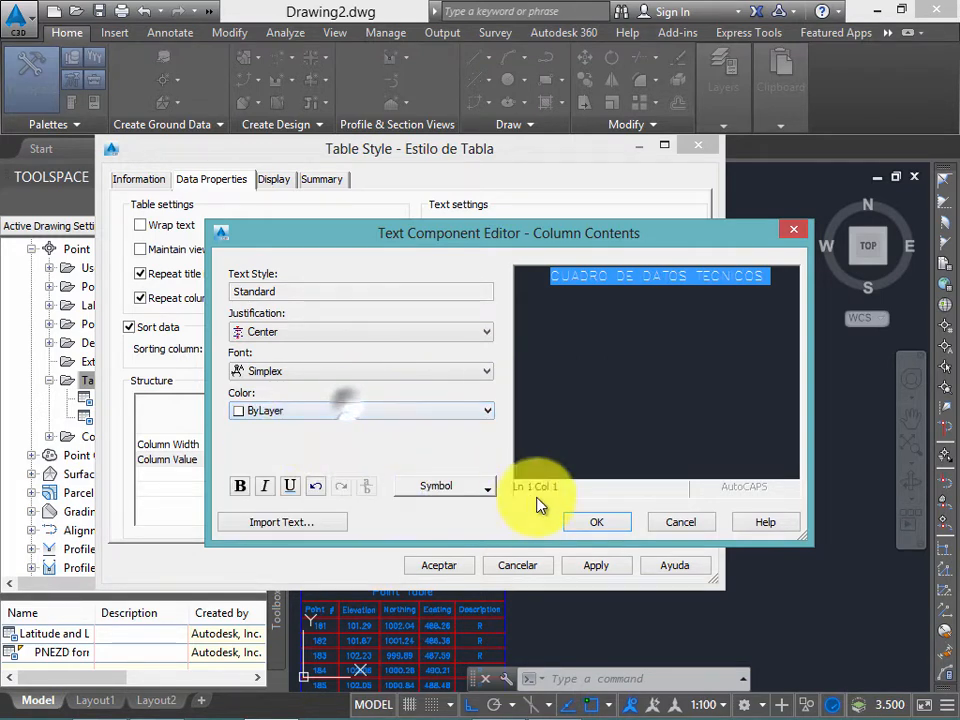
pyautogui.click(594, 524)
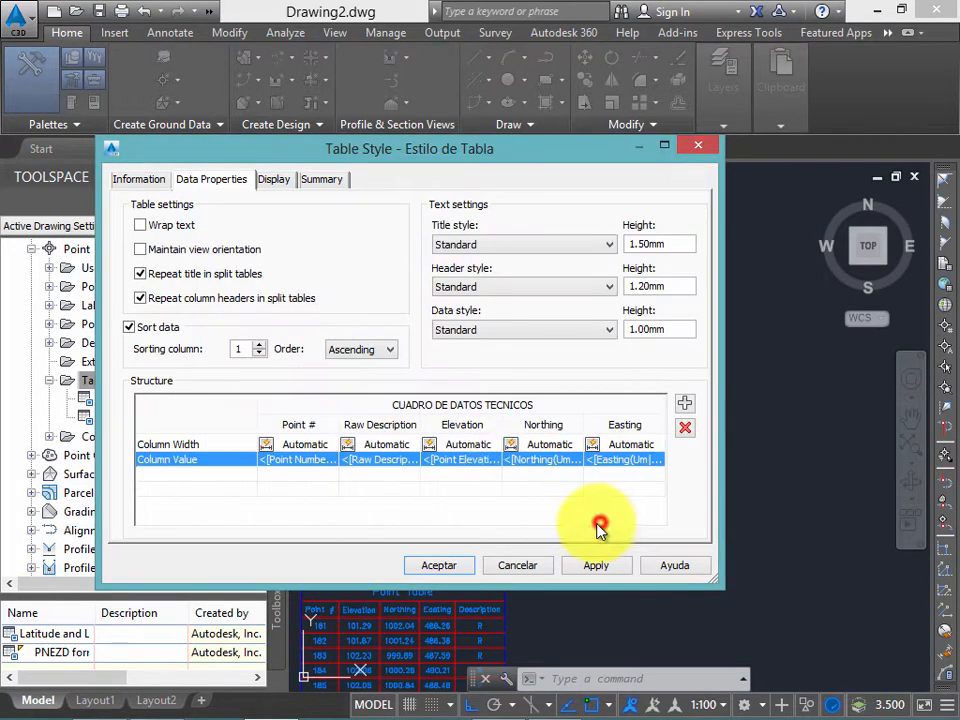
# Step: Replace the Point # column header with N° PUNTO and try to set its text color to ByLayer
pyautogui.doubleClick(283, 420)
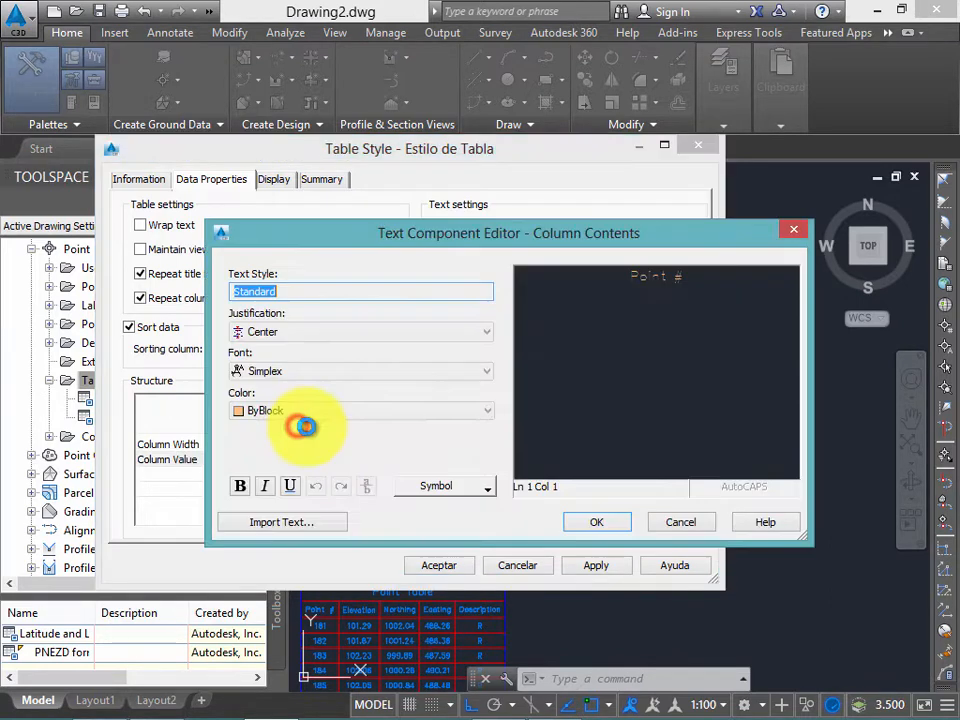
pyautogui.rightClick(658, 324)
pyautogui.click(716, 451)
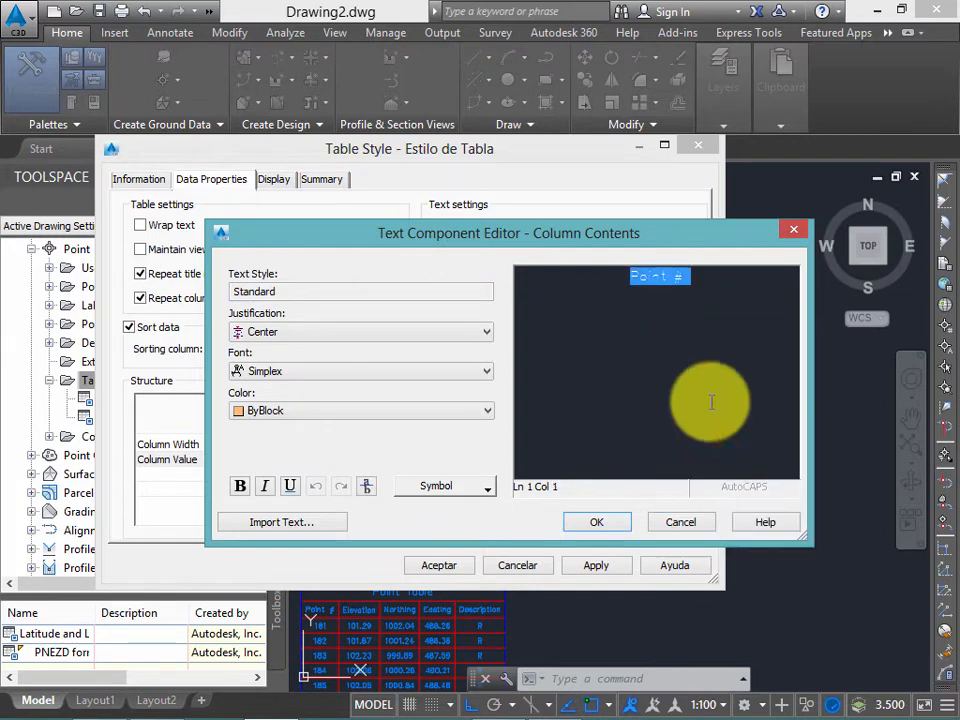
pyautogui.write('N° PUNTO')
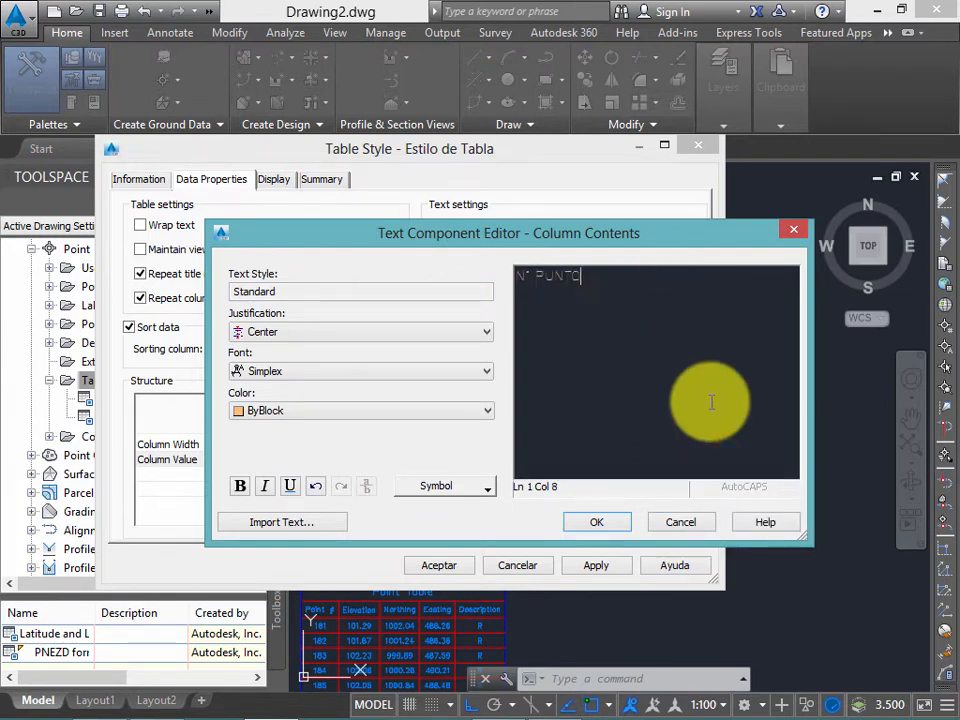
pyautogui.click(424, 413)
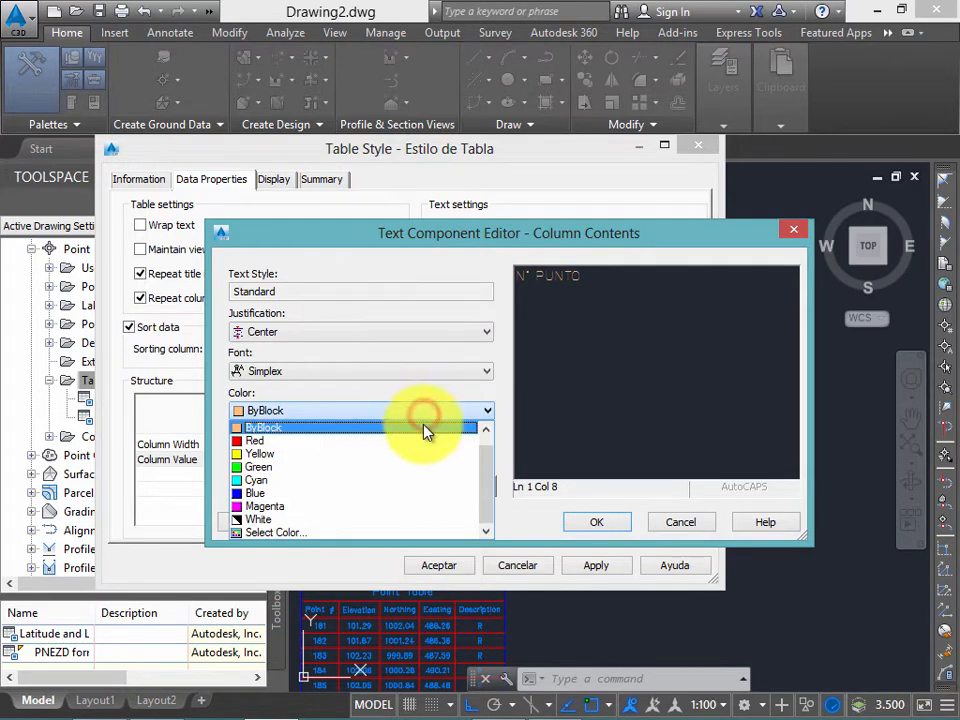
pyautogui.scroll(1, 364, 446)
pyautogui.click(330, 422)
pyautogui.click(590, 520)
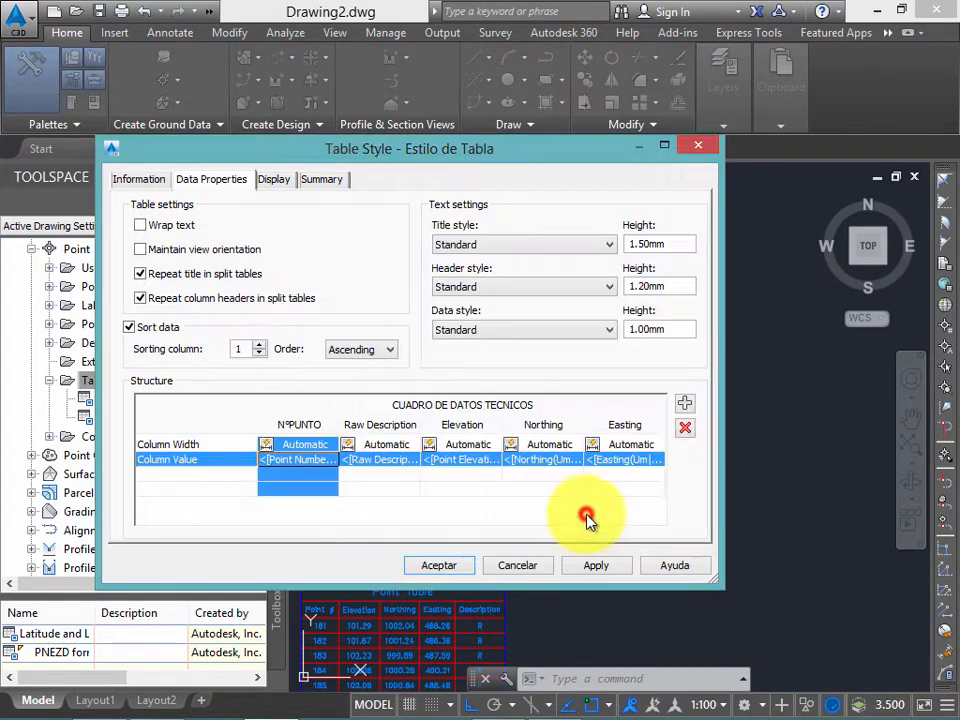
# Step: Replace the Raw Description column header text with DESC
pyautogui.doubleClick(376, 424)
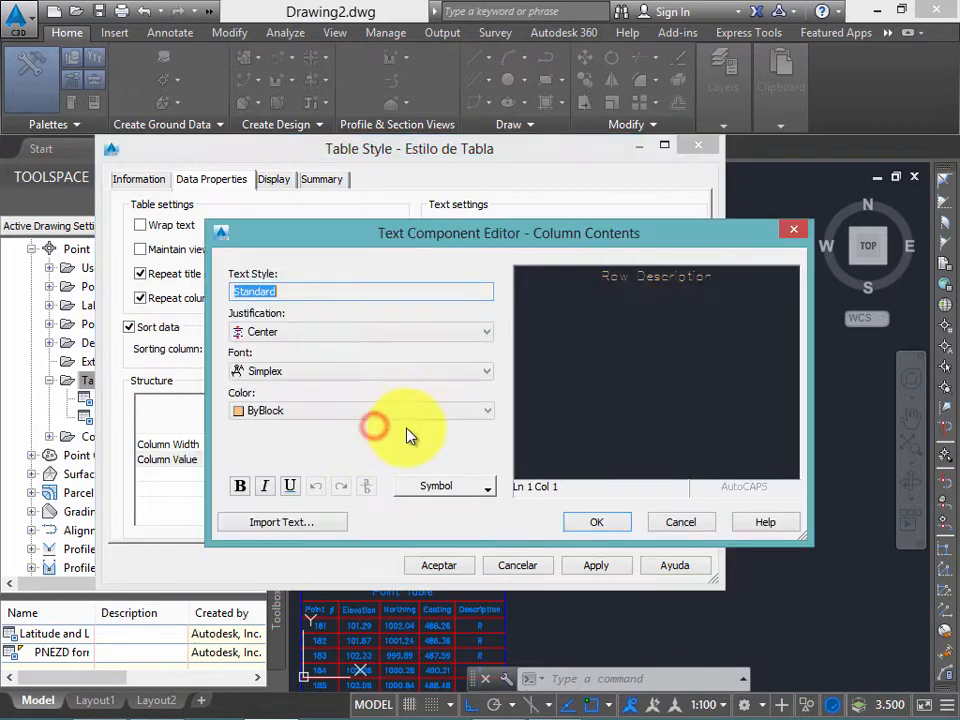
pyautogui.click(656, 317)
pyautogui.rightClick(664, 318)
pyautogui.click(681, 446)
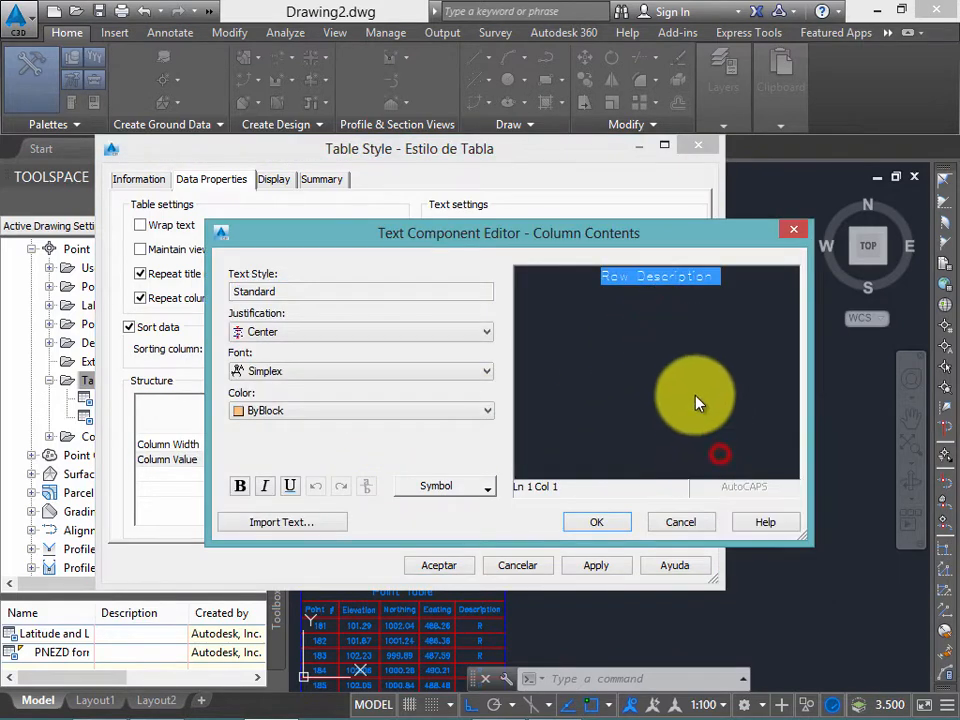
pyautogui.write('DESCRIPCION')
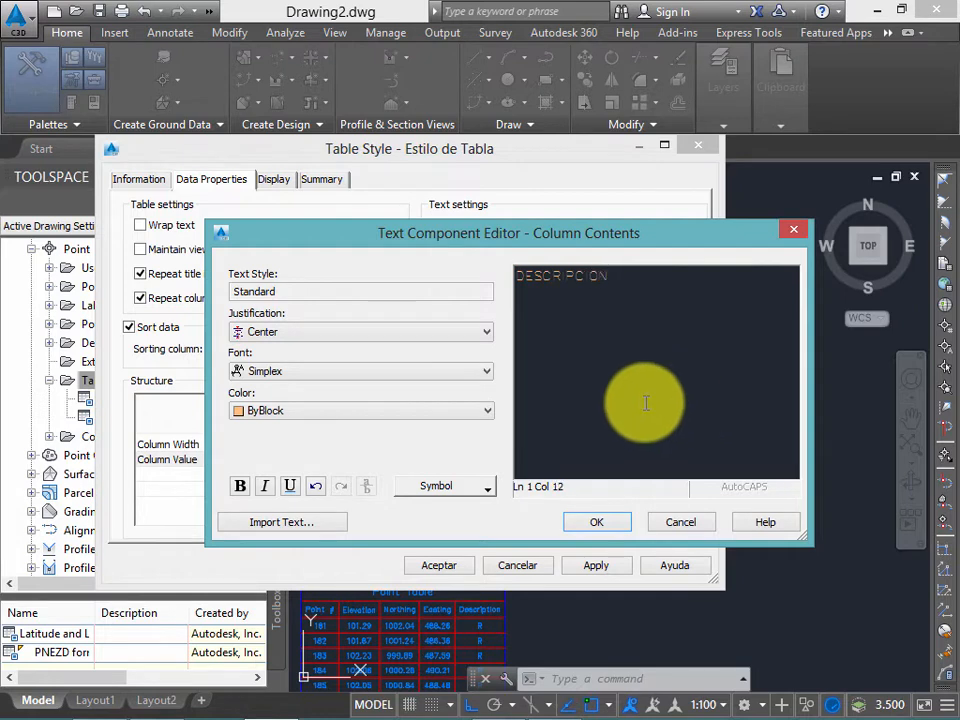
pyautogui.click(621, 272)
pyautogui.moveTo(555, 272); pyautogui.dragTo(551, 274)
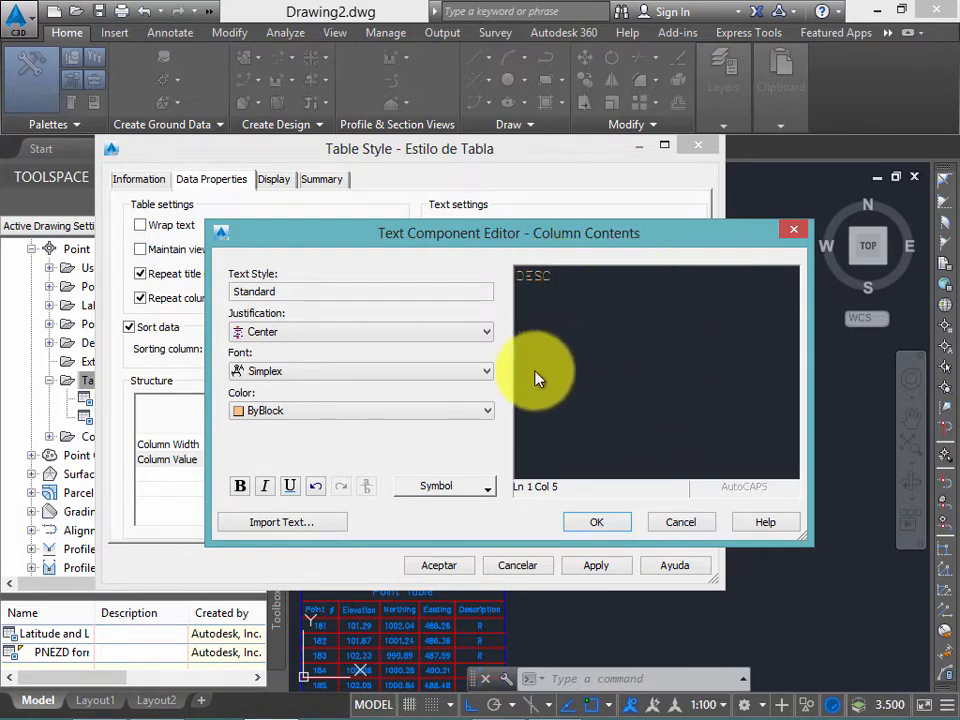
# Step: Set the color of the whole DESC header text to ByLayer and accept the header changes
pyautogui.rightClick(621, 343)
pyautogui.click(681, 470)
pyautogui.click(412, 411)
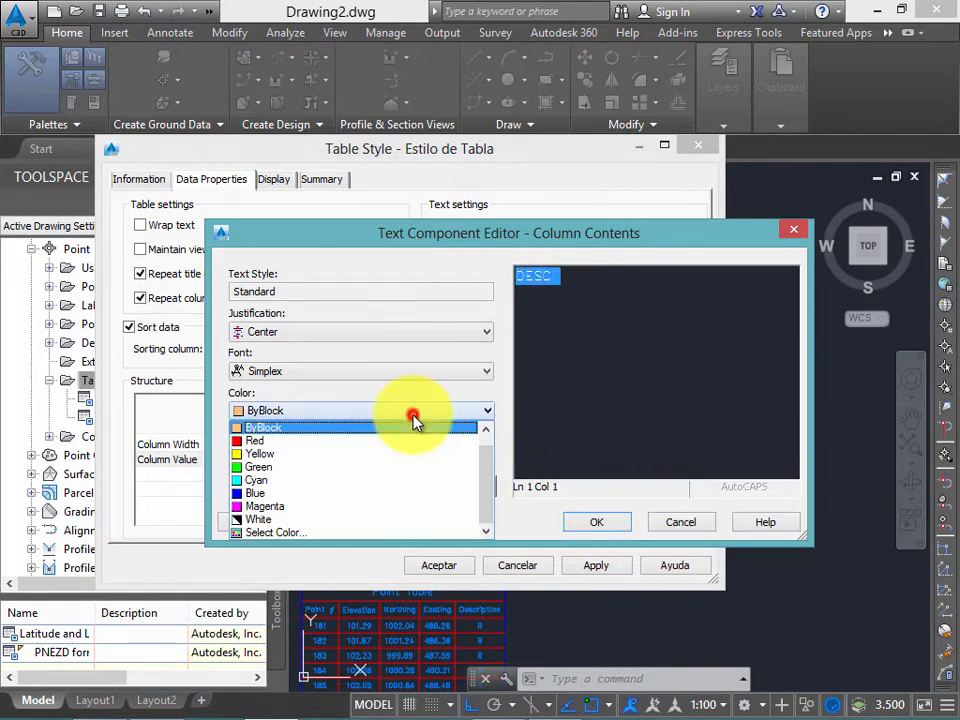
pyautogui.scroll(1, 390, 440)
pyautogui.click(370, 425)
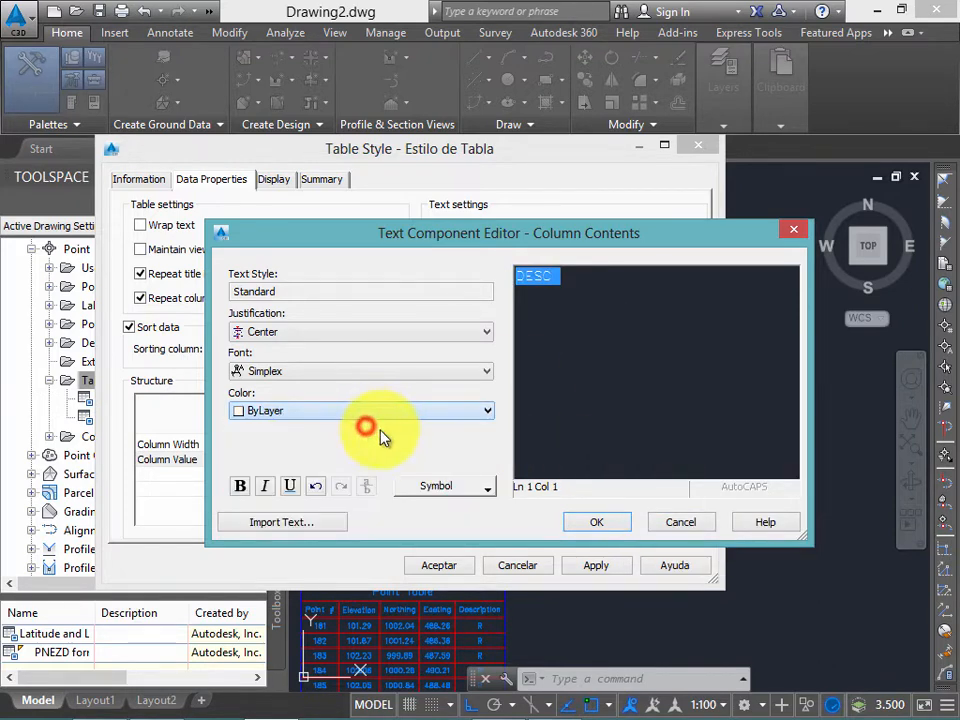
pyautogui.click(618, 530)
# Step: Reopen the N° PUNTO column header and set the color of its whole text to ByLayer
pyautogui.doubleClick(325, 424)
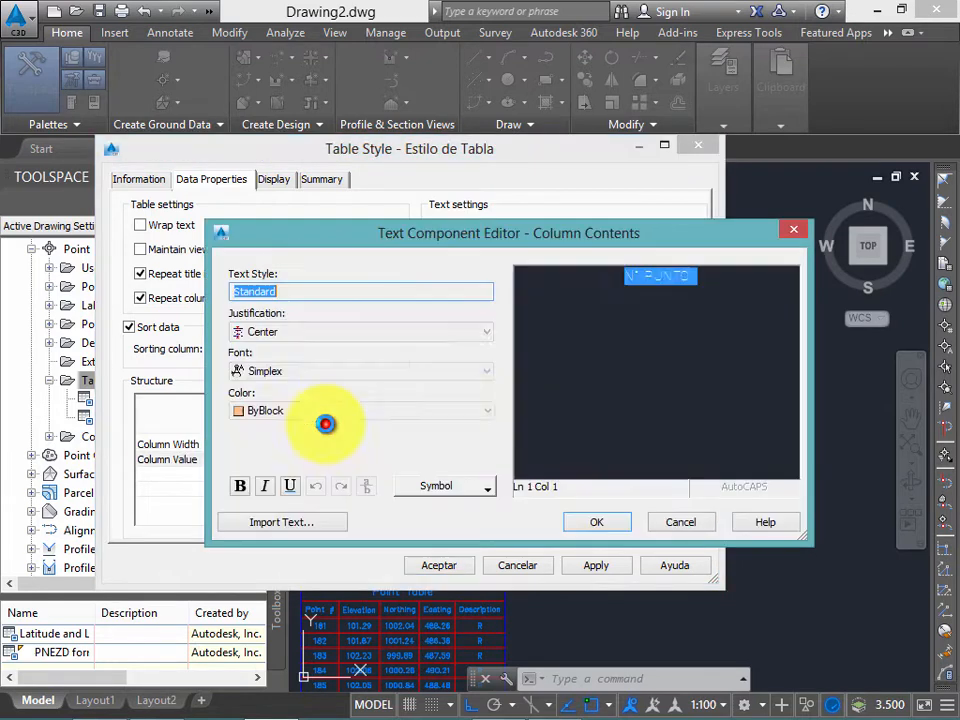
pyautogui.rightClick(614, 364)
pyautogui.click(683, 489)
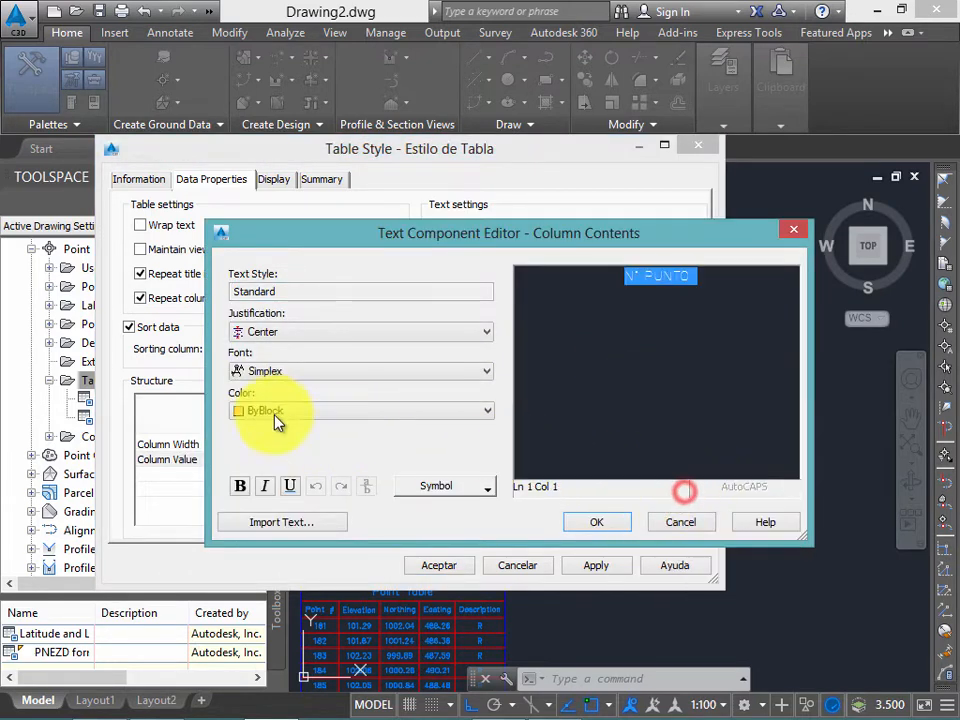
pyautogui.click(283, 414)
pyautogui.scroll(1, 292, 430)
pyautogui.click(294, 439)
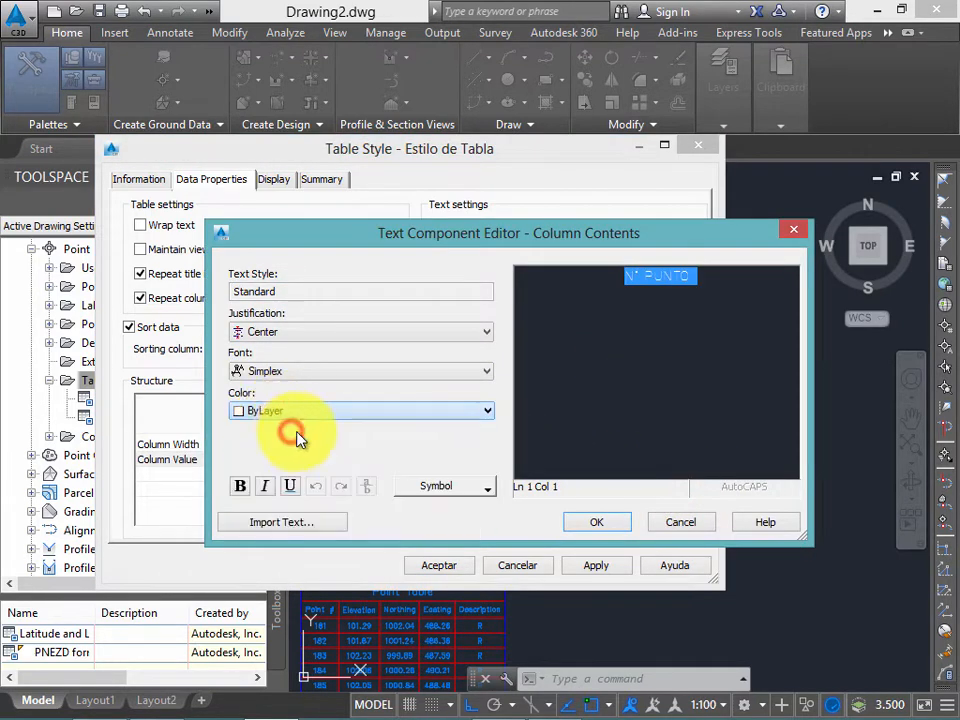
pyautogui.click(614, 530)
# Step: Replace the Elevation column header with COTA (m) and set its text color to ByLayer
pyautogui.doubleClick(463, 430)
pyautogui.rightClick(640, 345)
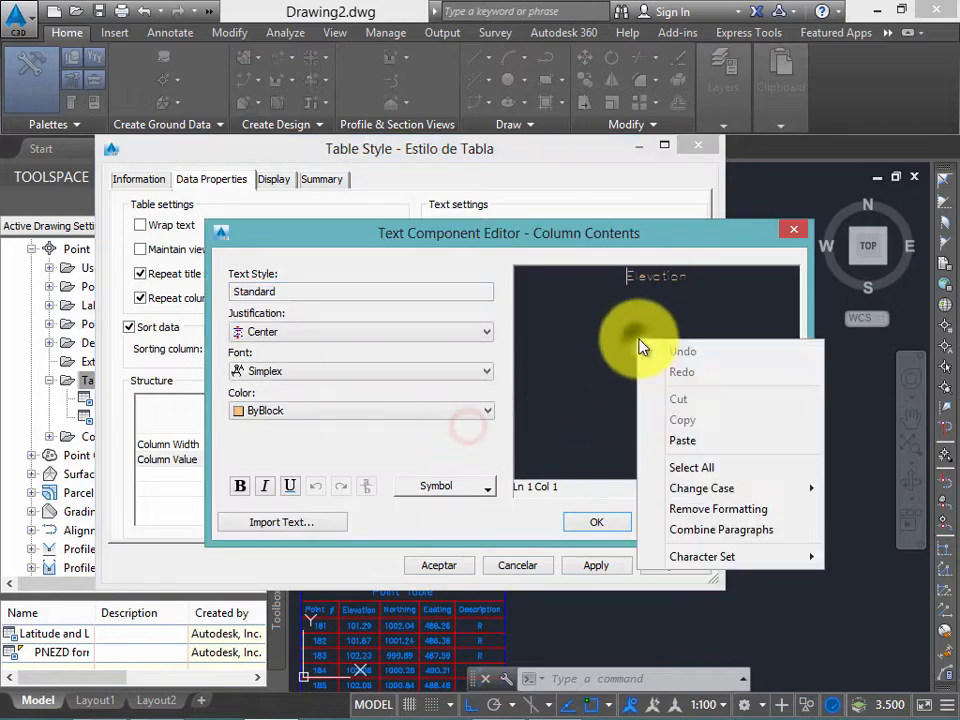
pyautogui.click(700, 467)
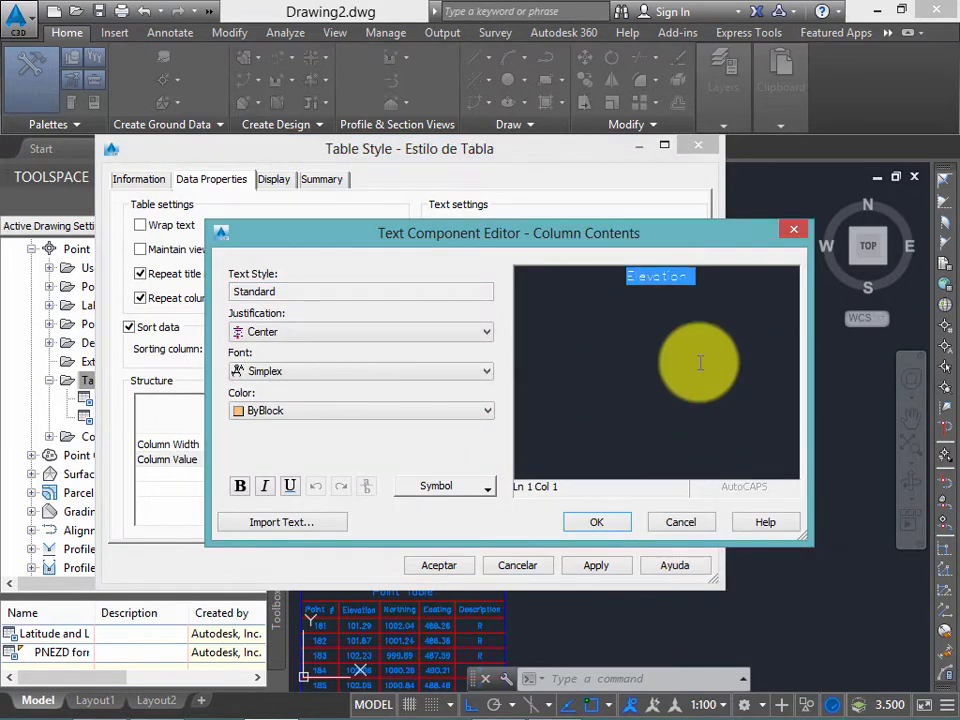
pyautogui.write('COTA (m')
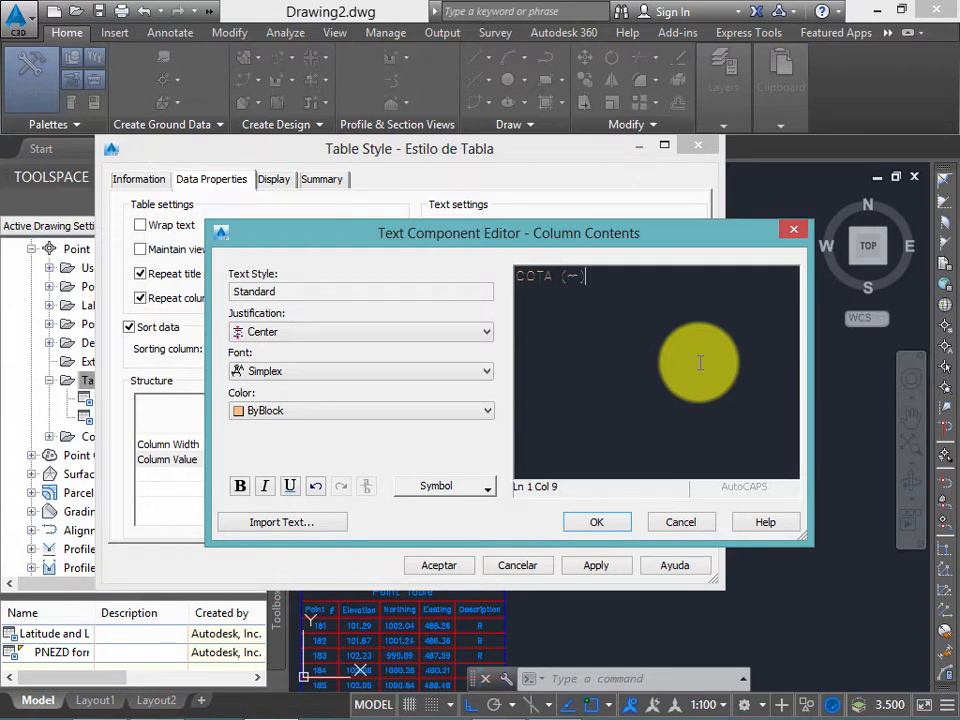
pyautogui.rightClick(592, 271)
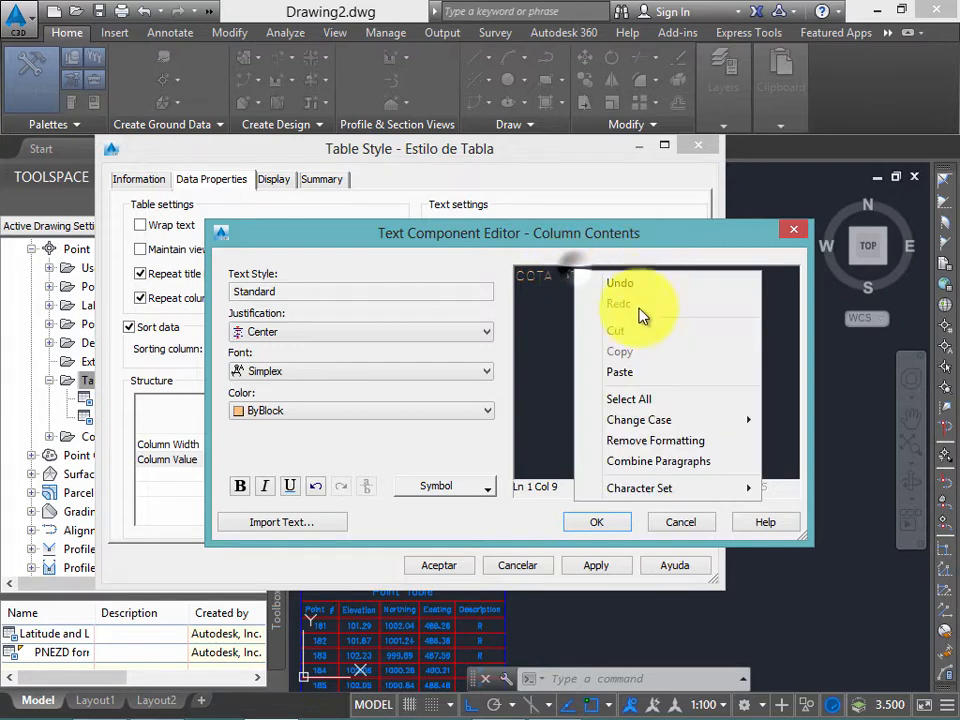
pyautogui.click(625, 399)
pyautogui.click(378, 418)
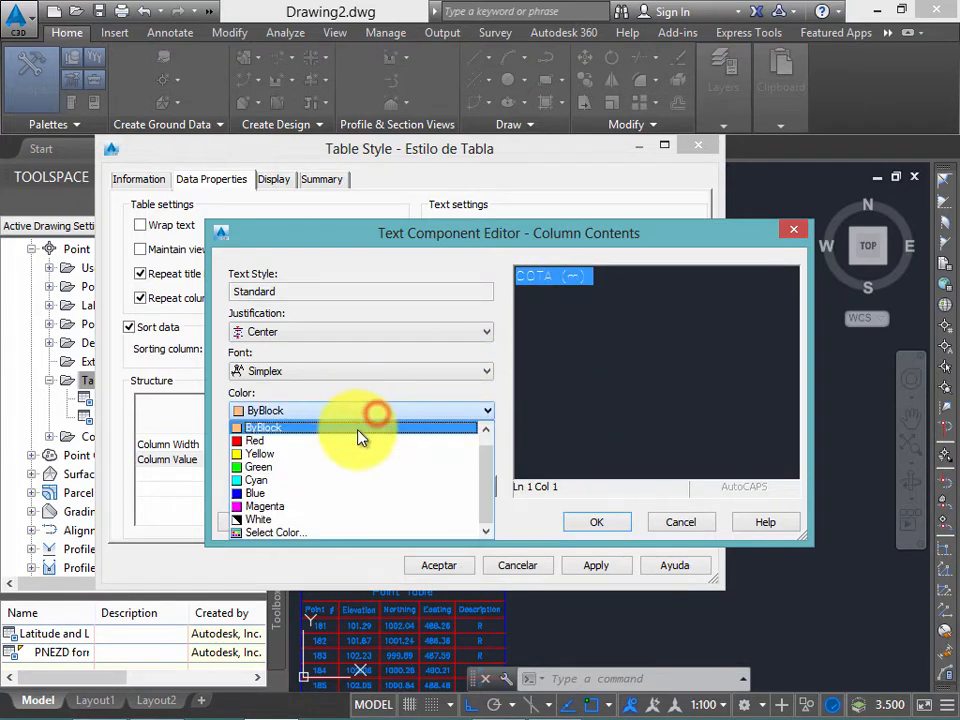
pyautogui.click(317, 425)
pyautogui.click(598, 518)
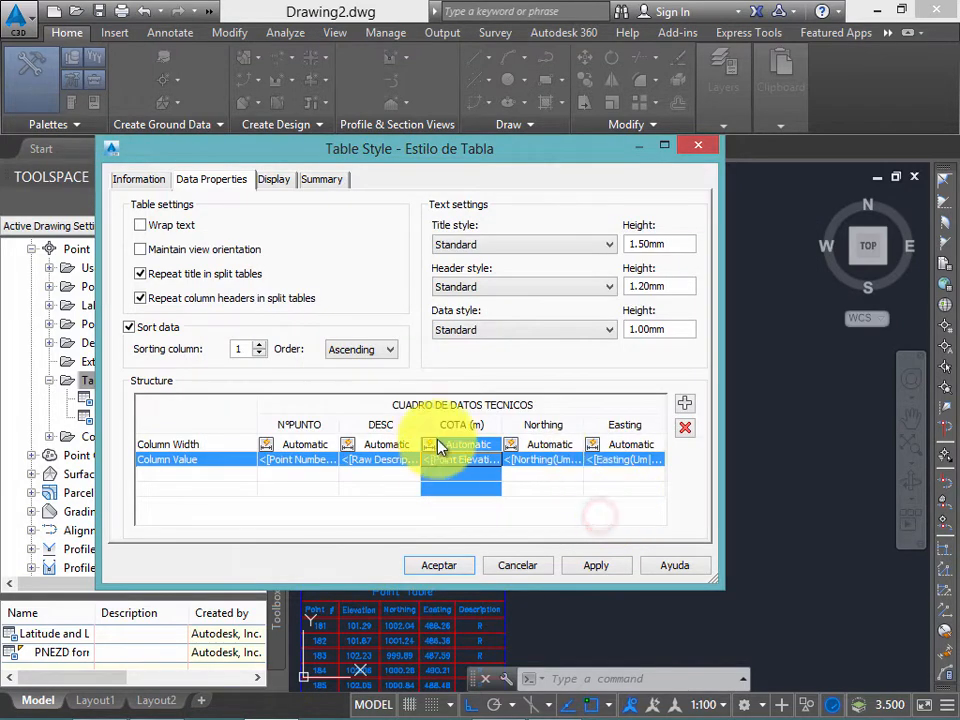
# Step: Replace the Northing column header with NORTE (m) and set its text color to ByLayer
pyautogui.click(548, 426)
pyautogui.rightClick(632, 368)
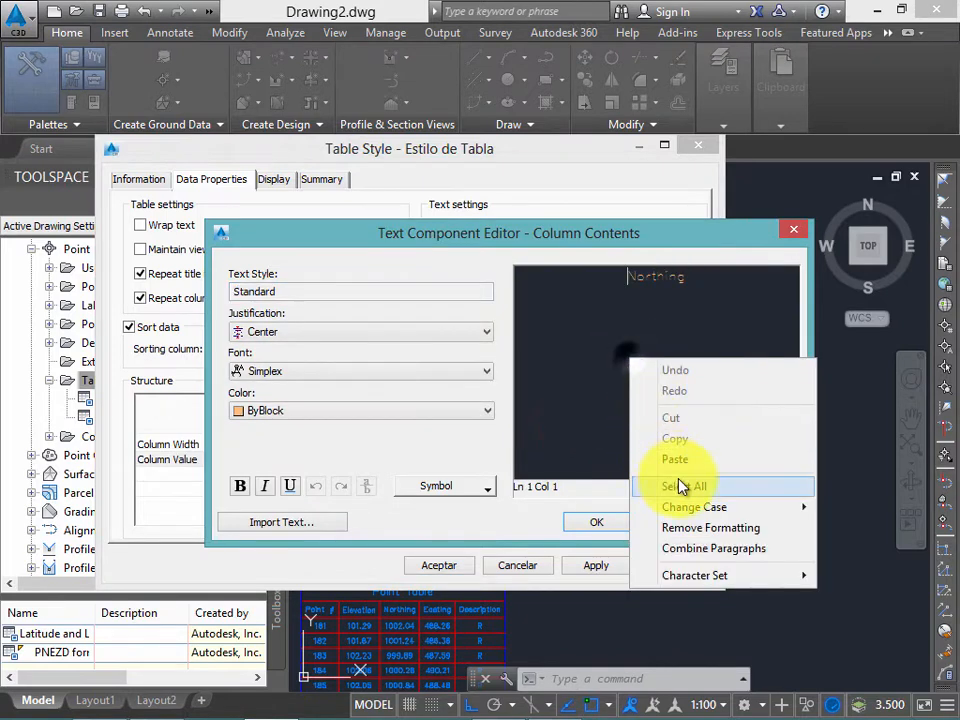
pyautogui.click(645, 487)
pyautogui.write('NORTE (m')
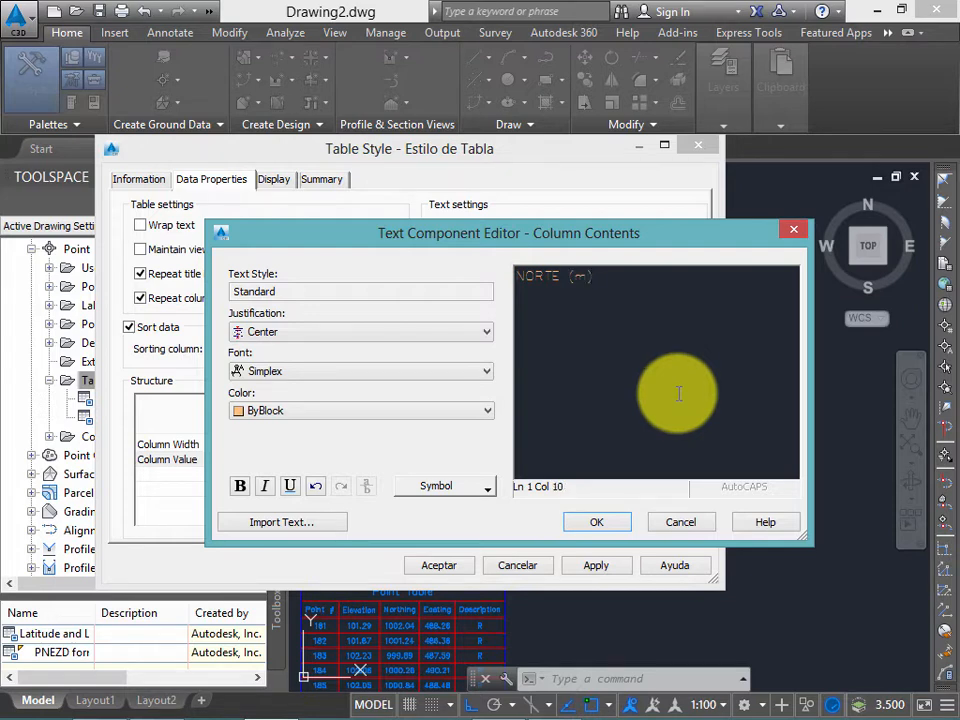
pyautogui.moveTo(630, 280); pyautogui.dragTo(420, 400)
pyautogui.click(420, 405)
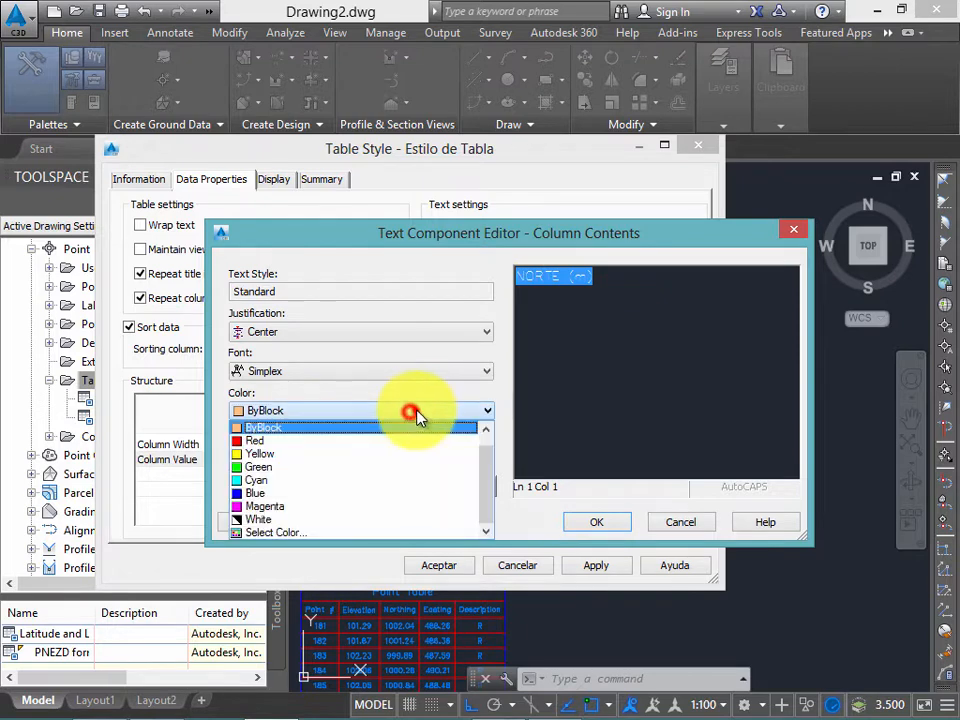
pyautogui.scroll(1, 380, 470)
pyautogui.click(333, 432)
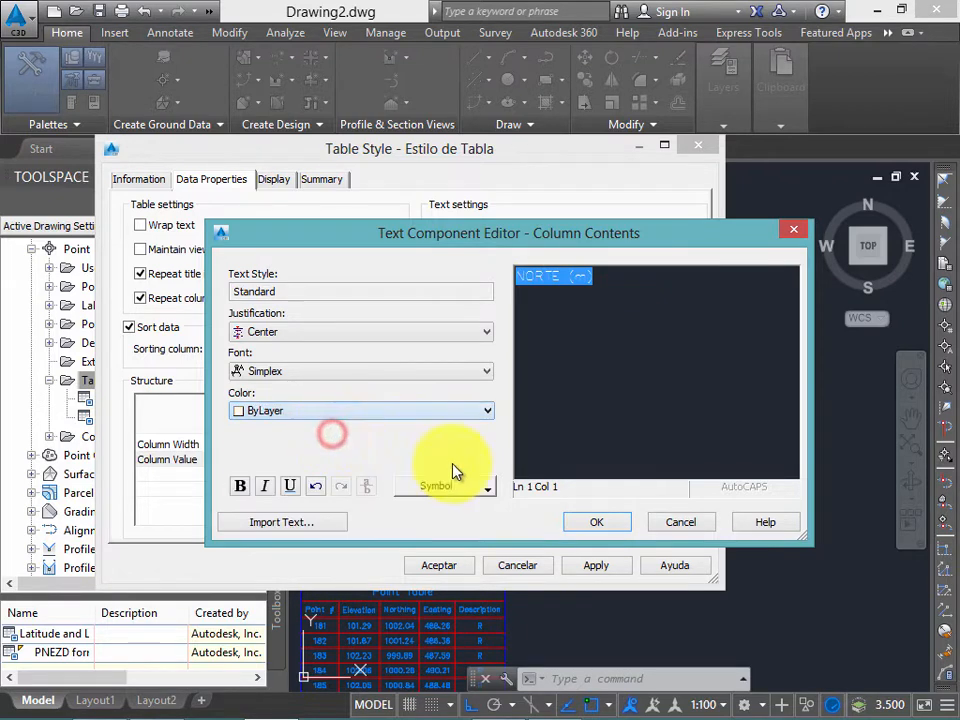
pyautogui.click(596, 521)
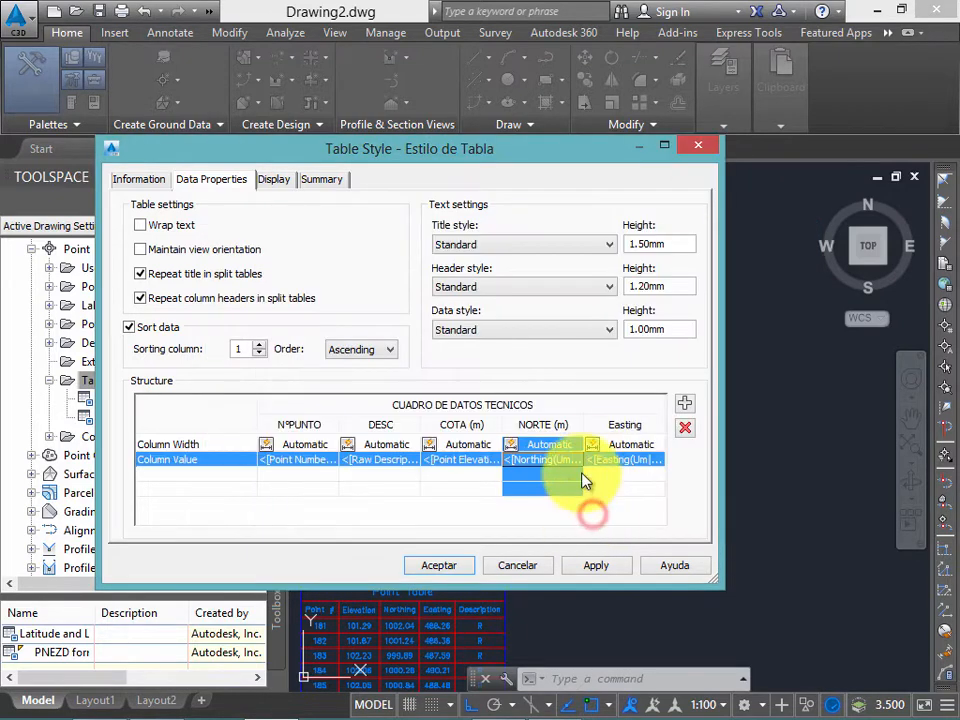
# Step: Replace the Easting column header with ESTE (m) and set its text color to ByLayer
pyautogui.doubleClick(625, 428)
pyautogui.rightClick(700, 368)
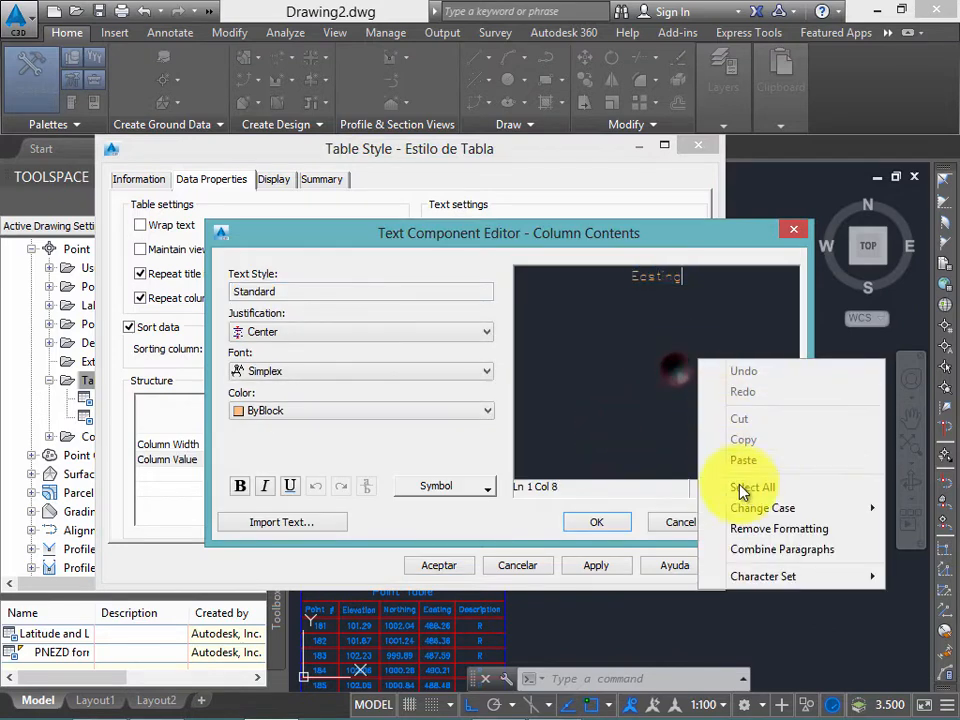
pyautogui.click(740, 487)
pyautogui.write('ESTE (m')
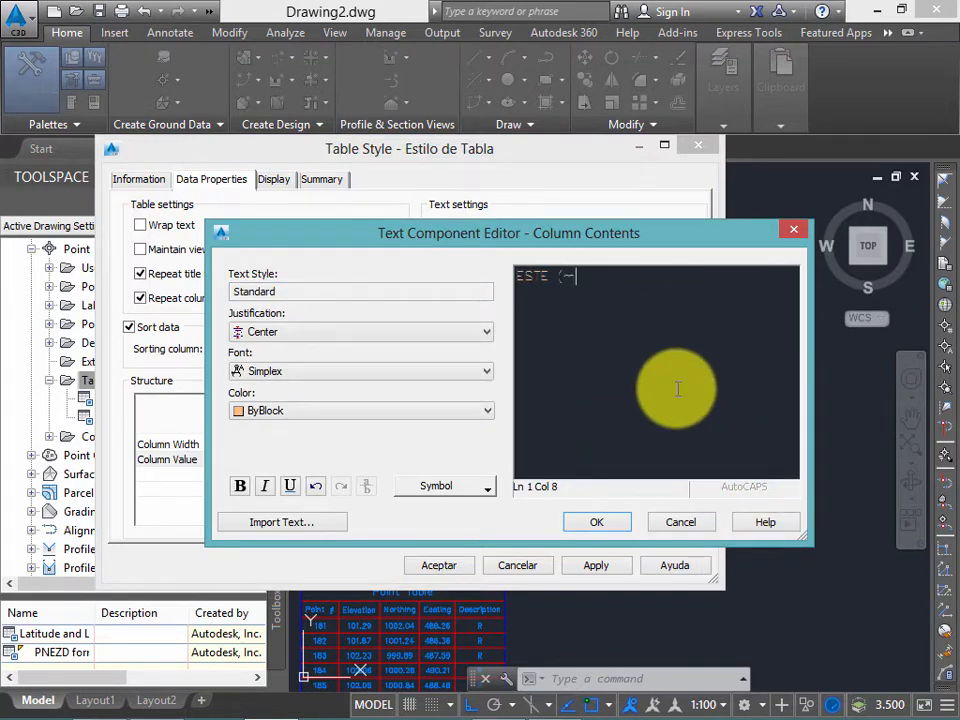
pyautogui.write(')')
pyautogui.moveTo(629, 302); pyautogui.dragTo(432, 296)
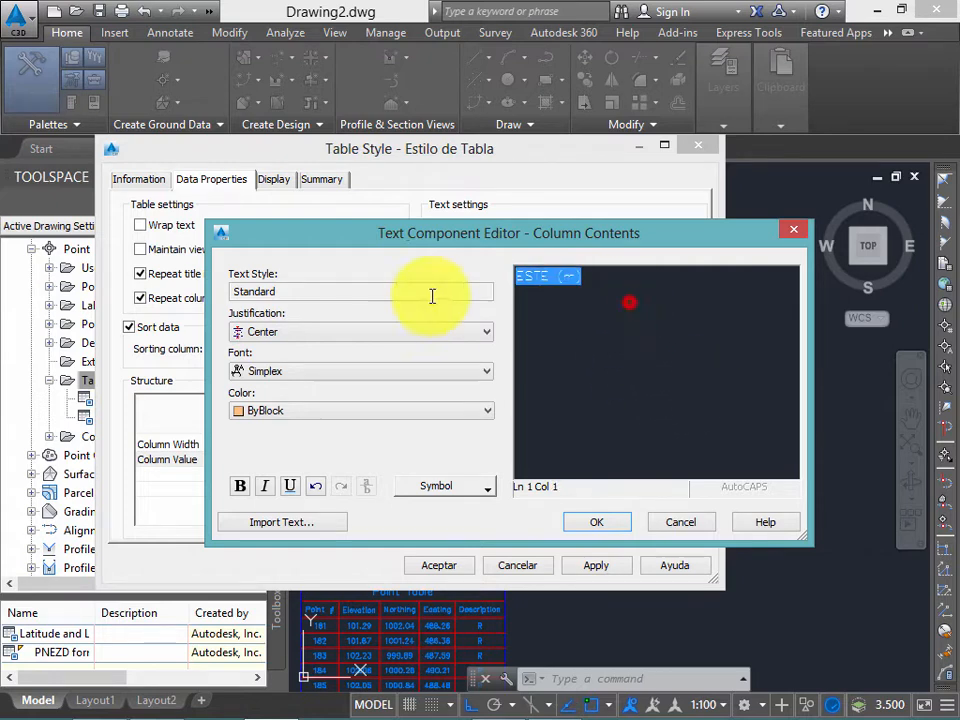
pyautogui.click(372, 411)
pyautogui.click(312, 438)
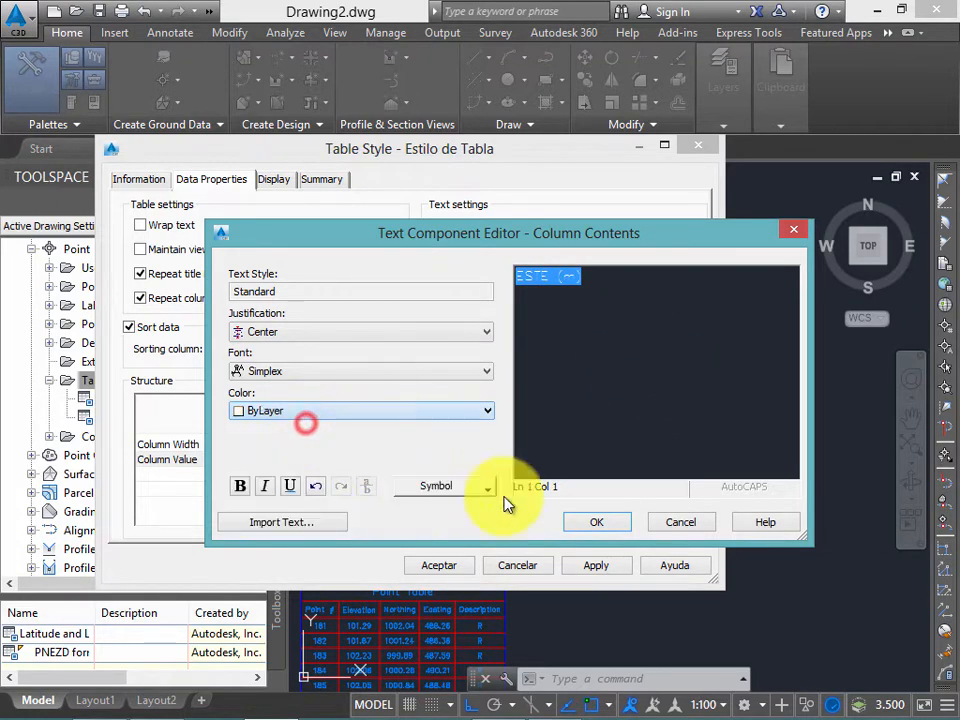
pyautogui.click(595, 527)
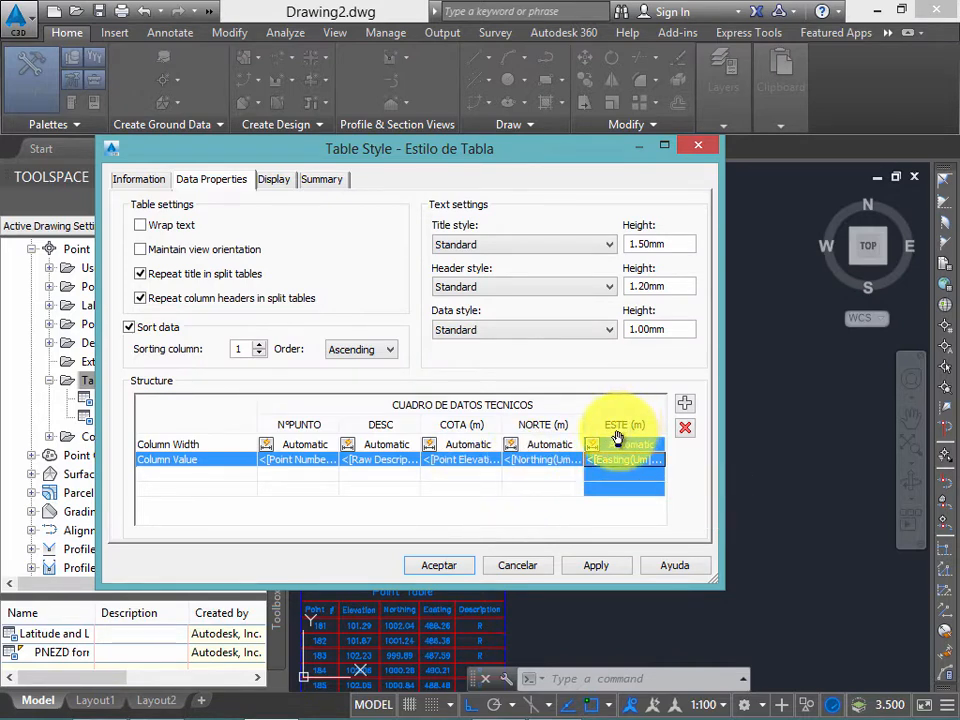
# Step: Reorder the table columns to NºPUNTO, NORTE (m), ESTE (m), COTA (m), DESC and apply the style changes
pyautogui.click(550, 430)
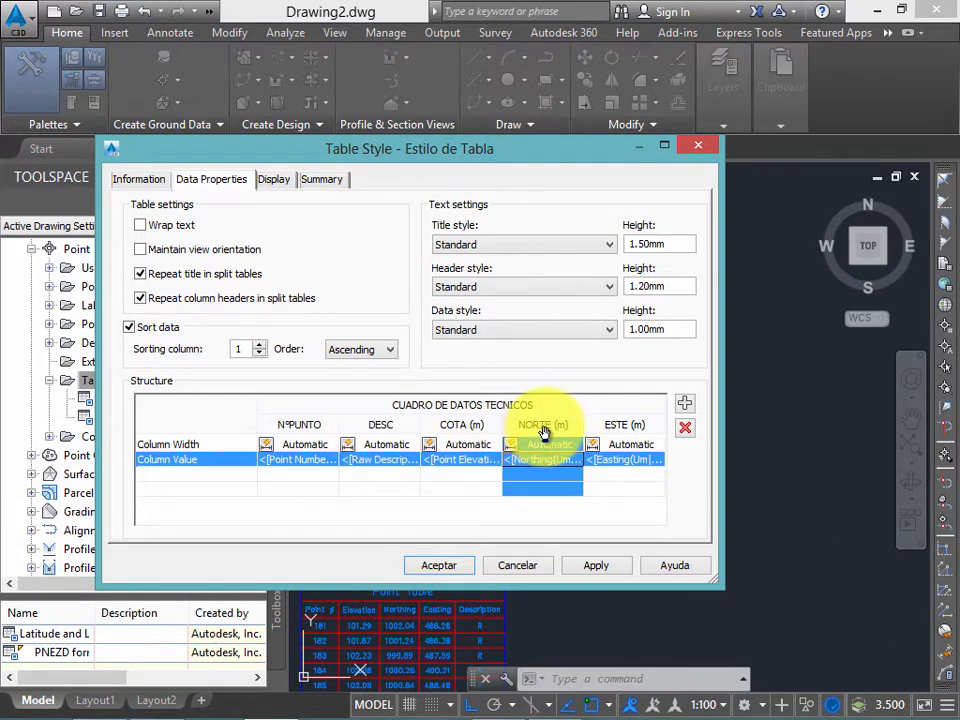
pyautogui.moveTo(544, 432); pyautogui.dragTo(371, 433)
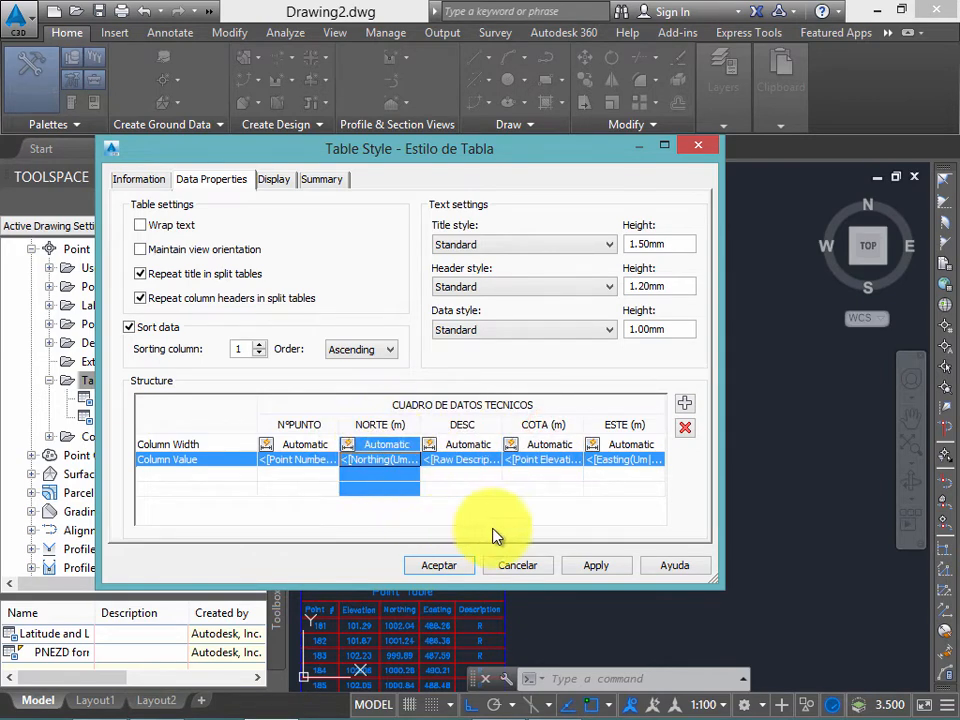
pyautogui.click(626, 427)
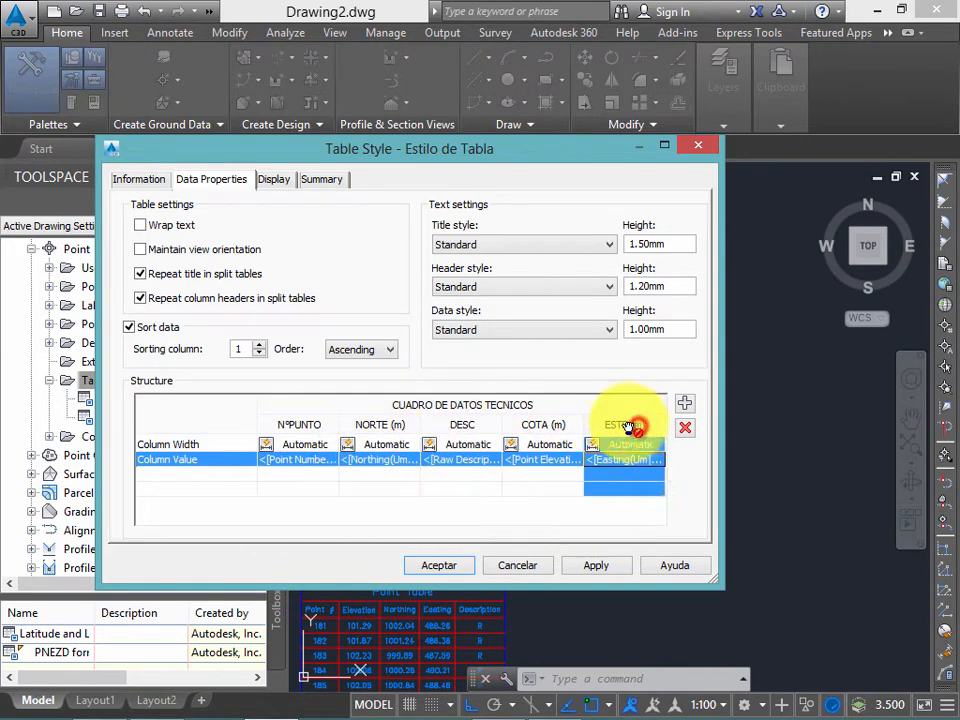
pyautogui.moveTo(626, 427); pyautogui.dragTo(429, 437)
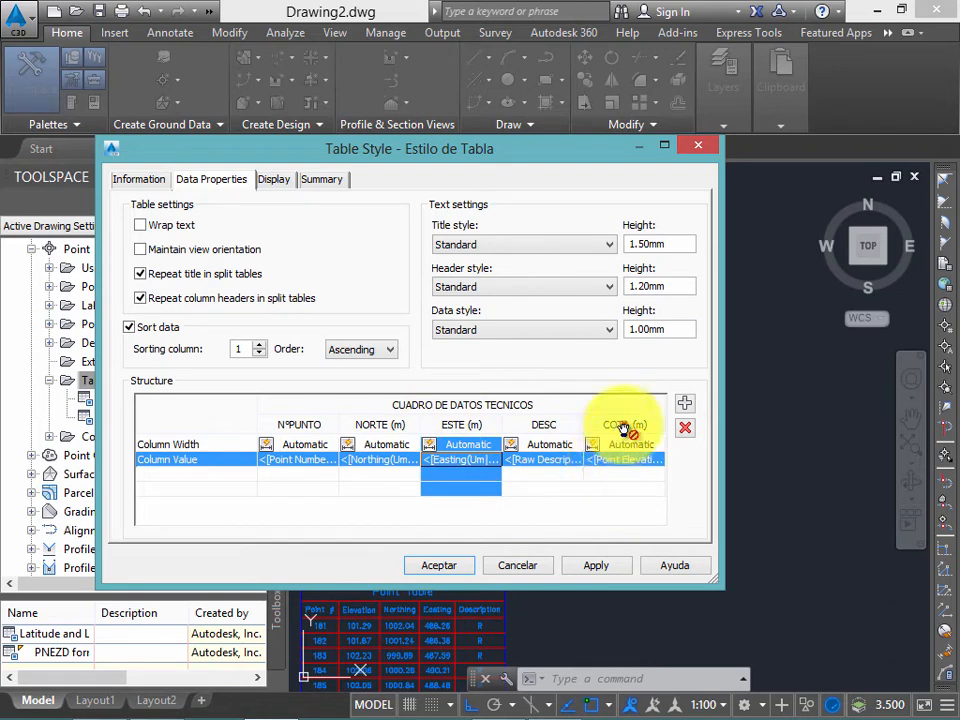
pyautogui.moveTo(624, 428); pyautogui.dragTo(418, 343)
pyautogui.click(138, 179)
pyautogui.click(211, 180)
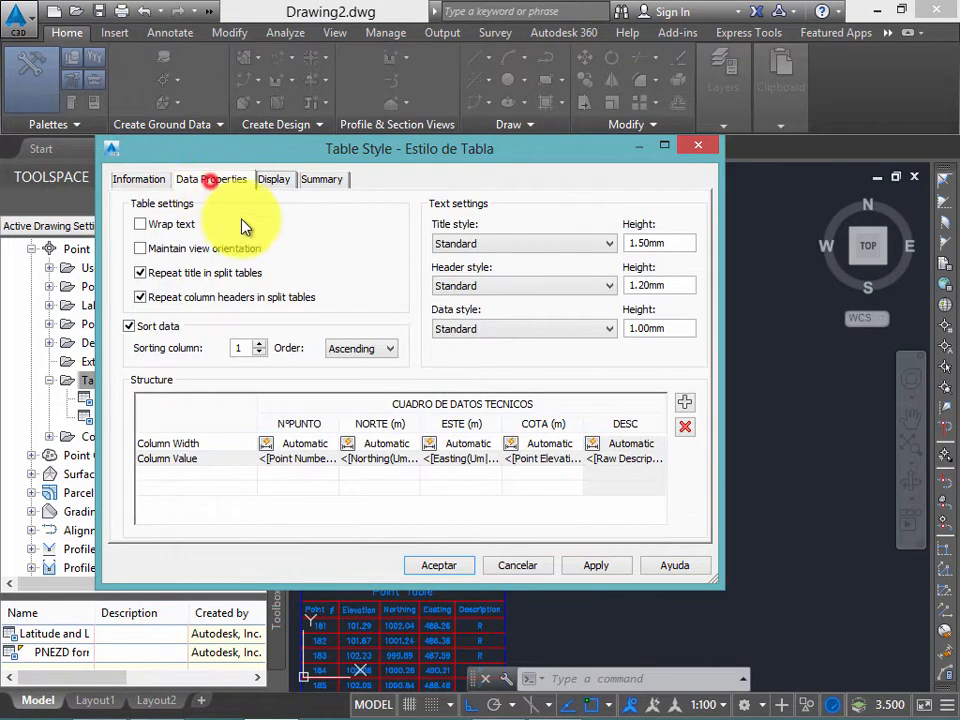
pyautogui.click(604, 570)
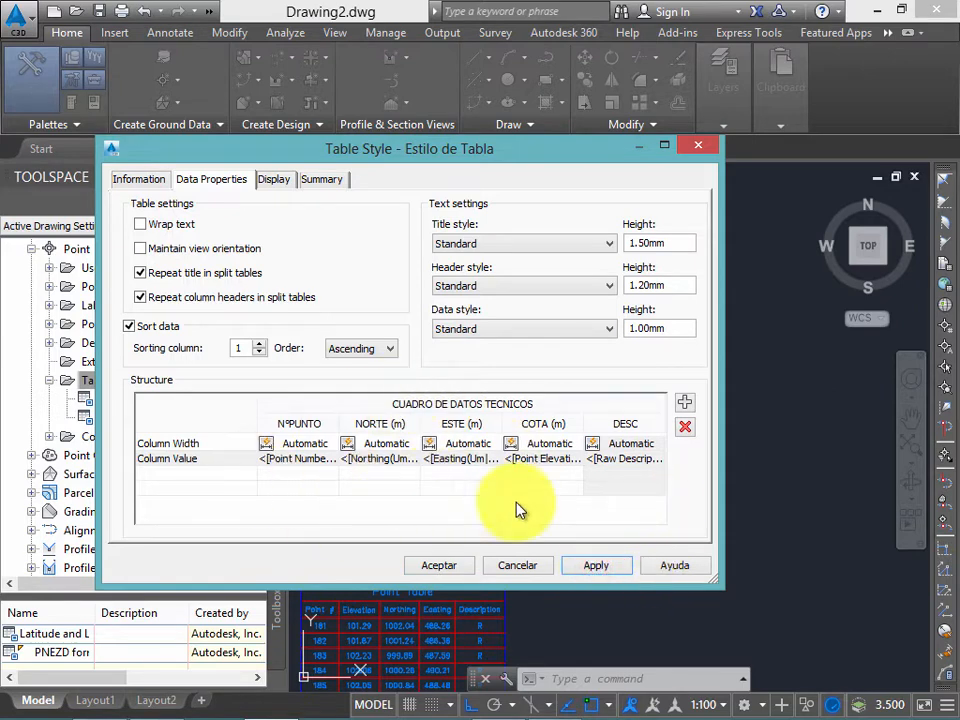
pyautogui.click(591, 567)
# Step: Switch the NºPUNTO column width to Manual and back to Automatic
pyautogui.click(175, 443)
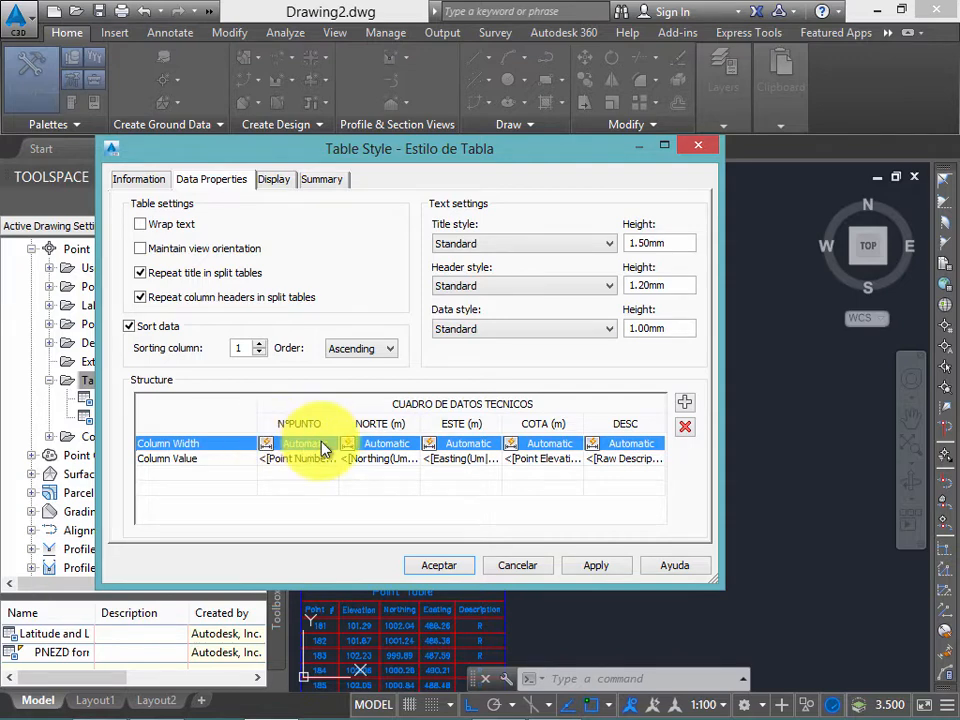
pyautogui.click(267, 447)
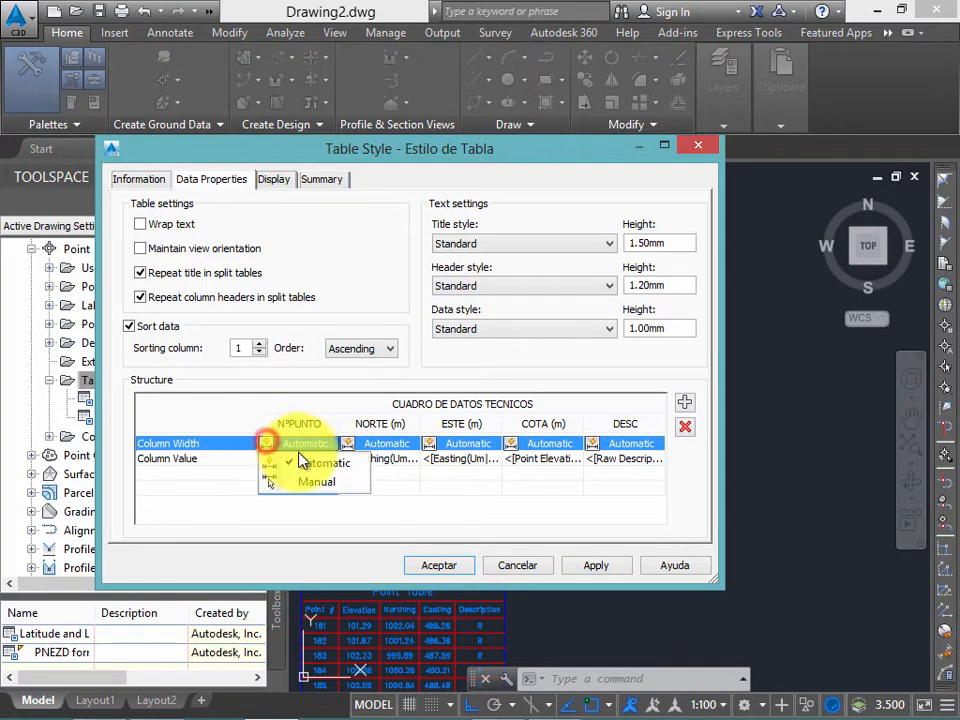
pyautogui.click(341, 484)
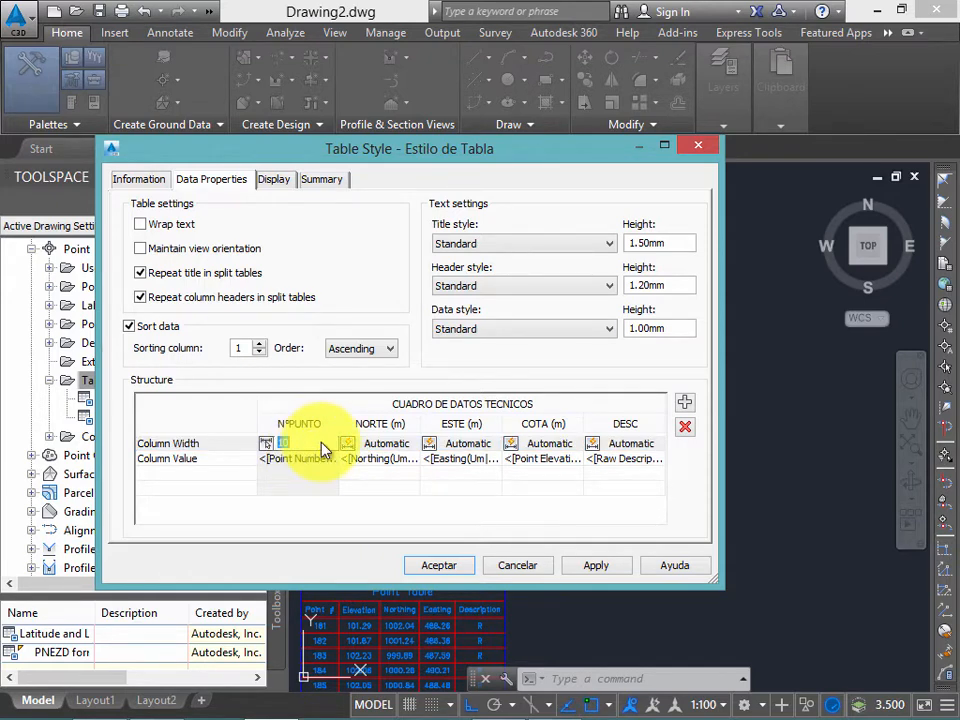
pyautogui.click(312, 446)
pyautogui.click(268, 450)
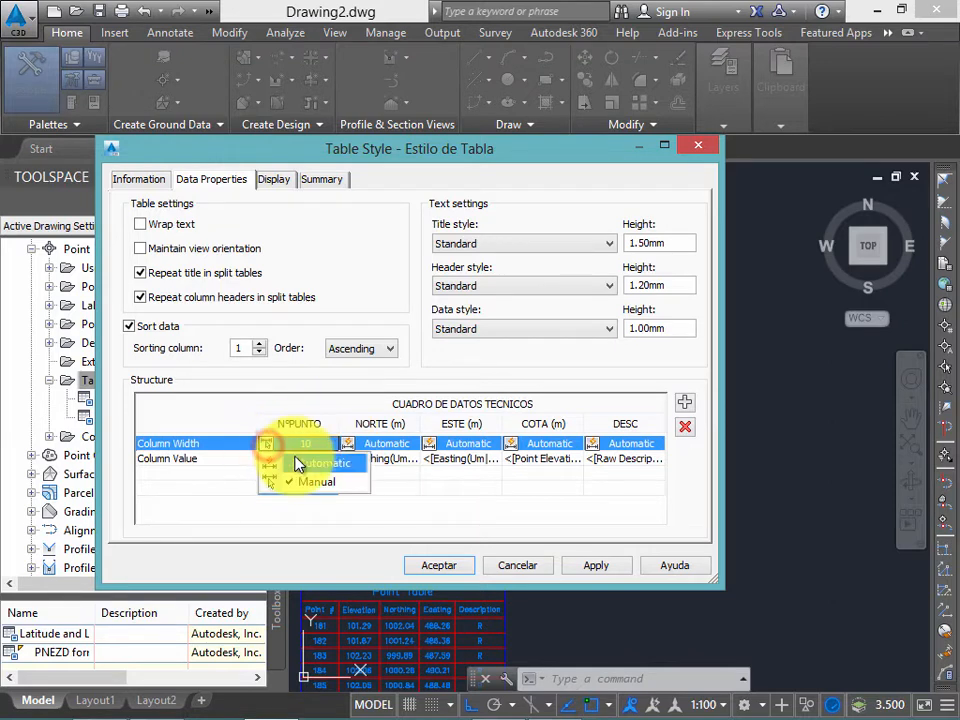
pyautogui.click(325, 456)
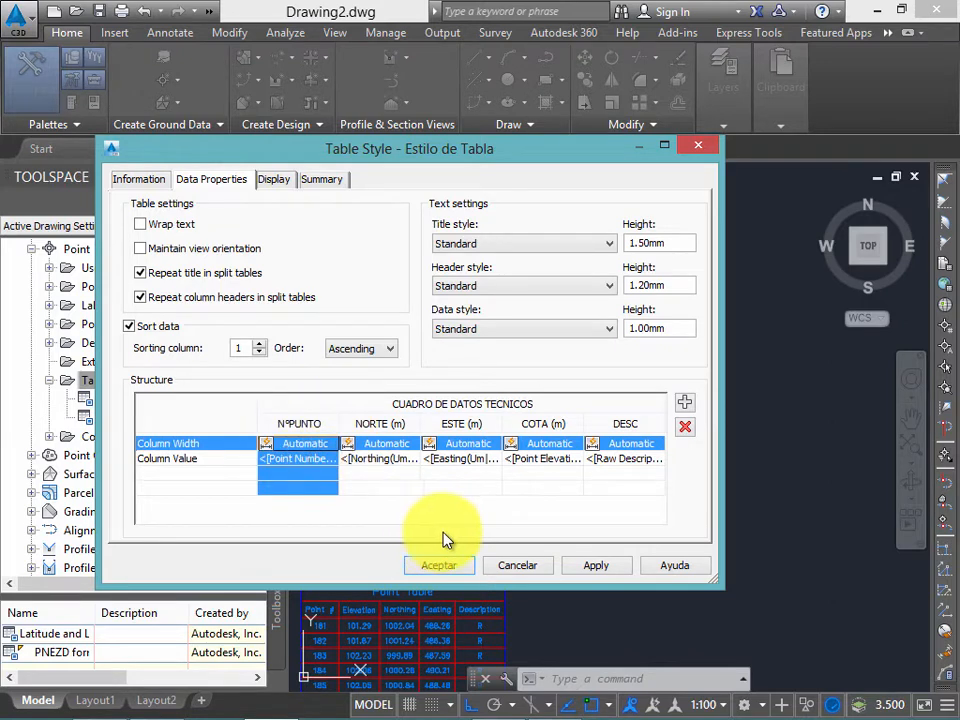
# Step: Examine the modifiers of the Point Number value in the NºPUNTO column and close its editor
pyautogui.click(230, 460)
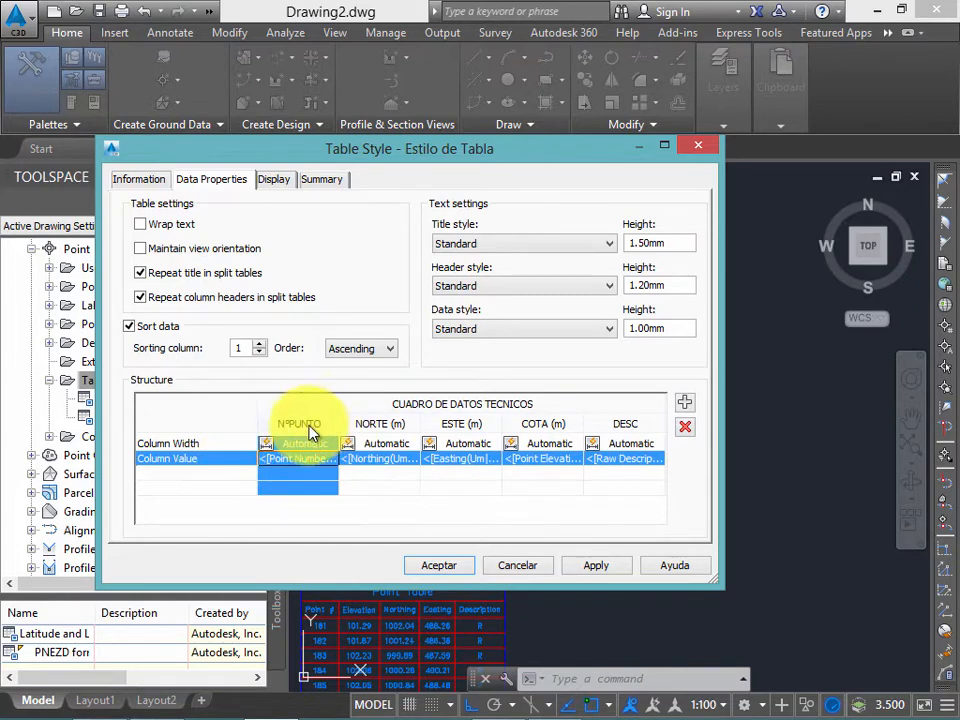
pyautogui.moveTo(311, 427)
pyautogui.mouseDown()
pyautogui.moveTo(311, 412)
pyautogui.moveTo(261, 407)
pyautogui.moveTo(257, 418)
pyautogui.moveTo(312, 422)
pyautogui.mouseUp()
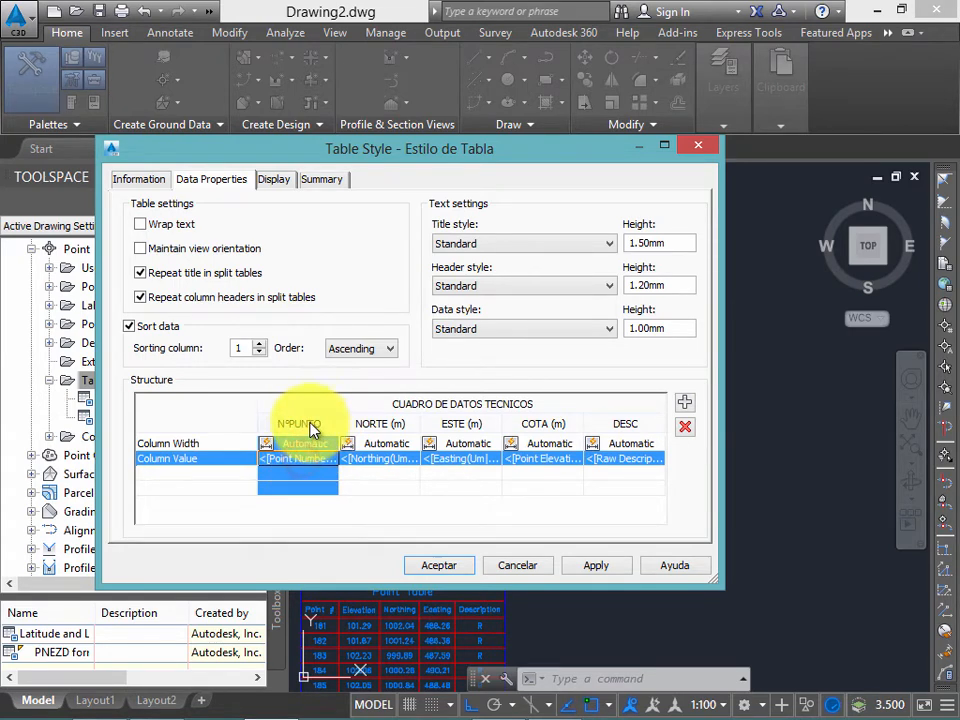
pyautogui.click(301, 461)
pyautogui.doubleClick(301, 462)
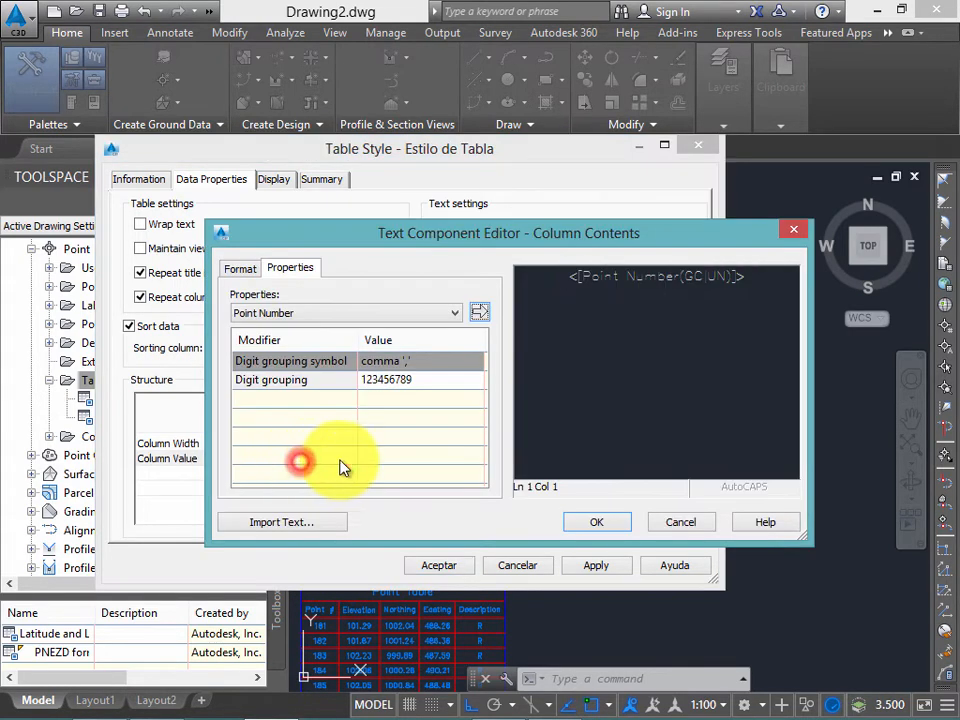
pyautogui.click(662, 287)
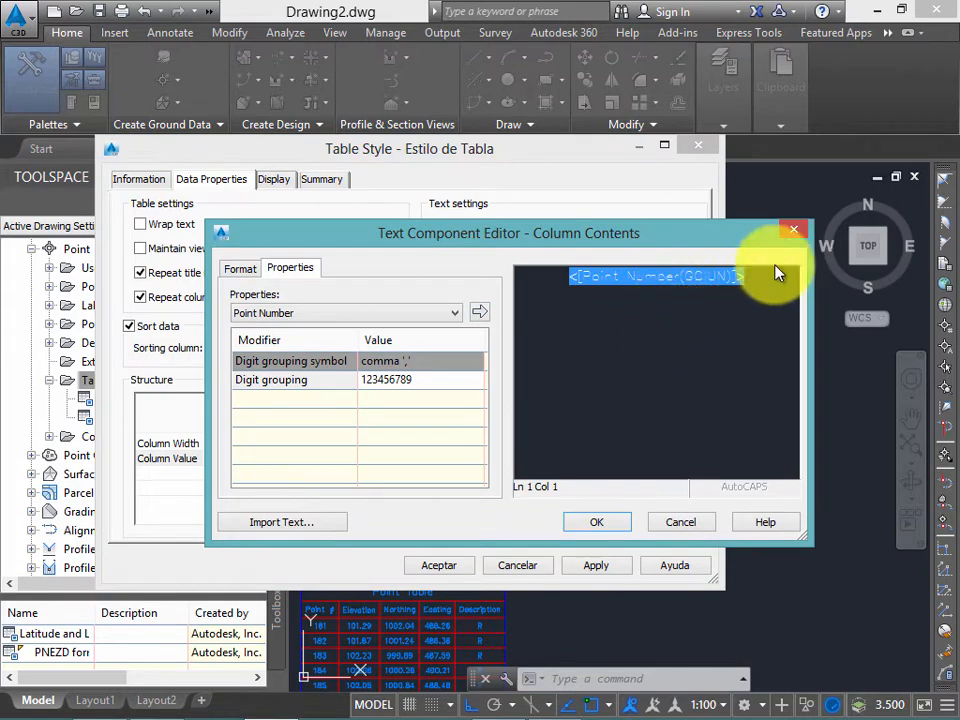
pyautogui.click(793, 229)
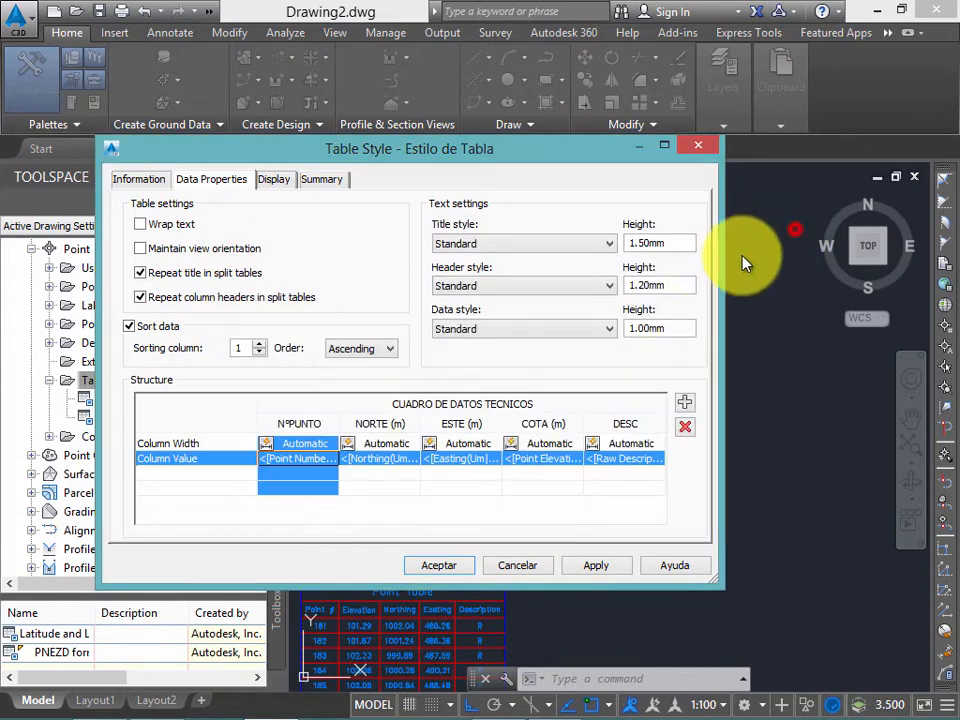
# Step: Try to set the precision of the Northing value in the NORTE (m) column to 0.01
pyautogui.doubleClick(386, 460)
pyautogui.click(652, 302)
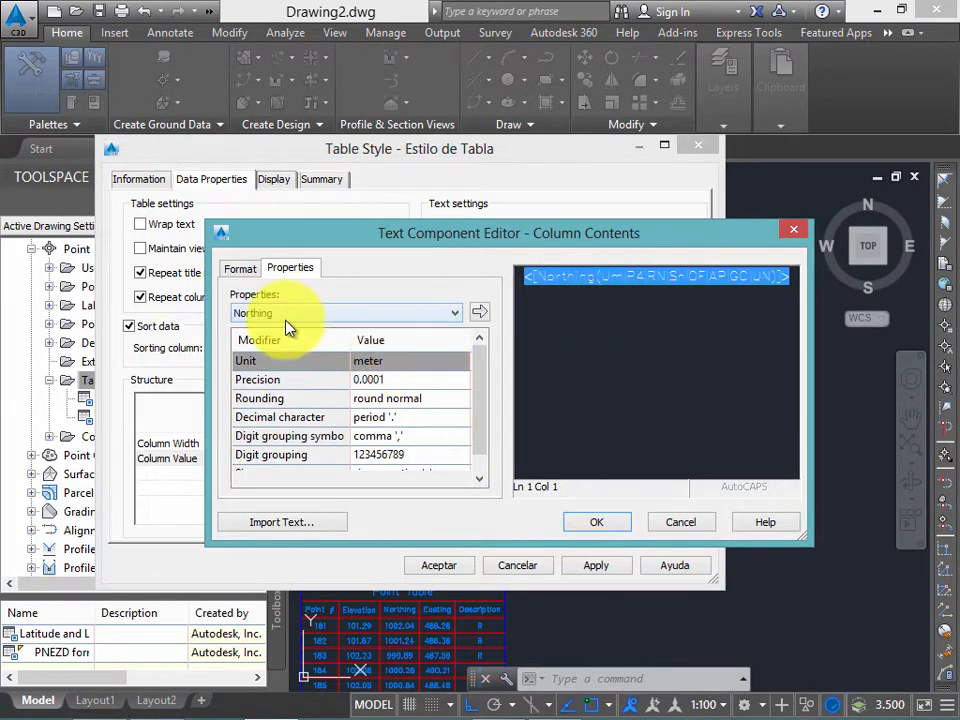
pyautogui.click(388, 380)
pyautogui.click(378, 379)
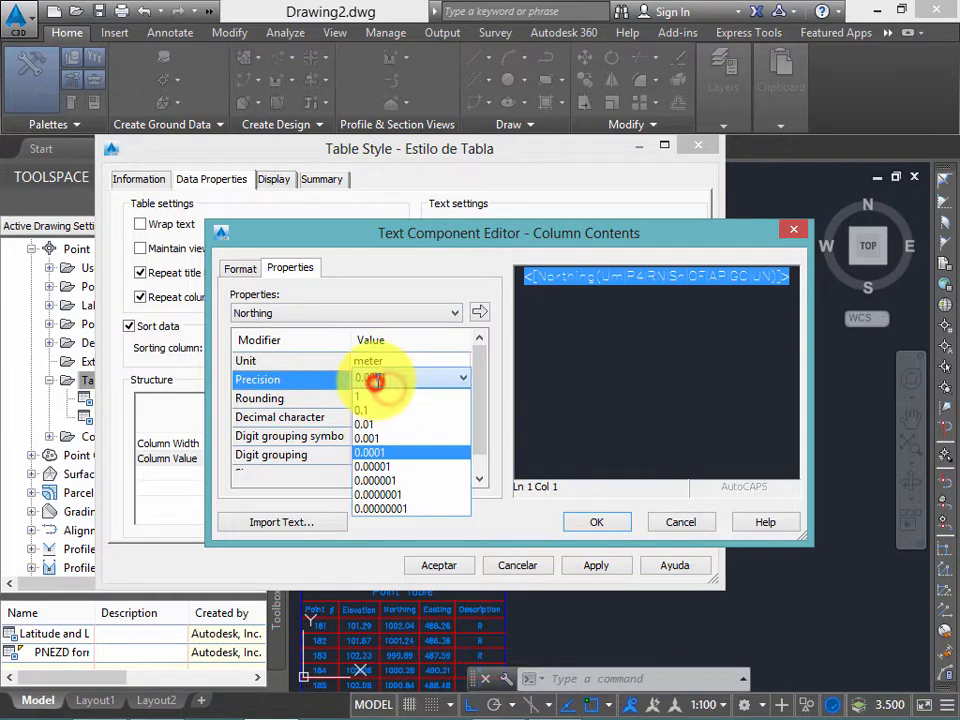
pyautogui.click(384, 424)
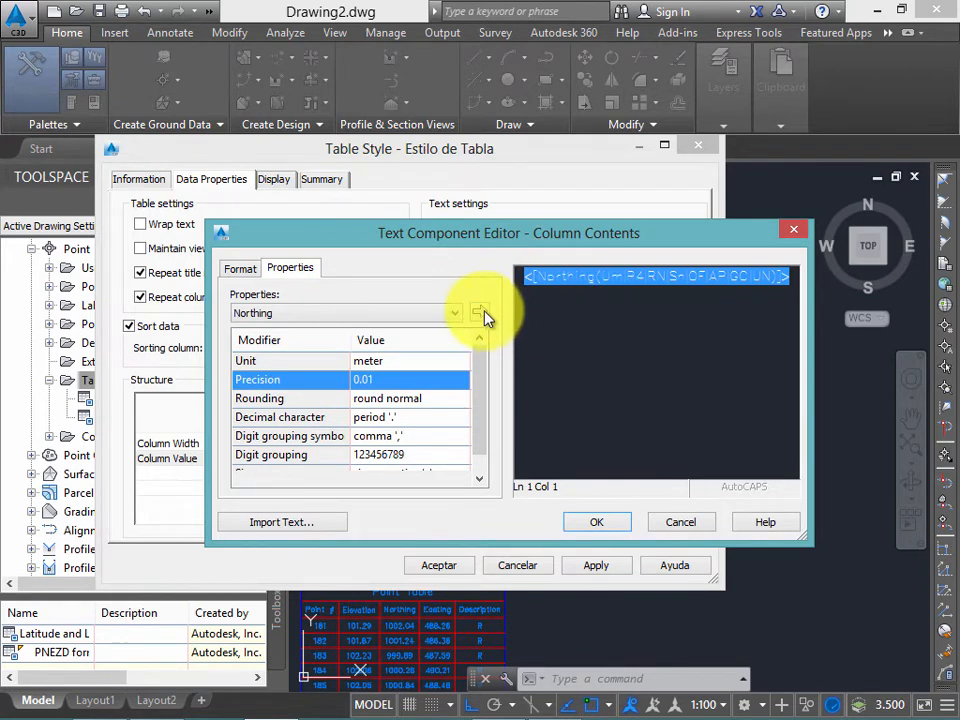
pyautogui.click(596, 522)
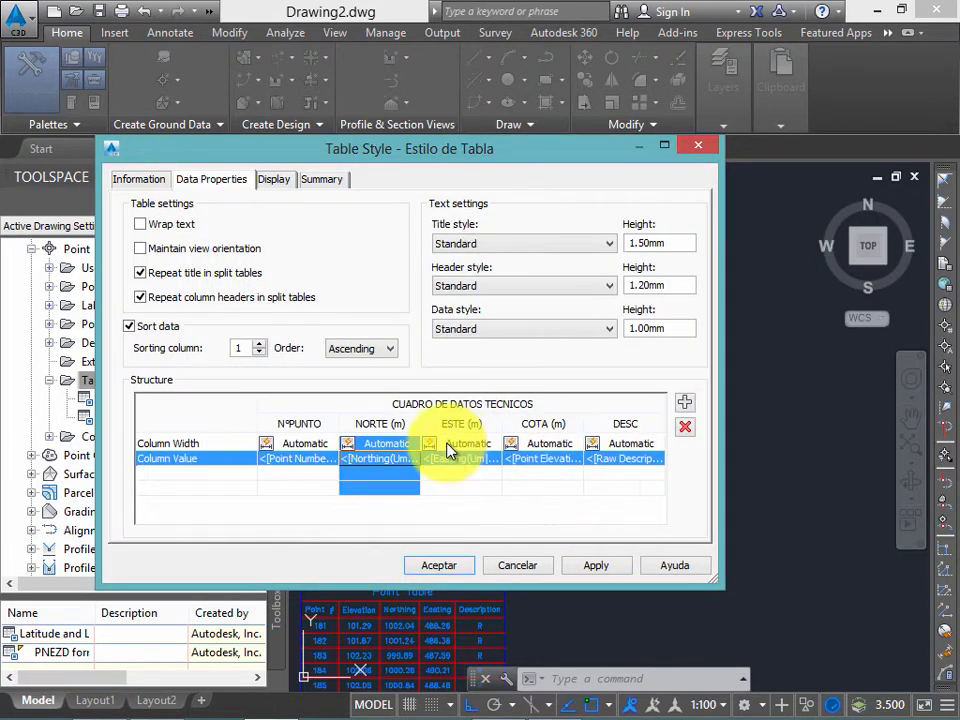
# Step: Set the Northing value's precision to 0.01, update its expression in the NORTE (m) column and accept
pyautogui.doubleClick(369, 461)
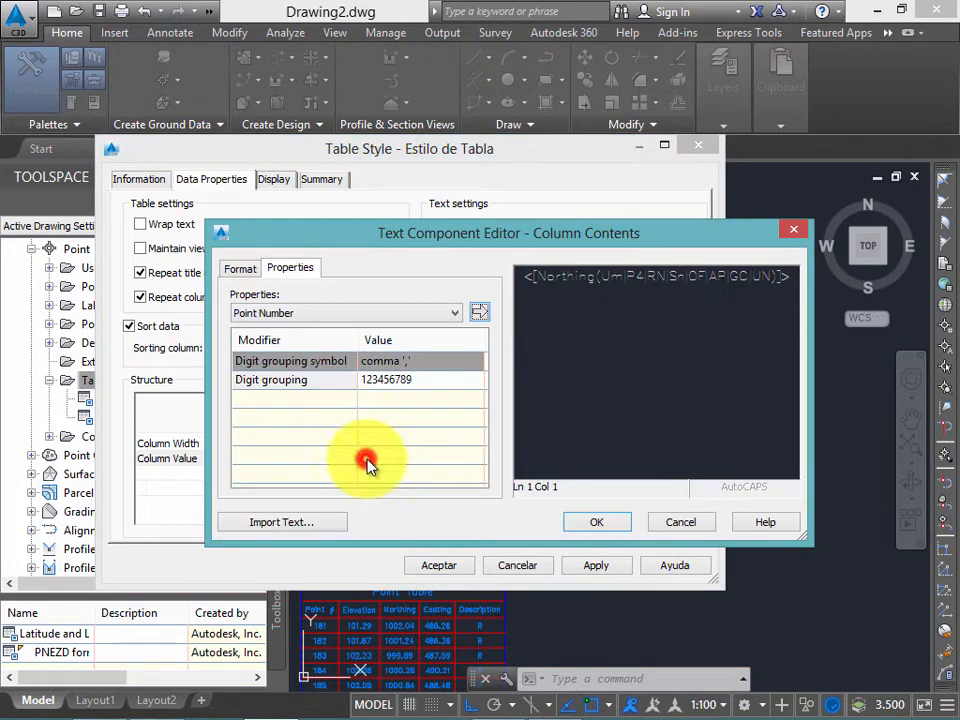
pyautogui.click(620, 300)
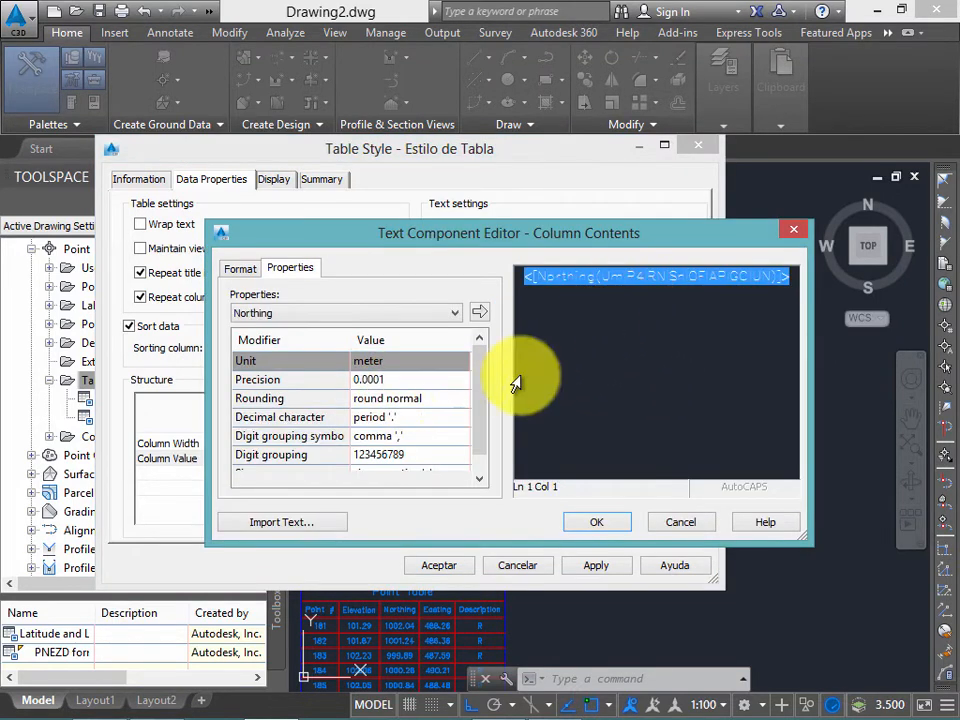
pyautogui.click(397, 380)
pyautogui.click(397, 380)
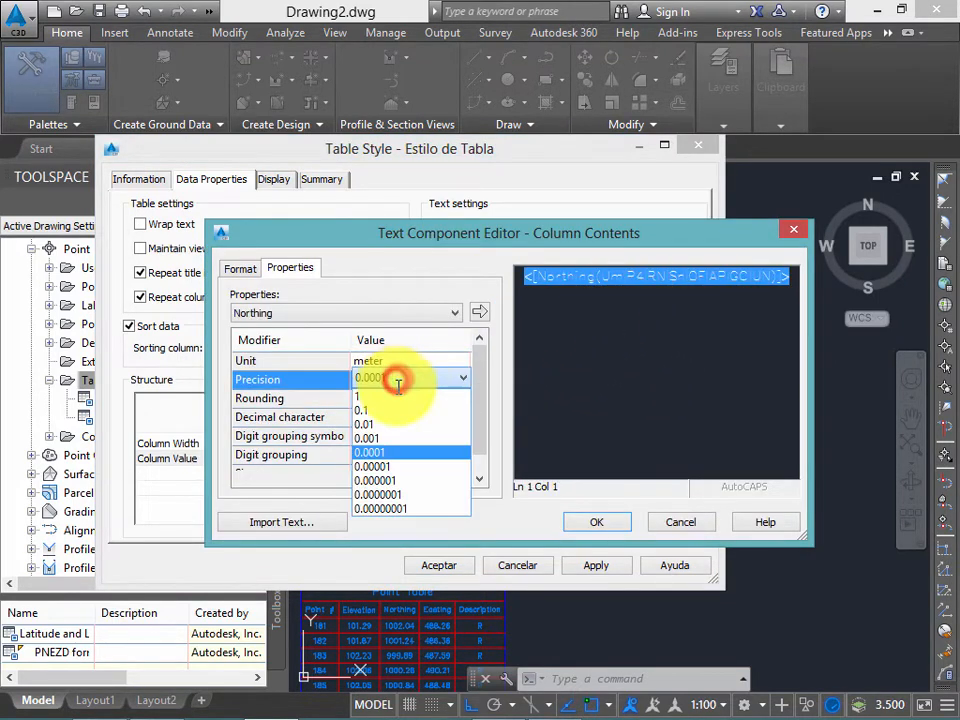
pyautogui.click(382, 423)
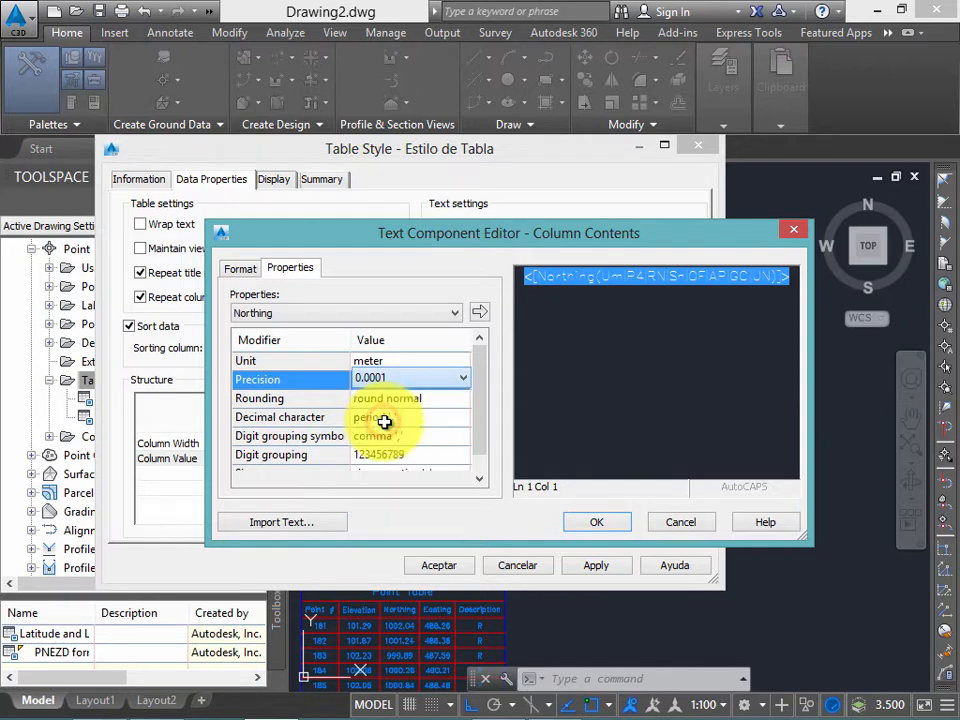
pyautogui.click(481, 313)
pyautogui.click(598, 522)
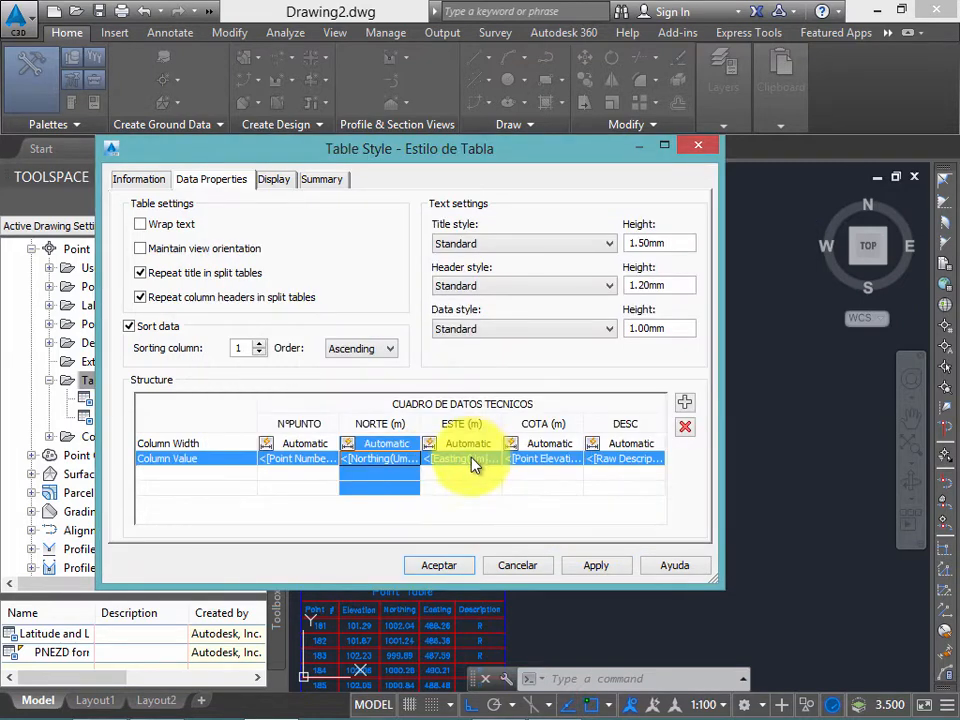
# Step: Set the precision of the Easting value in the ESTE (m) column to 0.01 and accept the change
pyautogui.doubleClick(470, 462)
pyautogui.click(643, 311)
pyautogui.click(640, 279)
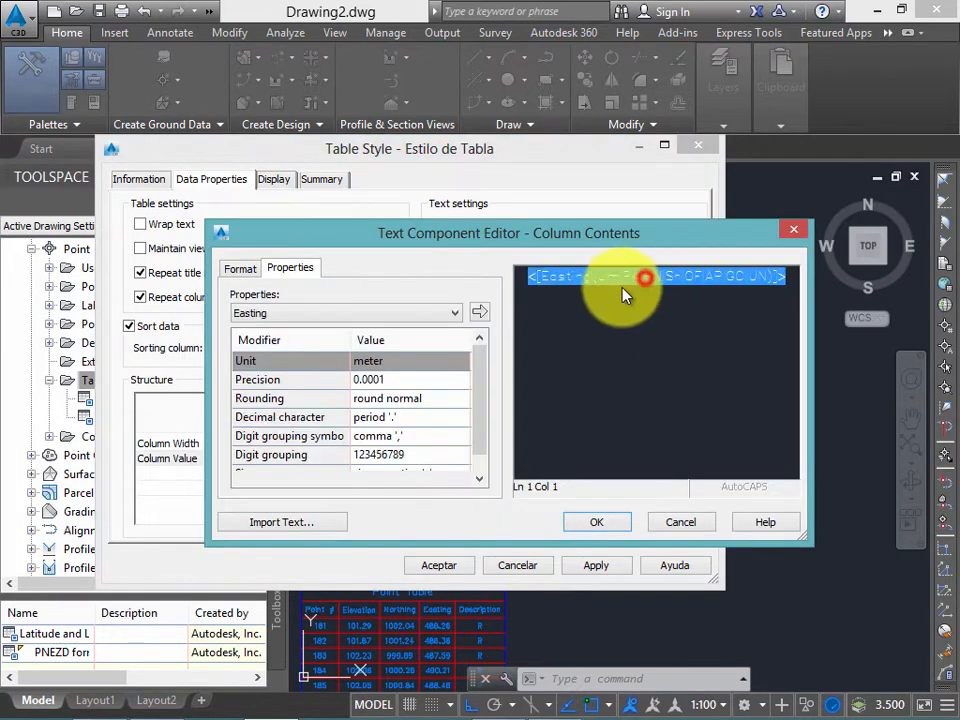
pyautogui.click(386, 380)
pyautogui.click(386, 380)
pyautogui.click(384, 421)
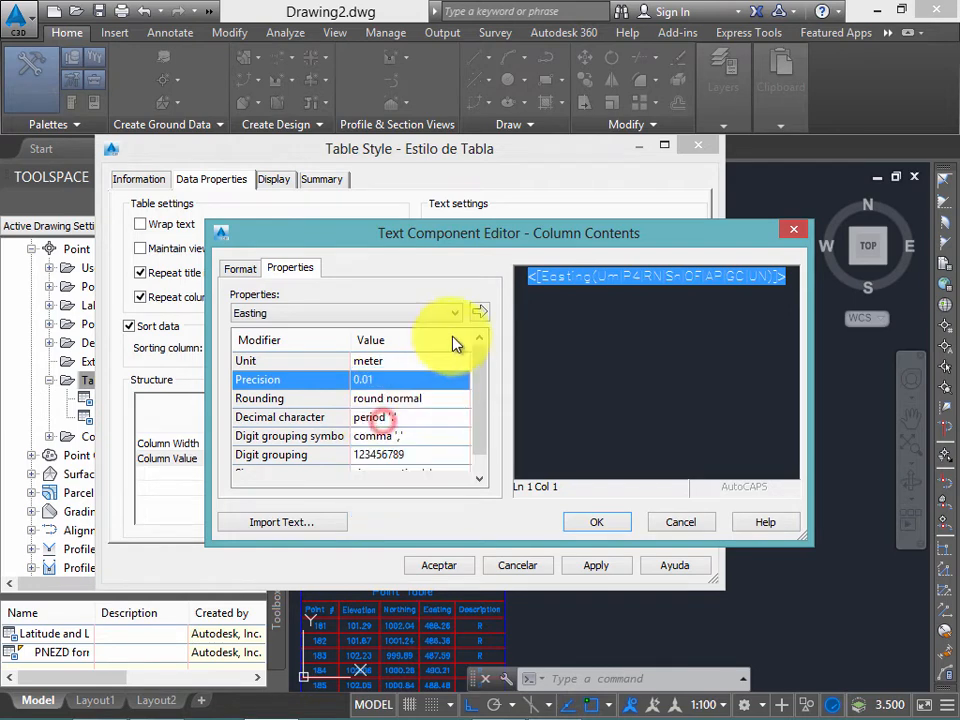
pyautogui.click(606, 521)
# Step: Set the Point Elevation value's precision to 0.01, update its expression in the COTA (m) column and accept
pyautogui.doubleClick(550, 457)
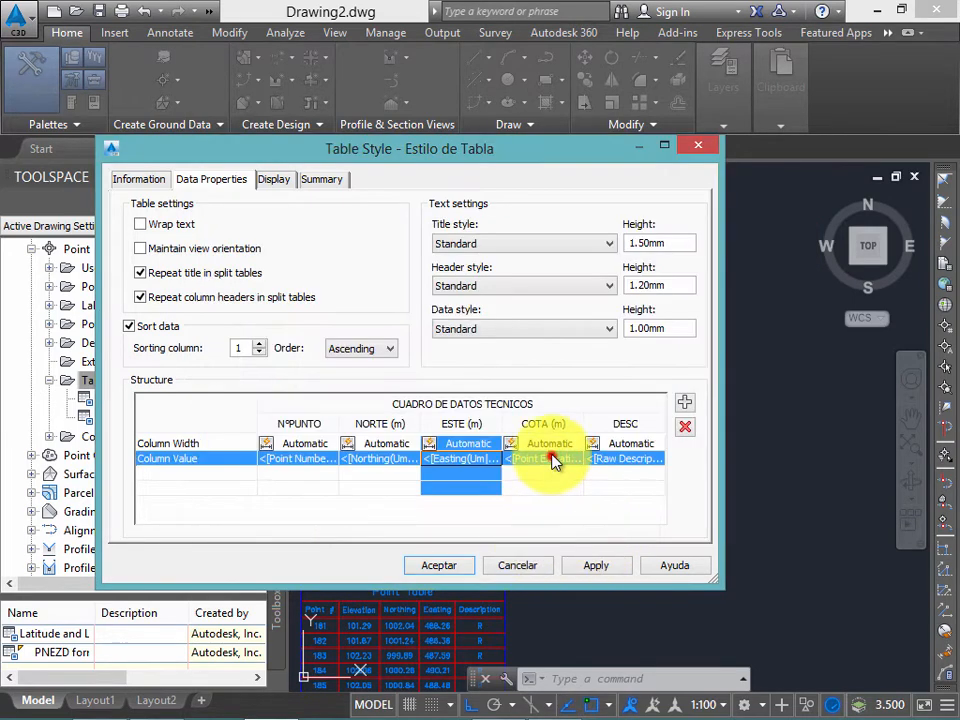
pyautogui.click(621, 292)
pyautogui.click(375, 380)
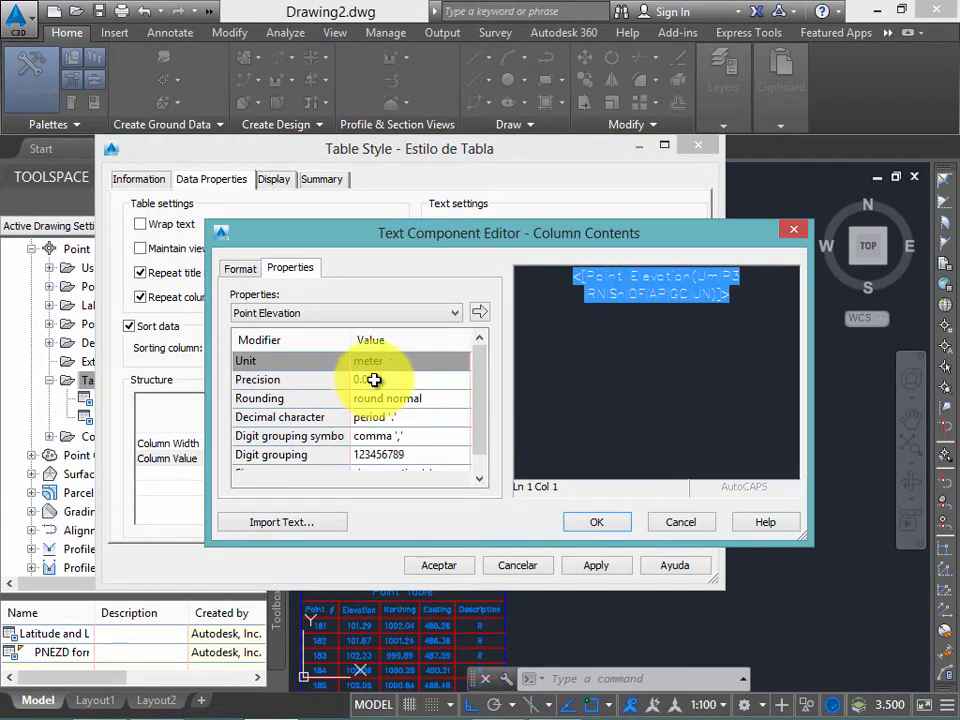
pyautogui.click(372, 379)
pyautogui.click(366, 423)
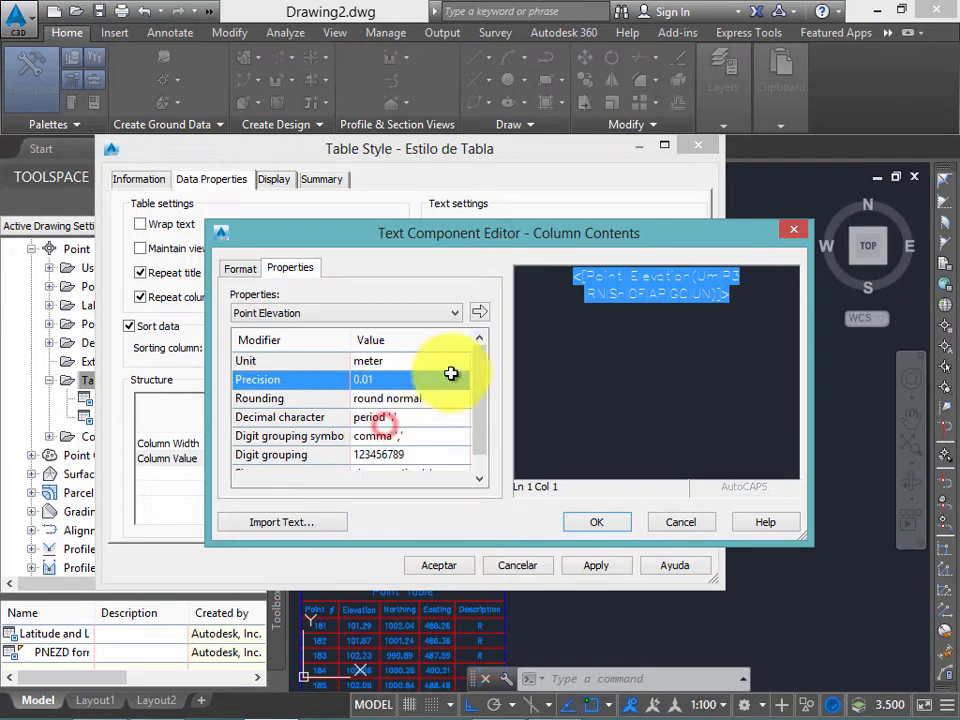
pyautogui.click(480, 313)
pyautogui.click(614, 521)
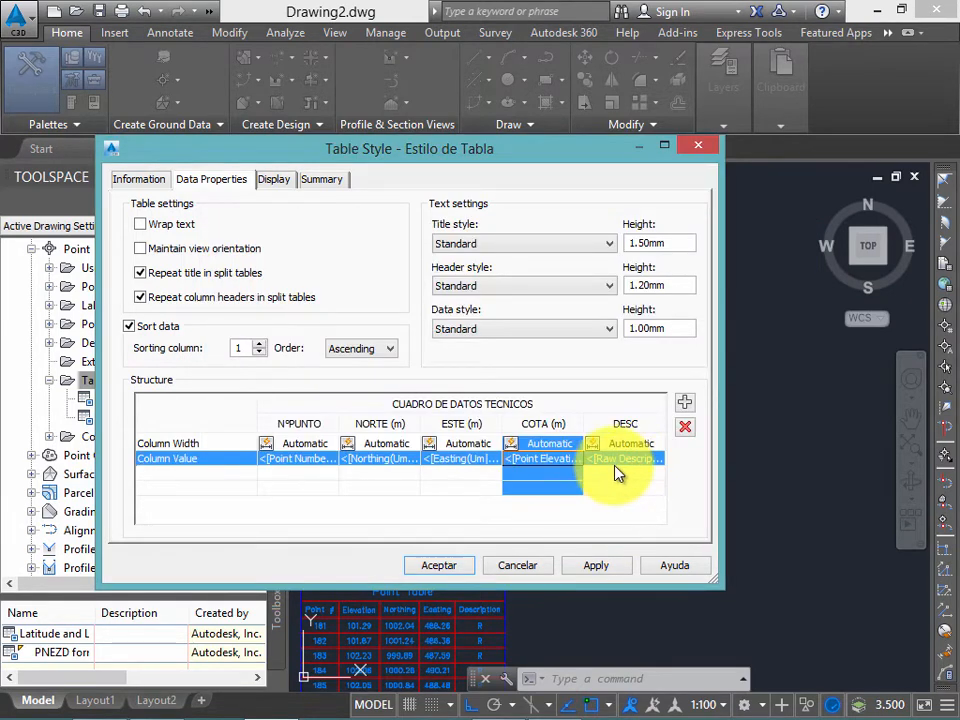
# Step: Examine the modifiers of the Raw Description value in the DESC column and close its editor
pyautogui.doubleClick(623, 462)
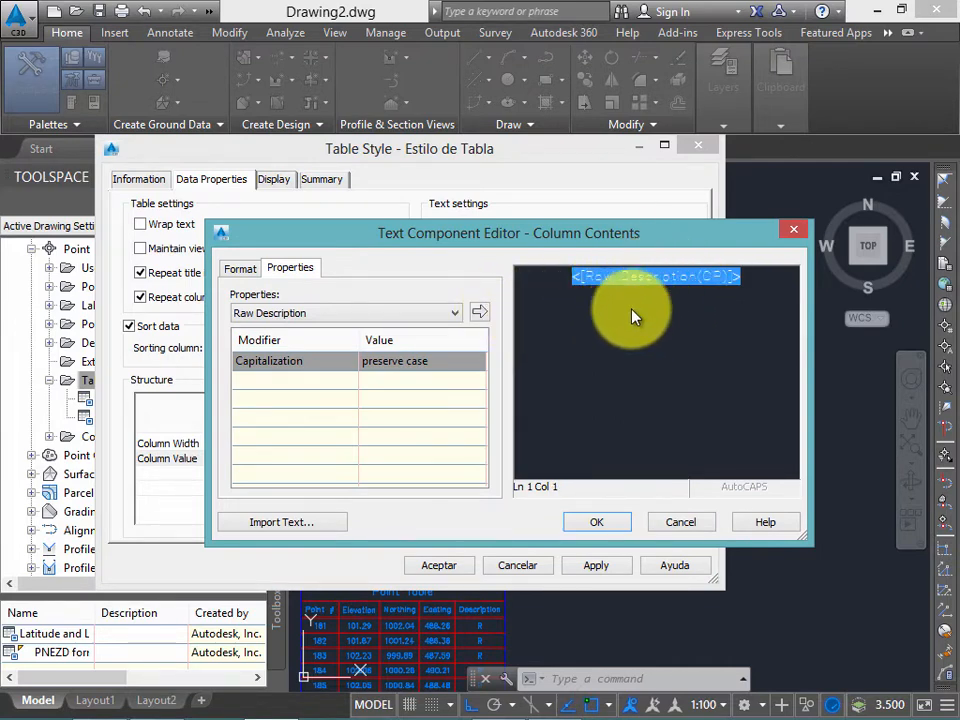
pyautogui.click(590, 521)
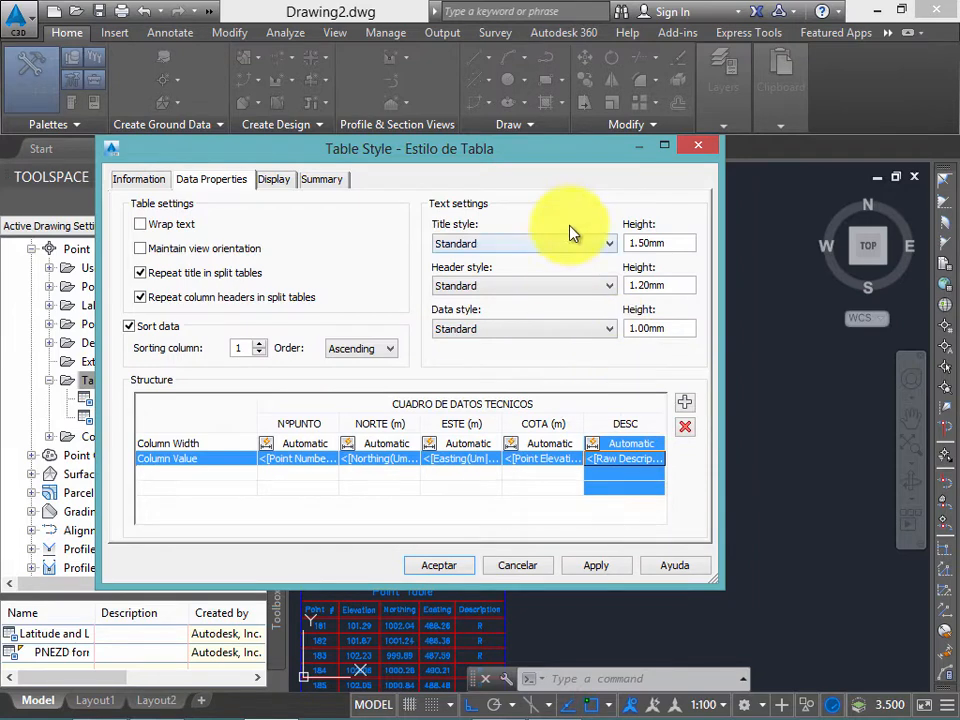
pyautogui.moveTo(533, 148); pyautogui.dragTo(544, 154)
# Step: In the table style's display settings, turn off the visibility of Title Area Fill, Header Area Fill and Data Area Fill
pyautogui.click(285, 184)
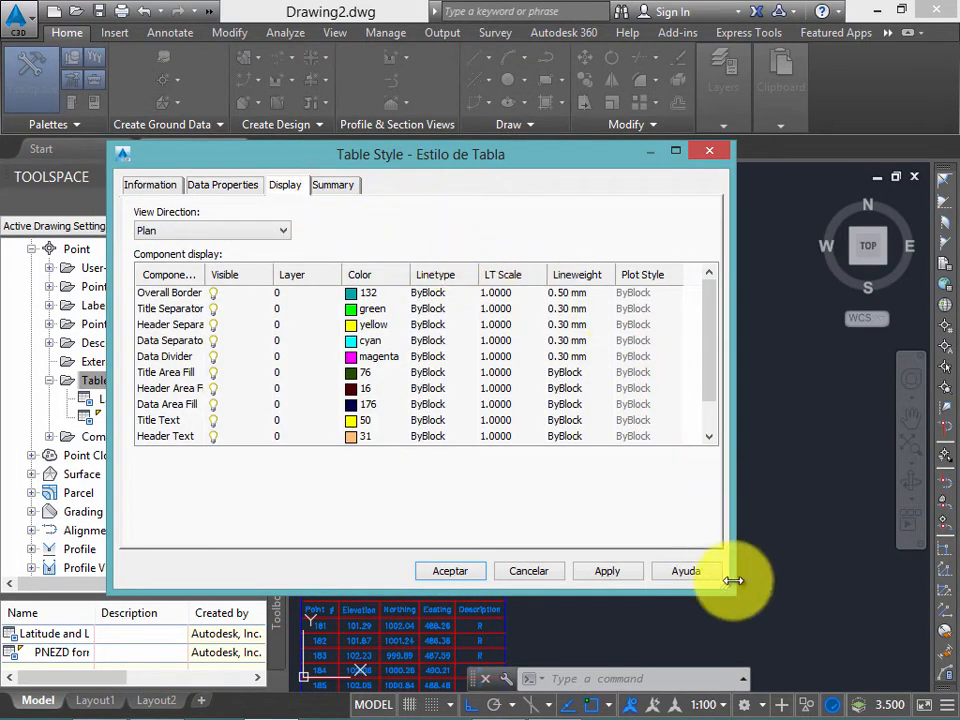
pyautogui.moveTo(722, 594); pyautogui.dragTo(777, 636)
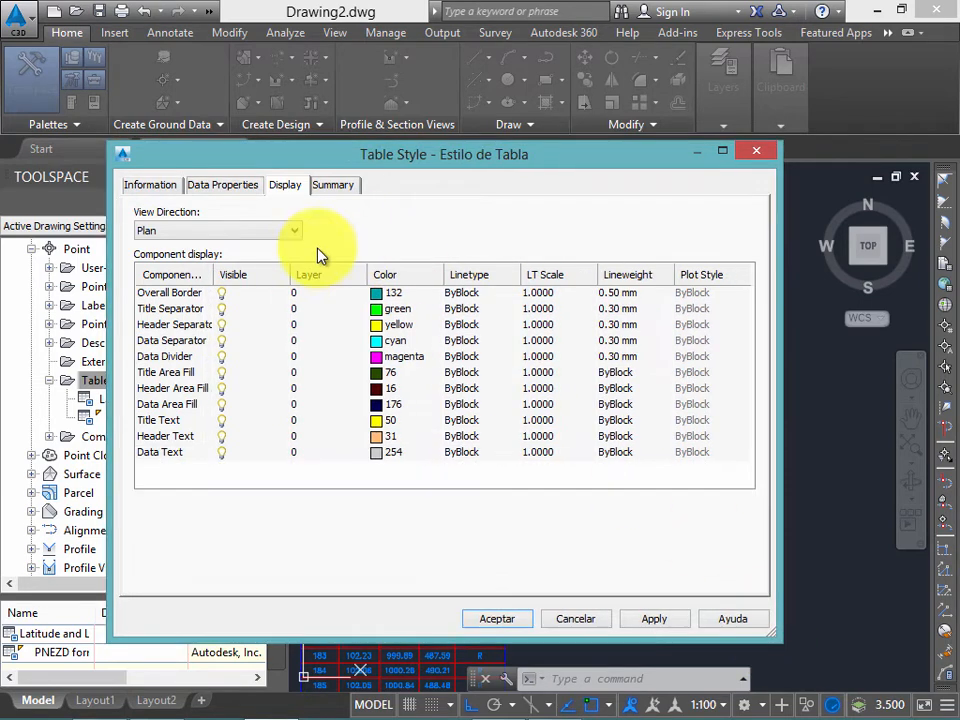
pyautogui.click(178, 374)
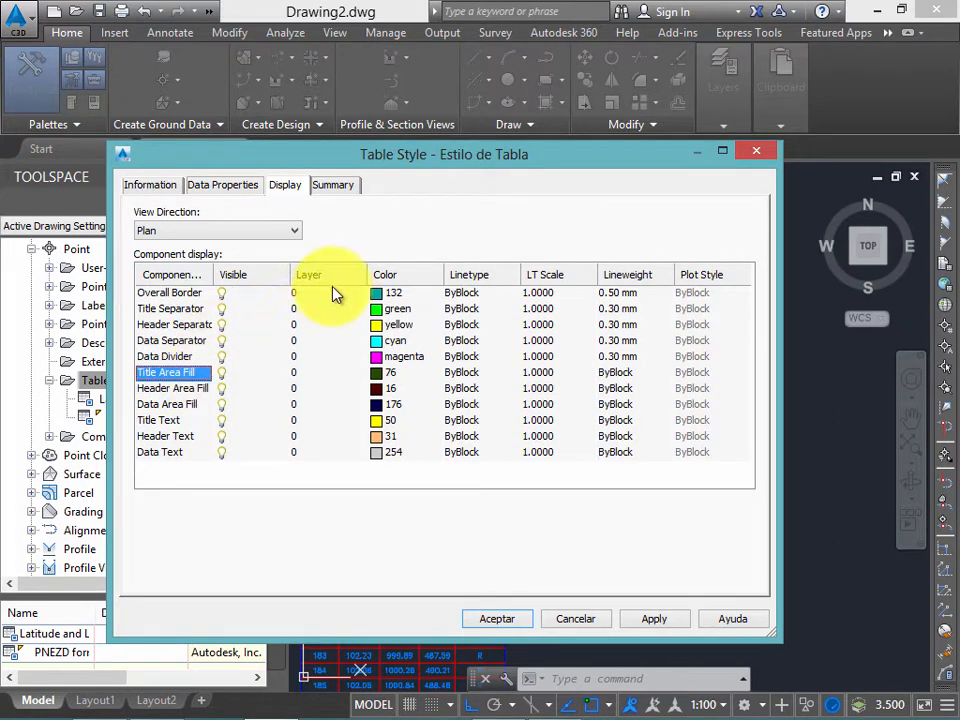
pyautogui.click(171, 389)
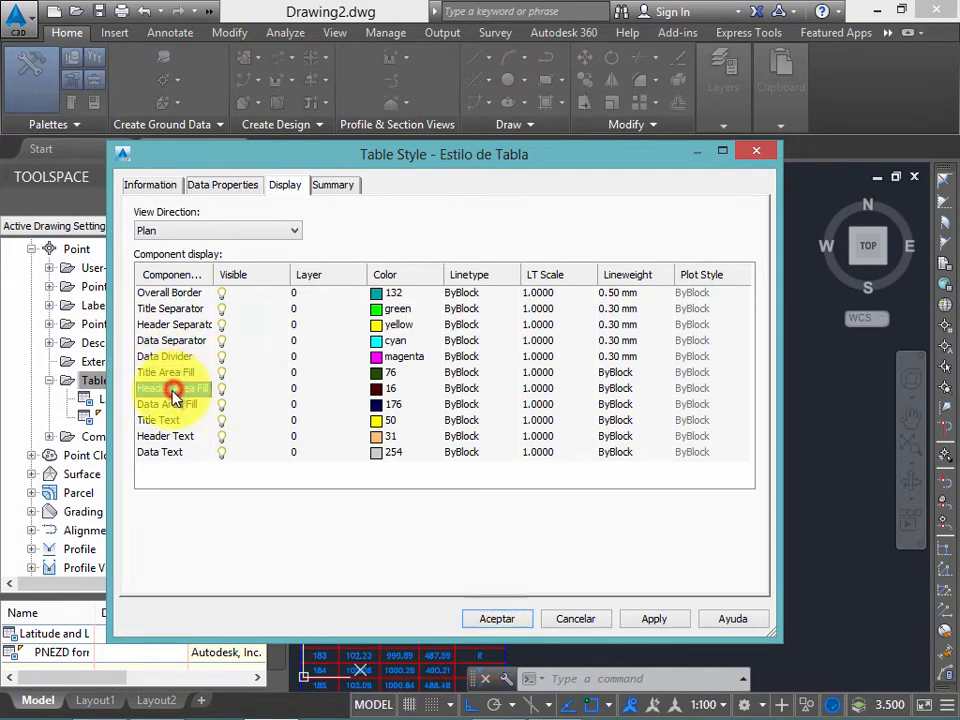
pyautogui.keyDown('shift'); pyautogui.click(172, 373); pyautogui.keyUp('shift')
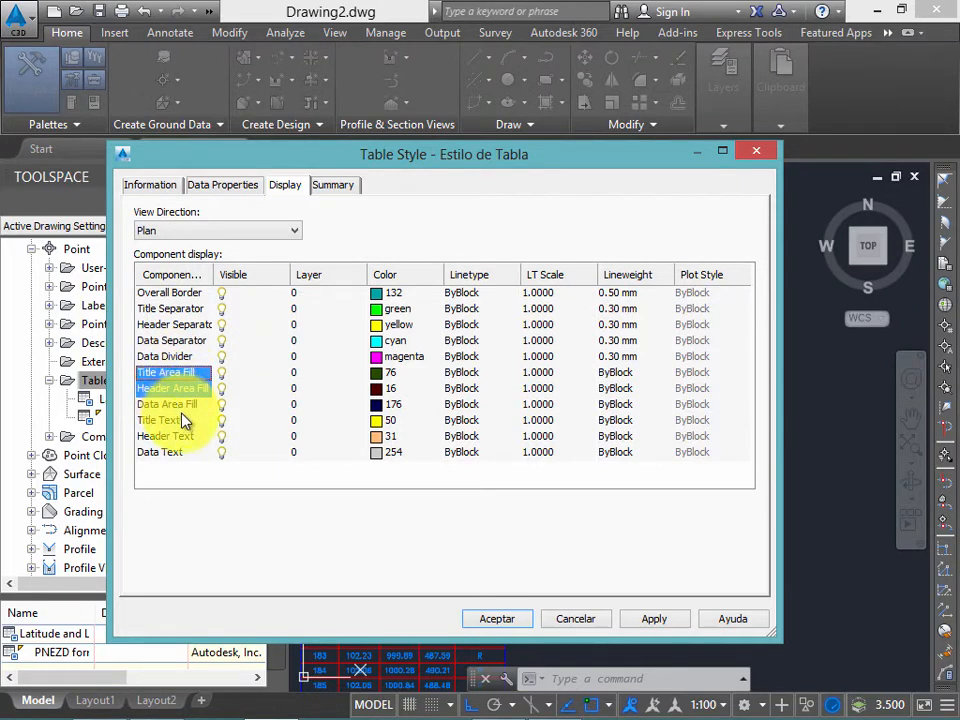
pyautogui.keyDown('shift'); pyautogui.click(176, 404); pyautogui.keyUp('shift')
pyautogui.keyDown('shift'); pyautogui.click(171, 376); pyautogui.keyUp('shift')
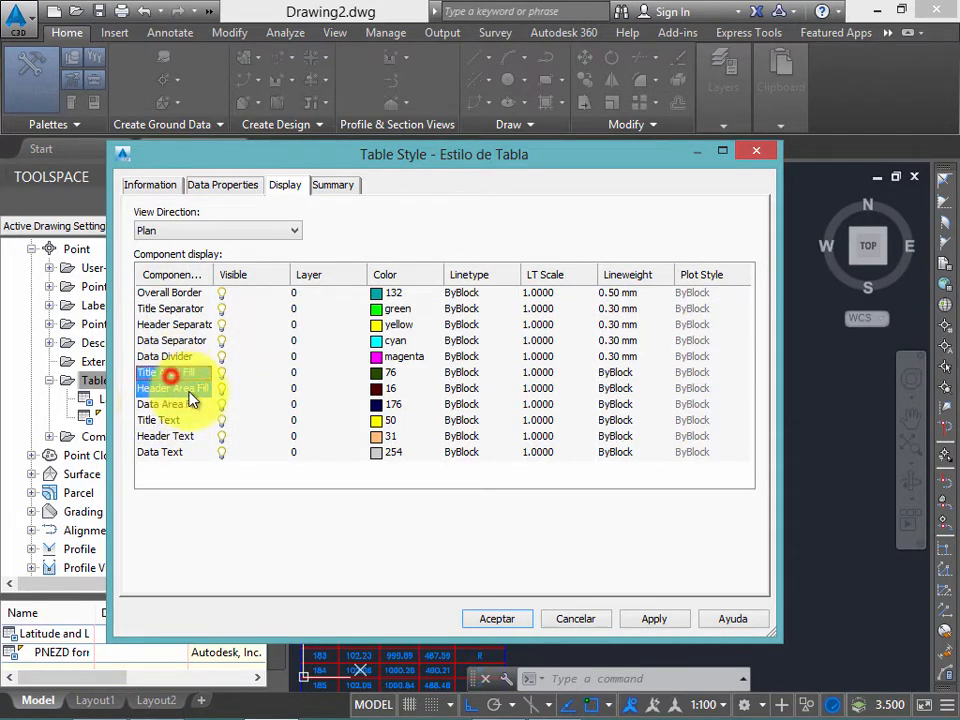
pyautogui.keyDown('shift'); pyautogui.click(181, 409); pyautogui.keyUp('shift')
pyautogui.click(180, 374)
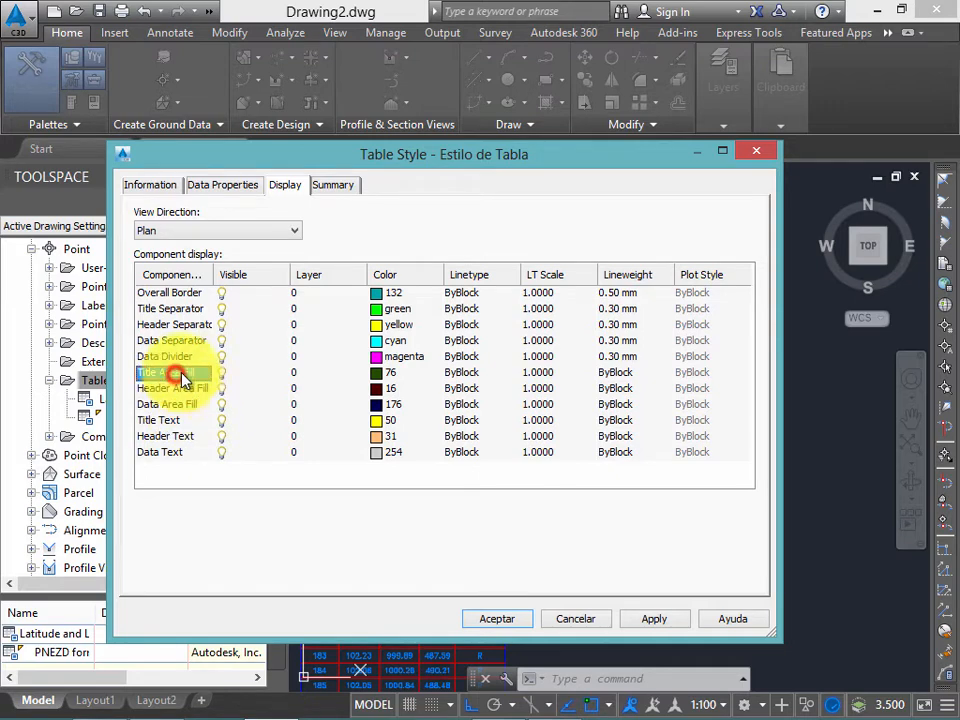
pyautogui.keyDown('shift'); pyautogui.click(178, 410); pyautogui.keyUp('shift')
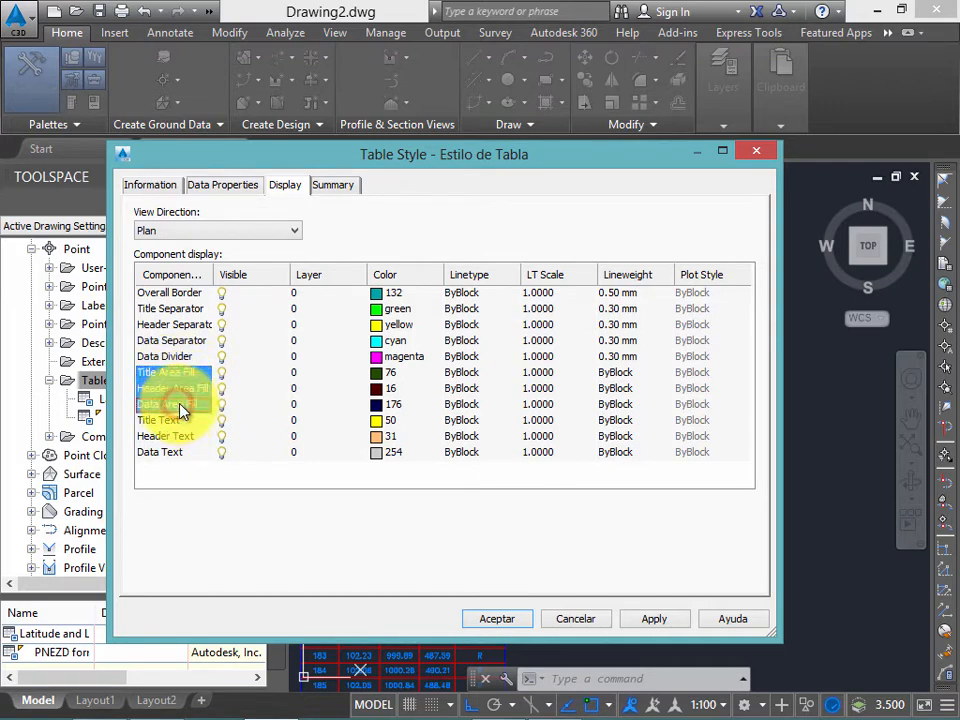
pyautogui.click(221, 372)
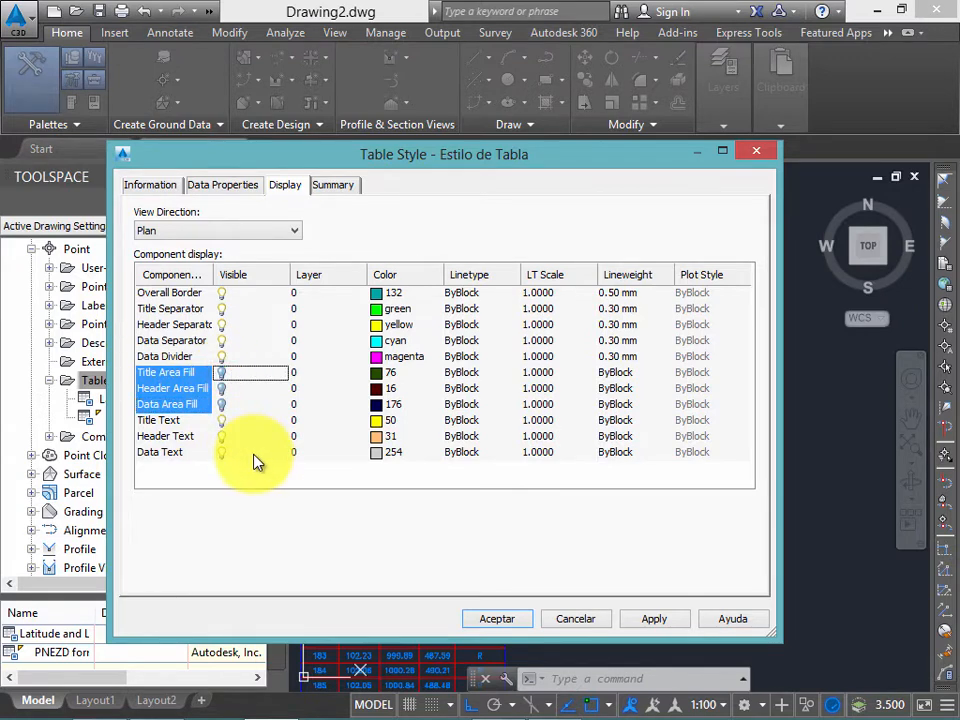
# Step: Create a yellow layer named _Bordes and assign it to the Overall Border component
pyautogui.click(309, 294)
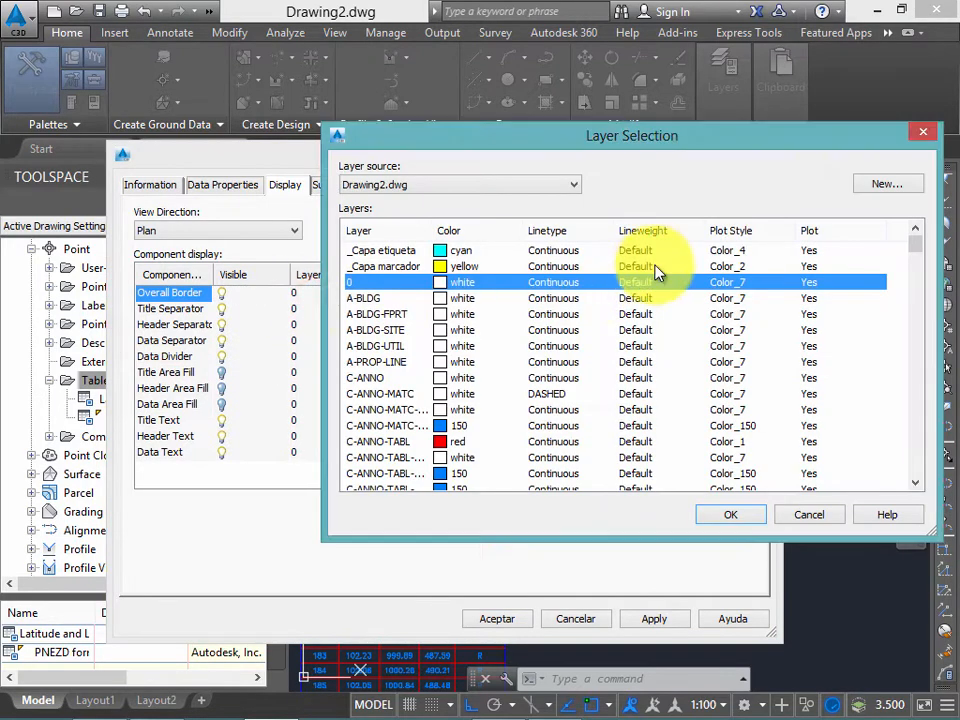
pyautogui.click(923, 132)
pyautogui.click(296, 304)
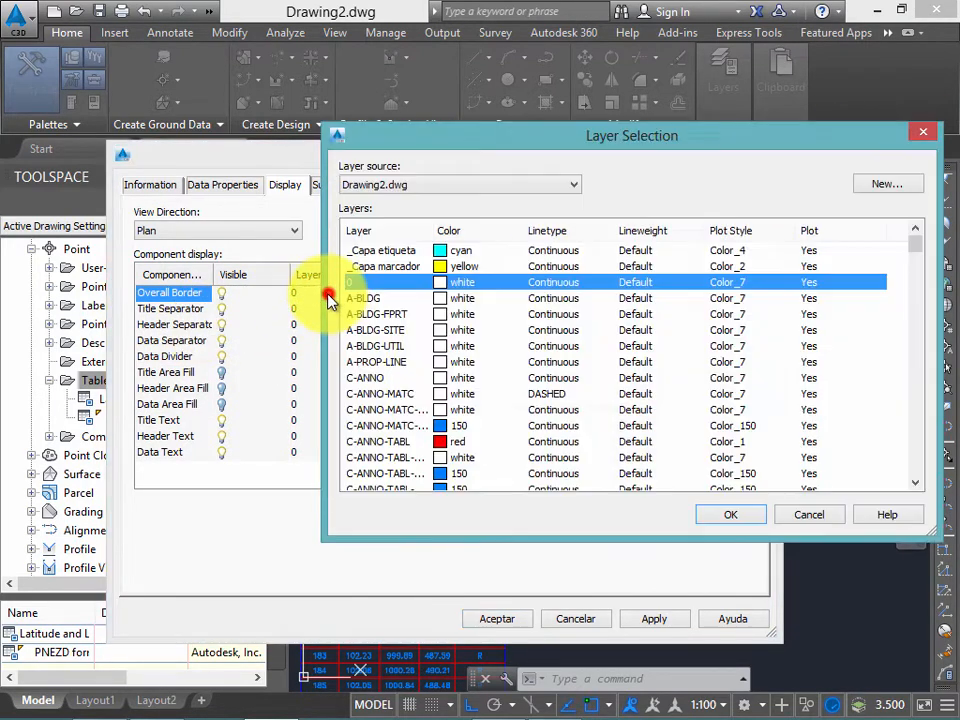
pyautogui.click(888, 184)
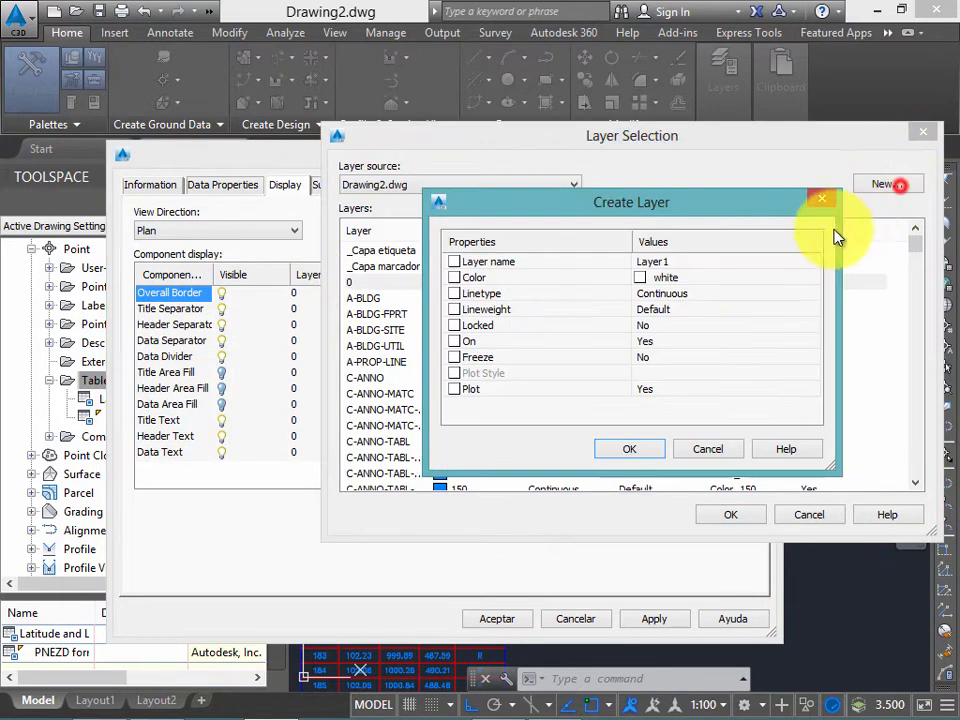
pyautogui.click(678, 264)
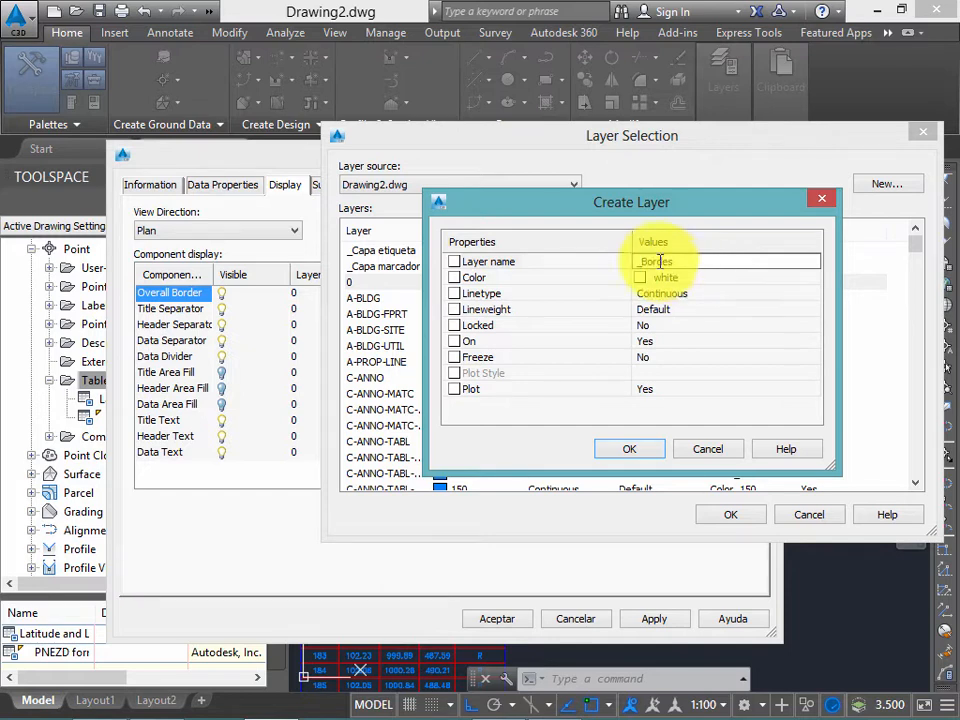
pyautogui.click(686, 277)
pyautogui.click(813, 280)
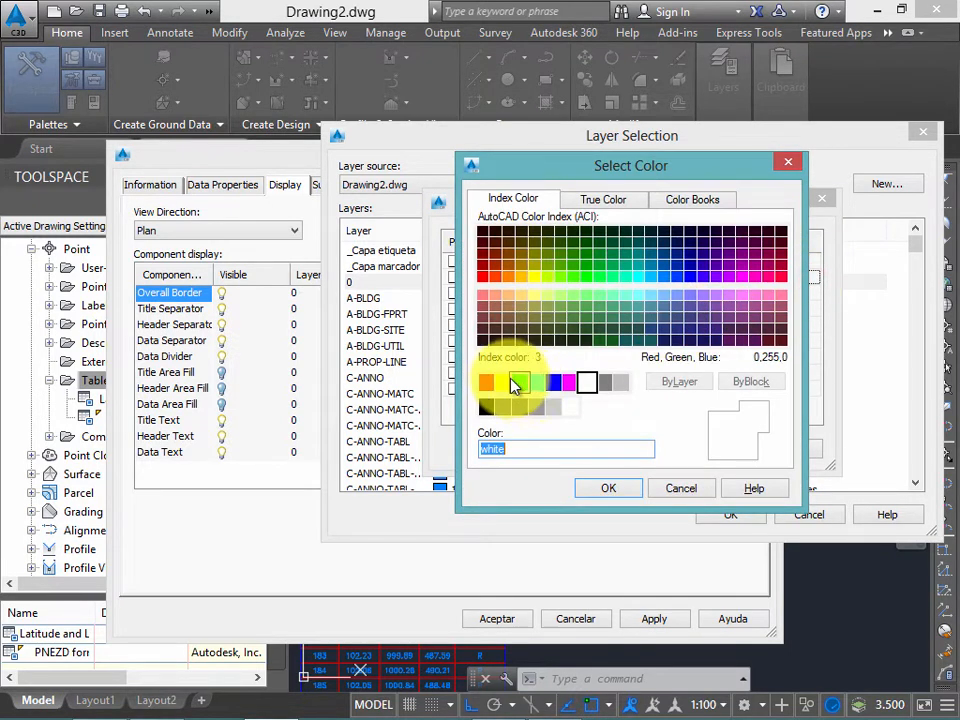
pyautogui.click(502, 382)
pyautogui.click(610, 488)
pyautogui.click(656, 455)
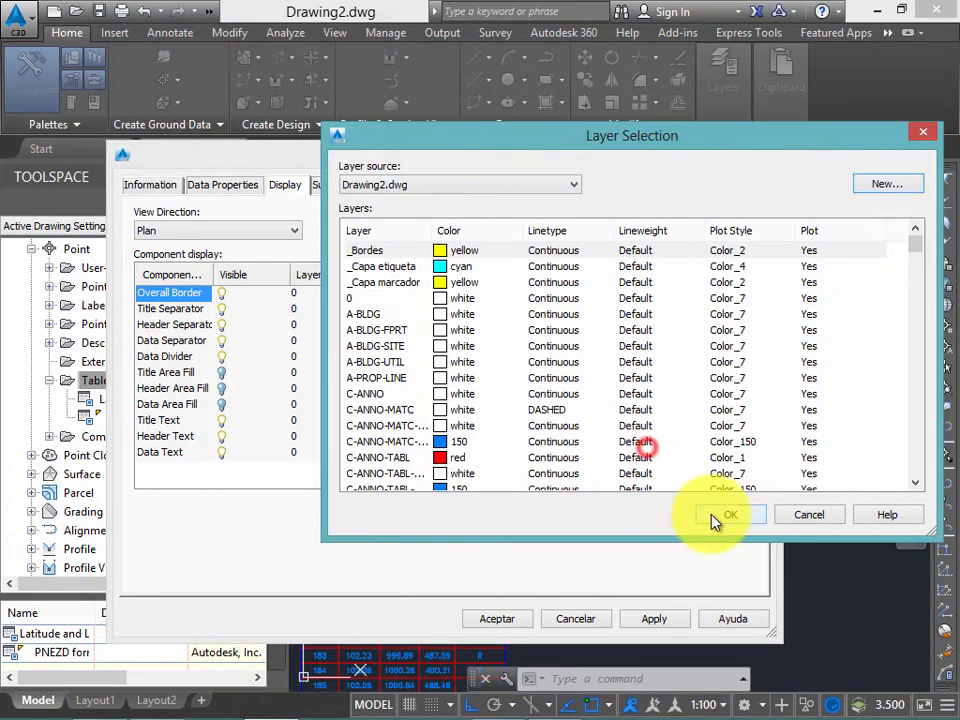
pyautogui.click(728, 514)
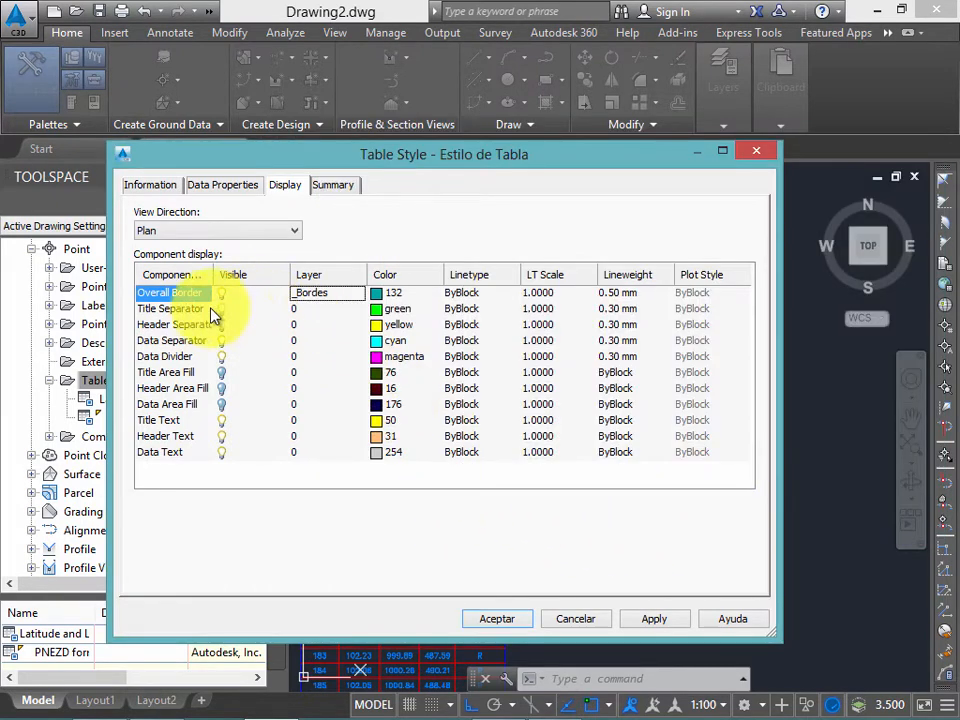
# Step: Assign the _Bordes layer to the Title Separator, Header Separator, Data Separator and Data Divider components
pyautogui.click(165, 309)
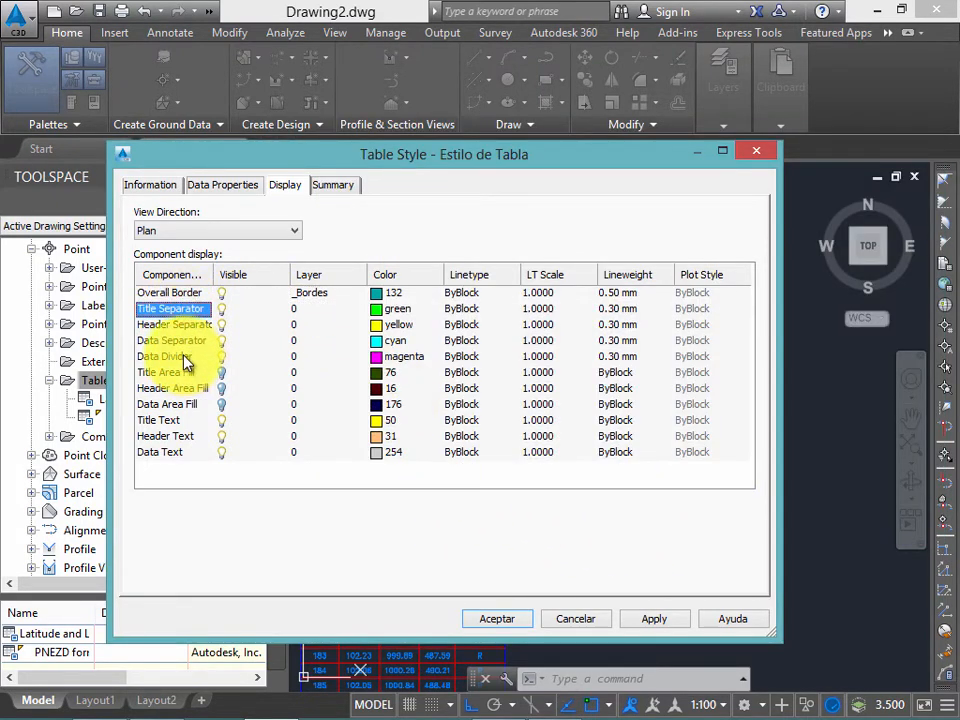
pyautogui.keyDown('shift'); pyautogui.click(180, 357); pyautogui.keyUp('shift')
pyautogui.click(305, 310)
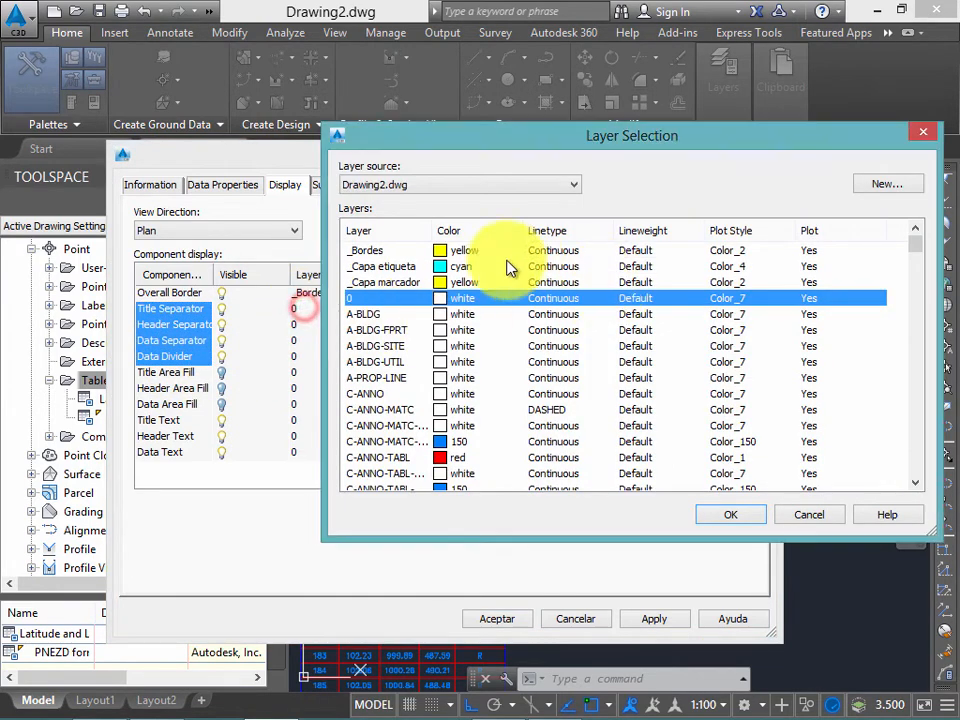
pyautogui.click(402, 251)
pyautogui.click(730, 514)
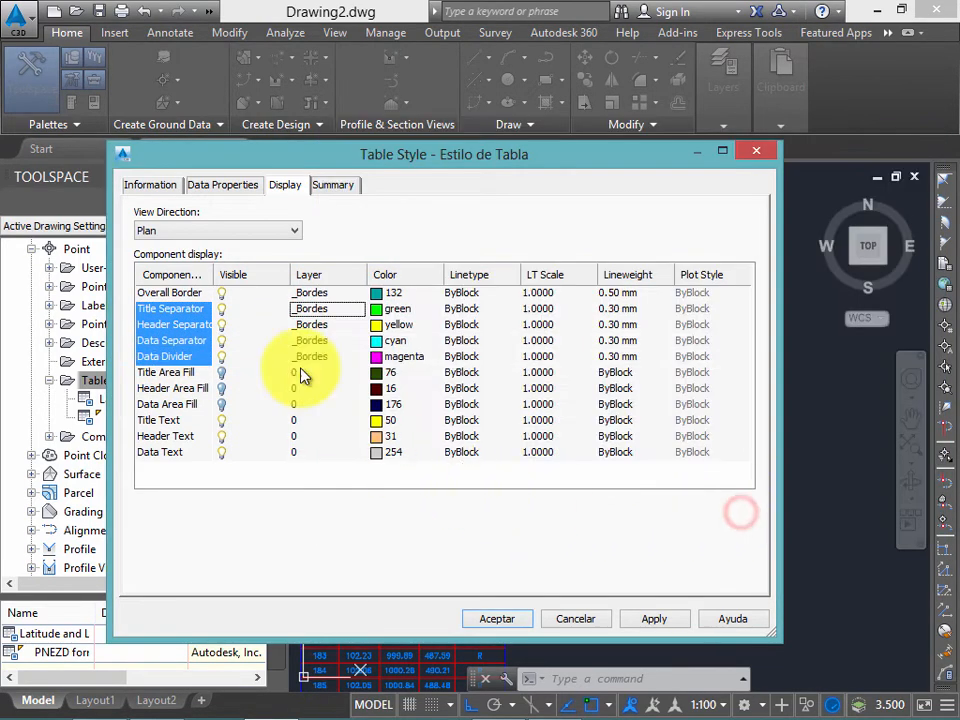
# Step: Create a green layer named _Texto and assign it to the Title Text component
pyautogui.click(175, 421)
pyautogui.click(300, 421)
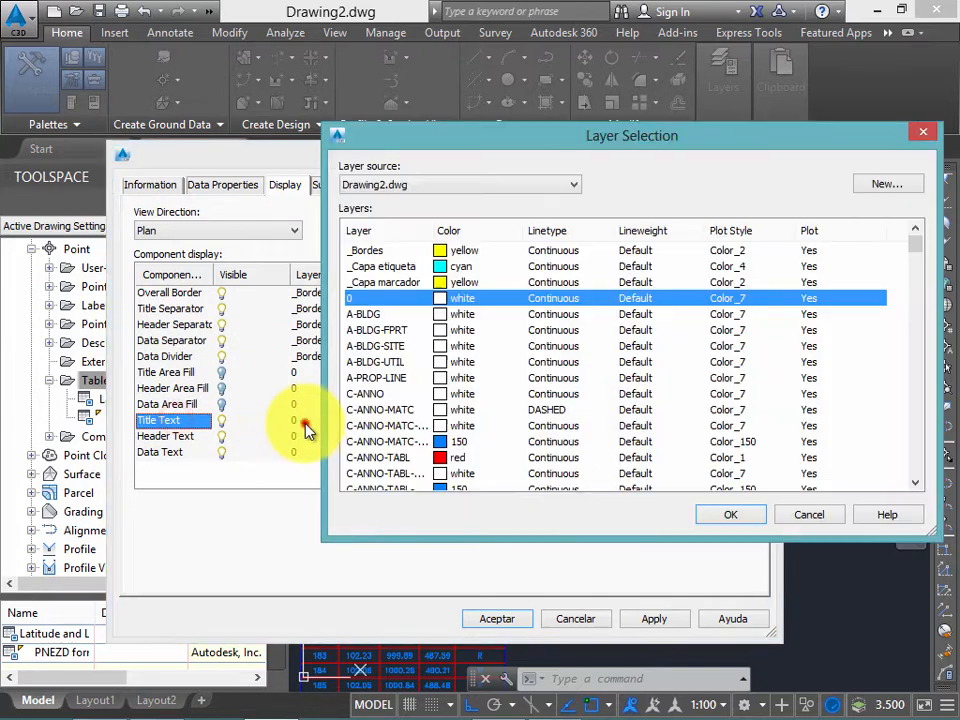
pyautogui.click(900, 181)
pyautogui.click(698, 260)
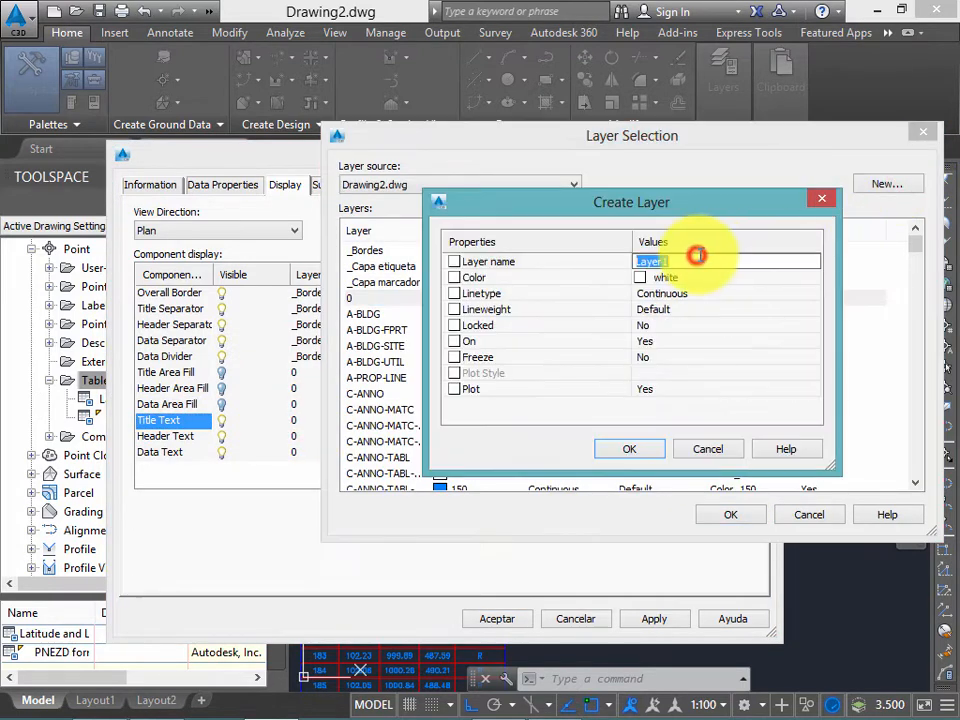
pyautogui.press('BackSpace')
pyautogui.write('_Texto')
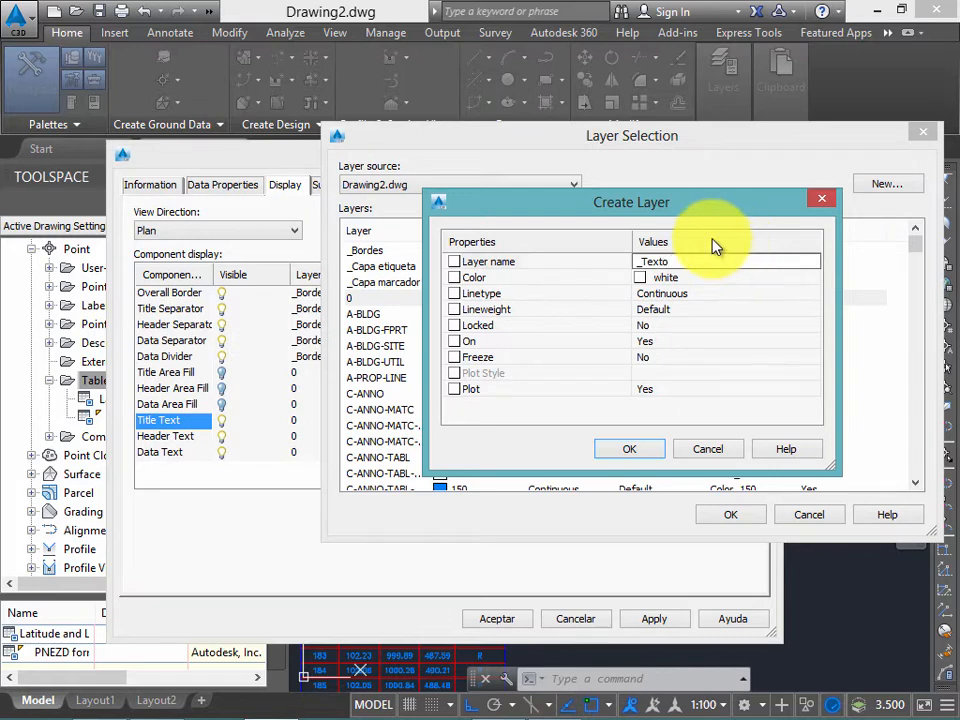
pyautogui.click(759, 276)
pyautogui.click(812, 279)
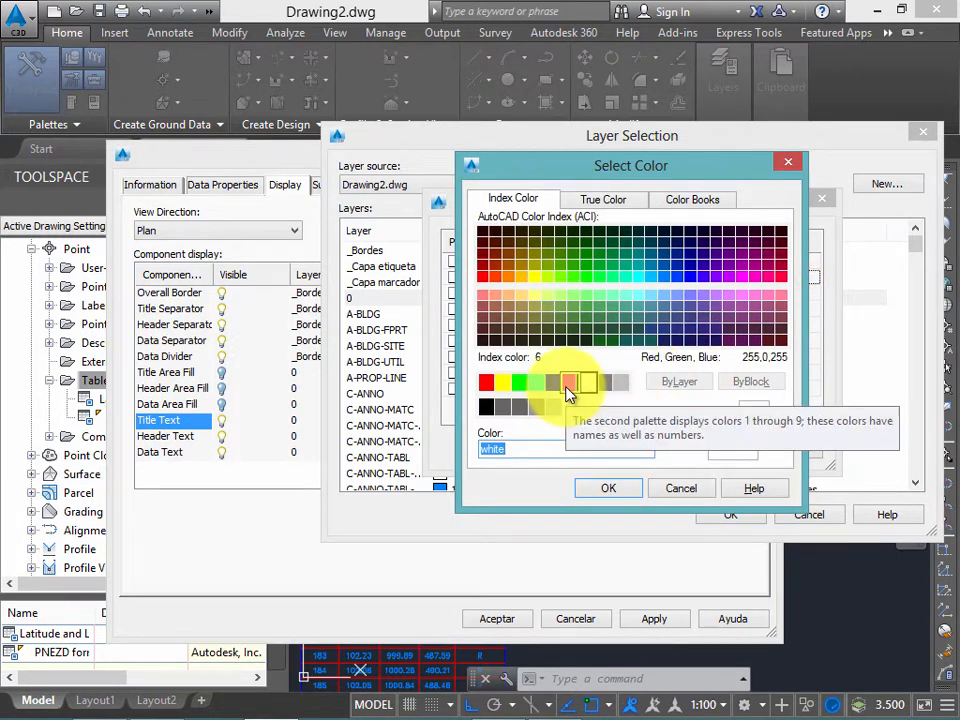
pyautogui.click(520, 383)
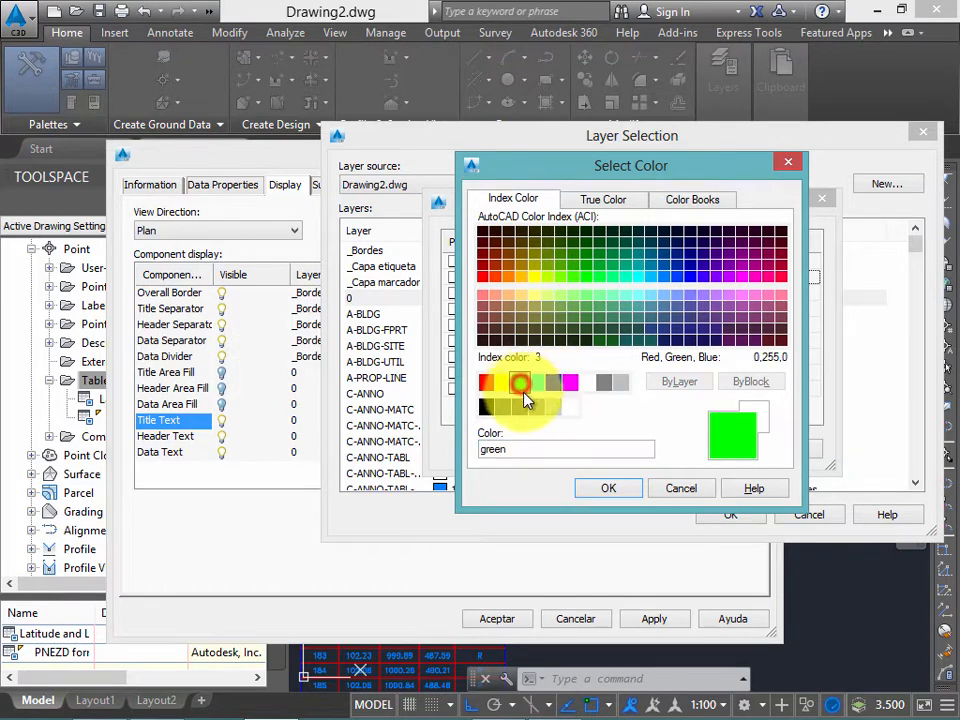
pyautogui.click(609, 488)
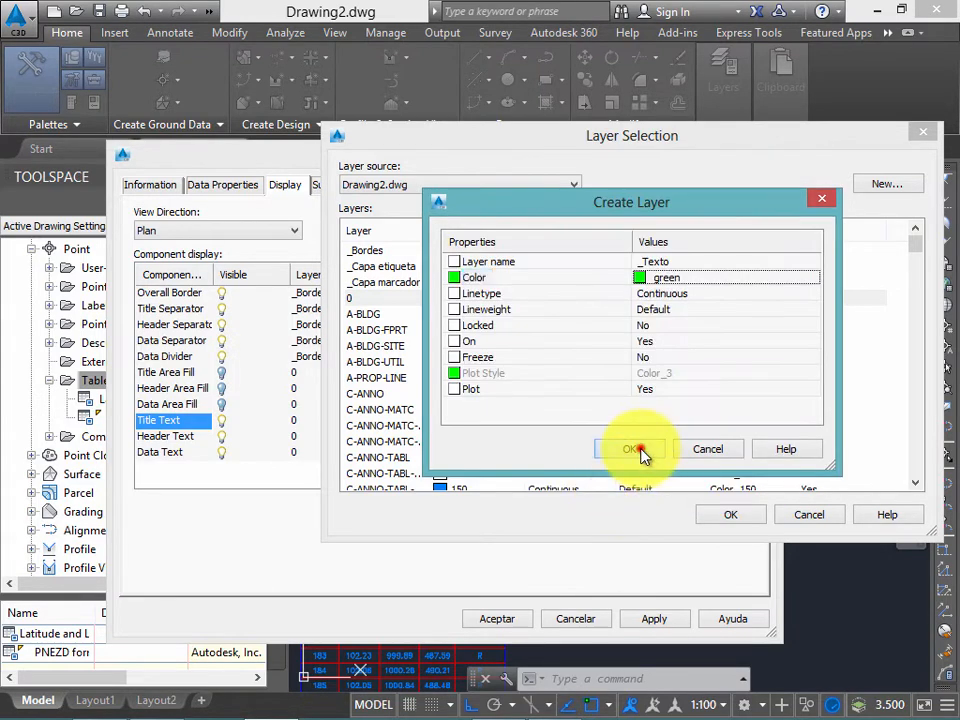
pyautogui.click(629, 449)
pyautogui.click(728, 512)
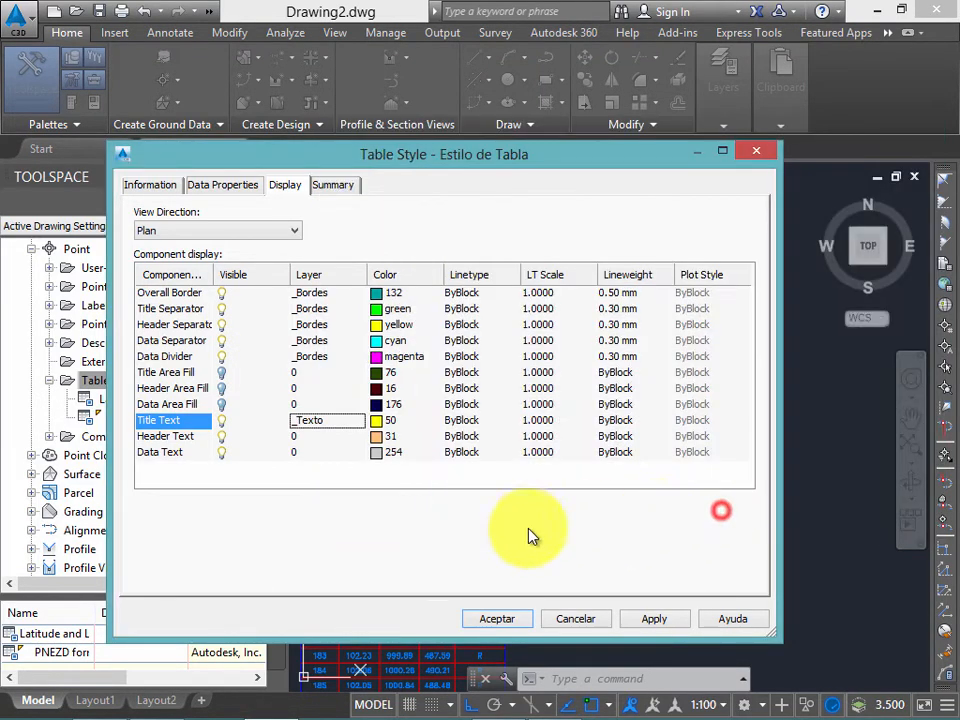
# Step: Assign the _Texto layer to the Header Text and Data Text components as well
pyautogui.keyDown('shift'); pyautogui.click(183, 452); pyautogui.keyUp('shift')
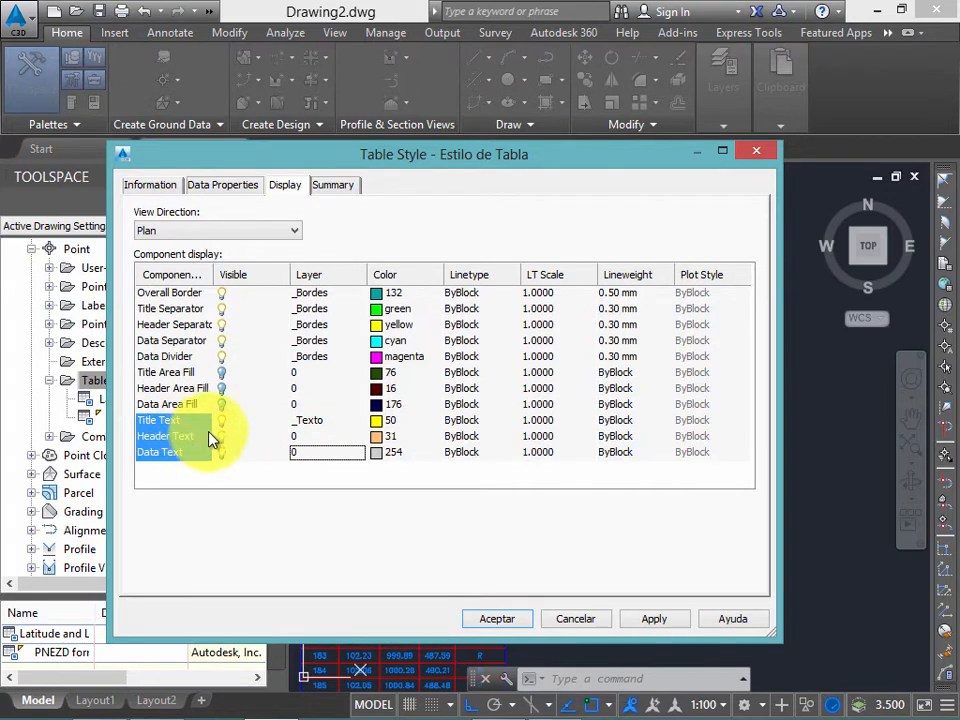
pyautogui.click(313, 438)
pyautogui.click(388, 297)
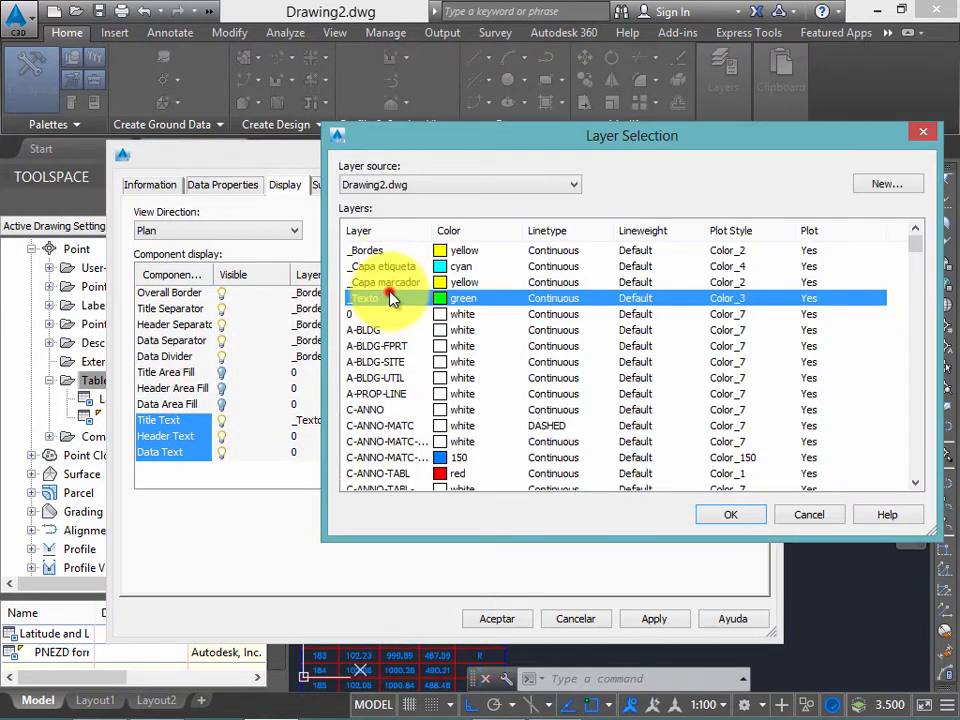
pyautogui.click(708, 516)
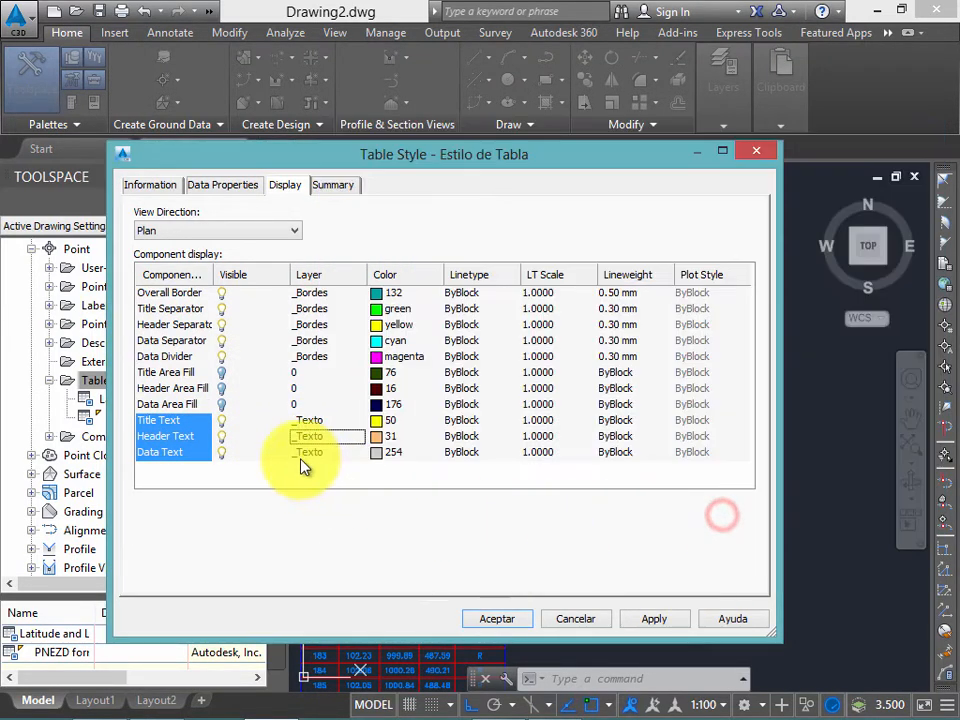
# Step: Set the color of all the table style's components in the Plan view direction to ByLayer
pyautogui.click(398, 294)
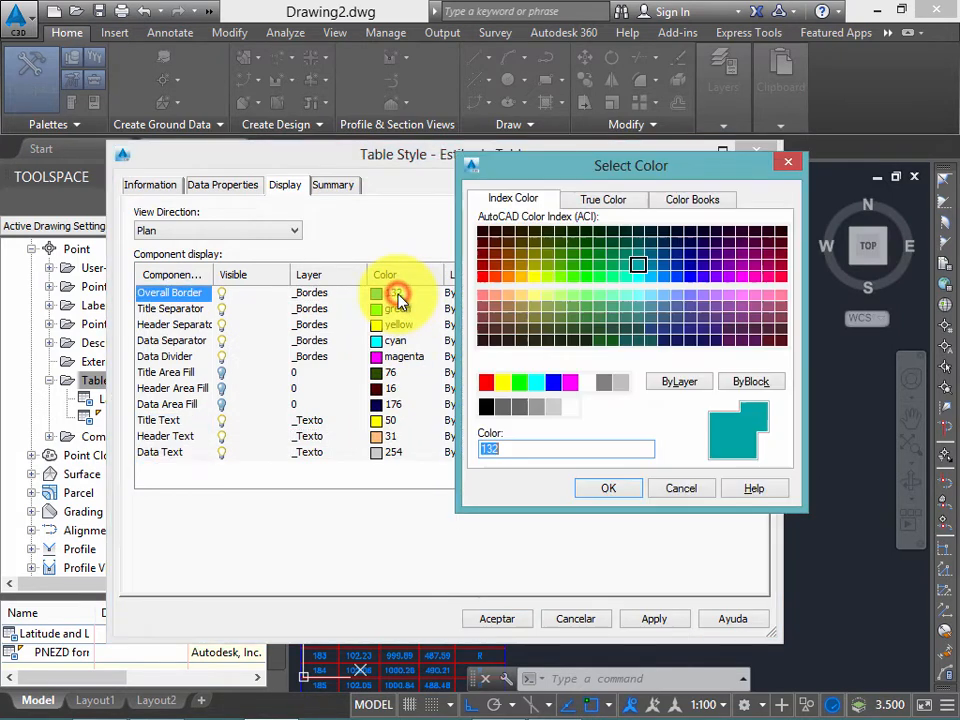
pyautogui.click(784, 157)
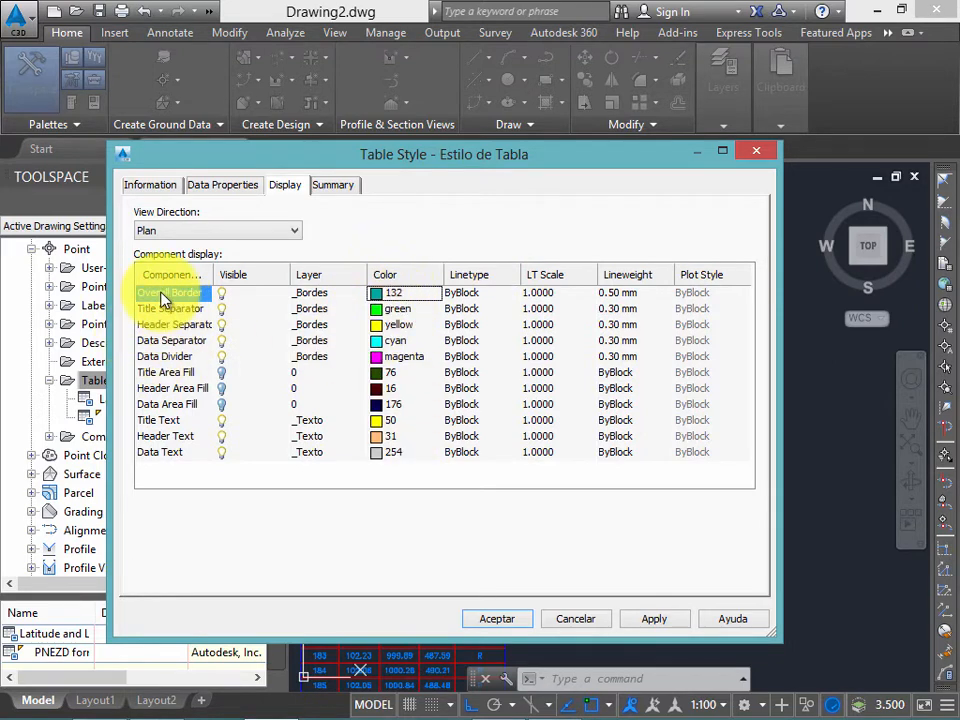
pyautogui.keyDown('shift'); pyautogui.click(167, 456); pyautogui.keyUp('shift')
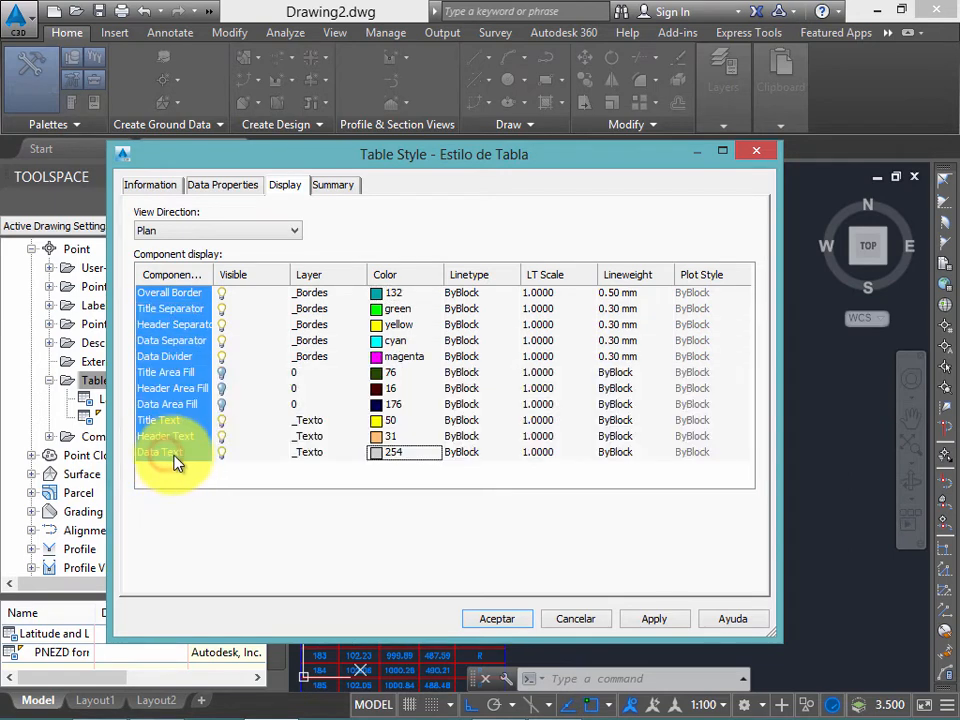
pyautogui.click(393, 294)
pyautogui.click(656, 378)
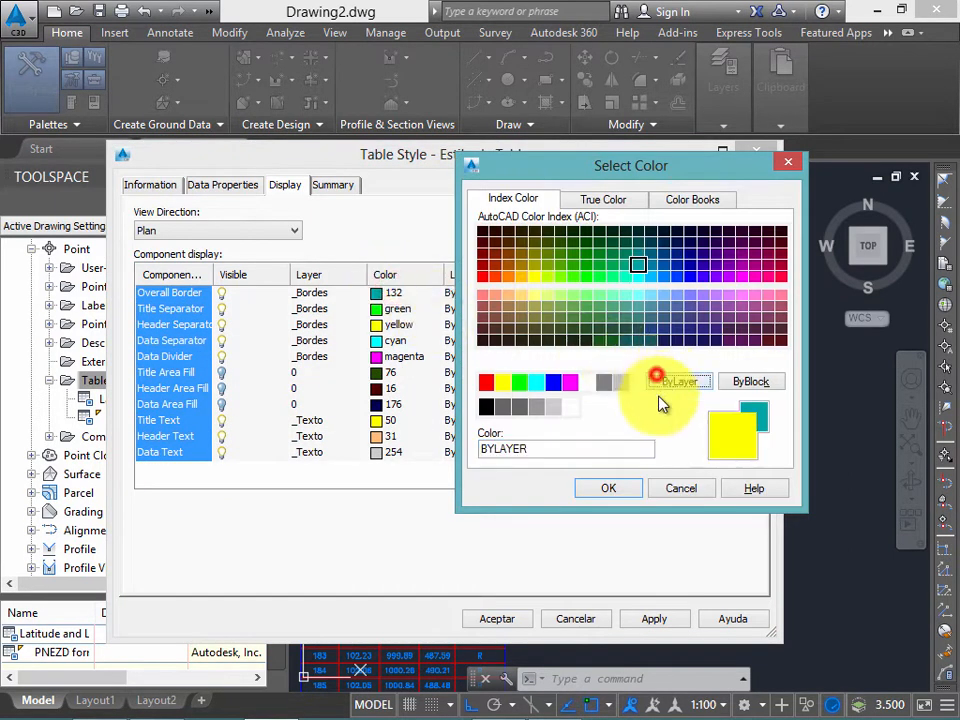
pyautogui.click(610, 487)
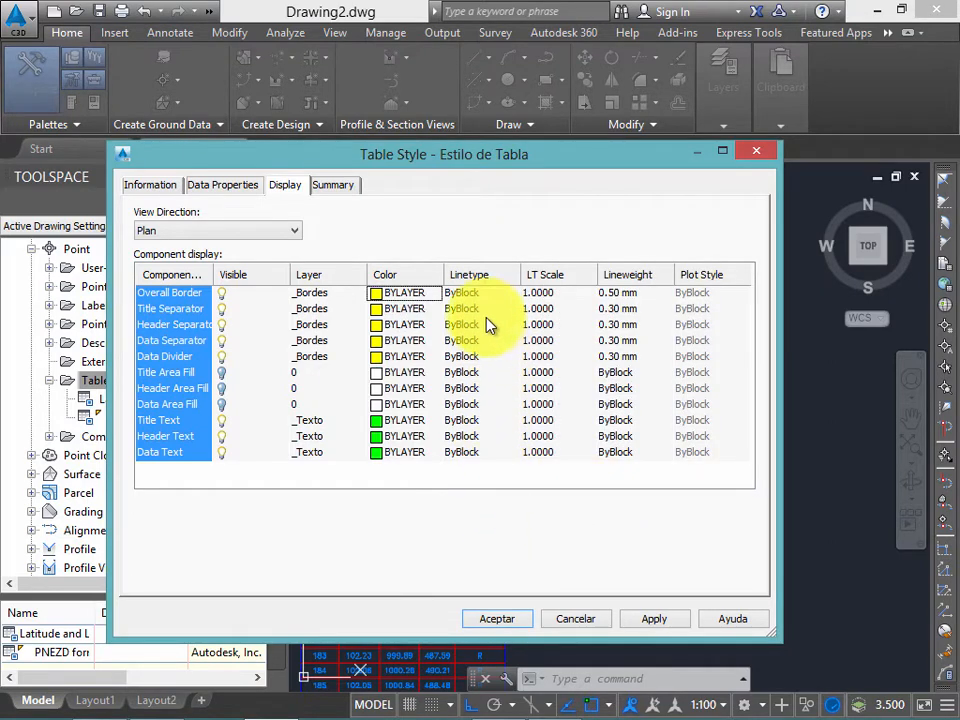
# Step: Set the linetype and lineweight of all the table style's components to ByLayer
pyautogui.click(468, 292)
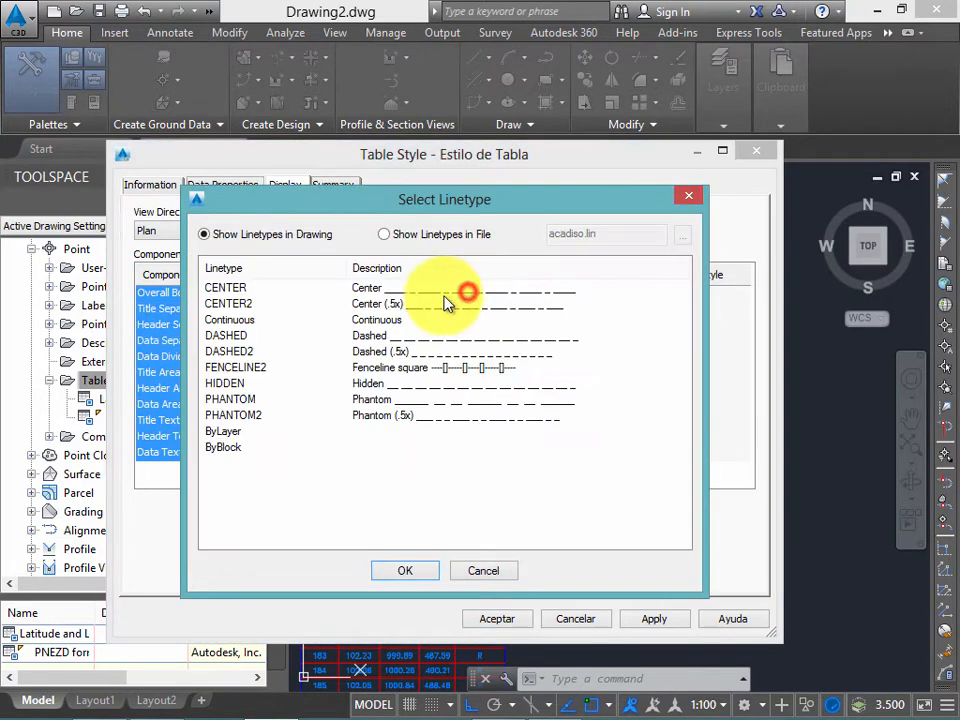
pyautogui.click(225, 431)
pyautogui.click(405, 570)
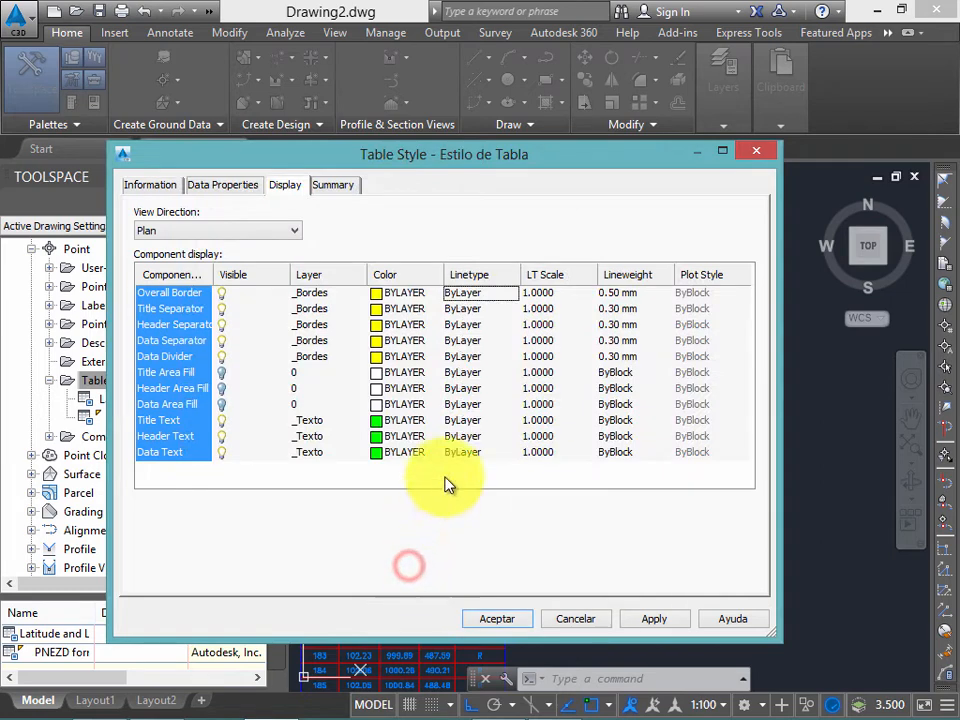
pyautogui.click(622, 293)
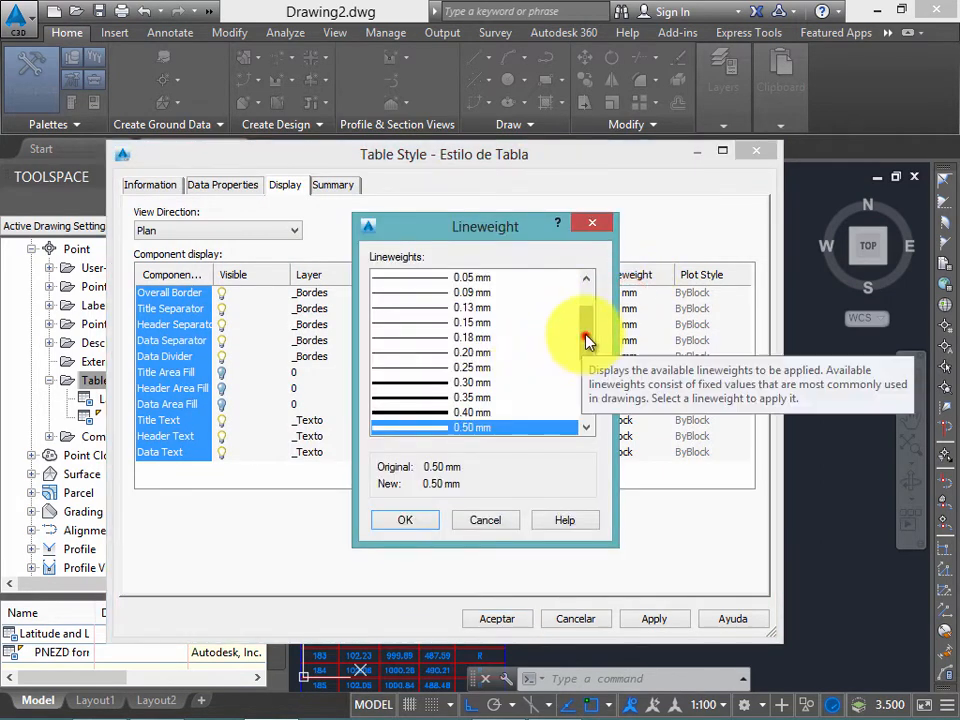
pyautogui.moveTo(588, 342); pyautogui.dragTo(499, 289)
pyautogui.click(491, 275)
pyautogui.click(410, 521)
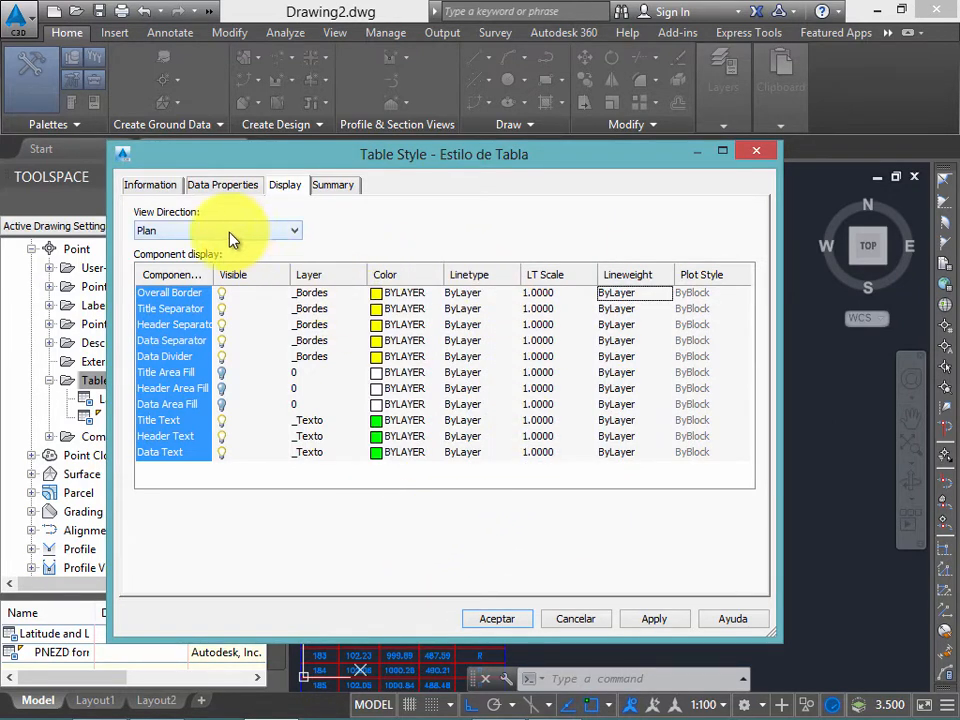
# Step: Check the component display settings for the Model view direction and return to Plan
pyautogui.click(168, 292)
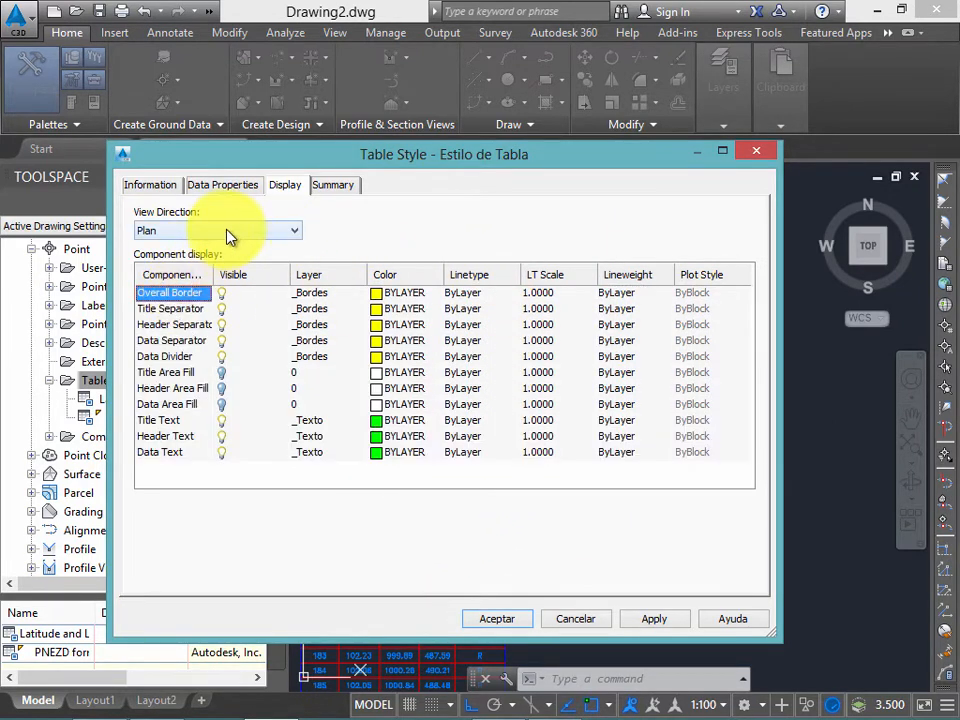
pyautogui.click(226, 235)
pyautogui.click(221, 245)
pyautogui.click(244, 232)
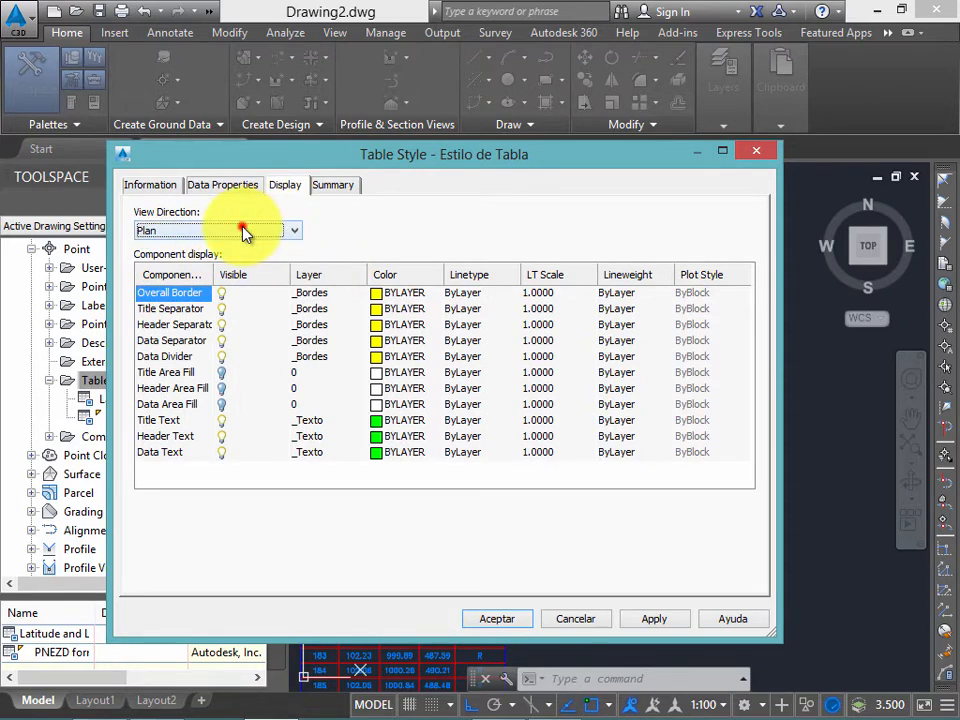
pyautogui.click(240, 258)
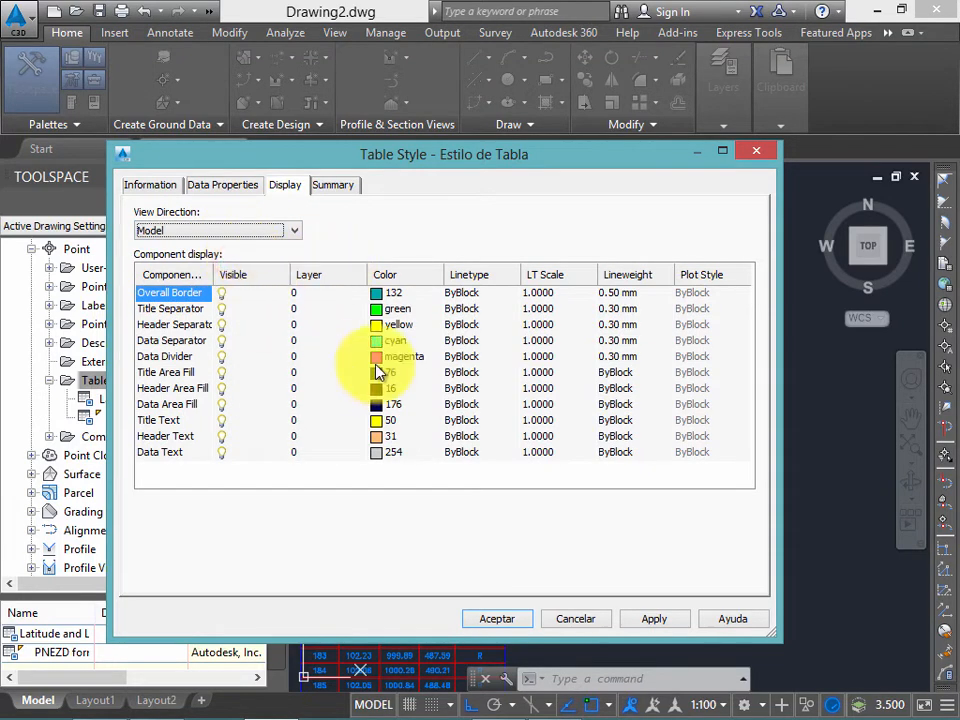
pyautogui.click(245, 229)
pyautogui.click(225, 245)
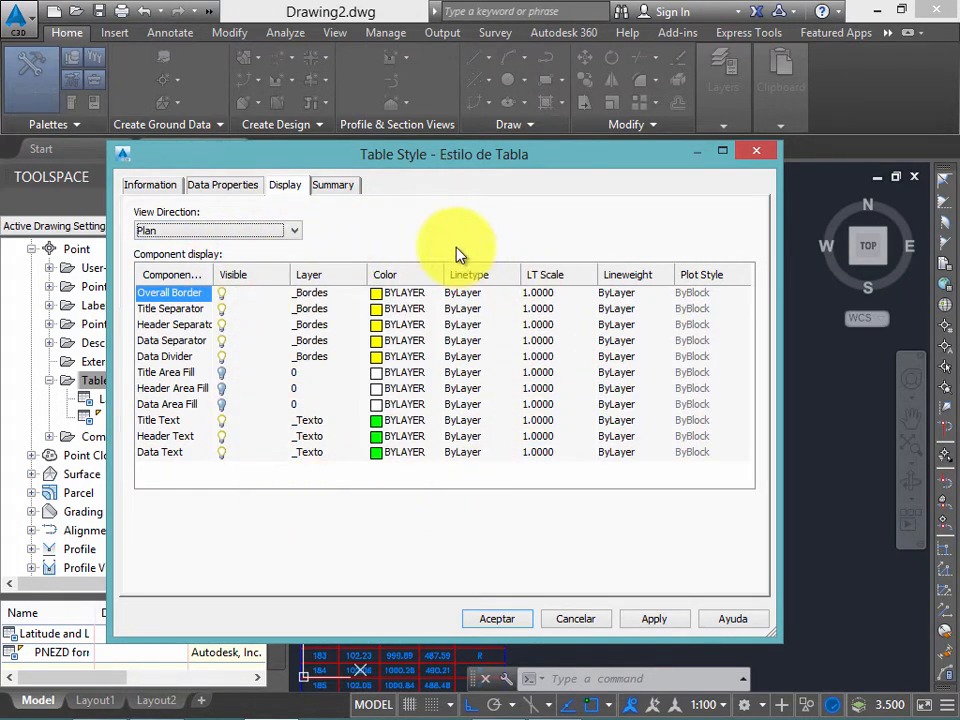
# Step: Review the style's data properties and accept the changes to Estilo de Tabla
pyautogui.click(245, 186)
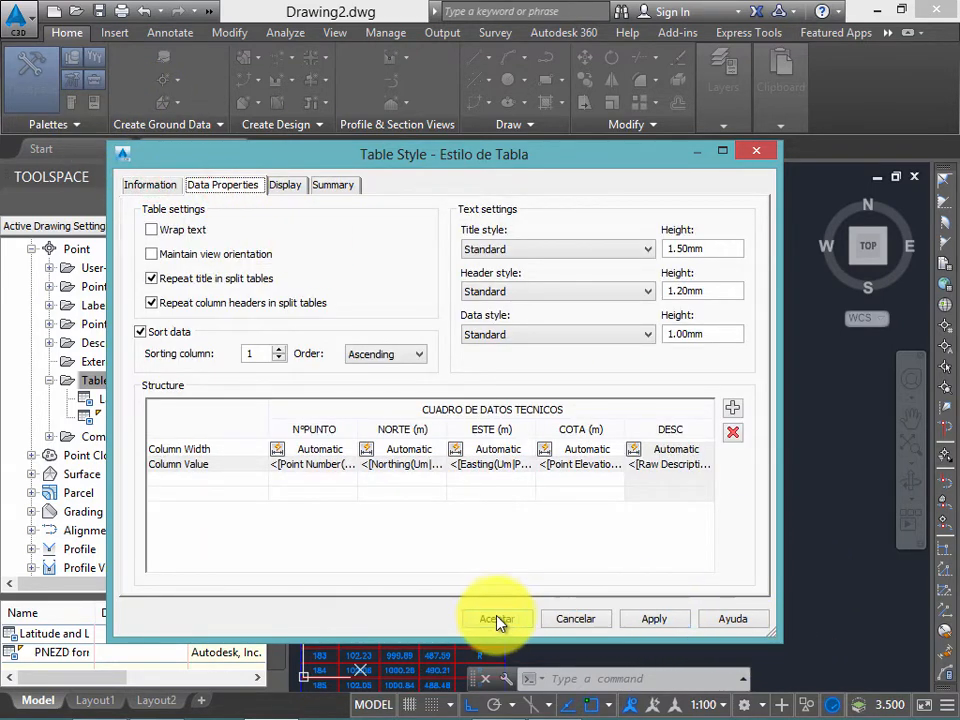
pyautogui.click(505, 622)
pyautogui.click(503, 621)
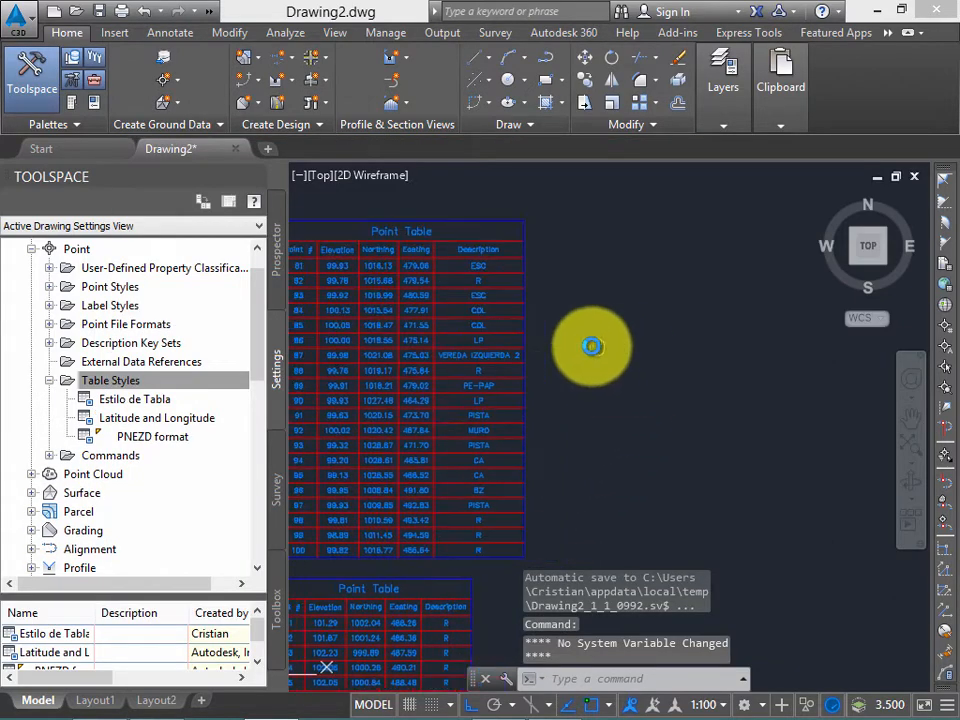
pyautogui.click(181, 401)
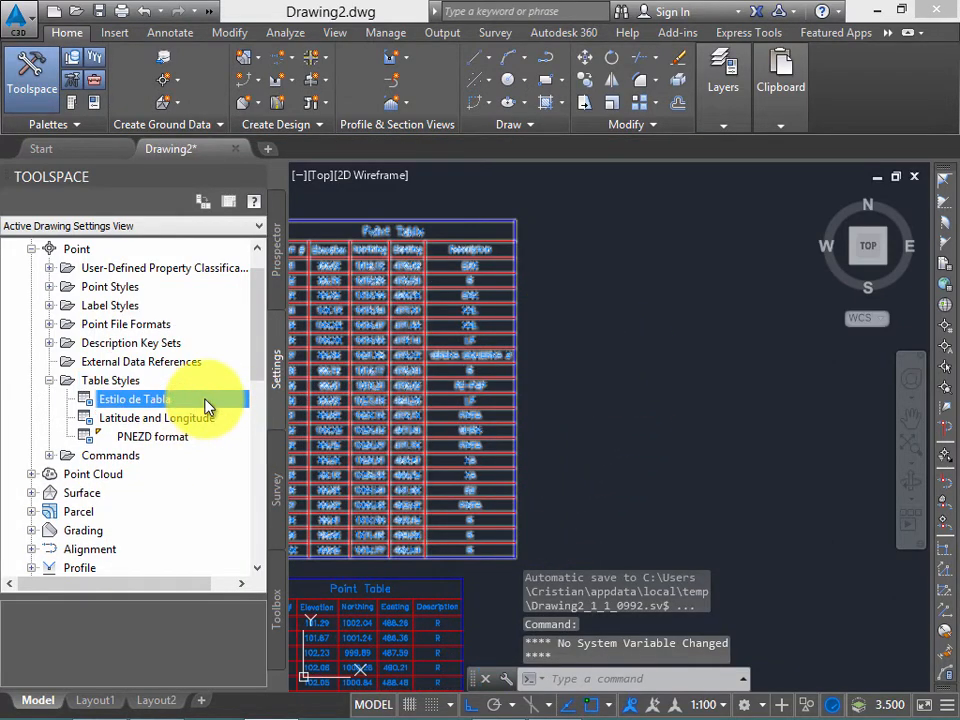
pyautogui.click(120, 381)
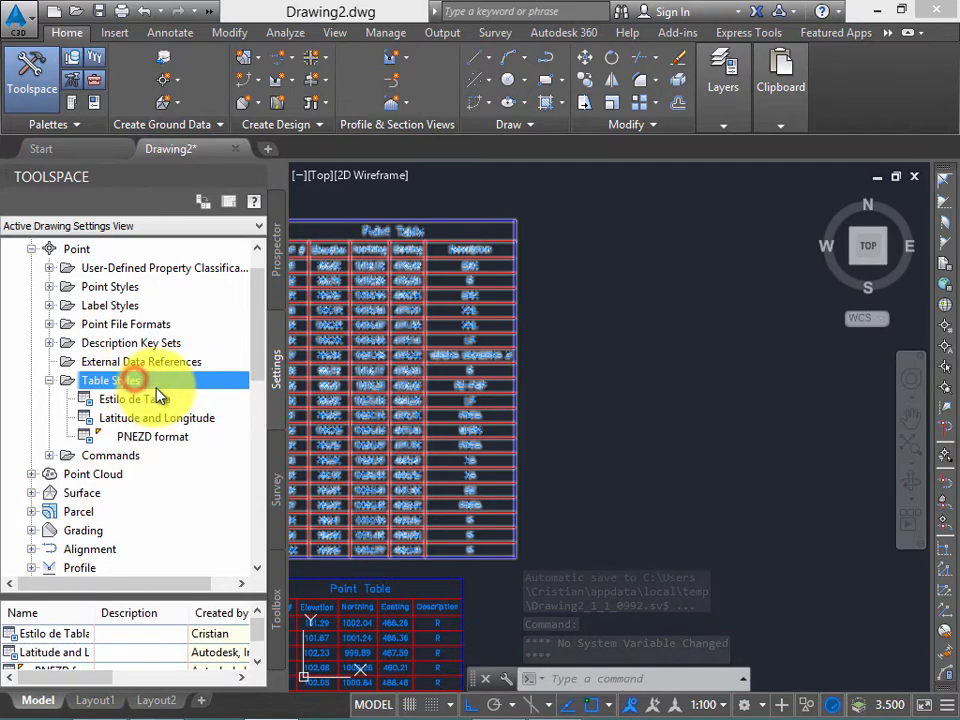
pyautogui.click(193, 401)
pyautogui.click(636, 343)
pyautogui.click(598, 418)
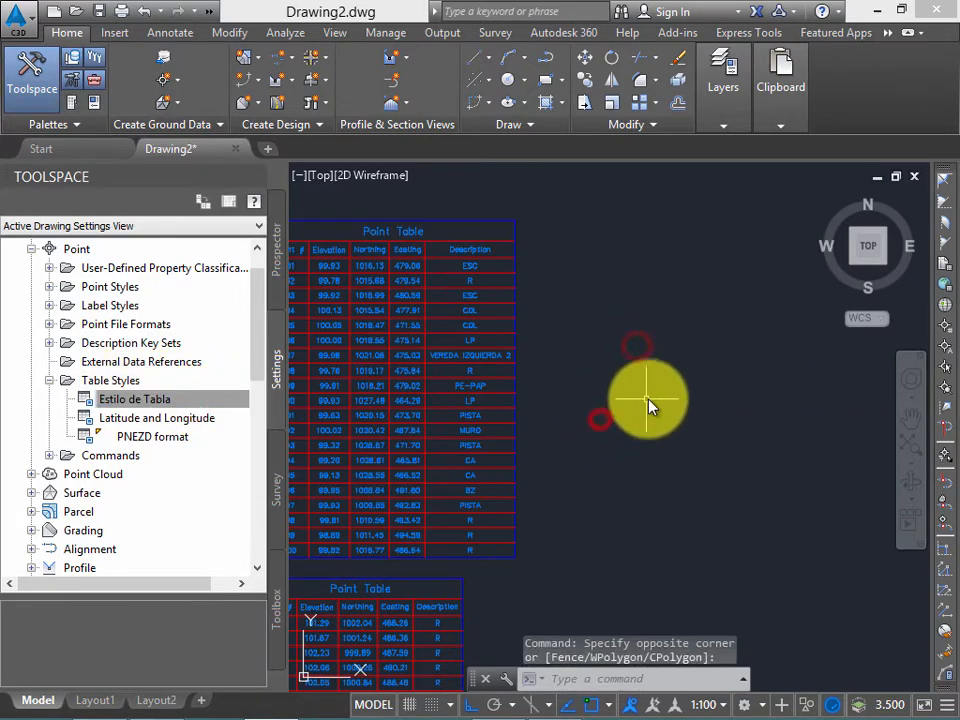
# Step: Select one of the survey points in the drawing, beside the existing point tables
pyautogui.scroll(-5, 628, 375)
pyautogui.moveTo(589, 330); pyautogui.dragTo(560, 326, button='middle')
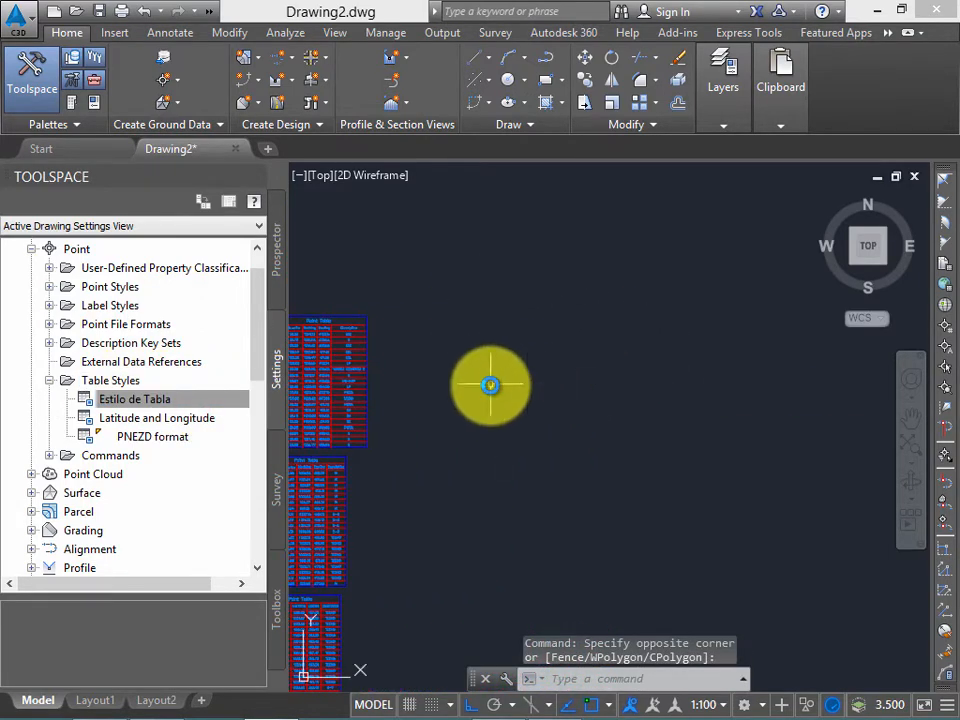
pyautogui.scroll(3, 468, 384)
pyautogui.moveTo(429, 378); pyautogui.dragTo(446, 376, button='middle')
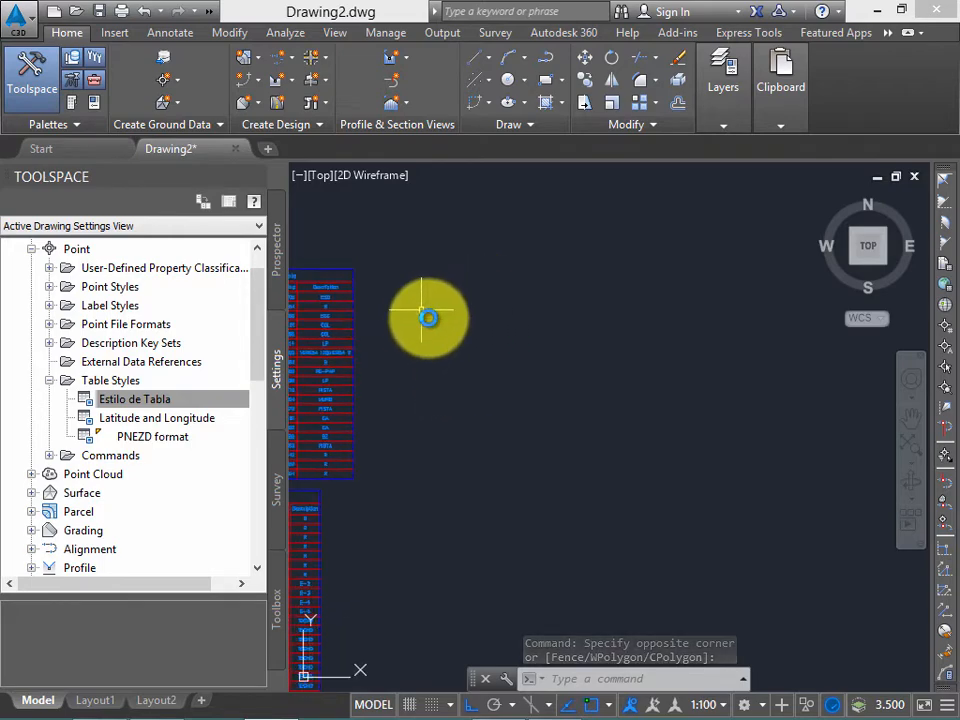
pyautogui.scroll(-3, 495, 315)
pyautogui.scroll(-4, 495, 296)
pyautogui.moveTo(507, 296); pyautogui.dragTo(592, 299, button='middle')
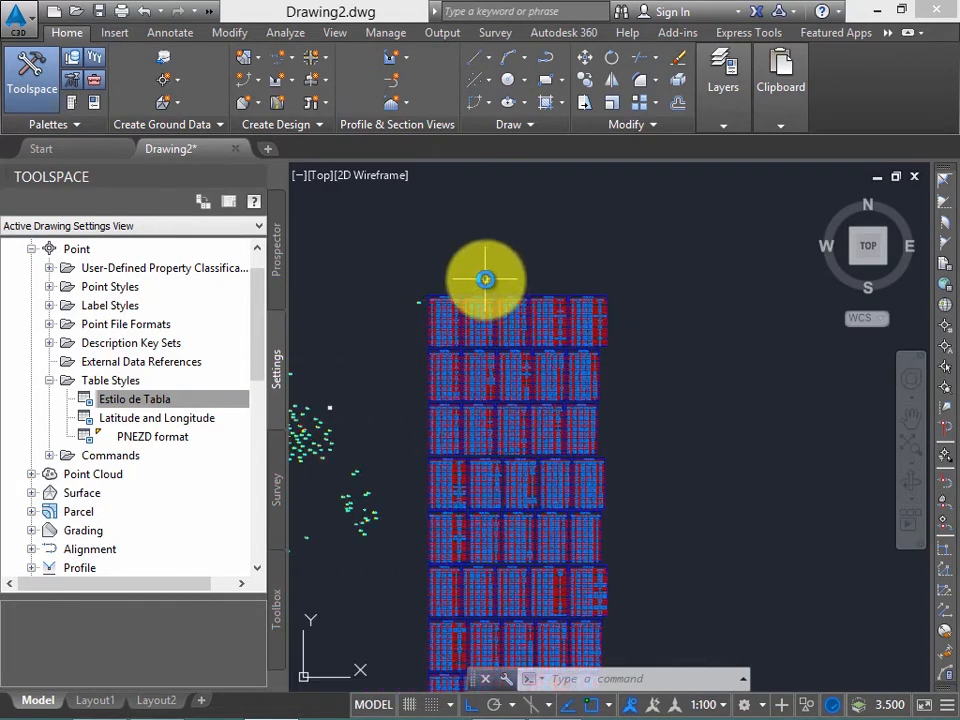
pyautogui.moveTo(486, 279); pyautogui.dragTo(525, 247, button='middle')
pyautogui.moveTo(366, 281); pyautogui.dragTo(456, 223, button='middle')
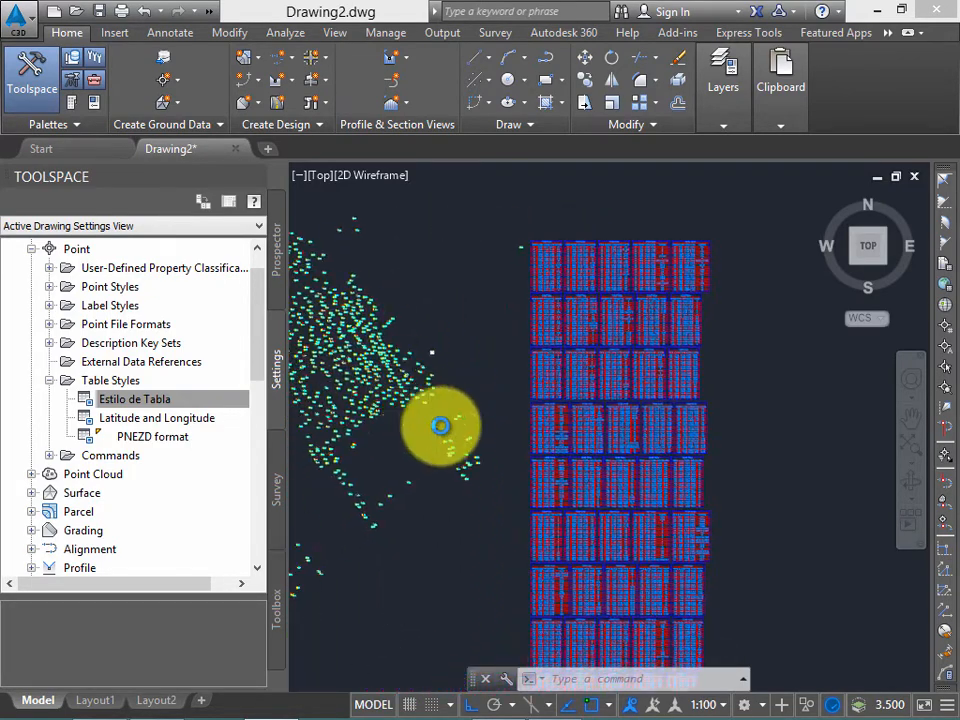
pyautogui.scroll(6, 458, 420)
pyautogui.moveTo(512, 401); pyautogui.dragTo(381, 419, button='middle')
pyautogui.click(329, 421)
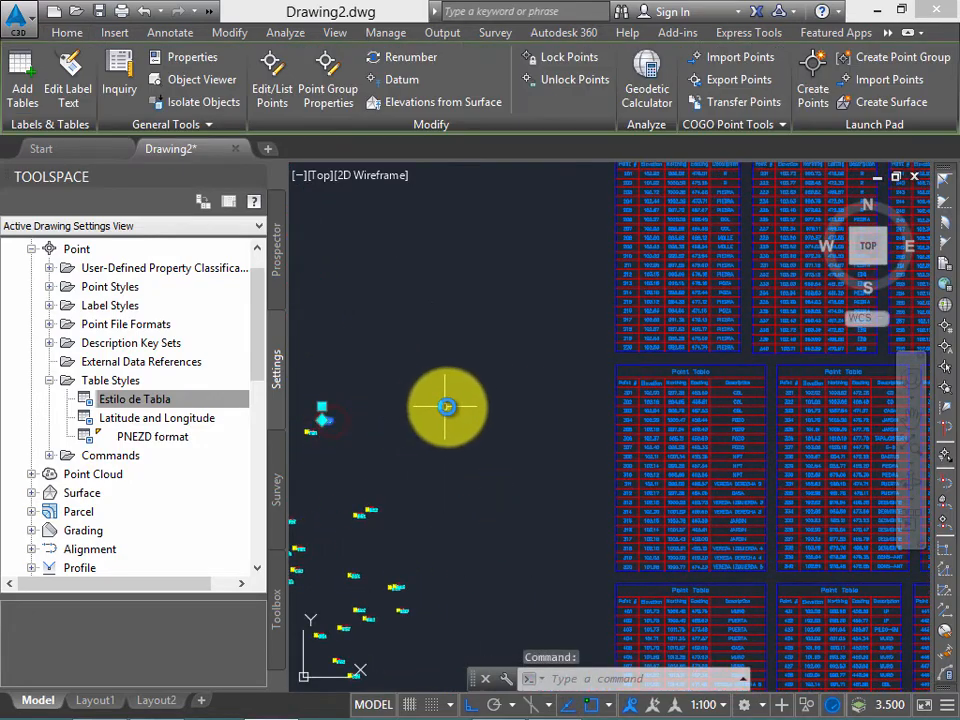
# Step: Start a new point table with the Estilo de Tabla style for the Grupo de Puntos point group
pyautogui.scroll(-7, 466, 308)
pyautogui.moveTo(529, 313); pyautogui.dragTo(409, 355, button='middle')
pyautogui.scroll(5, 590, 243)
pyautogui.moveTo(590, 236)
pyautogui.mouseDown(button='middle')
pyautogui.moveTo(606, 407)
pyautogui.moveTo(622, 405)
pyautogui.moveTo(551, 268)
pyautogui.mouseUp(button='middle')
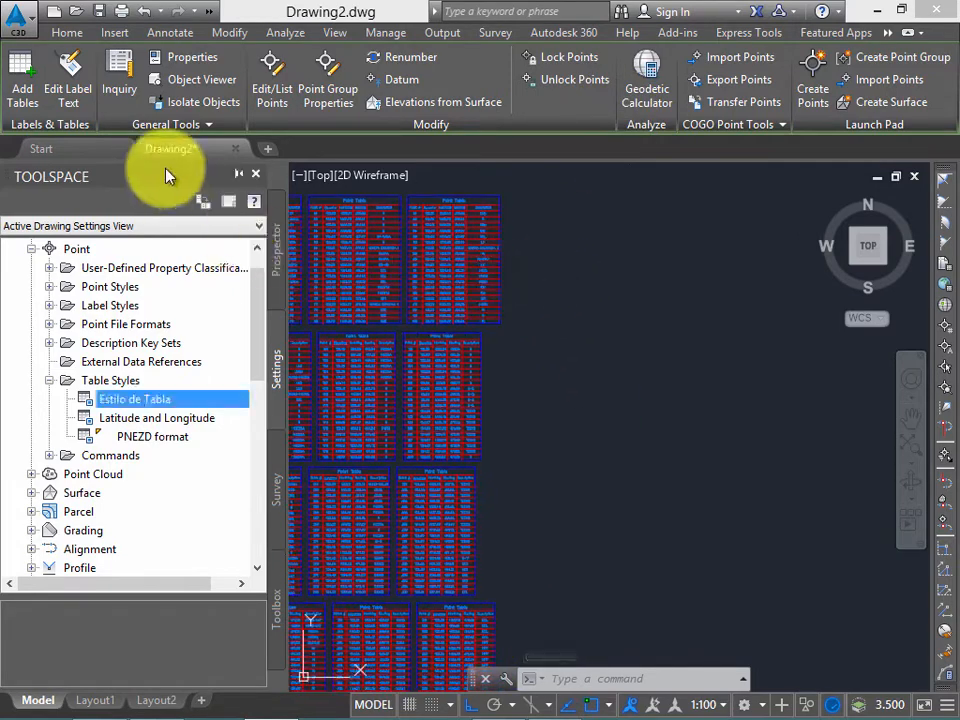
pyautogui.click(26, 88)
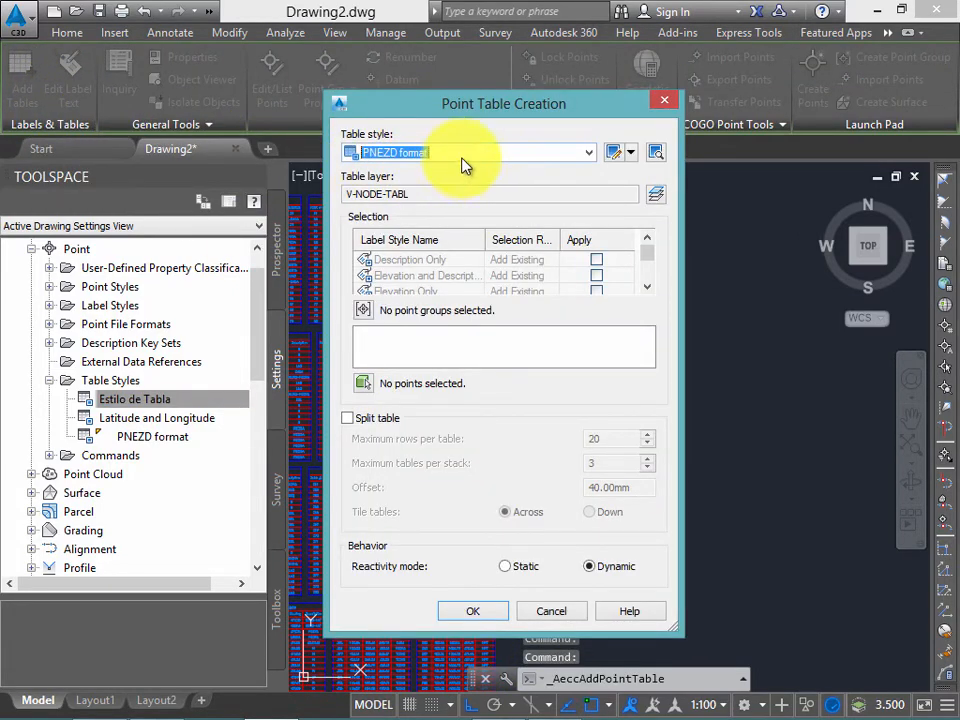
pyautogui.click(458, 150)
pyautogui.click(430, 172)
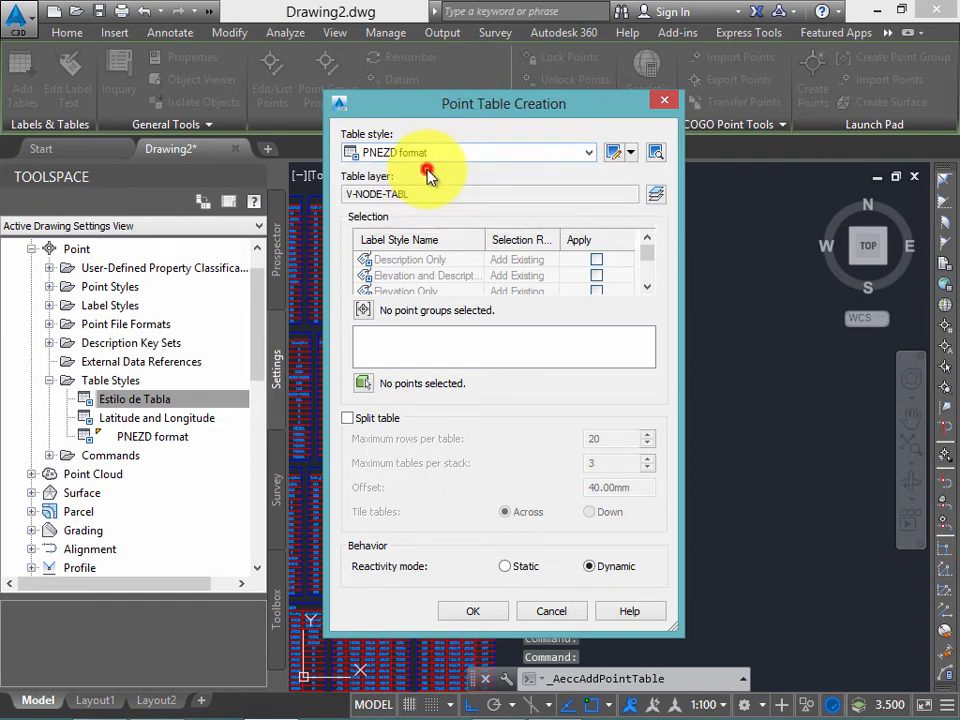
pyautogui.click(366, 313)
pyautogui.click(571, 301)
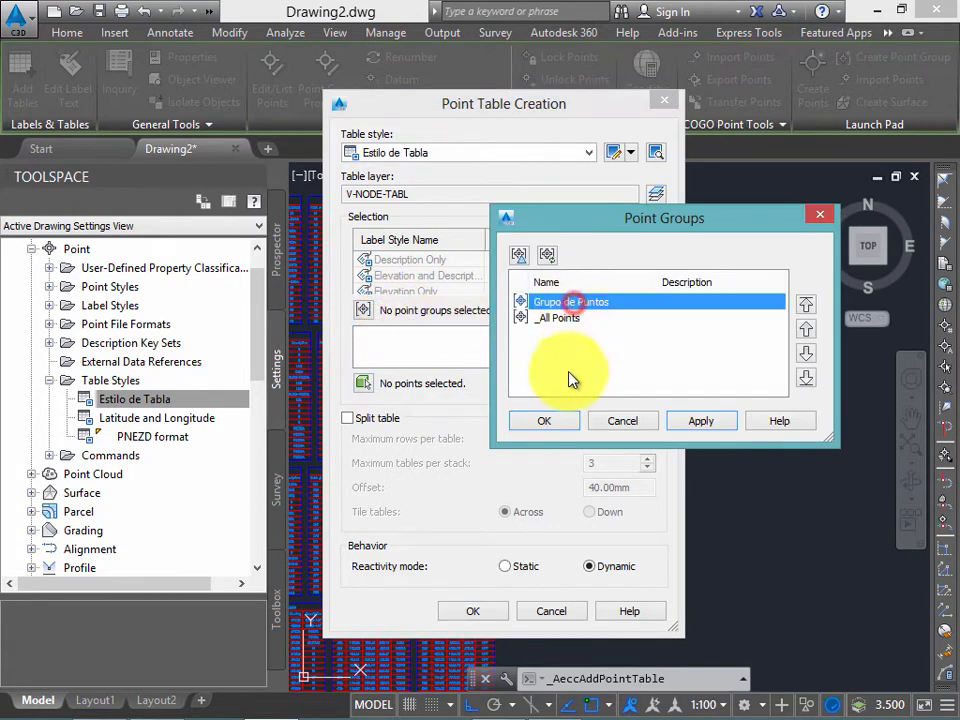
pyautogui.click(544, 420)
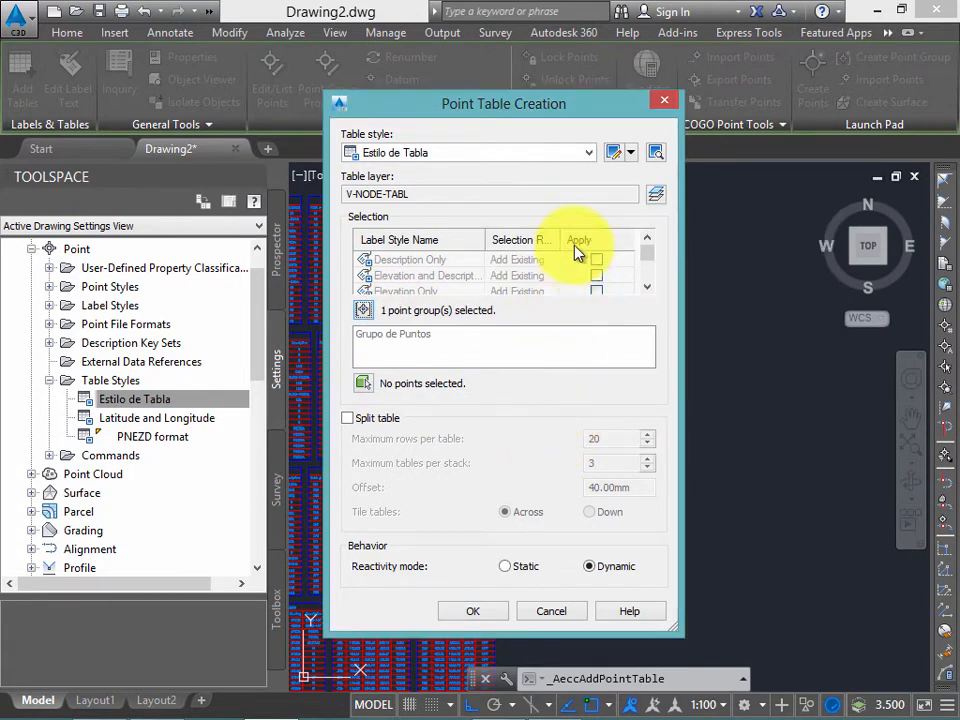
# Step: Split the table with at most 20 rows per table, 5 tables per stack and an offset of 20
pyautogui.click(384, 424)
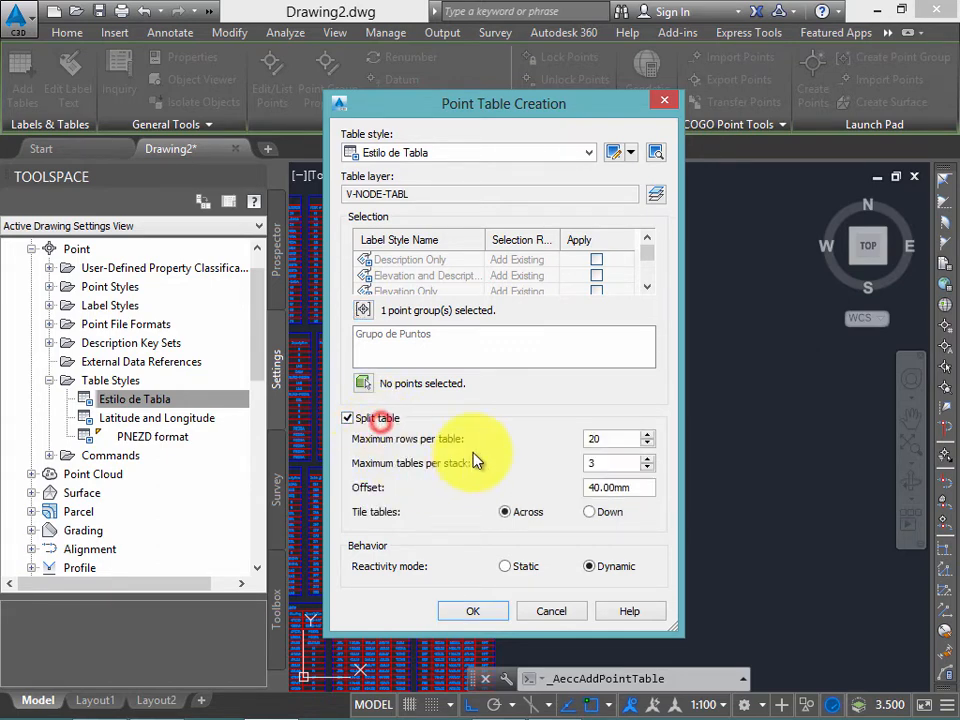
pyautogui.click(611, 438)
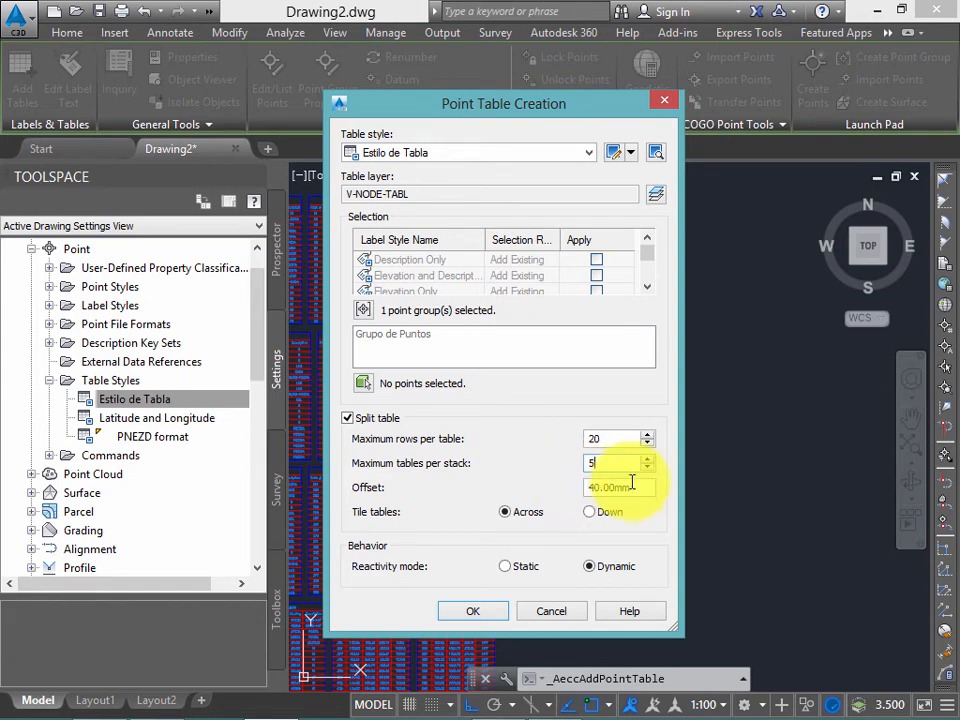
pyautogui.doubleClick(638, 486)
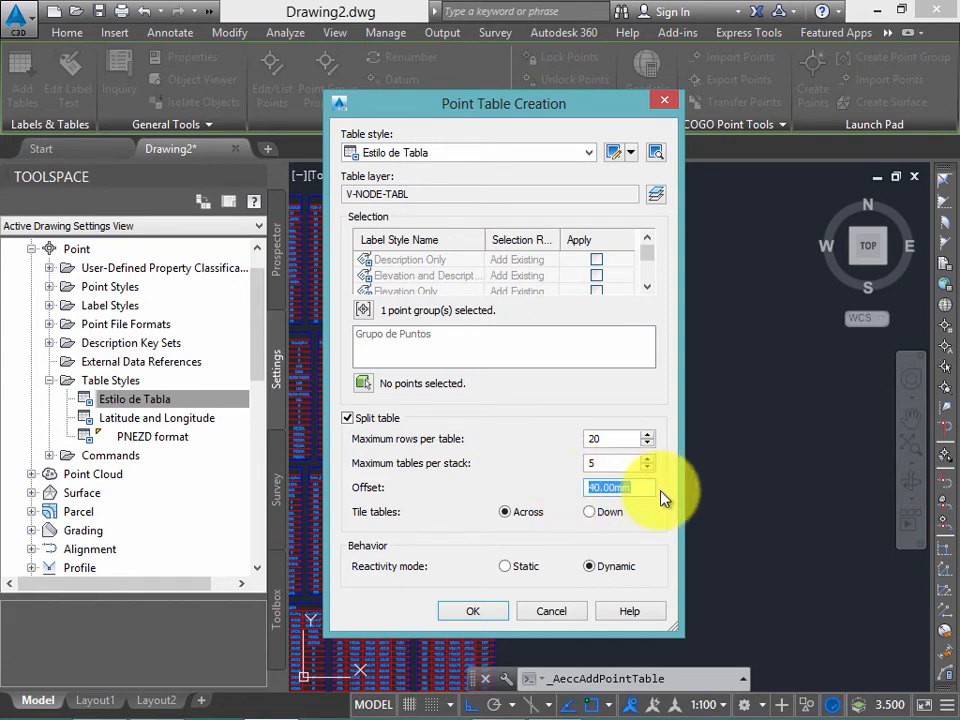
pyautogui.write('20')
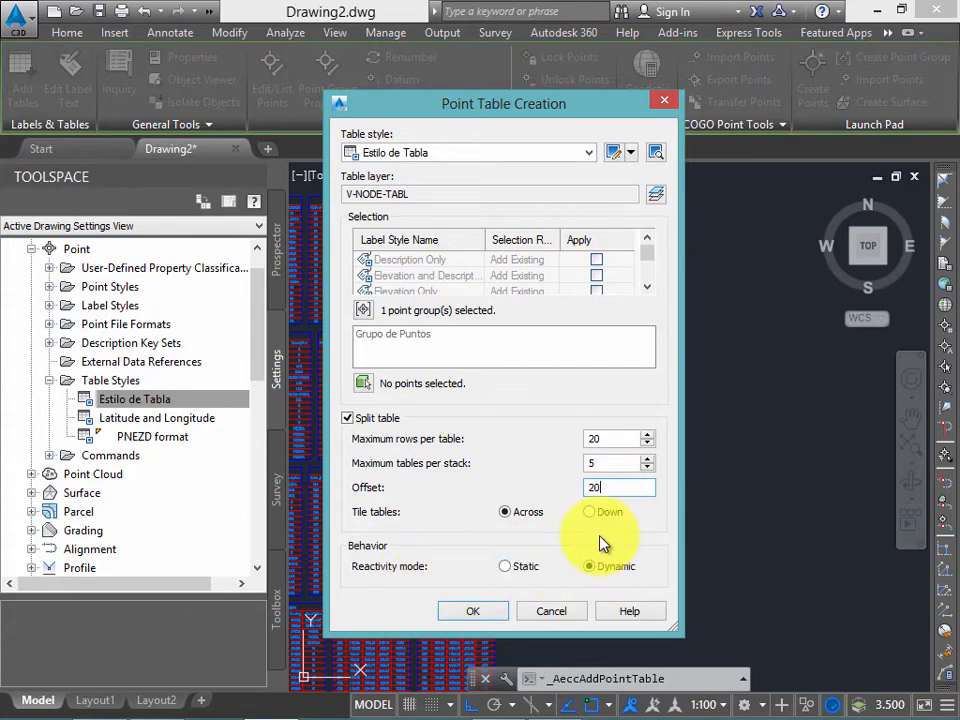
# Step: Create the point table and place its upper left corner in the empty area beside the existing tables
pyautogui.click(500, 612)
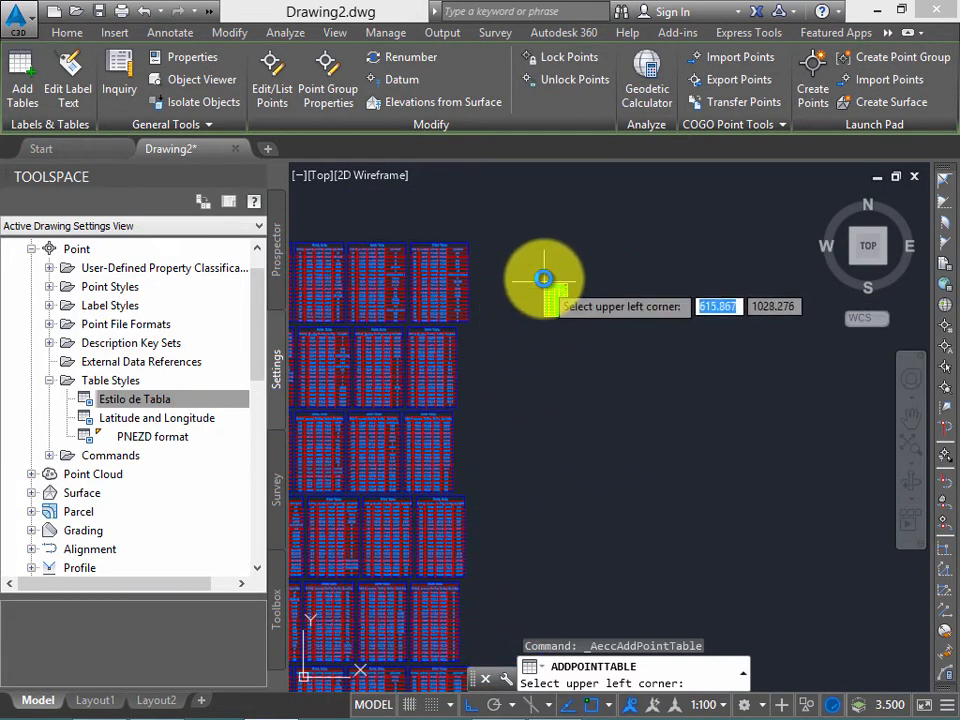
pyautogui.click(548, 256)
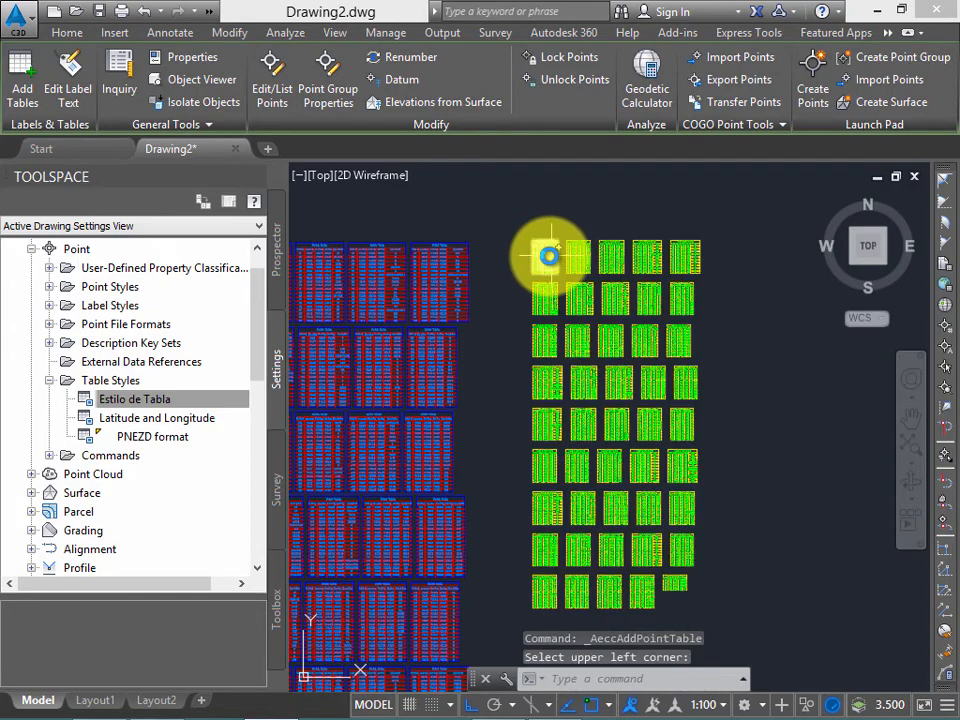
pyautogui.scroll(4, 640, 258)
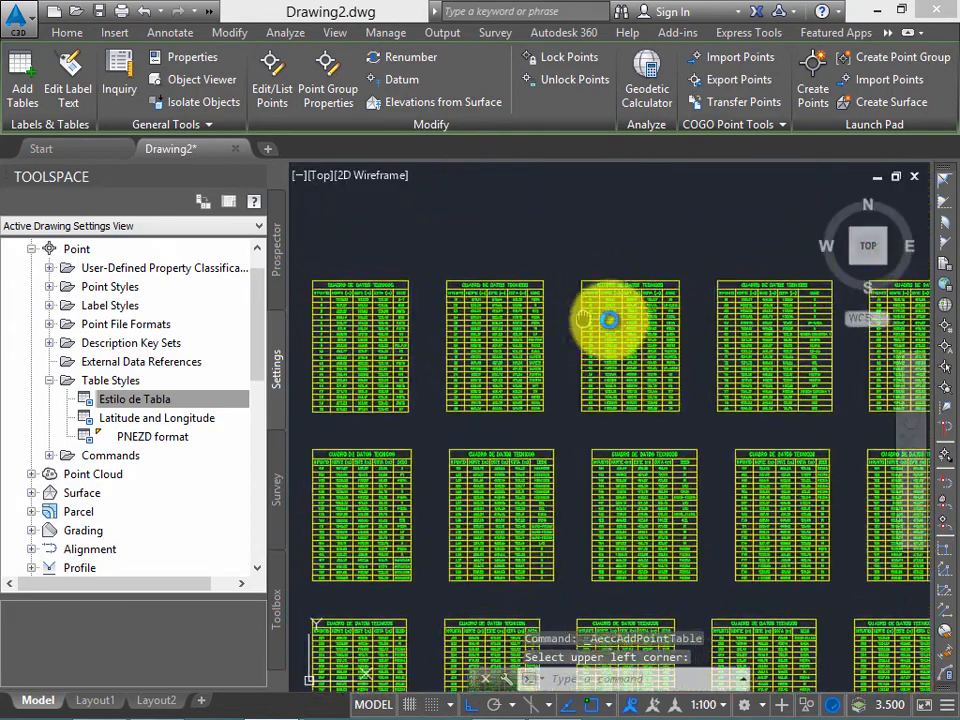
# Step: Examine the first new point table's Spanish headers and decimal values, plus the overall arrangement of the split tables
pyautogui.scroll(5, 426, 358)
pyautogui.moveTo(645, 305)
pyautogui.mouseDown(button='middle')
pyautogui.moveTo(707, 315)
pyautogui.moveTo(745, 358)
pyautogui.moveTo(767, 343)
pyautogui.moveTo(763, 382)
pyautogui.mouseUp(button='middle')
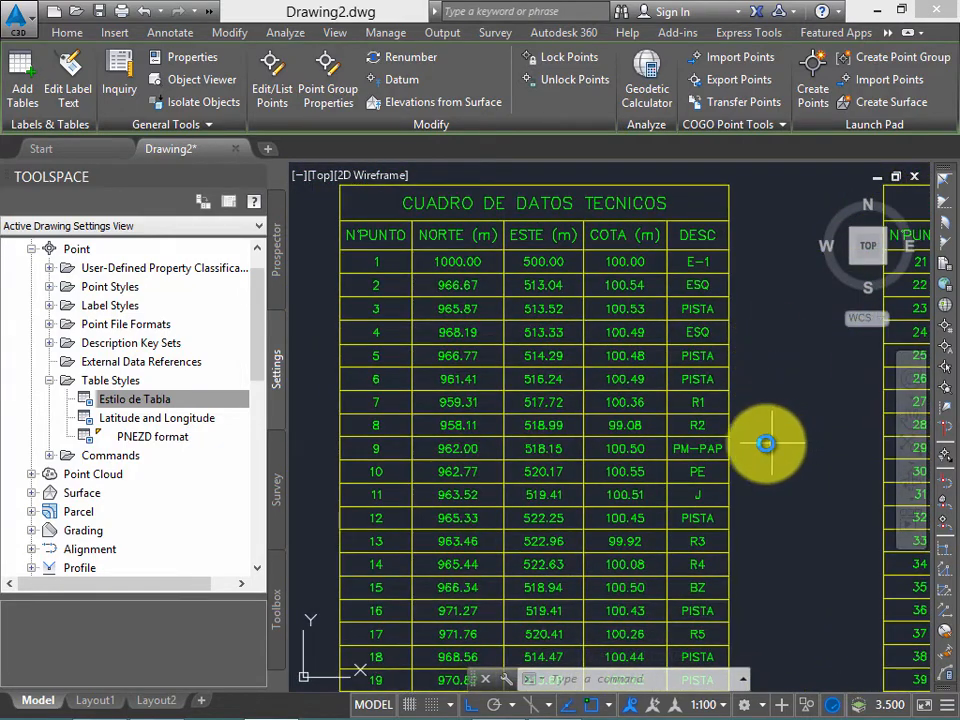
pyautogui.scroll(-6, 583, 392)
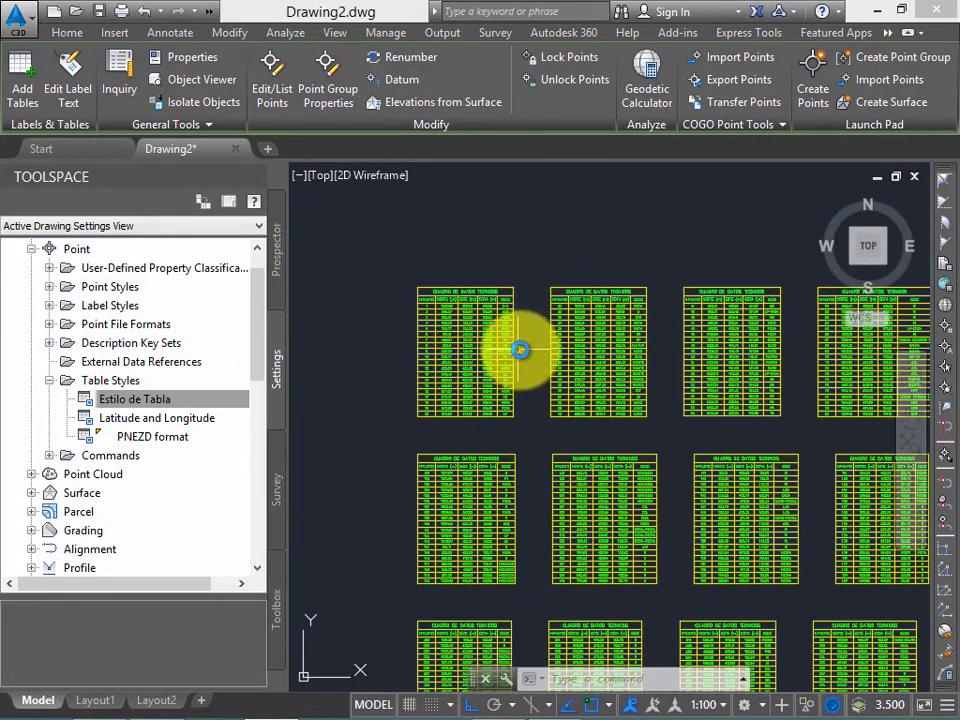
pyautogui.moveTo(531, 326); pyautogui.dragTo(510, 329, button='middle')
pyautogui.scroll(-2, 560, 308)
pyautogui.moveTo(580, 307); pyautogui.dragTo(499, 306, button='middle')
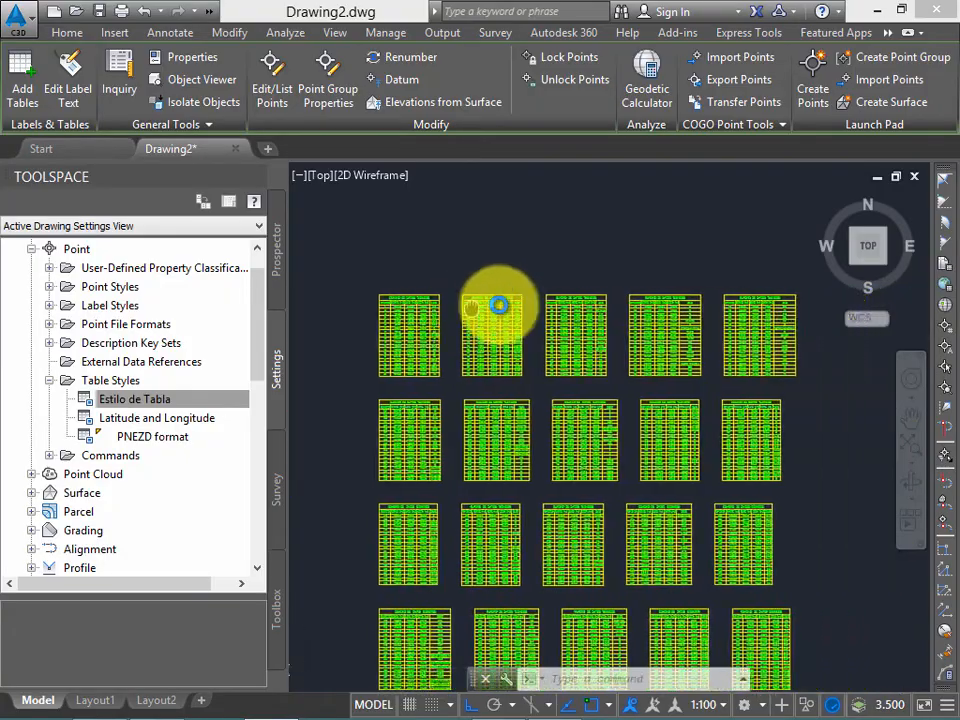
pyautogui.moveTo(633, 268); pyautogui.dragTo(549, 227, button='middle')
pyautogui.moveTo(670, 354); pyautogui.dragTo(641, 266, button='middle')
pyautogui.scroll(2, 706, 458)
pyautogui.moveTo(691, 420); pyautogui.dragTo(683, 478, button='middle')
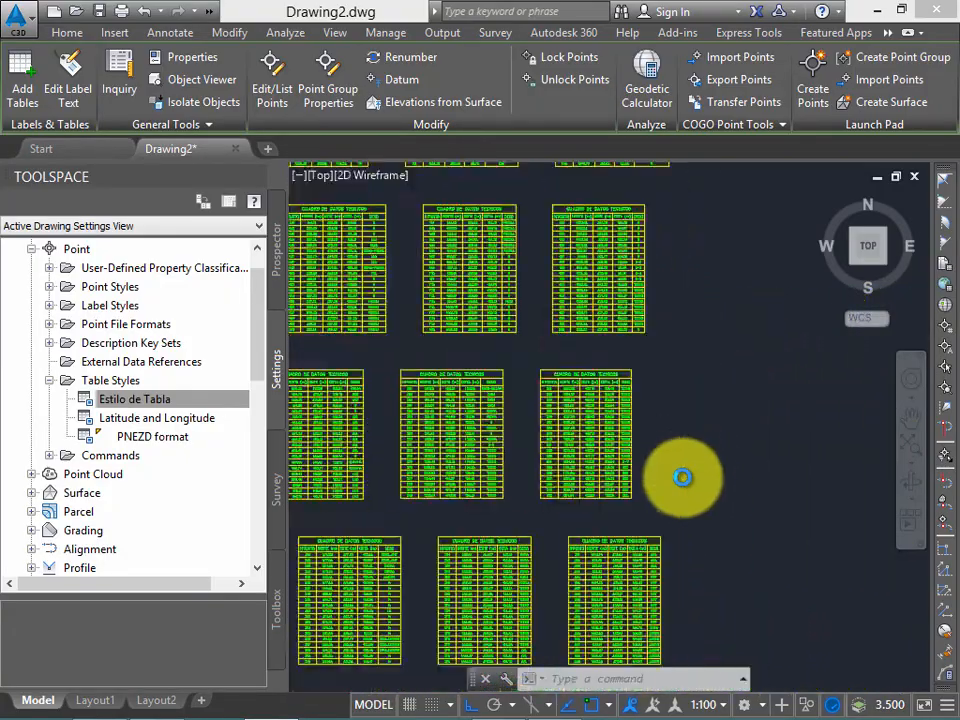
# Step: Inspect the lower rows of new tables beside the older point tables, then the upper rows back to the first table
pyautogui.scroll(-6, 692, 392)
pyautogui.scroll(2, 566, 463)
pyautogui.scroll(6, 566, 349)
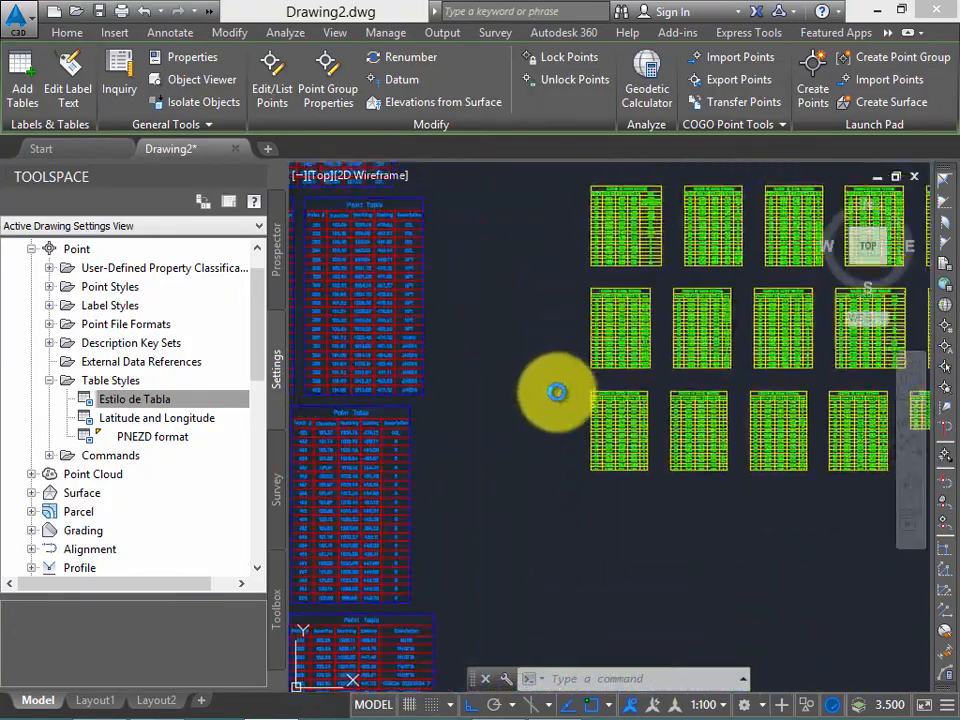
pyautogui.scroll(2, 580, 420)
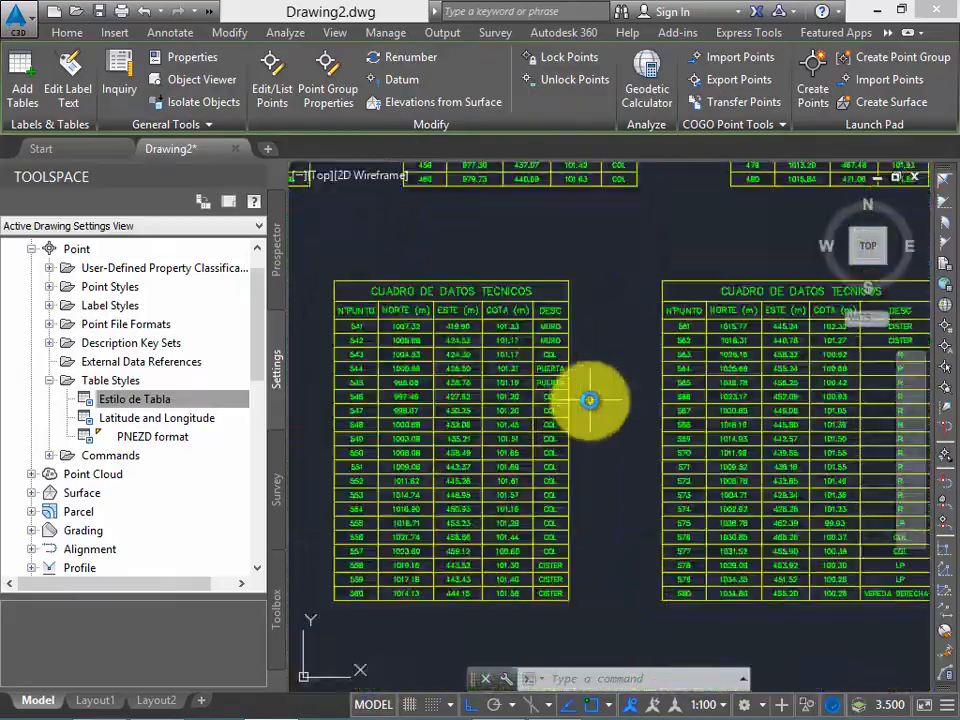
pyautogui.scroll(-3, 591, 402)
pyautogui.scroll(5, 525, 399)
pyautogui.scroll(-5, 697, 456)
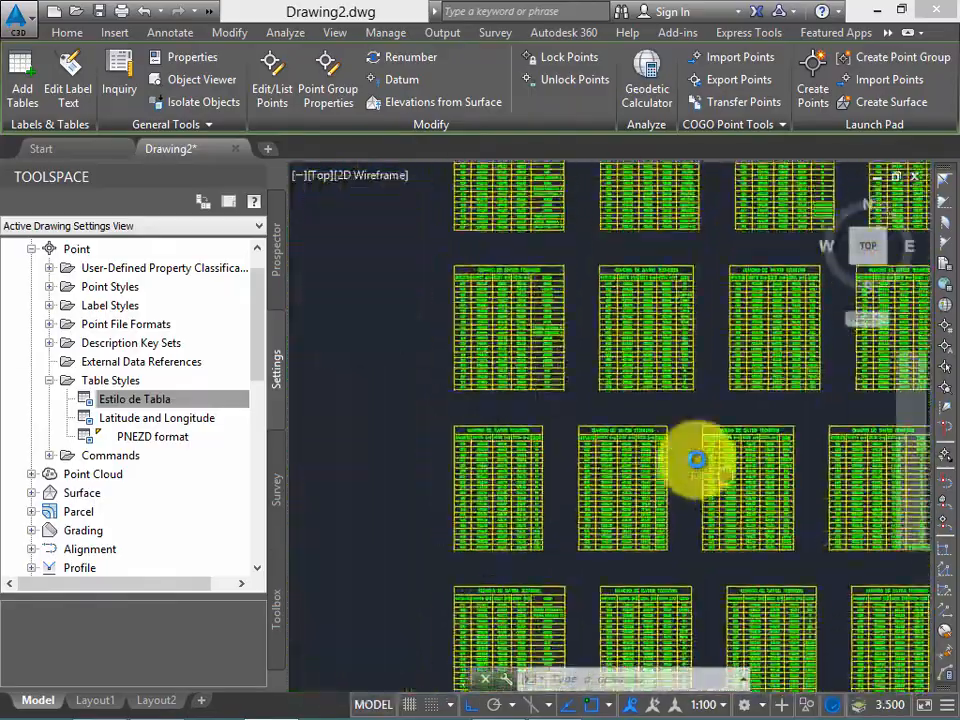
pyautogui.scroll(1, 553, 336)
pyautogui.scroll(-2, 525, 493)
pyautogui.scroll(4, 508, 298)
pyautogui.moveTo(508, 298); pyautogui.dragTo(519, 433, button='middle')
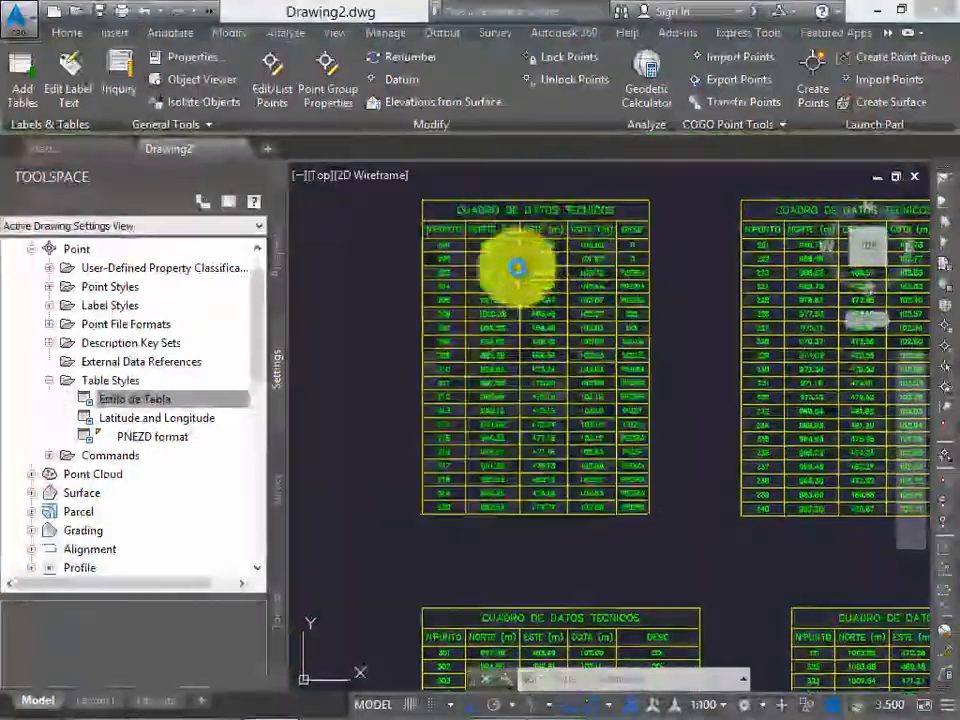
pyautogui.moveTo(520, 195); pyautogui.dragTo(501, 645, button='middle')
pyautogui.moveTo(514, 252); pyautogui.dragTo(516, 424, button='middle')
pyautogui.moveTo(492, 205); pyautogui.dragTo(469, 415, button='middle')
pyautogui.scroll(2, 459, 294)
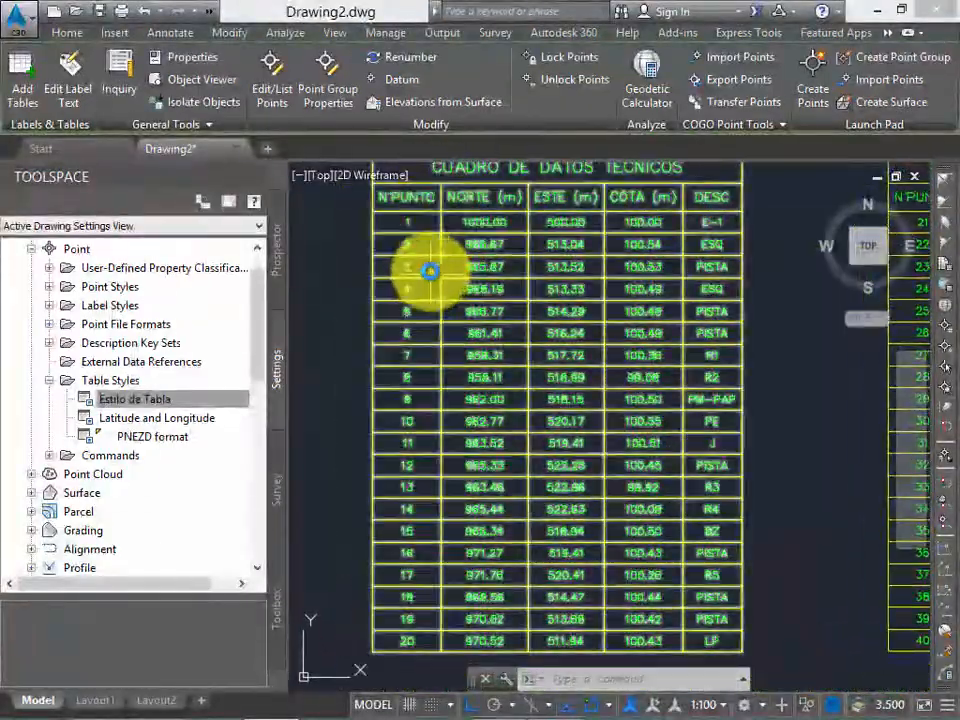
pyautogui.moveTo(435, 236); pyautogui.dragTo(441, 254, button='middle')
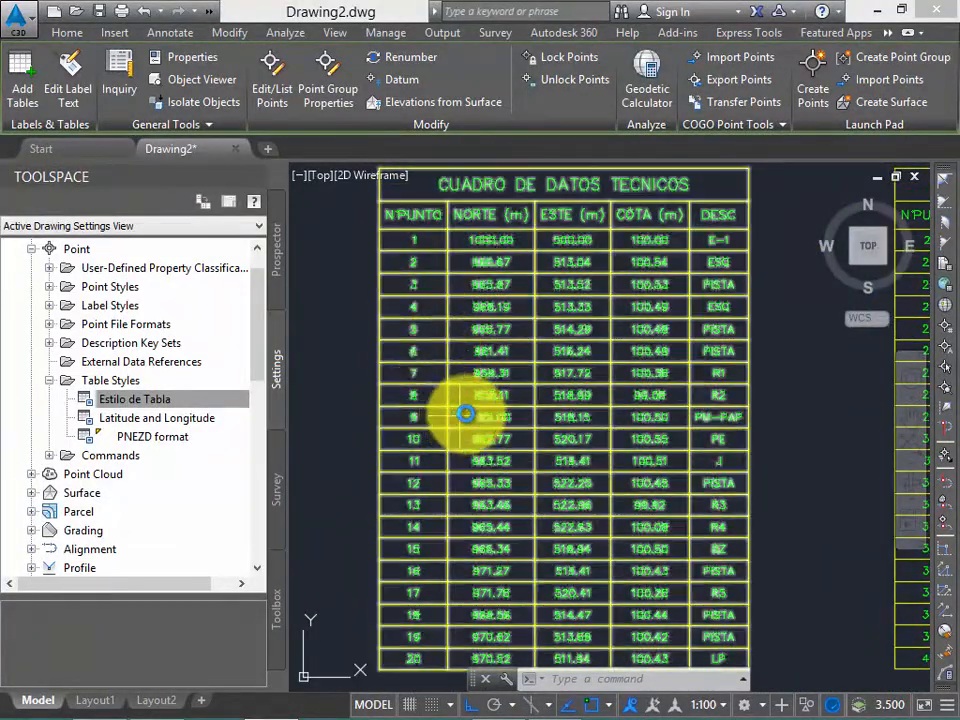
# Step: Check the spacing and row division between neighbouring tables in the first two rows of the new set
pyautogui.moveTo(738, 373); pyautogui.dragTo(503, 378, button='middle')
pyautogui.scroll(-6, 596, 373)
pyautogui.moveTo(575, 368); pyautogui.dragTo(430, 322, button='middle')
pyautogui.moveTo(594, 338); pyautogui.dragTo(472, 318, button='middle')
pyautogui.scroll(2, 615, 359)
pyautogui.scroll(2, 557, 378)
pyautogui.moveTo(561, 364); pyautogui.dragTo(621, 263, button='middle')
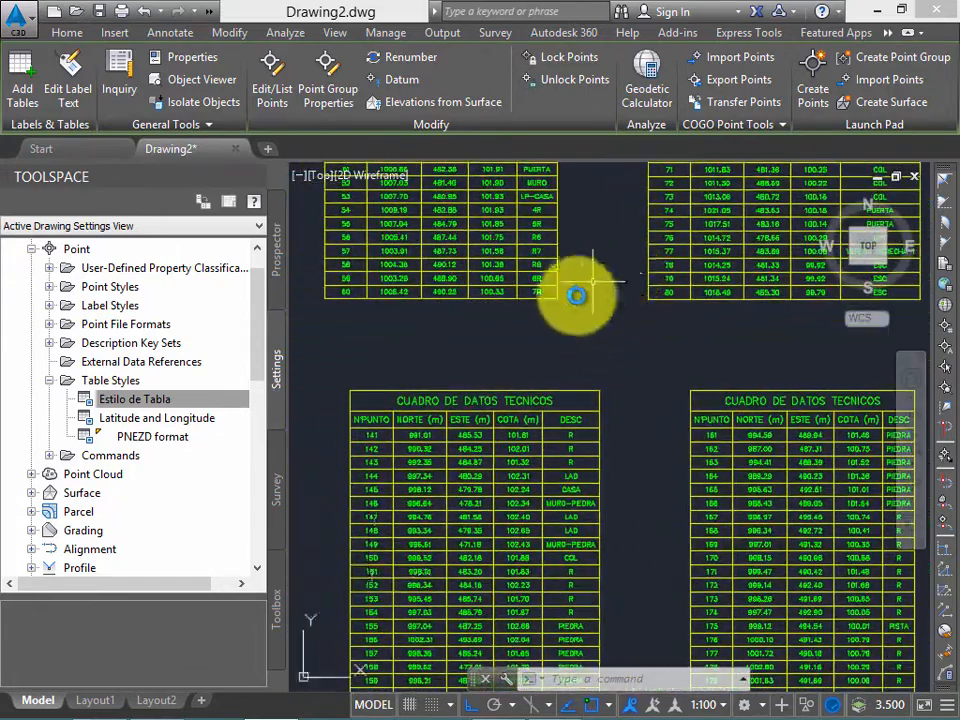
pyautogui.moveTo(578, 335); pyautogui.dragTo(611, 265, button='middle')
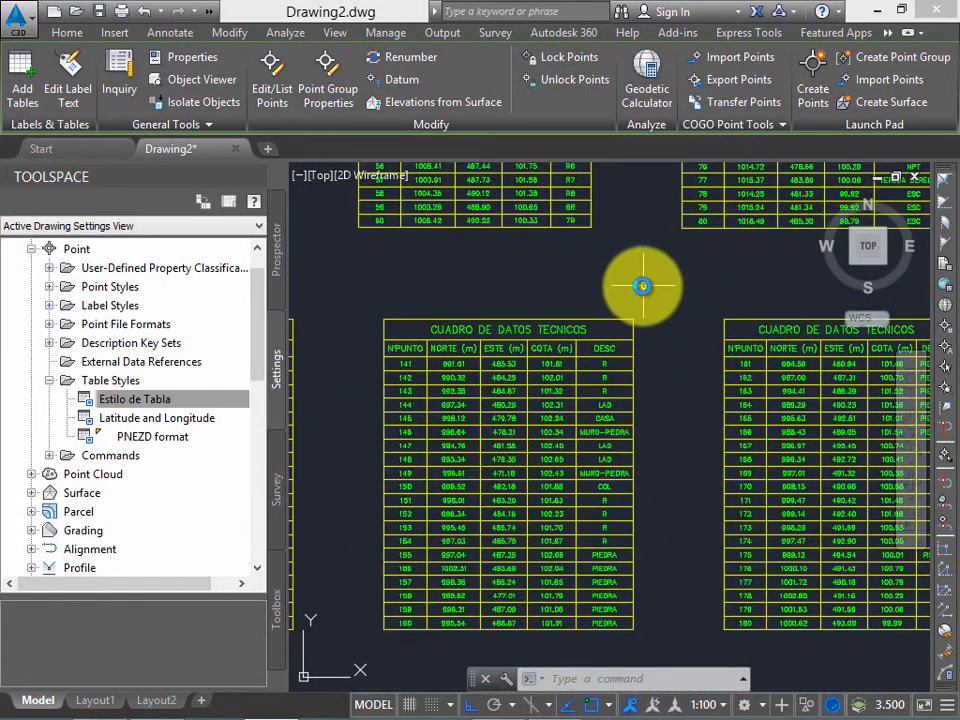
pyautogui.scroll(-8, 642, 298)
pyautogui.moveTo(519, 310)
pyautogui.mouseDown(button='middle')
pyautogui.moveTo(613, 306)
pyautogui.moveTo(493, 370)
pyautogui.mouseUp(button='middle')
pyautogui.scroll(4, 582, 326)
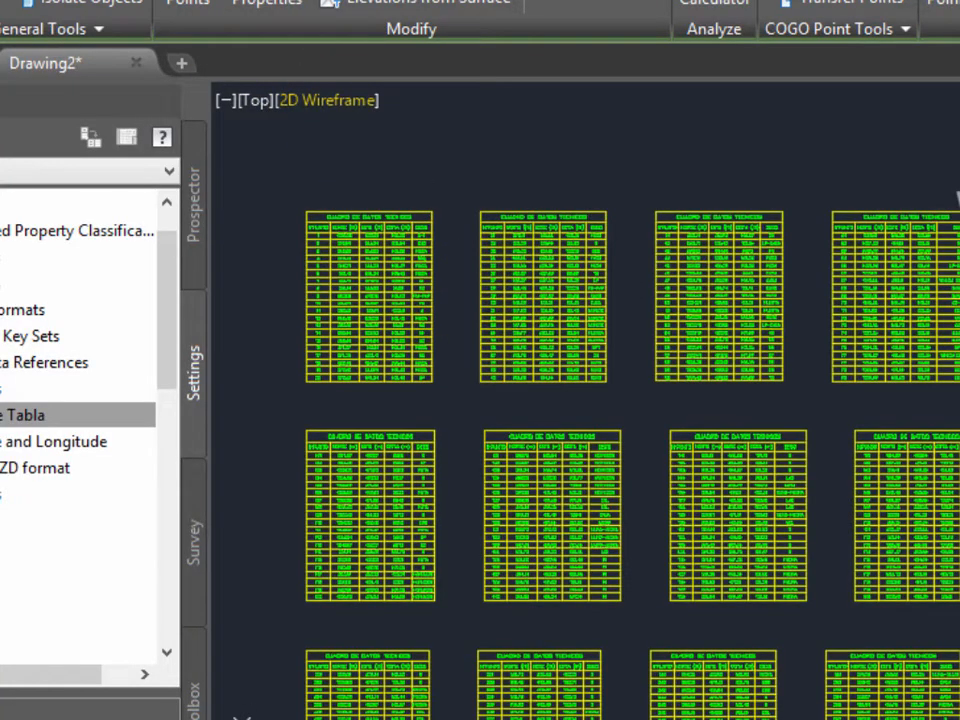
# Step: Save the drawing as "Estilos de etiquetas y tablas" in the Taller 2 folder on the desktop
pyautogui.hotkey('ctrl', 's')
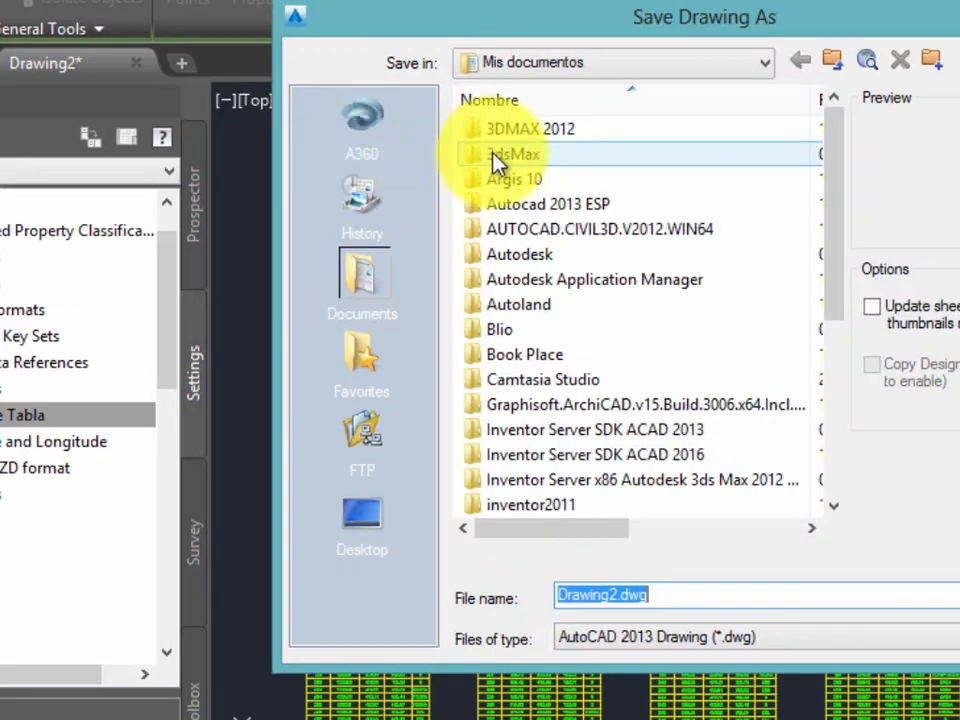
pyautogui.click(590, 62)
pyautogui.click(574, 64)
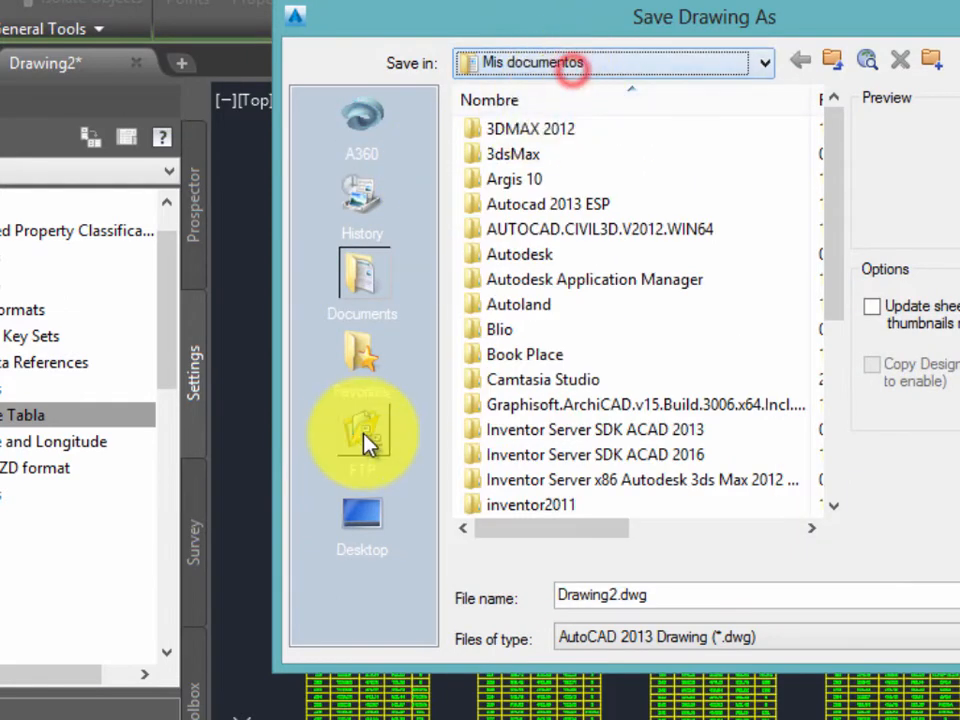
pyautogui.click(361, 515)
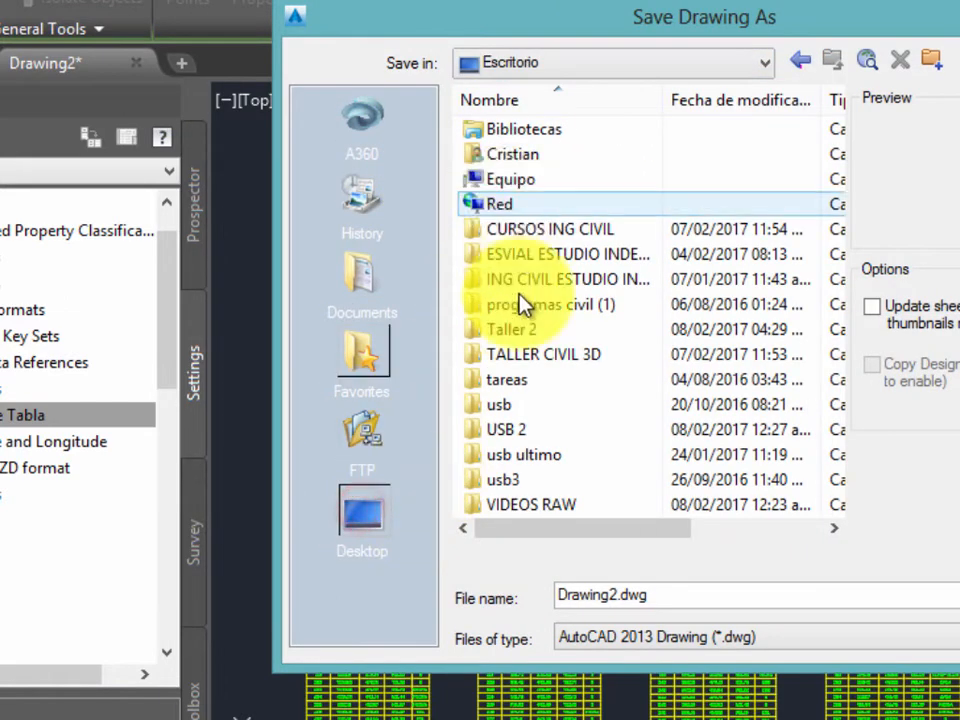
pyautogui.doubleClick(527, 331)
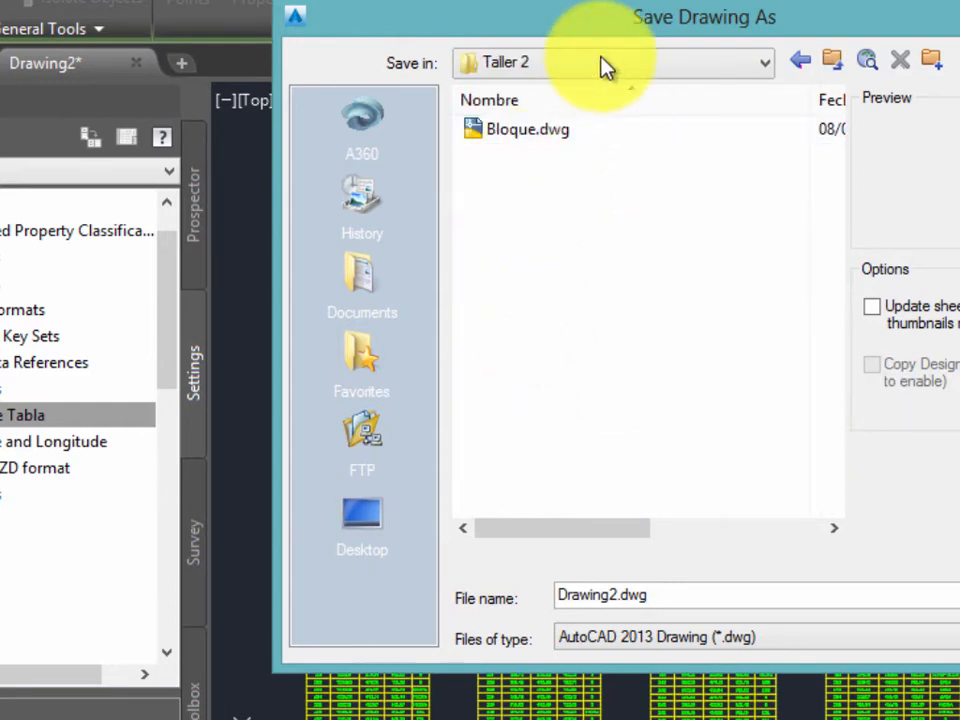
pyautogui.click(665, 600)
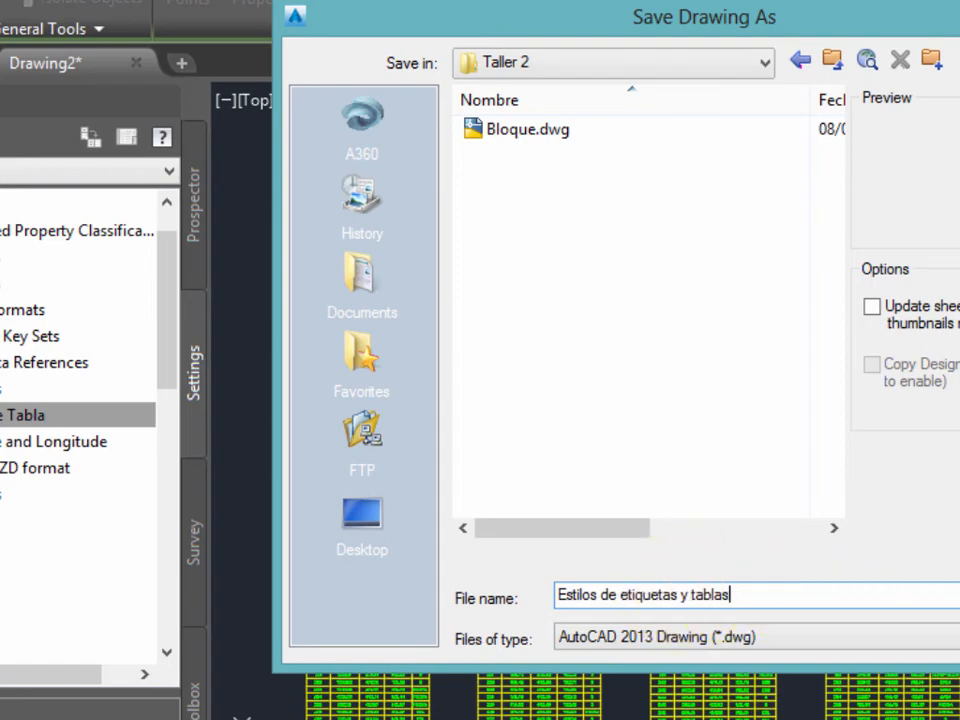
pyautogui.press('Return')
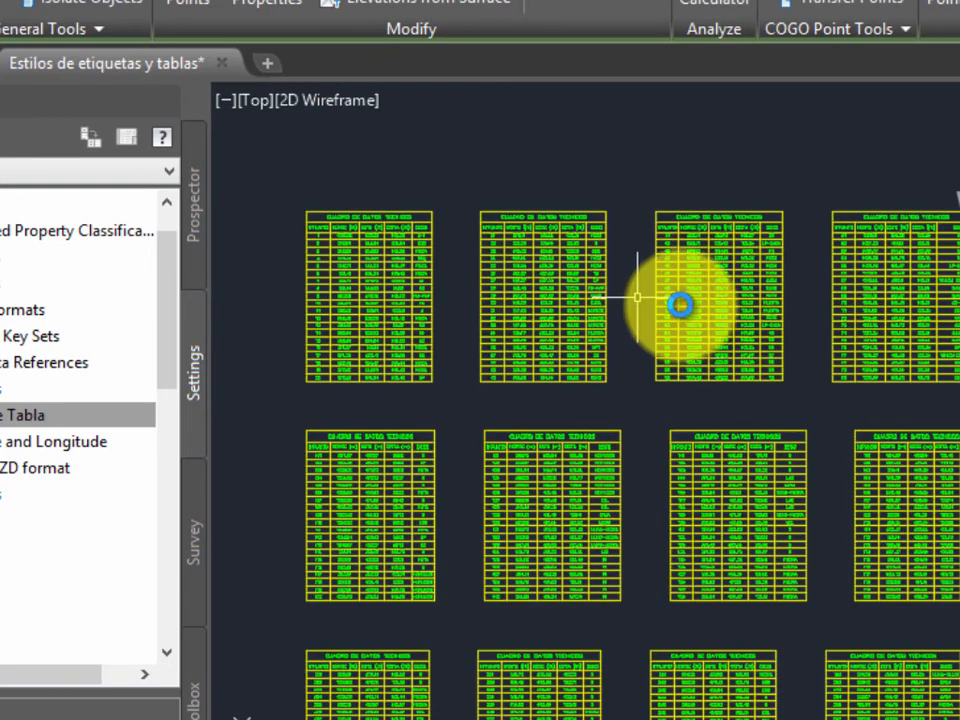
pyautogui.scroll(-2, 682, 336)
pyautogui.moveTo(637, 369); pyautogui.dragTo(605, 339, button='middle')
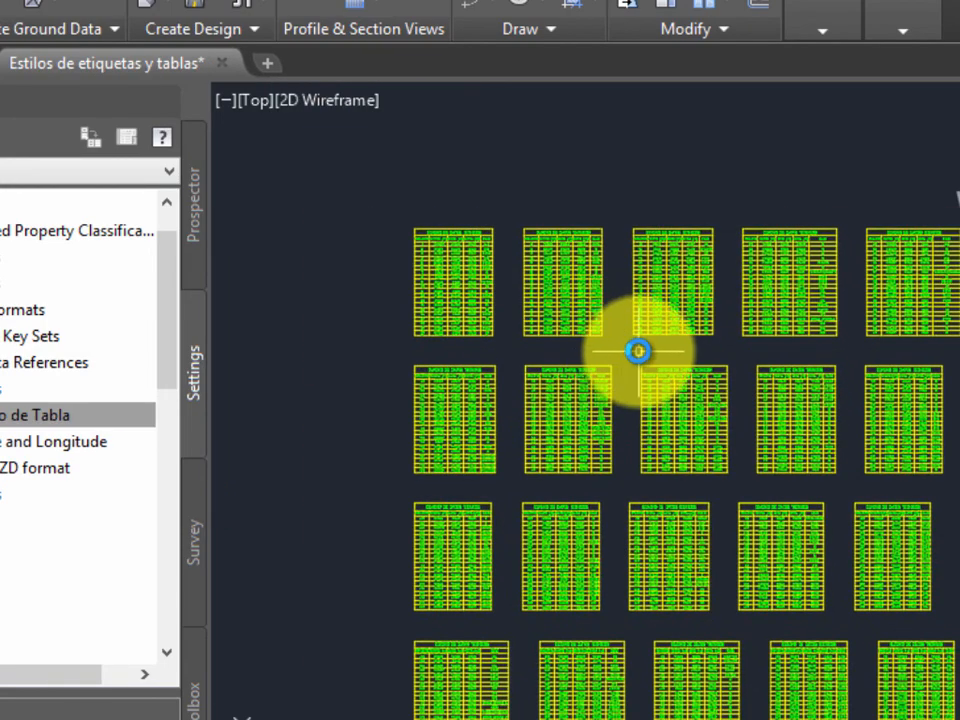